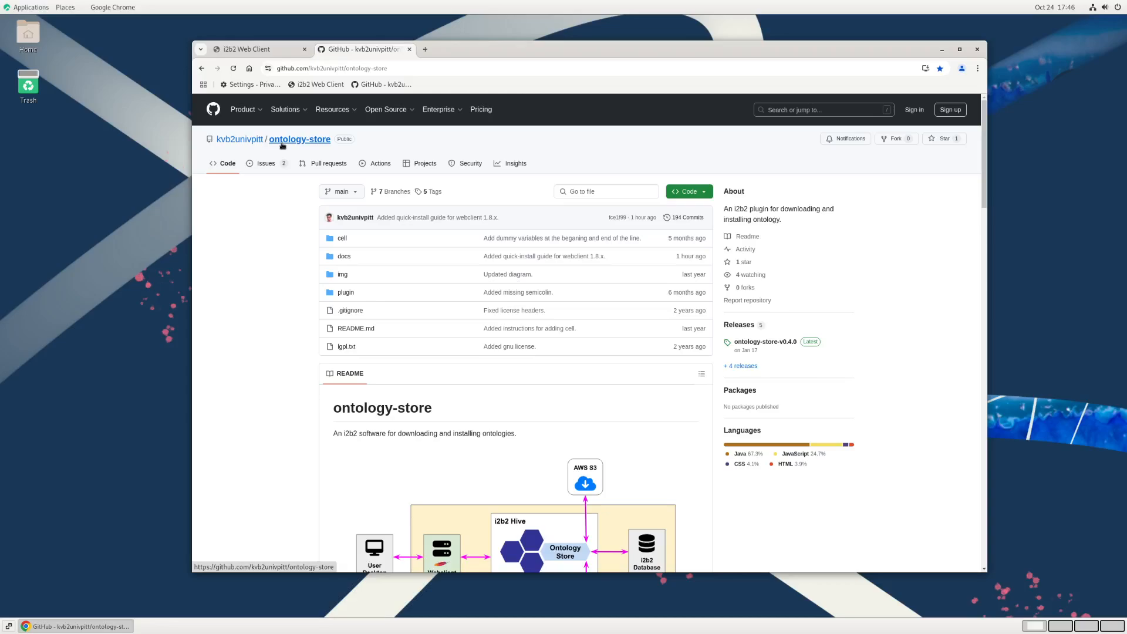
Step: Open QUICK_INSTALL_i2b2_1.8.x.md from the repository's docs folder and skim the installation guide
{"action": "left_click", "coordinate": [345, 257]}
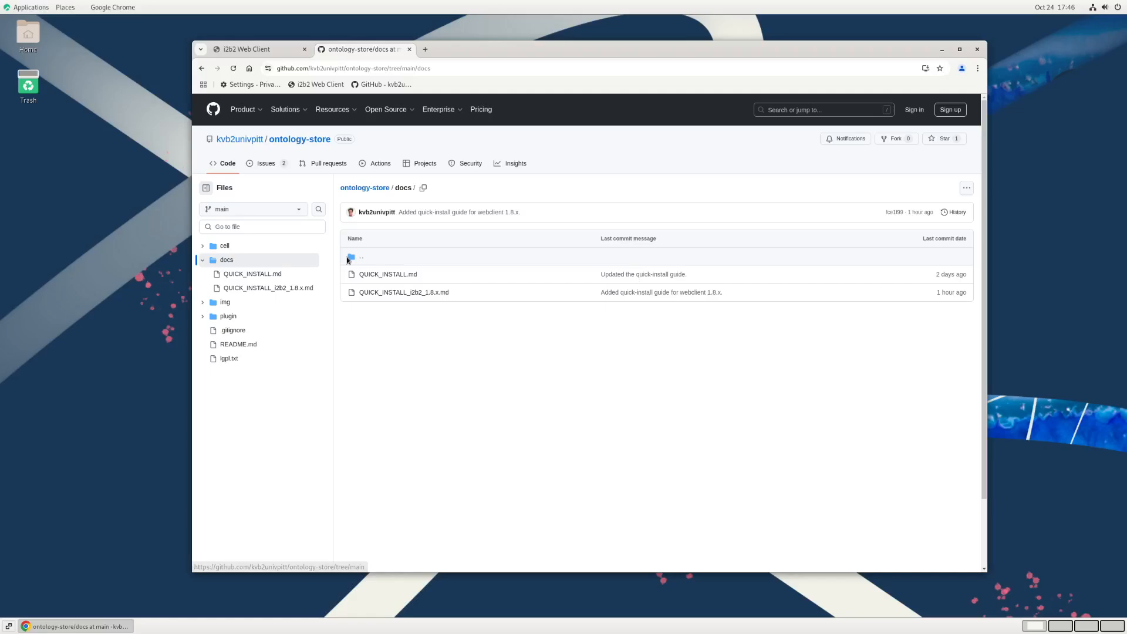
{"action": "left_click", "coordinate": [413, 293]}
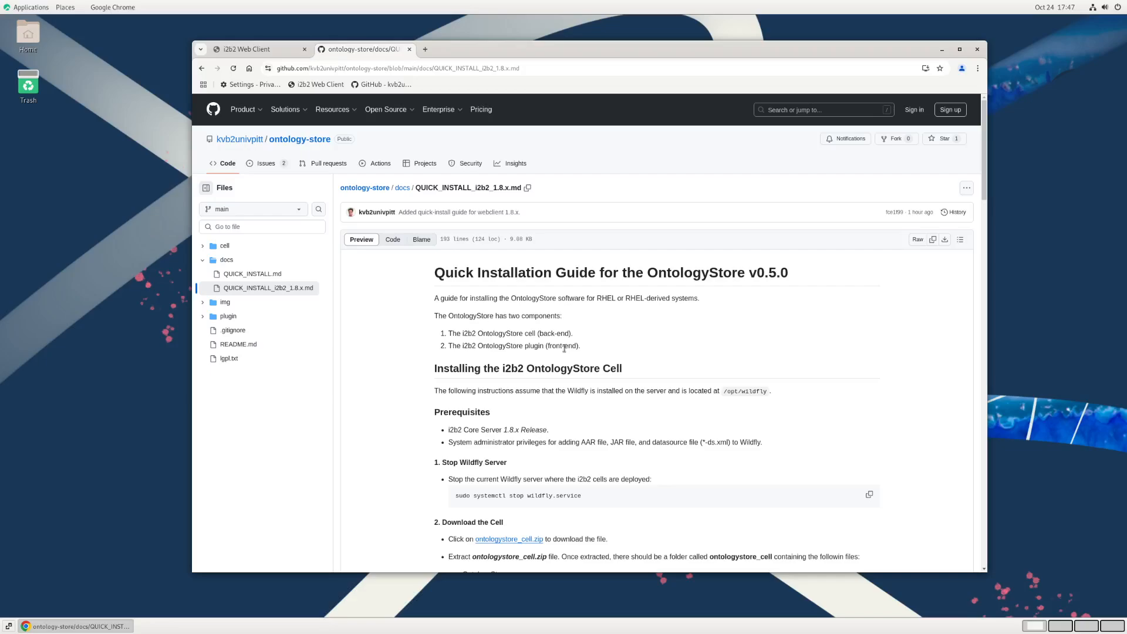
{"action": "scroll", "coordinate": [615, 374], "scroll_direction": "down", "scroll_amount": 5}
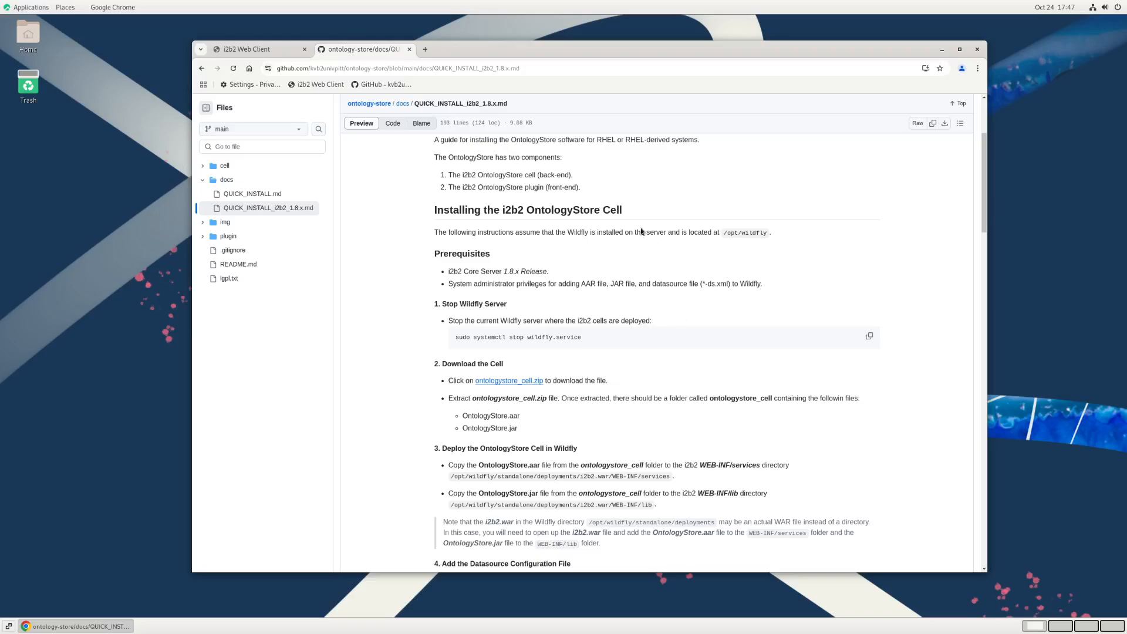
{"action": "scroll", "coordinate": [641, 232], "scroll_direction": "down", "scroll_amount": 20}
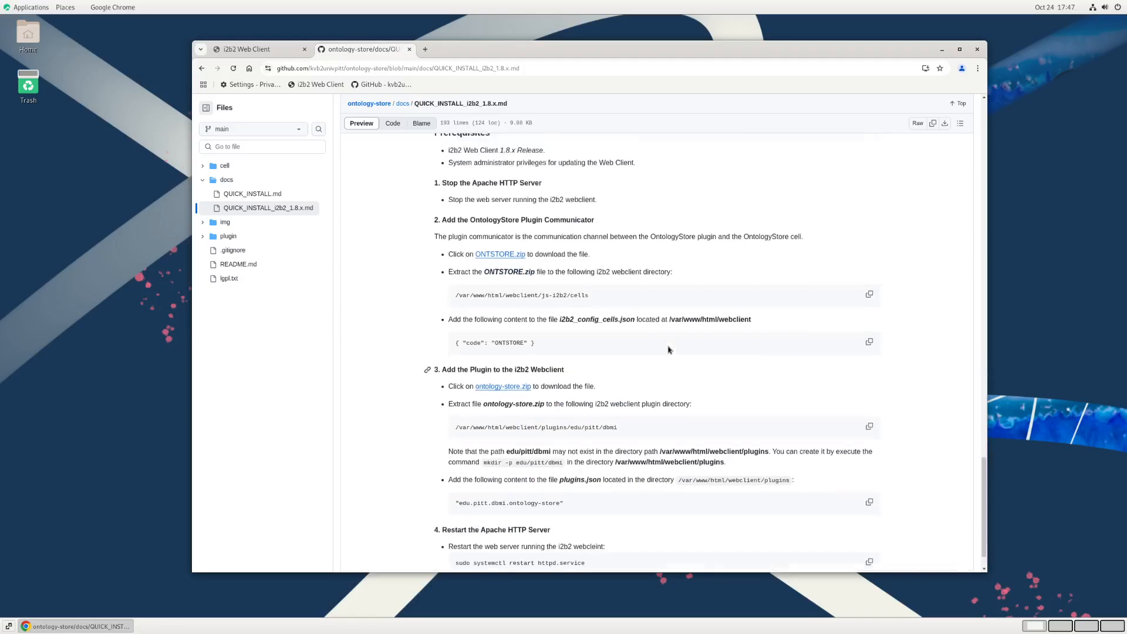
{"action": "scroll", "coordinate": [668, 350], "scroll_direction": "up", "scroll_amount": 20}
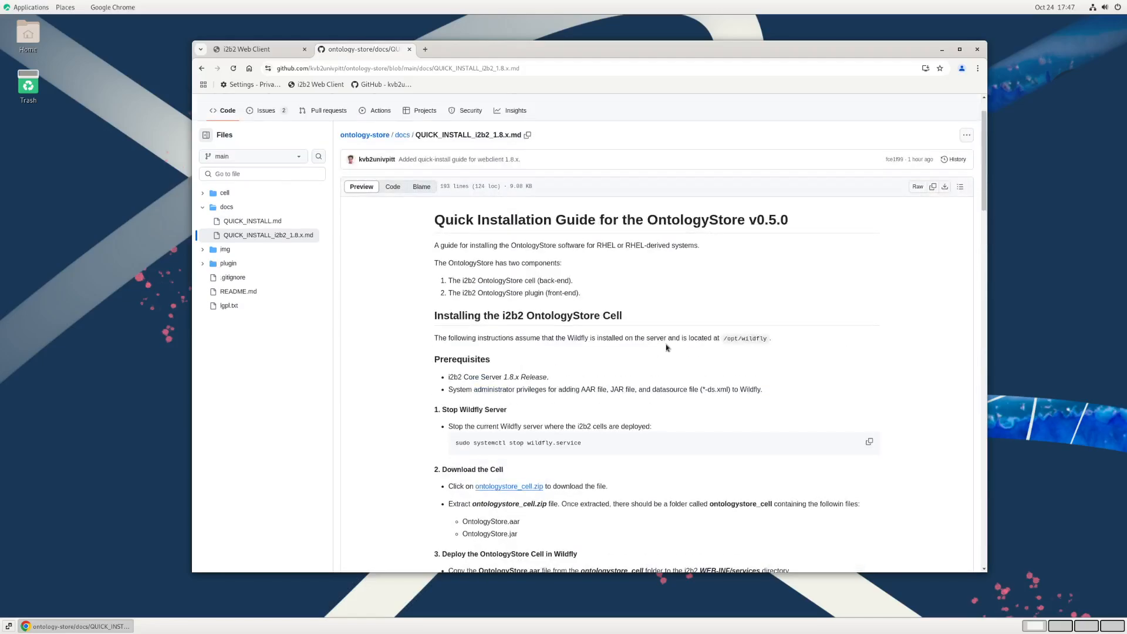
{"action": "scroll", "coordinate": [666, 347], "scroll_direction": "down", "scroll_amount": 2}
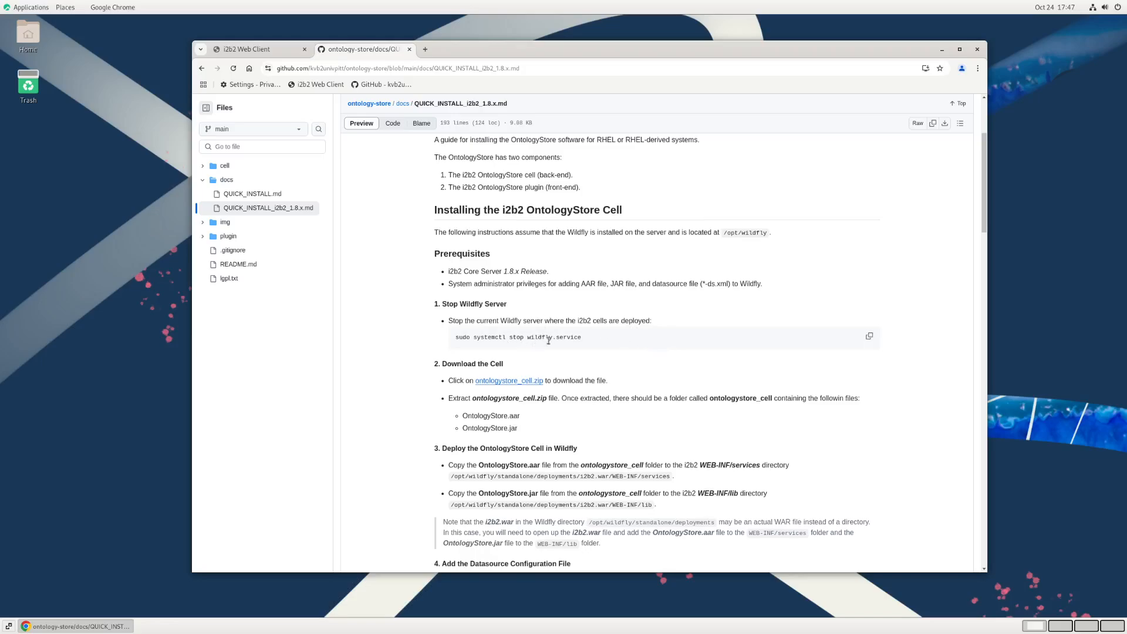
Step: Open a terminal, switch to the root account with su - and the account password, and enlarge the terminal window over the guide
{"action": "left_click", "coordinate": [32, 8]}
{"action": "left_click", "coordinate": [101, 78]}
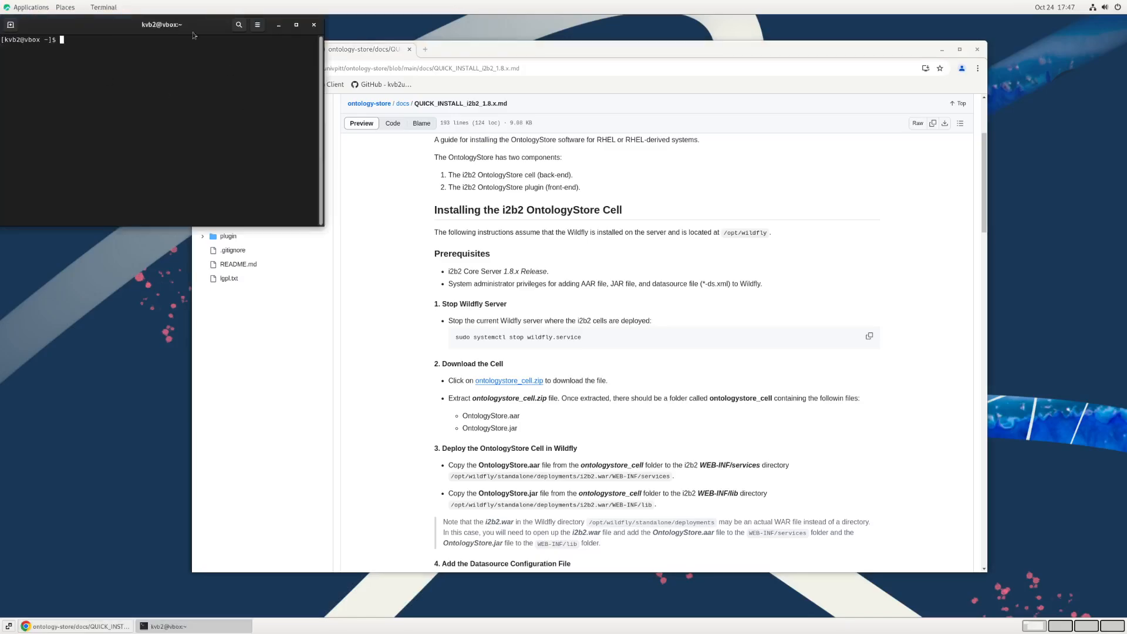
{"action": "left_click_drag", "start_coordinate": [176, 24], "coordinate": [776, 181]}
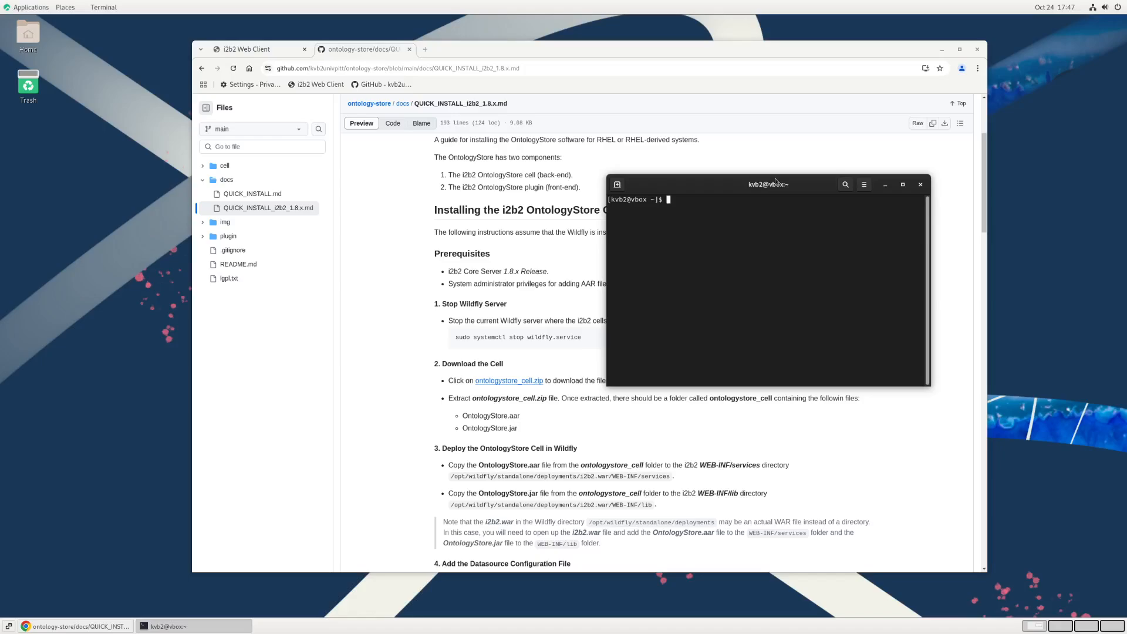
{"action": "type", "text": "su -"}
{"action": "key", "text": "Return"}
{"action": "key", "text": "Return"}
{"action": "left_click_drag", "start_coordinate": [927, 386], "coordinate": [1109, 548]}
{"action": "left_click_drag", "start_coordinate": [868, 189], "coordinate": [650, 156]}
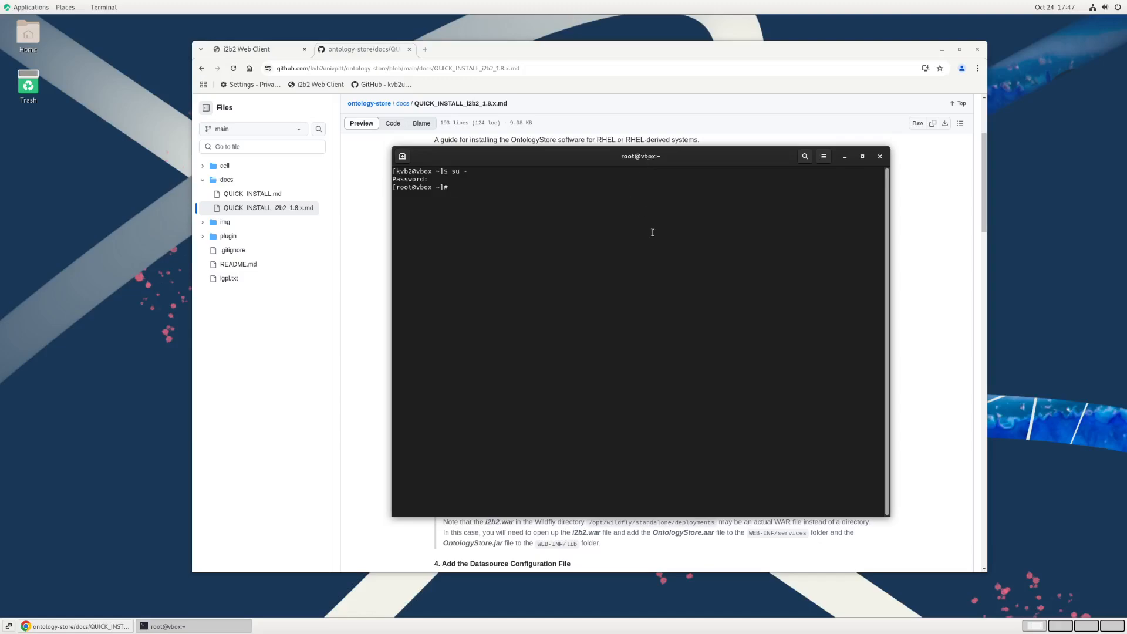
Step: Stop the WildFly server with systemctl stop wildfly.service
{"action": "type", "text": "systemctl stop wild"}
{"action": "key", "text": "Tab"}
{"action": "key", "text": "Return"}
Step: Check the WildFly server's state with systemctl status wildfly.service and leave the status output
{"action": "key", "text": "Up"}
{"action": "key", "text": "Left"}
{"action": "key", "text": "Left"}
{"action": "key", "text": "Left"}
{"action": "key", "text": "Left"}
{"action": "key", "text": "Left"}
{"action": "key", "text": "Left"}
{"action": "key", "text": "Left"}
{"action": "key", "text": "Left"}
{"action": "key", "text": "Left"}
{"action": "key", "text": "Left"}
{"action": "key", "text": "Left"}
{"action": "key", "text": "Left"}
{"action": "key", "text": "Left"}
{"action": "key", "text": "Left"}
{"action": "key", "text": "Left"}
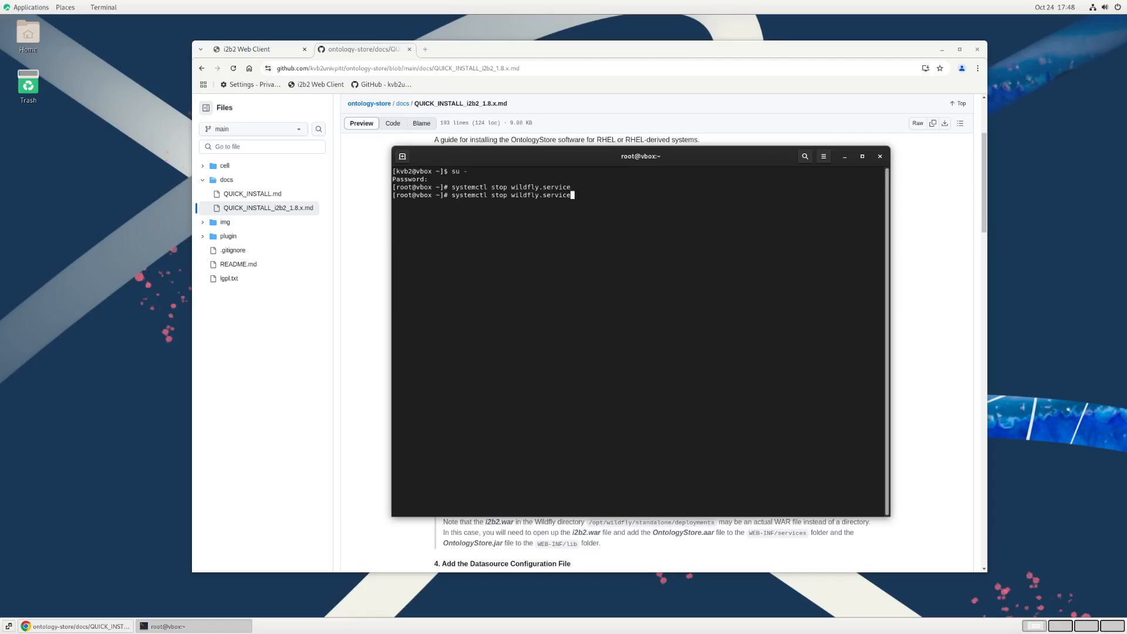
{"action": "key", "text": "Left"}
{"action": "key", "text": "BackSpace"}
{"action": "key", "text": "BackSpace"}
{"action": "type", "text": "atus"}
{"action": "key", "text": "Return"}
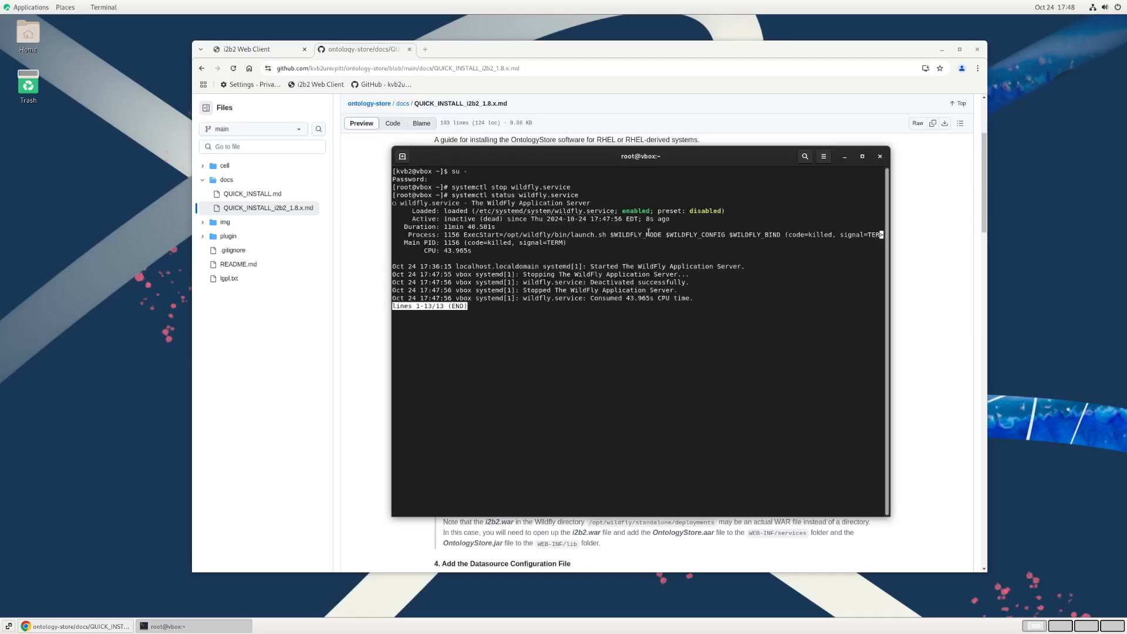
{"action": "double_click", "coordinate": [459, 219]}
{"action": "left_click", "coordinate": [520, 319]}
{"action": "key", "text": "q"}
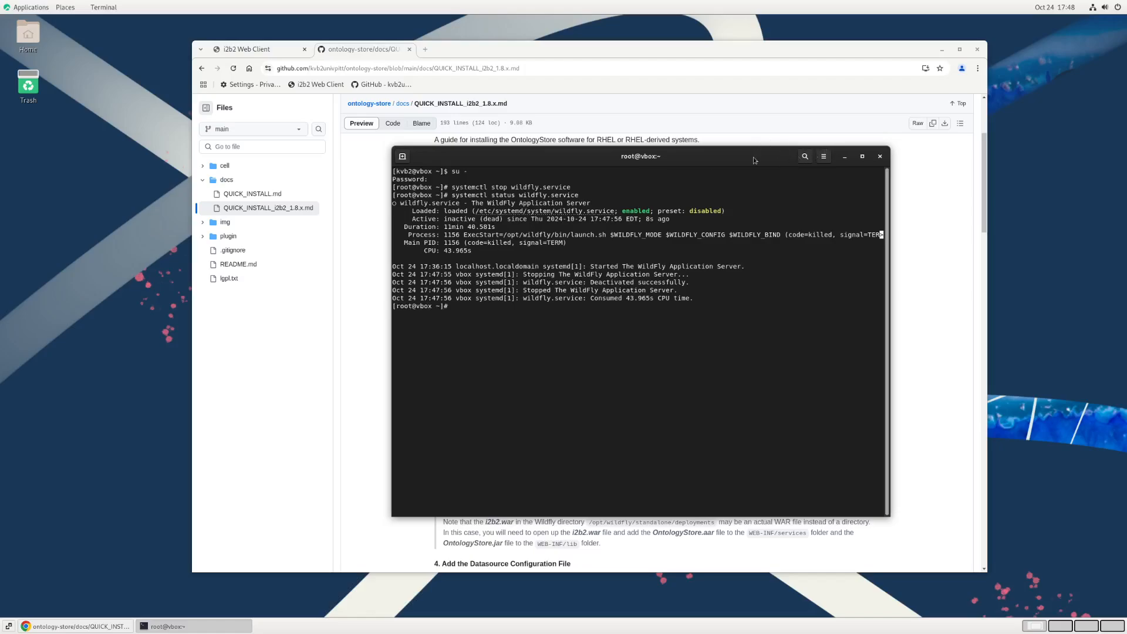
Step: Return to the guide and download ontologystore_cell.zip into the Downloads folder
{"action": "left_click_drag", "start_coordinate": [757, 156], "coordinate": [955, 152]}
{"action": "left_click", "coordinate": [392, 284]}
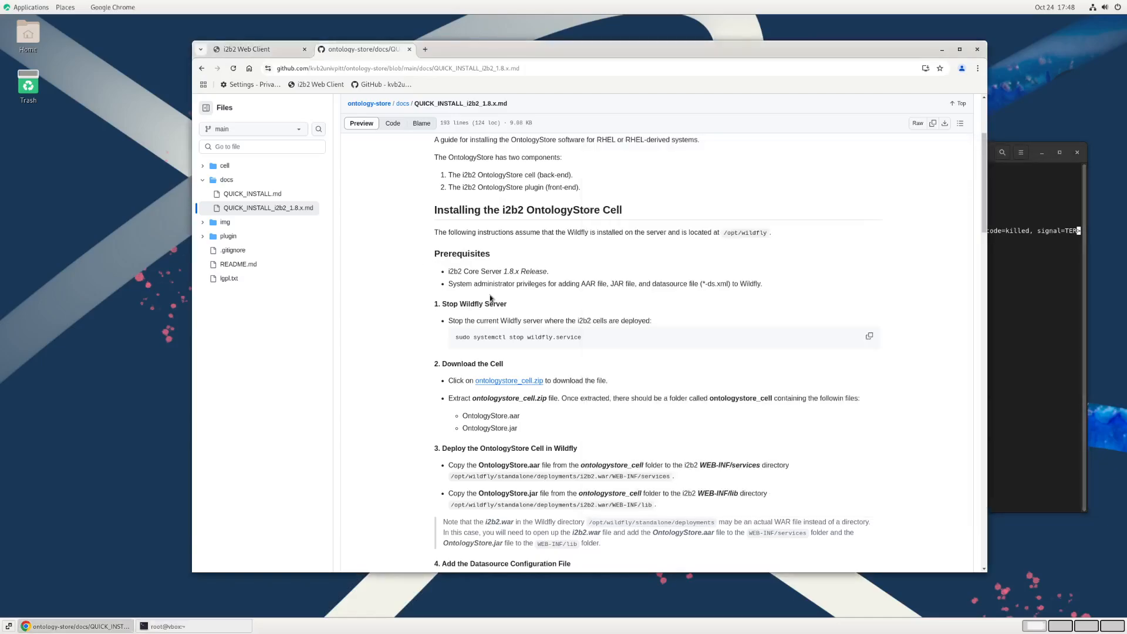
{"action": "scroll", "coordinate": [510, 298], "scroll_direction": "down", "scroll_amount": 2}
{"action": "scroll", "coordinate": [510, 298], "scroll_direction": "down", "scroll_amount": 2}
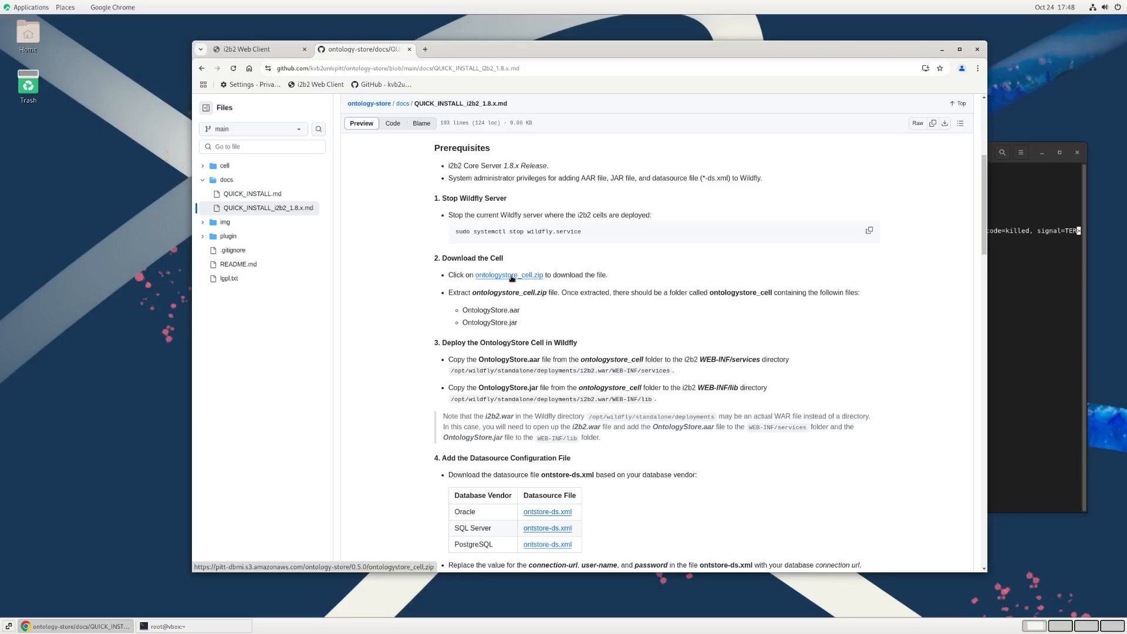
{"action": "left_click", "coordinate": [512, 279]}
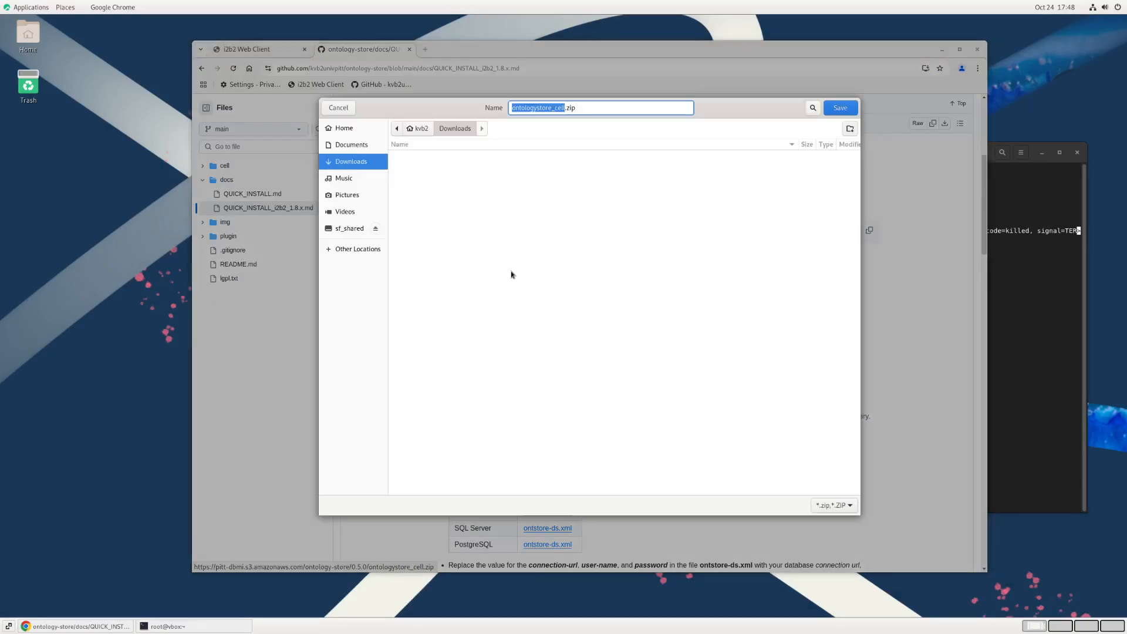
{"action": "left_click", "coordinate": [834, 106]}
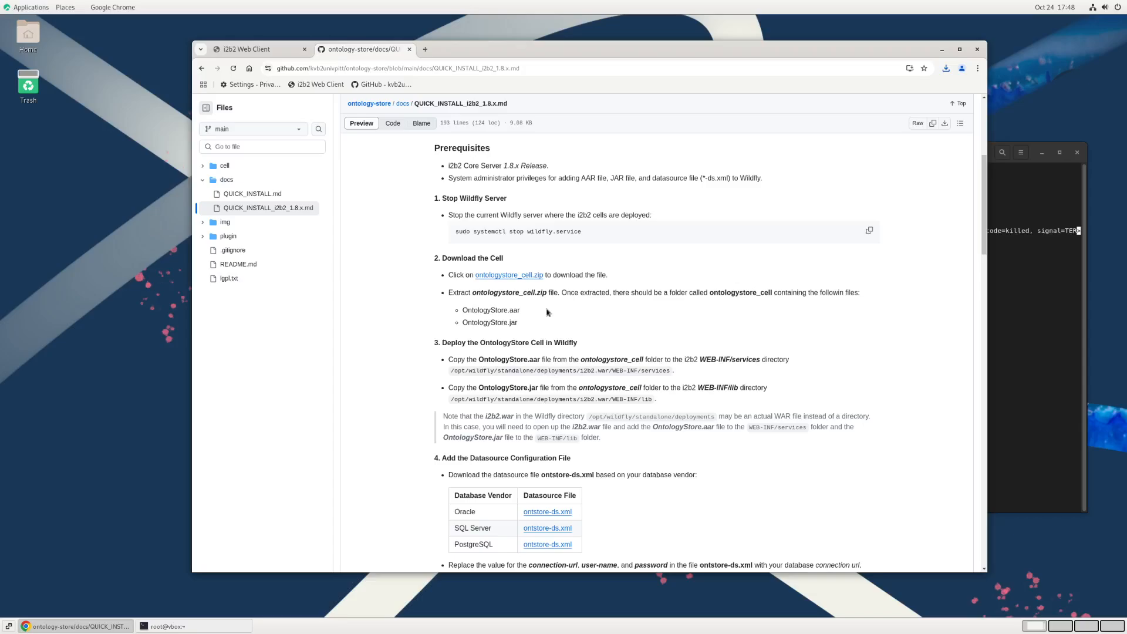
Step: Browse to the Downloads folder in the file manager and open a terminal at that location
{"action": "scroll", "coordinate": [533, 349], "scroll_direction": "down", "scroll_amount": 3}
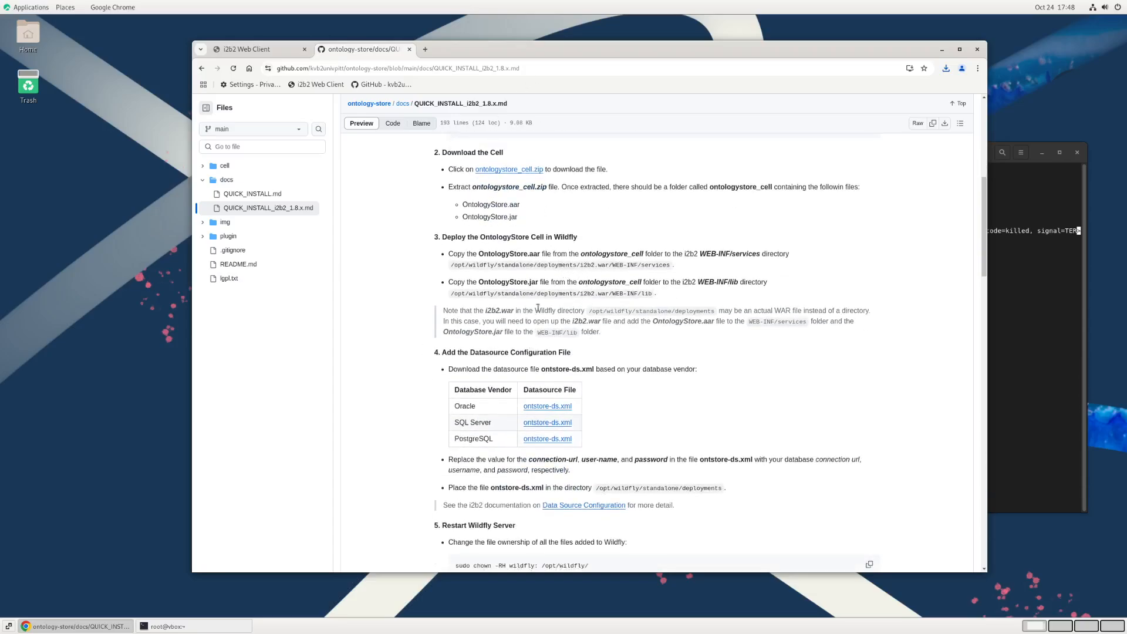
{"action": "left_click", "coordinate": [34, 48]}
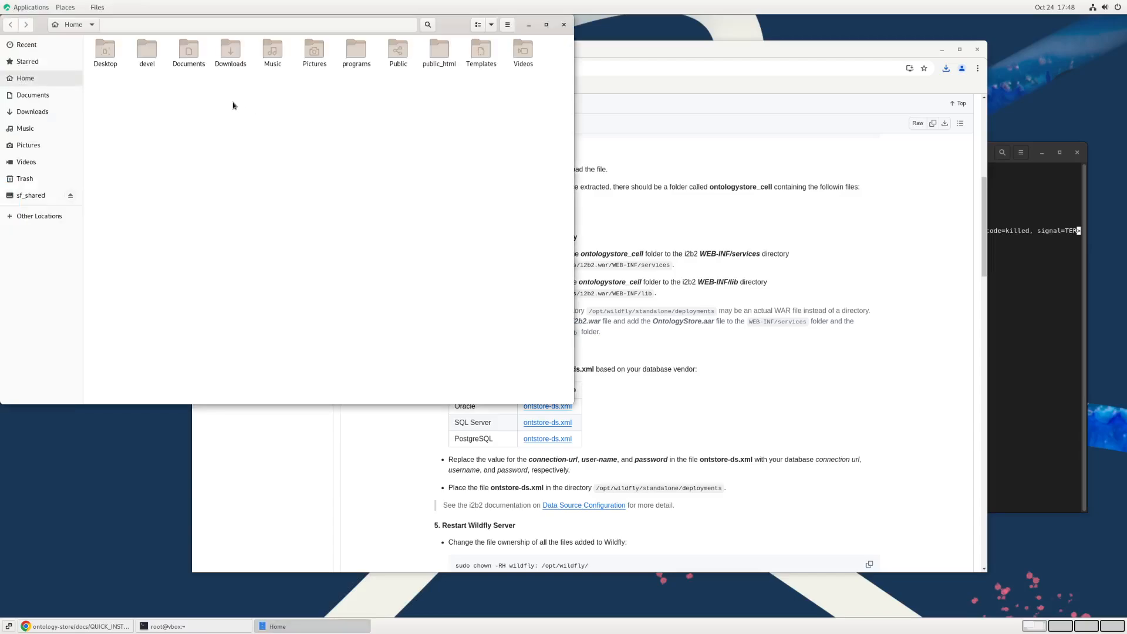
{"action": "left_click", "coordinate": [229, 59]}
{"action": "double_click", "coordinate": [229, 58]}
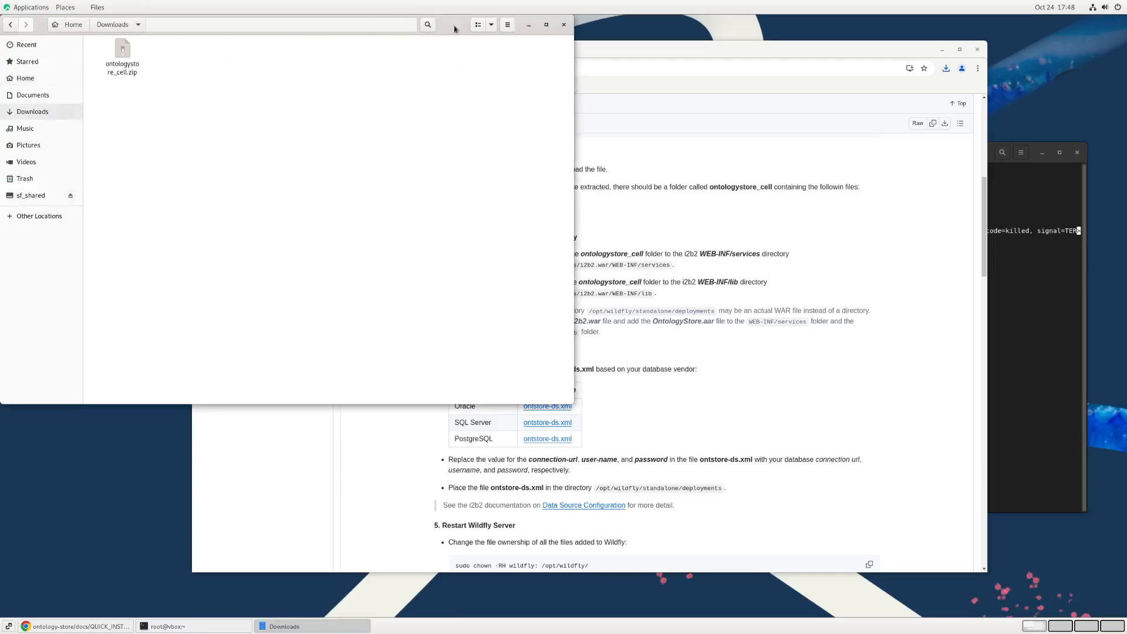
{"action": "left_click_drag", "start_coordinate": [453, 26], "coordinate": [474, 86]}
{"action": "right_click", "coordinate": [198, 141]}
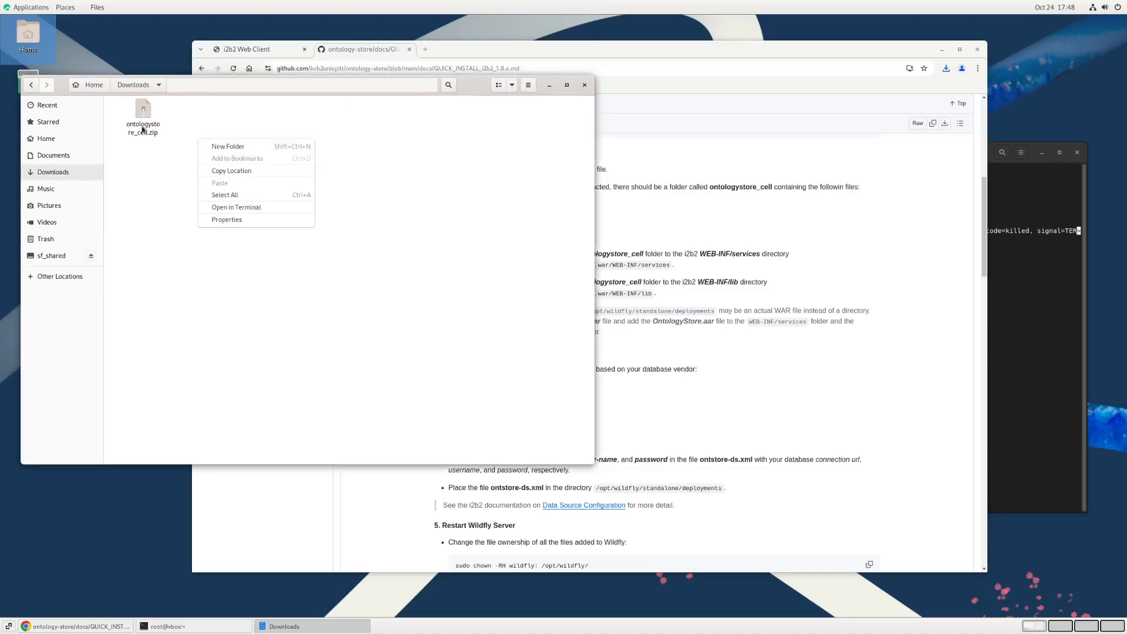
{"action": "left_click", "coordinate": [251, 205]}
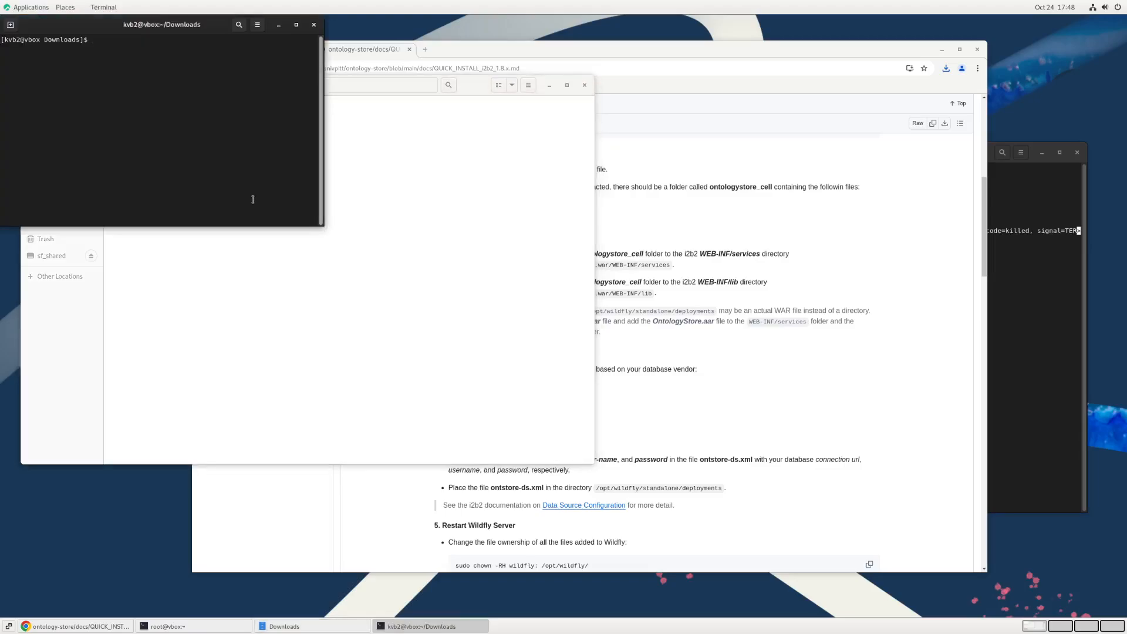
Step: Extract ontologystore_cell.zip with unzip and exit this terminal
{"action": "type", "text": "unzip ontologystore_cell.zip"}
{"action": "key", "text": "Return"}
{"action": "type", "text": "exit"}
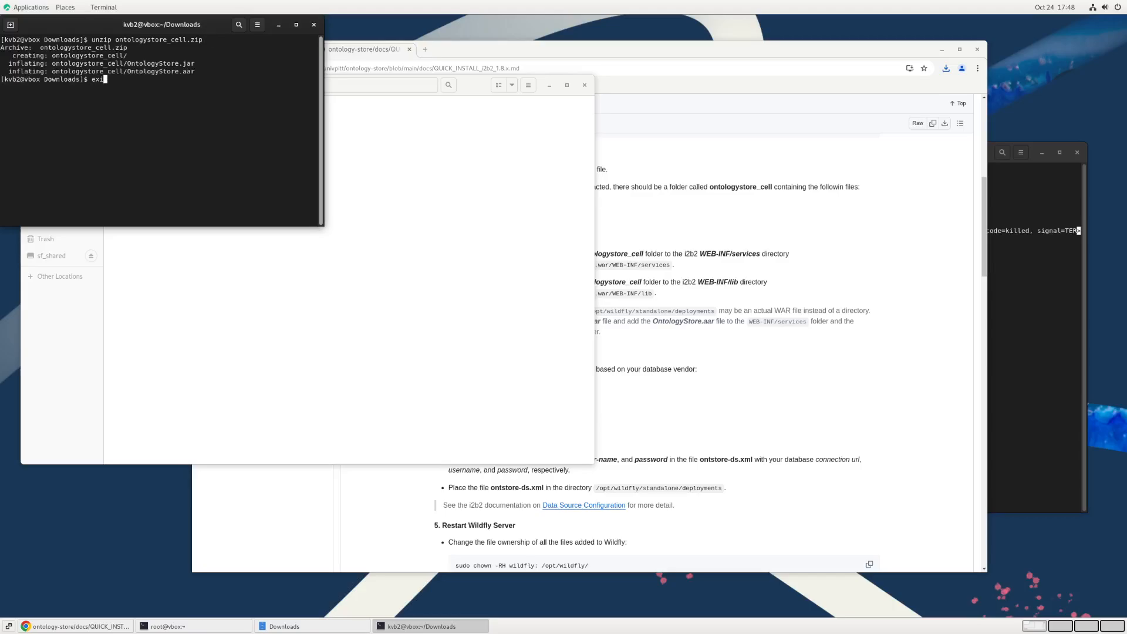
{"action": "key", "text": "Return"}
Step: Open the extracted ontologystore_cell folder and compare its files with the list in the guide
{"action": "left_click", "coordinate": [128, 123]}
{"action": "double_click", "coordinate": [128, 123]}
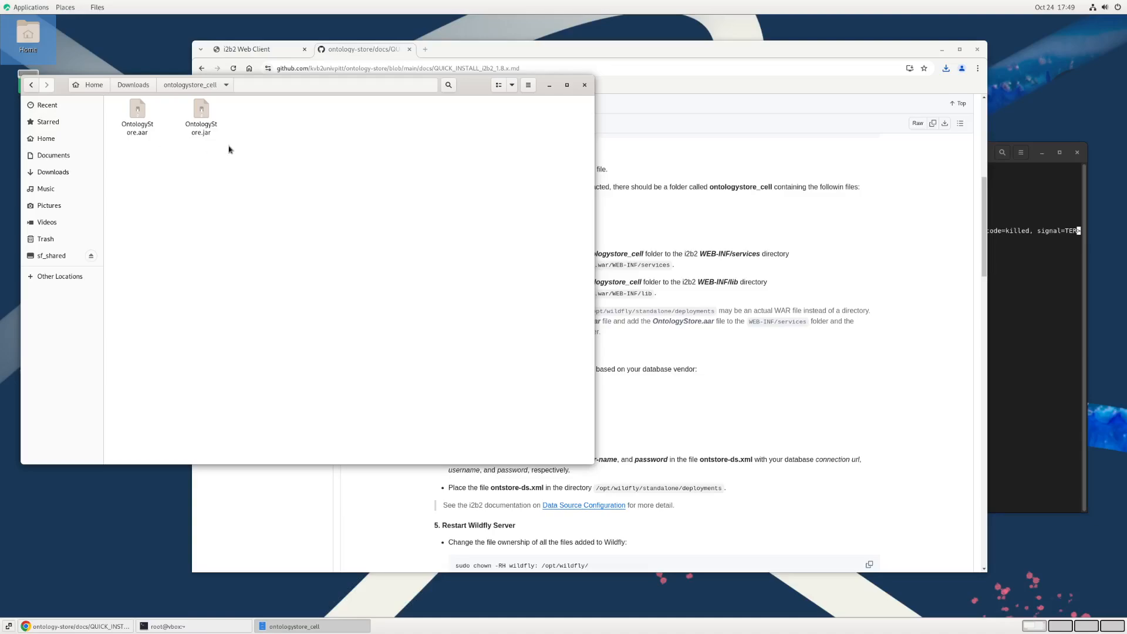
{"action": "left_click", "coordinate": [708, 229]}
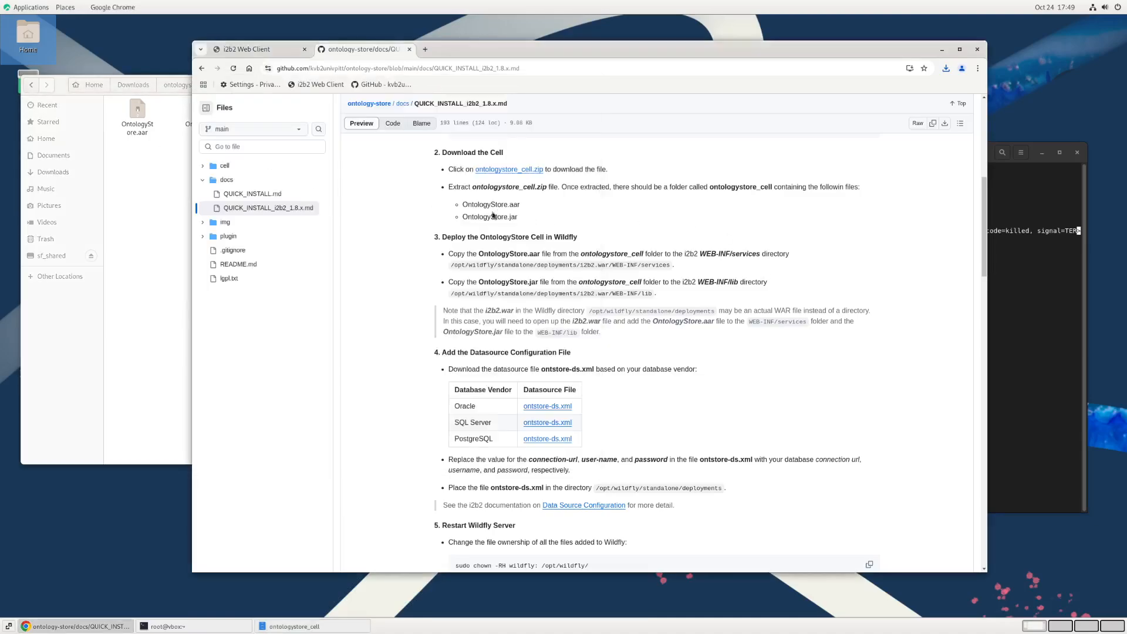
{"action": "left_click_drag", "start_coordinate": [465, 206], "coordinate": [557, 225]}
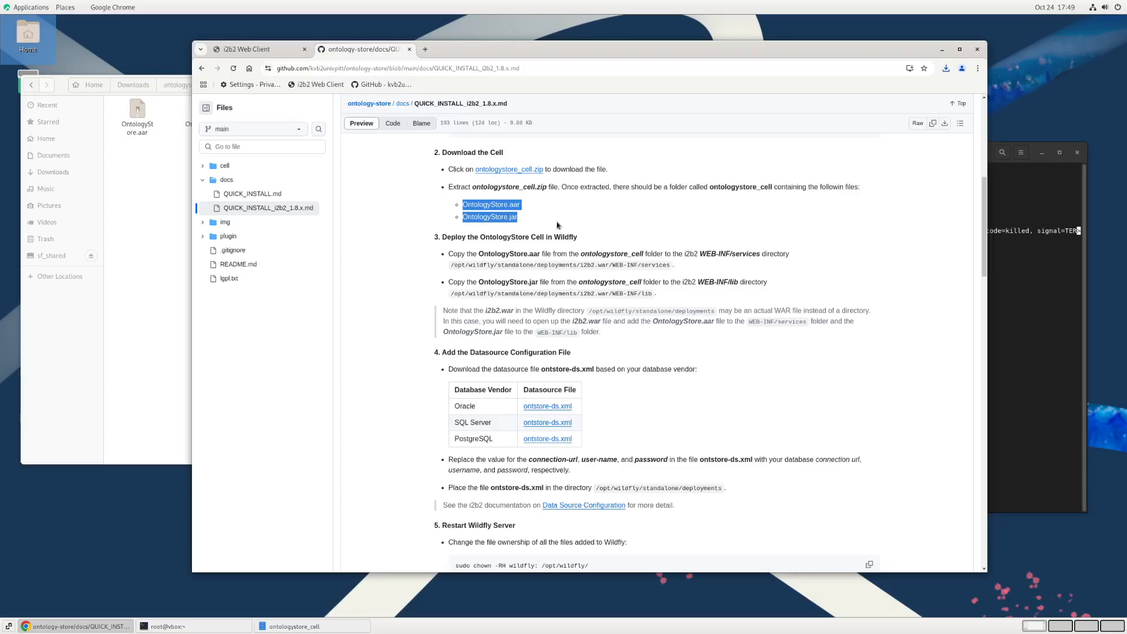
{"action": "left_click", "coordinate": [558, 225]}
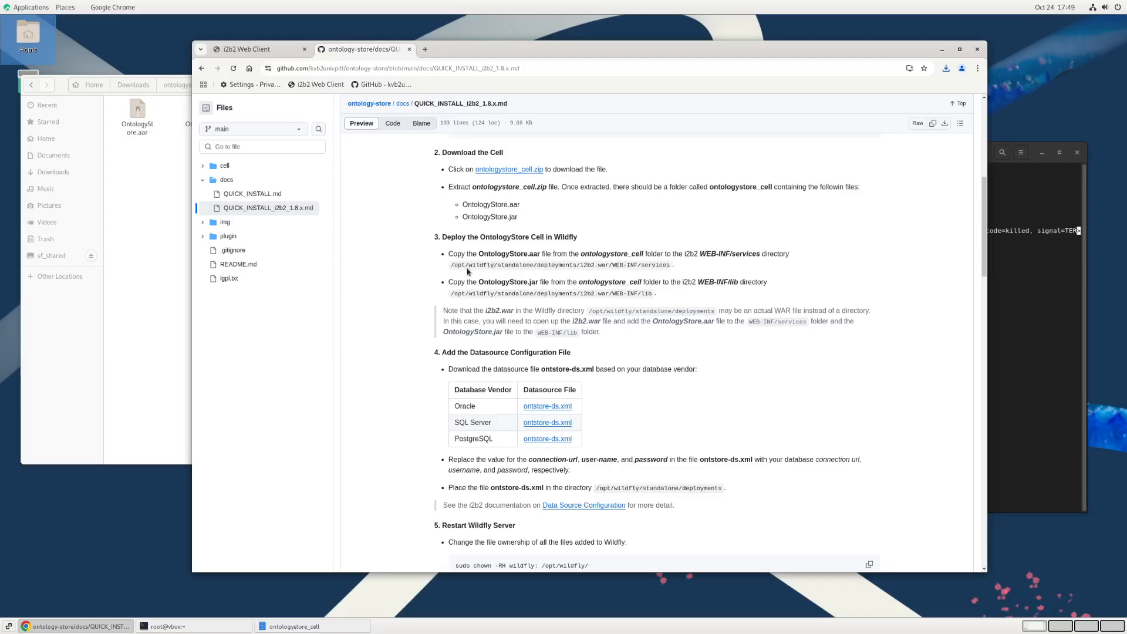
Step: In the root terminal, change to /opt/wildfly/standalone/deployments/i2b2.war/WEB-INF/services/ as given in the guide and list its files
{"action": "double_click", "coordinate": [502, 265]}
{"action": "left_click", "coordinate": [646, 298]}
{"action": "left_click_drag", "start_coordinate": [581, 50], "coordinate": [488, 38]}
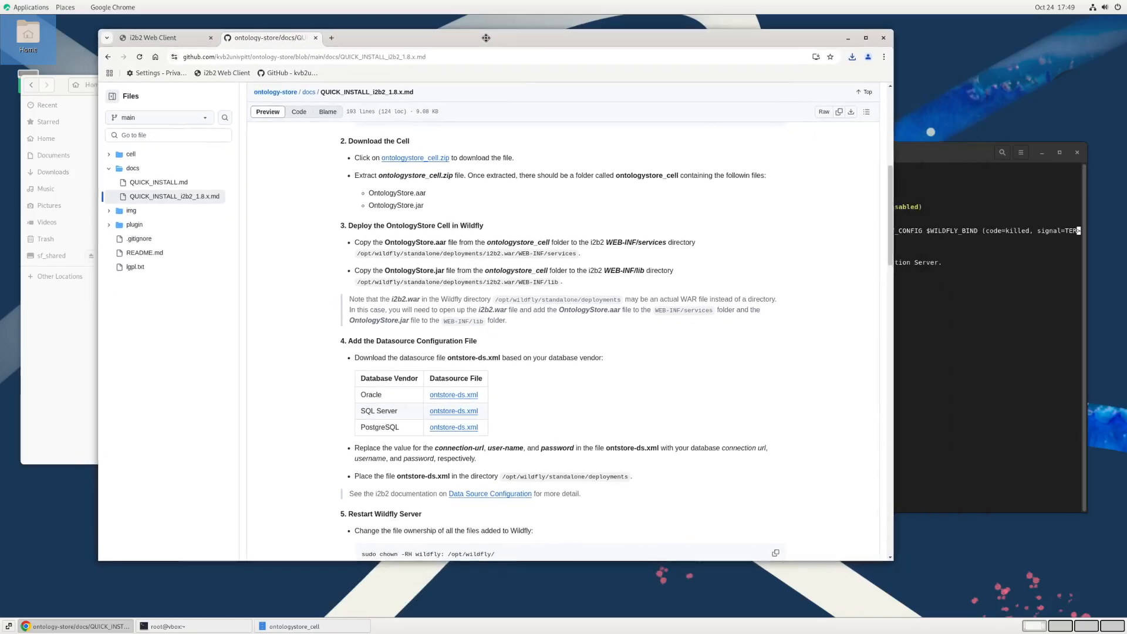
{"action": "left_click", "coordinate": [897, 166]}
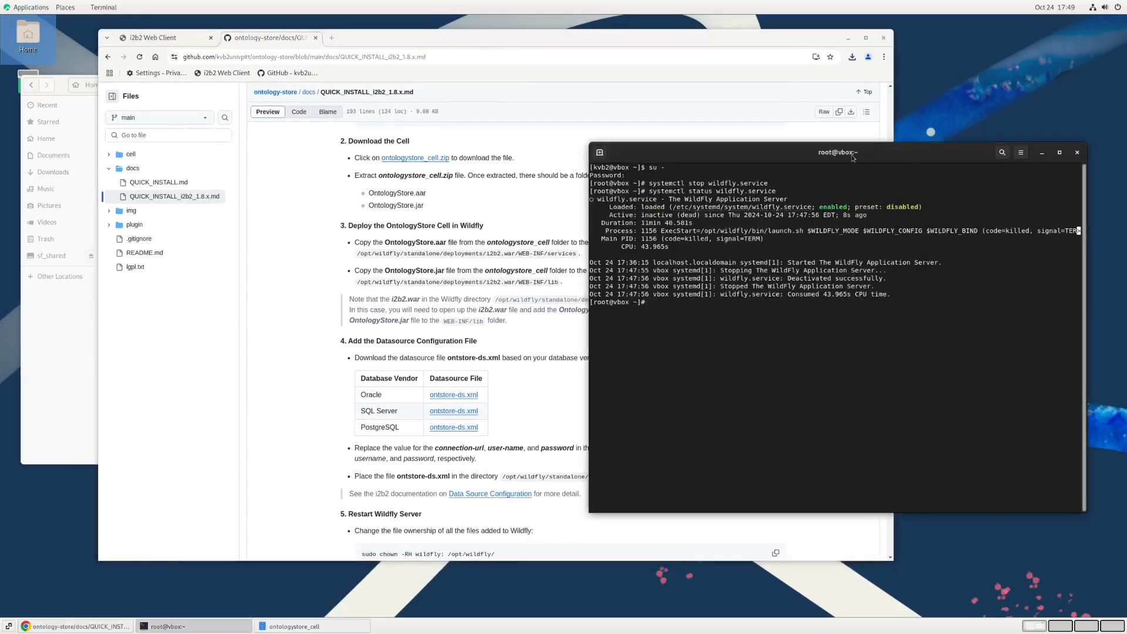
{"action": "type", "text": "cd /opt/wildfly/s"}
{"action": "key", "text": "Tab"}
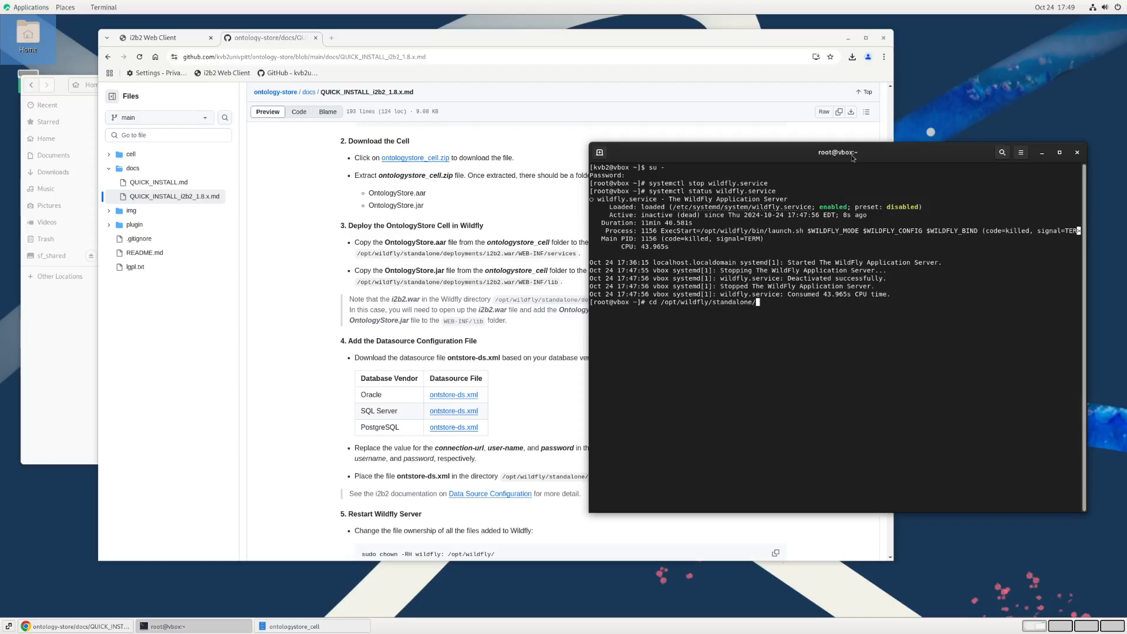
{"action": "type", "text": "de"}
{"action": "key", "text": "Tab"}
{"action": "type", "text": "i"}
{"action": "key", "text": "Tab"}
{"action": "type", "text": "B"}
{"action": "key", "text": "Tab"}
{"action": "type", "text": "s"}
{"action": "key", "text": "Tab"}
{"action": "key", "text": "Return"}
{"action": "type", "text": "ls"}
{"action": "key", "text": "Return"}
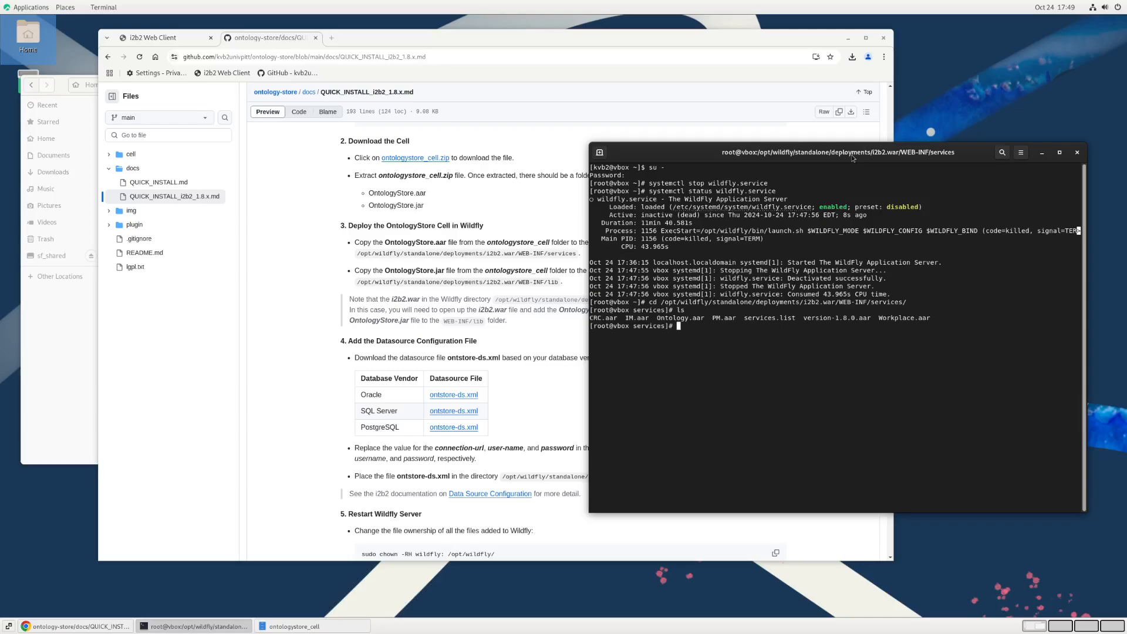
Step: Copy OntologyStore.aar from the ontologystore_cell folder in Downloads into the current services directory and list the files again
{"action": "type", "text": "cp /home/kvb2/Downloads/ontologystore_cell"}
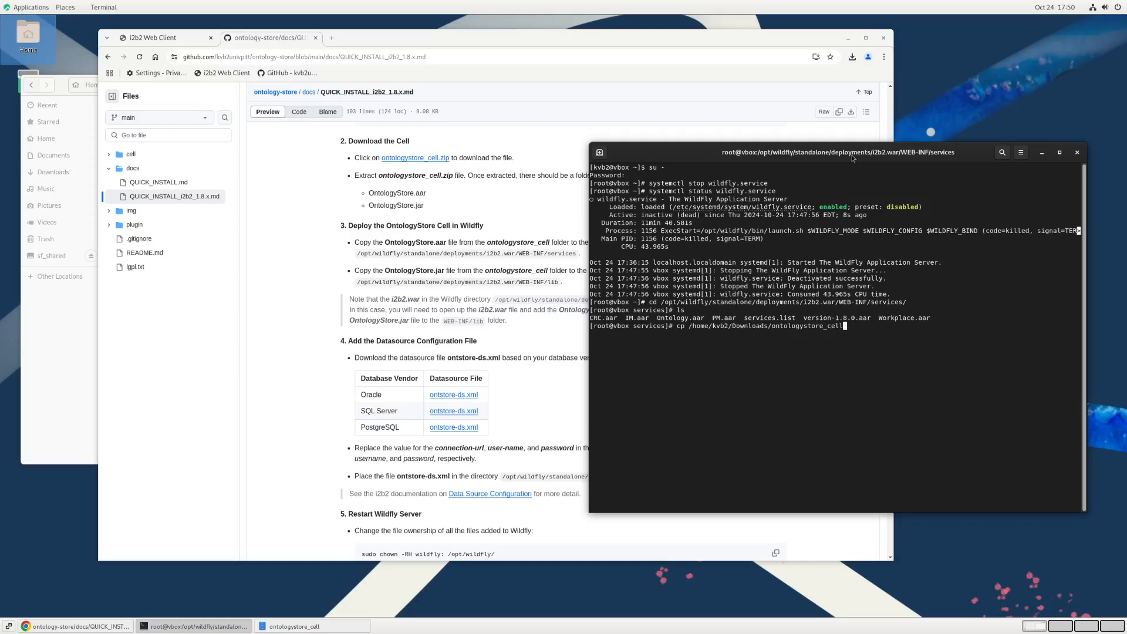
{"action": "type", "text": "/OntologyStore.aar ."}
{"action": "key", "text": "Return"}
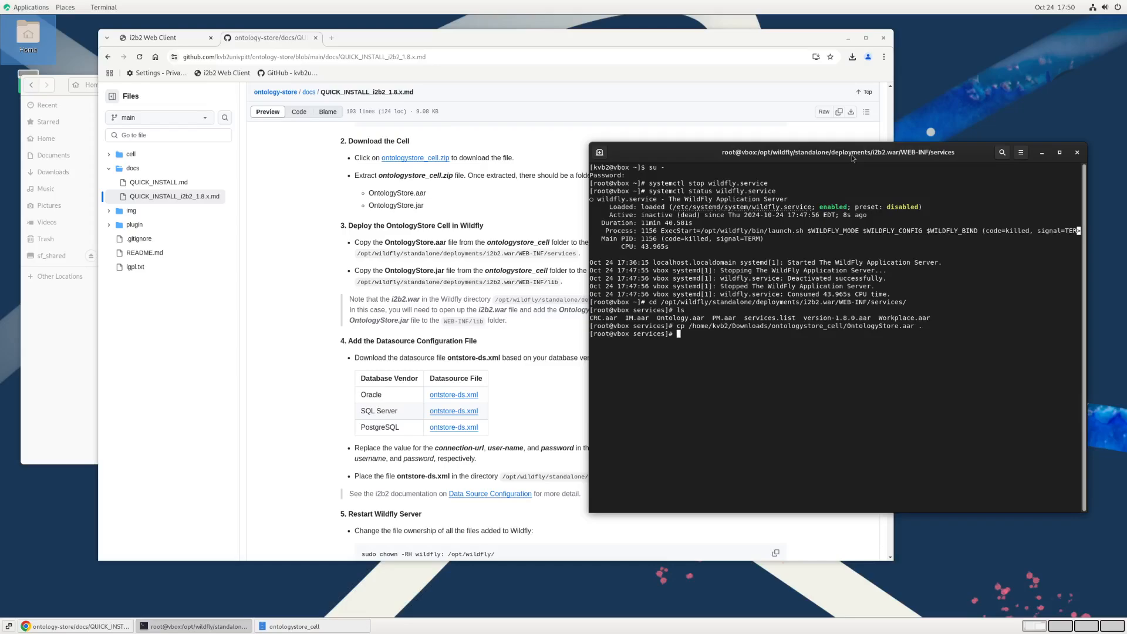
{"action": "type", "text": "ls"}
{"action": "key", "text": "Return"}
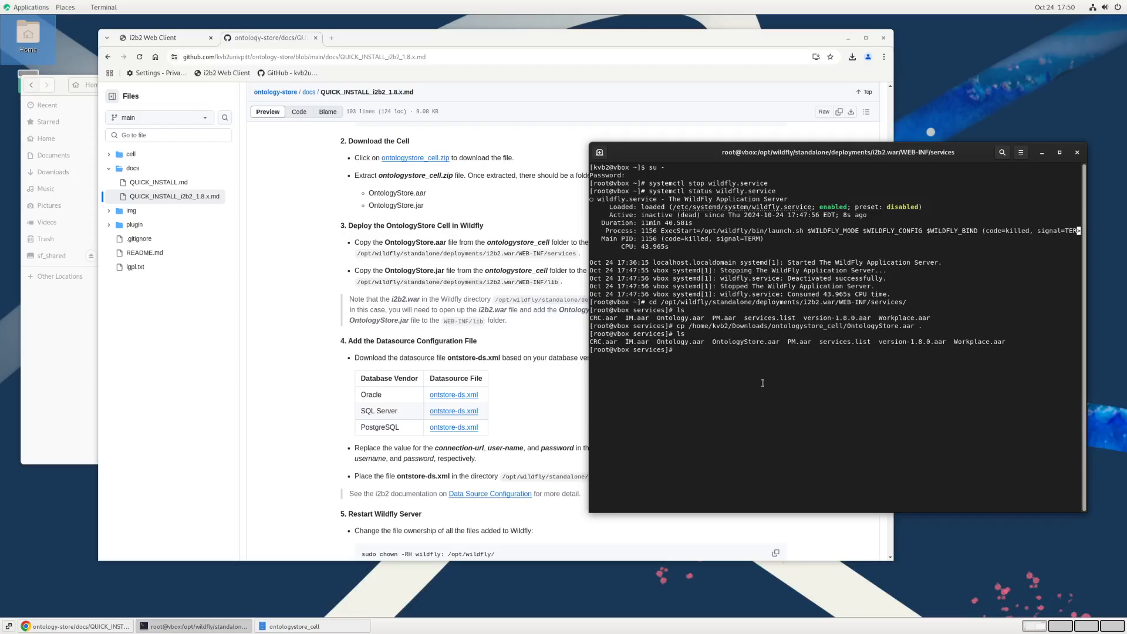
Step: In the root terminal, change to /opt/wildfly/standalone/deployments/i2b2.war/WEB-INF/lib/ as given in the guide and list its files
{"action": "type", "text": "cd"}
{"action": "left_click_drag", "start_coordinate": [356, 283], "coordinate": [538, 286]}
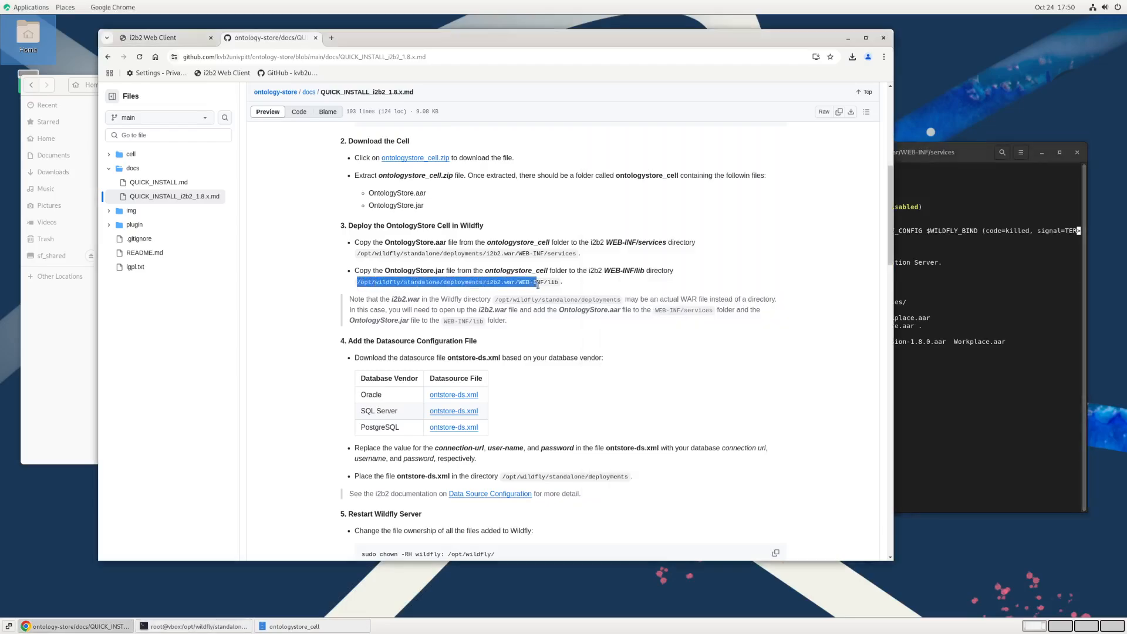
{"action": "left_click", "coordinate": [956, 400]}
{"action": "middle_click", "coordinate": [839, 297]}
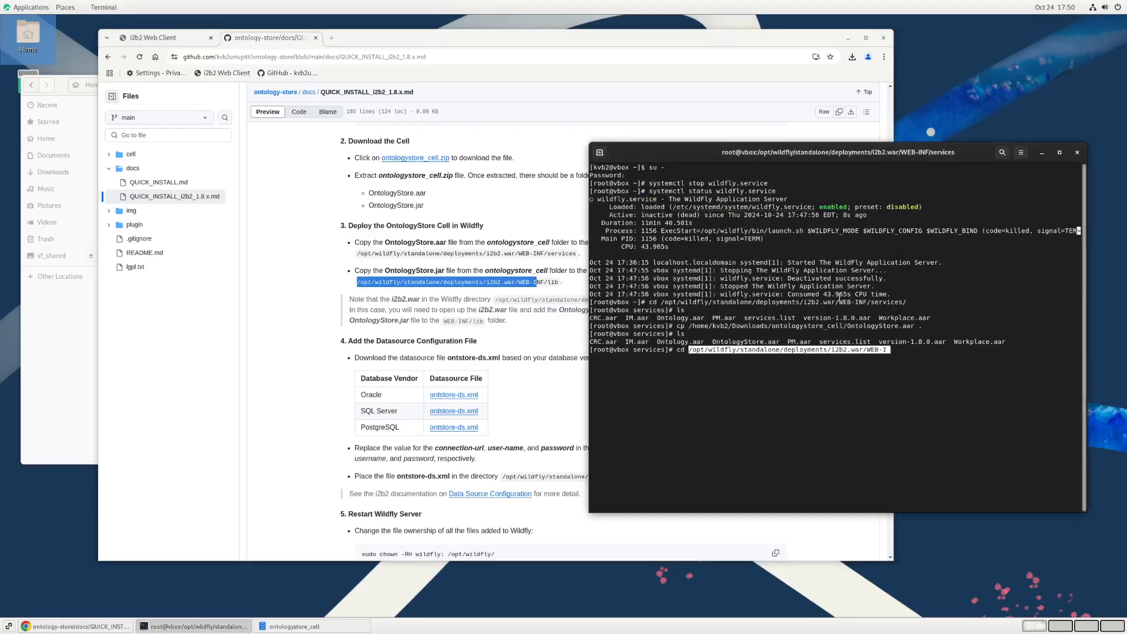
{"action": "key", "text": "Tab"}
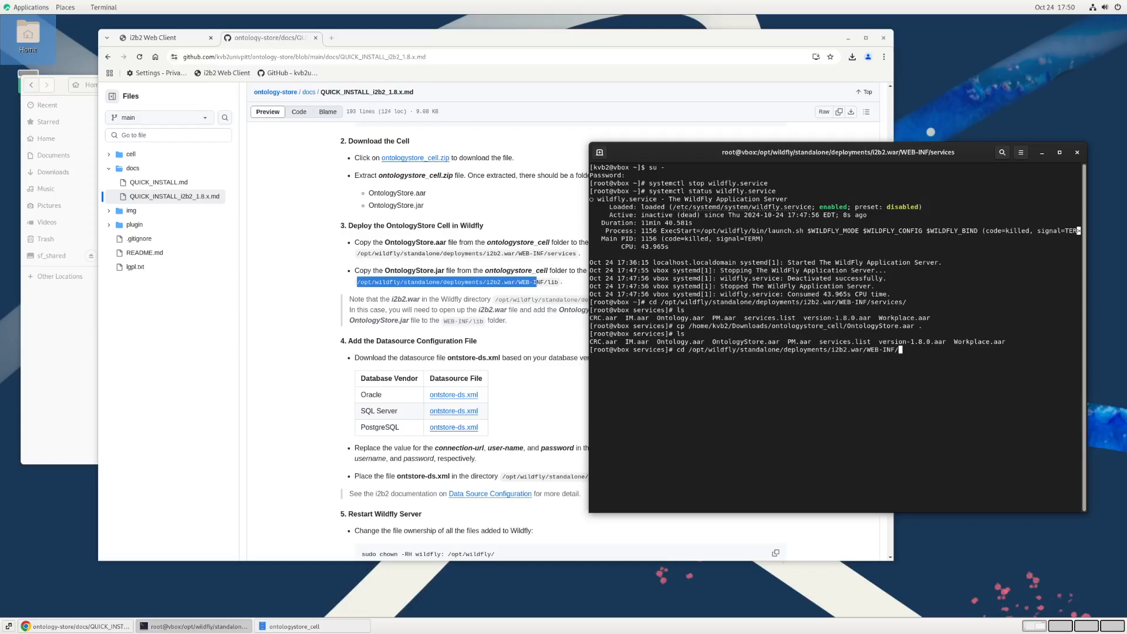
{"action": "type", "text": "lib/"}
{"action": "key", "text": "Return"}
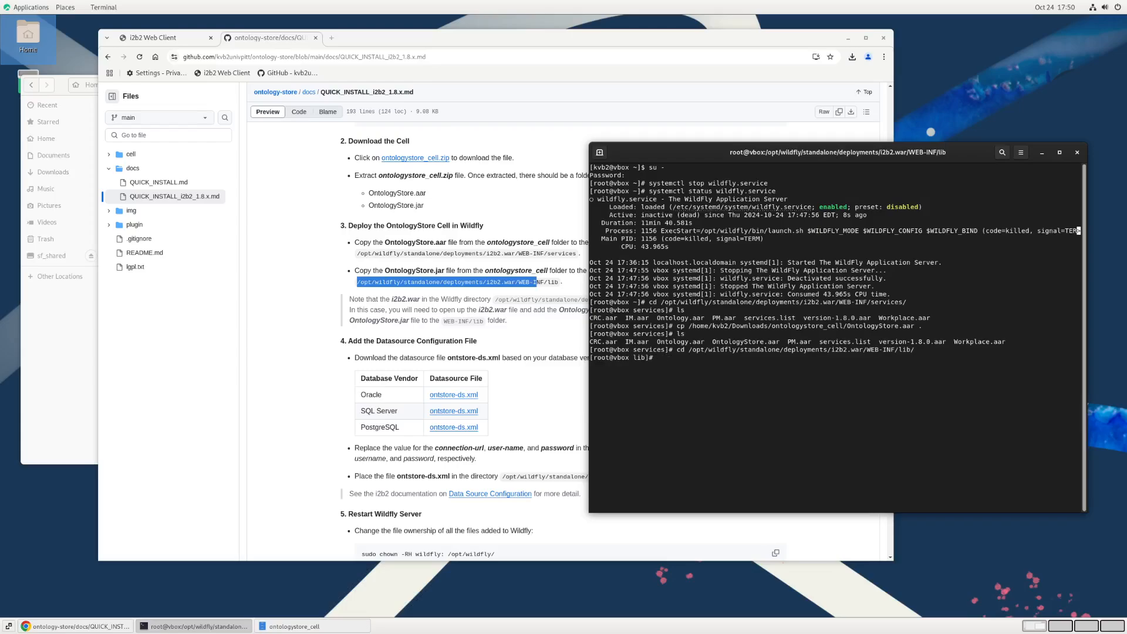
{"action": "type", "text": "ls"}
{"action": "key", "text": "Return"}
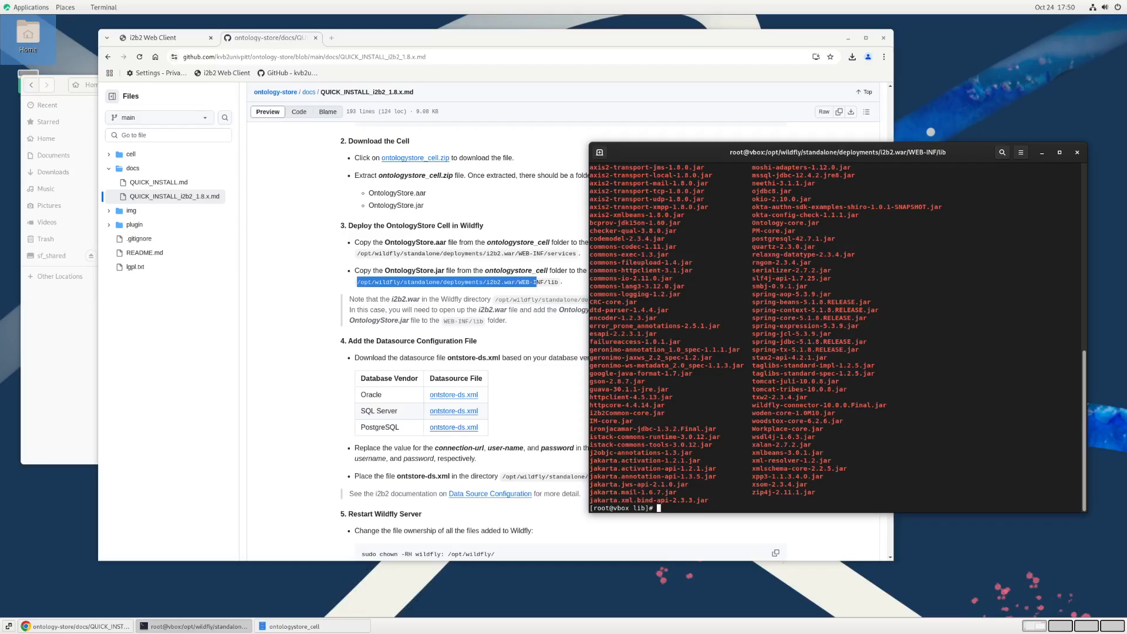
Step: Copy OntologyStore.jar from the ontologystore_cell folder in Downloads into the current lib directory
{"action": "type", "text": "cp /home/kvb2/Doc"}
{"action": "key", "text": "BackSpace"}
{"action": "type", "text": "w"}
{"action": "key", "text": "Tab"}
{"action": "type", "text": "o"}
{"action": "key", "text": "Tab"}
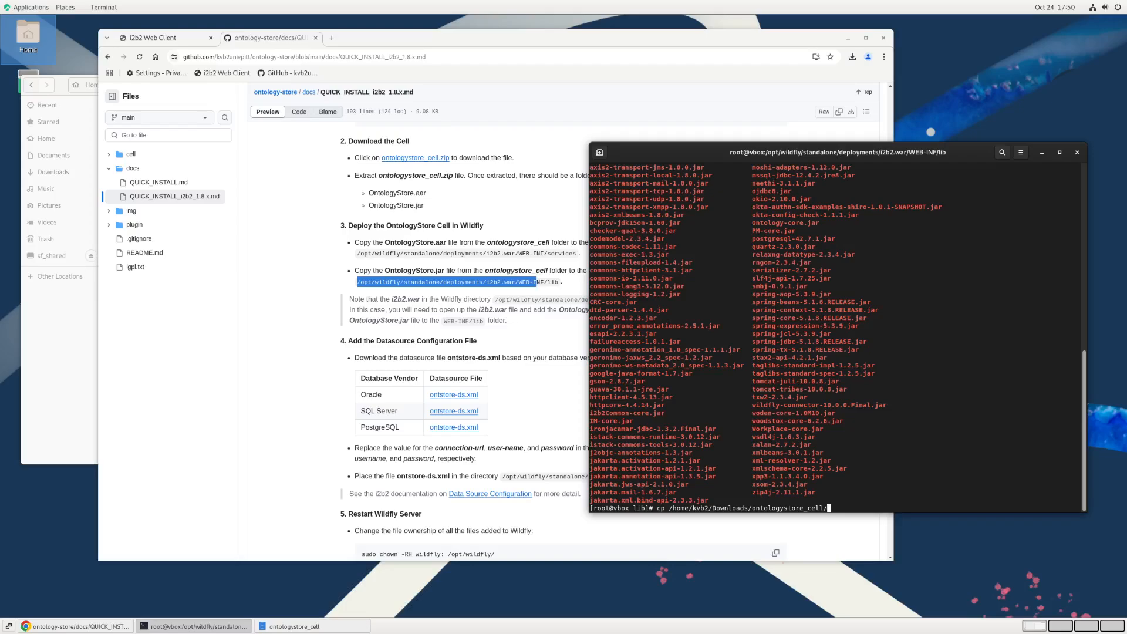
{"action": "type", "text": "O"}
{"action": "key", "text": "Tab"}
{"action": "type", "text": "j"}
{"action": "key", "text": "Tab"}
{"action": "type", "text": "."}
{"action": "key", "text": "Return"}
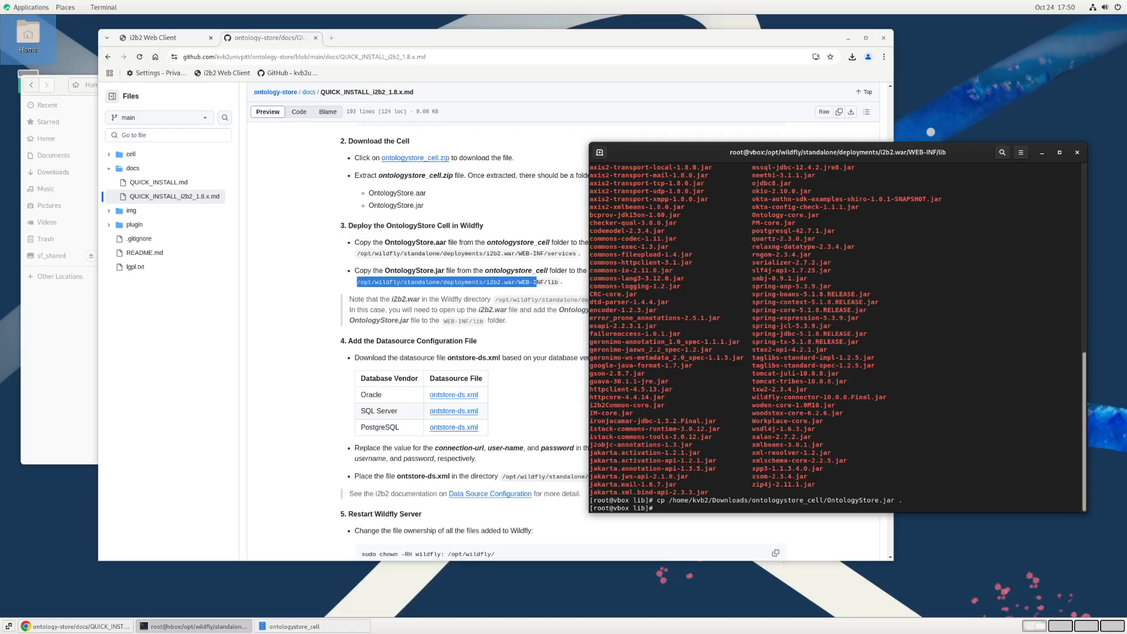
Step: Clear the terminal, list the lib directory one file per line, and check for OntologyStore.jar
{"action": "type", "text": "clear;ls -l"}
{"action": "key", "text": "Return"}
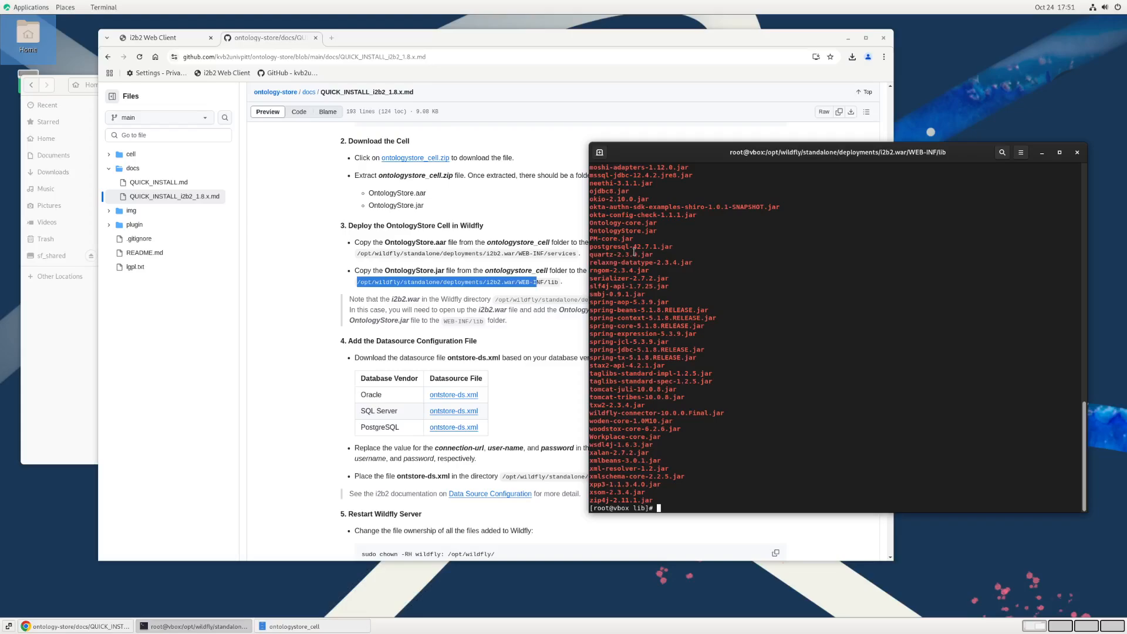
{"action": "double_click", "coordinate": [621, 230]}
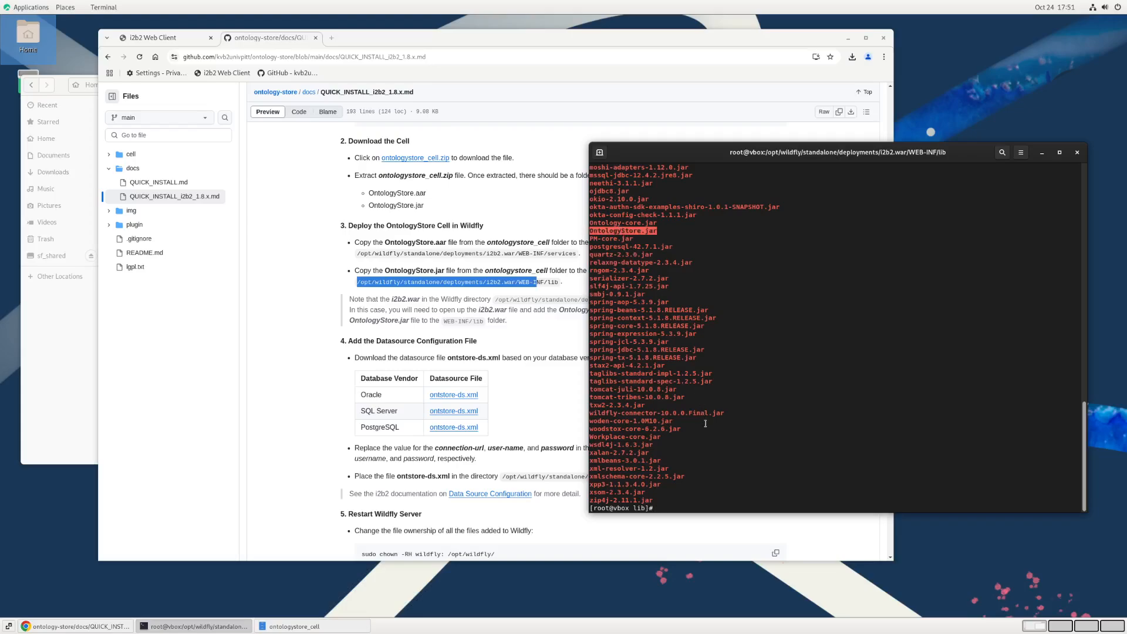
{"action": "left_click", "coordinate": [751, 487]}
Step: Save the PostgreSQL datasource file ontstore-ds.xml linked in section 4 of the guide to the Downloads folder
{"action": "left_click", "coordinate": [535, 346]}
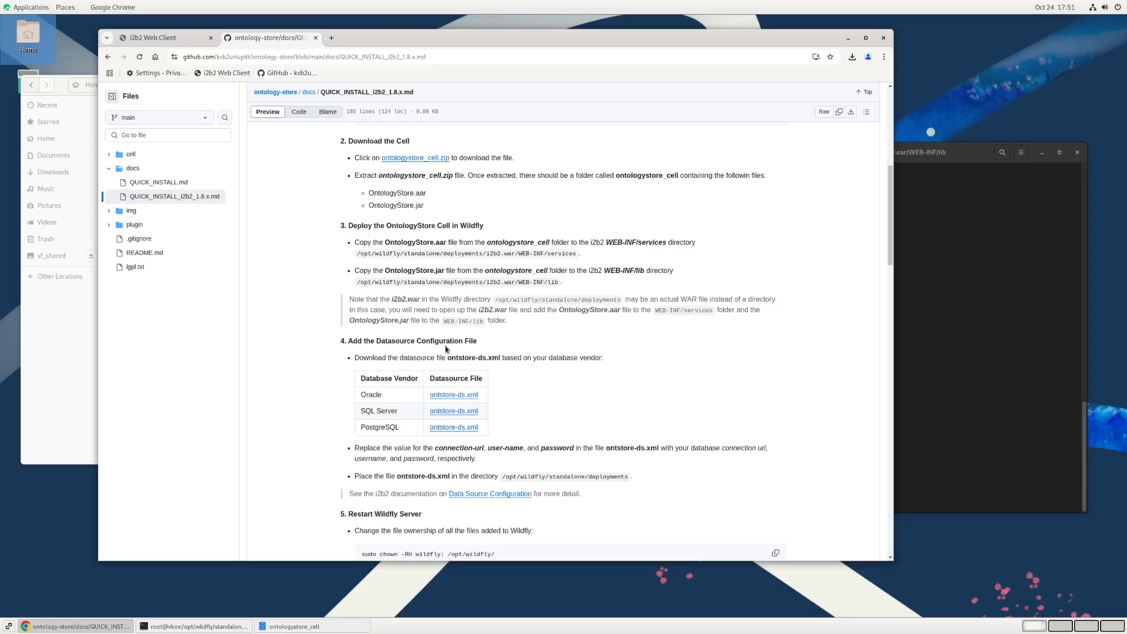
{"action": "scroll", "coordinate": [482, 351], "scroll_direction": "down", "scroll_amount": 1}
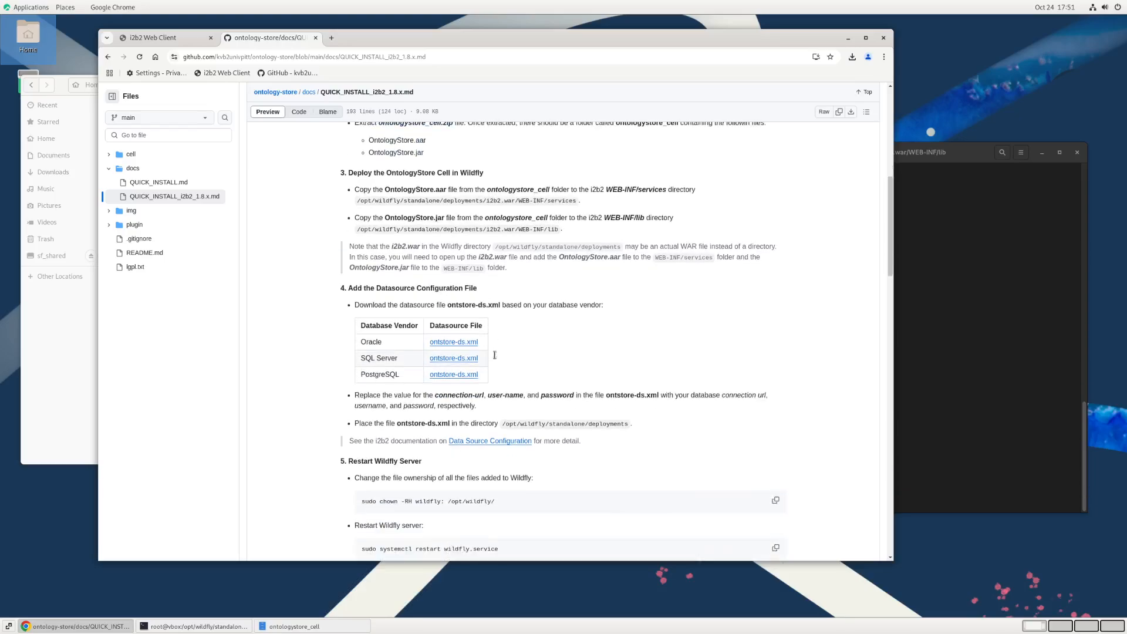
{"action": "scroll", "coordinate": [496, 359], "scroll_direction": "down", "scroll_amount": 1}
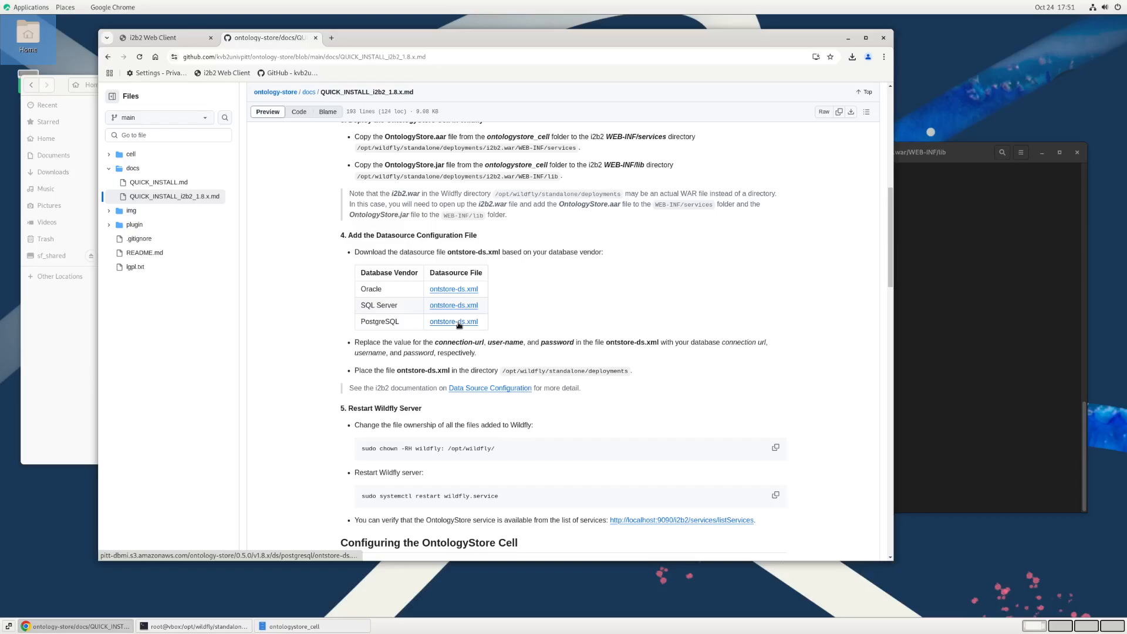
{"action": "left_click", "coordinate": [459, 325]}
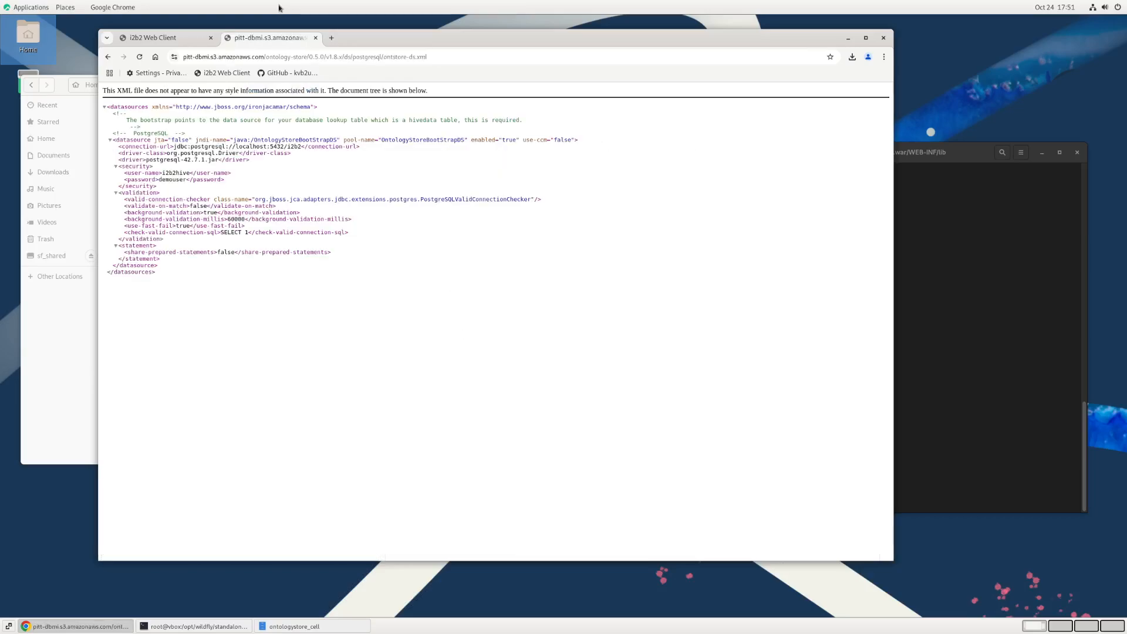
{"action": "left_click", "coordinate": [108, 57]}
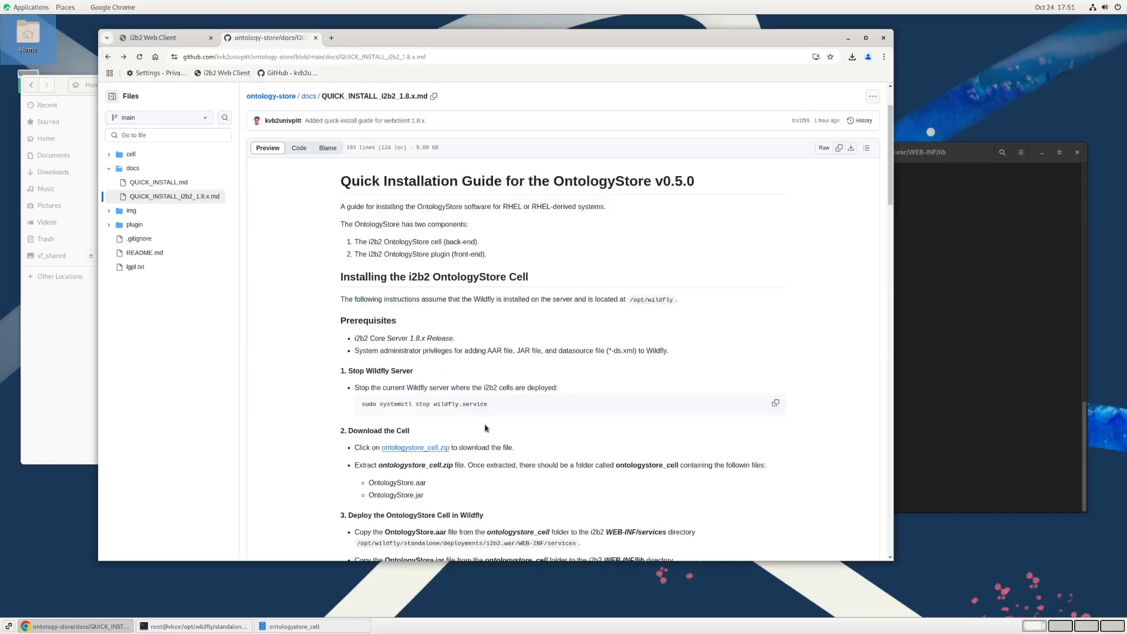
{"action": "scroll", "coordinate": [479, 435], "scroll_direction": "down", "scroll_amount": 6}
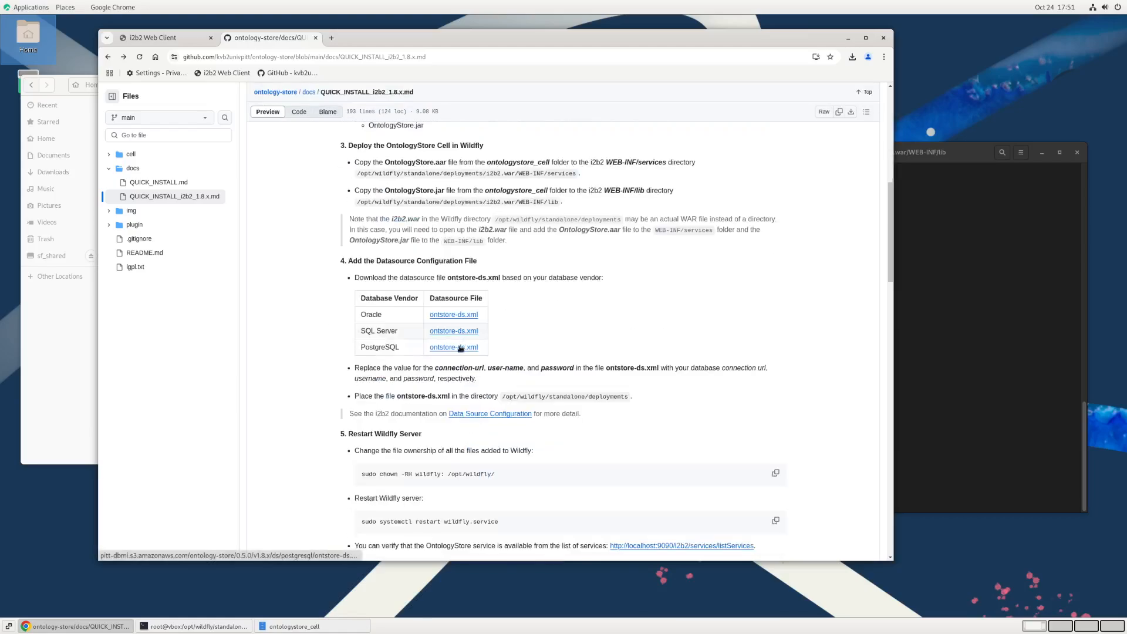
{"action": "right_click", "coordinate": [458, 349]}
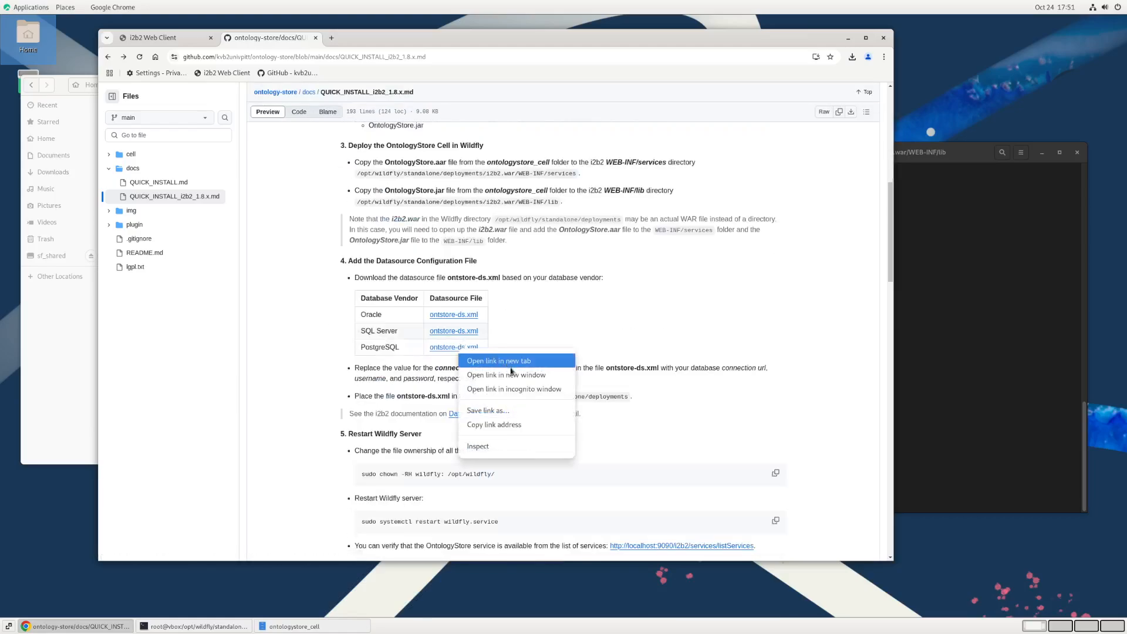
{"action": "left_click", "coordinate": [521, 411]}
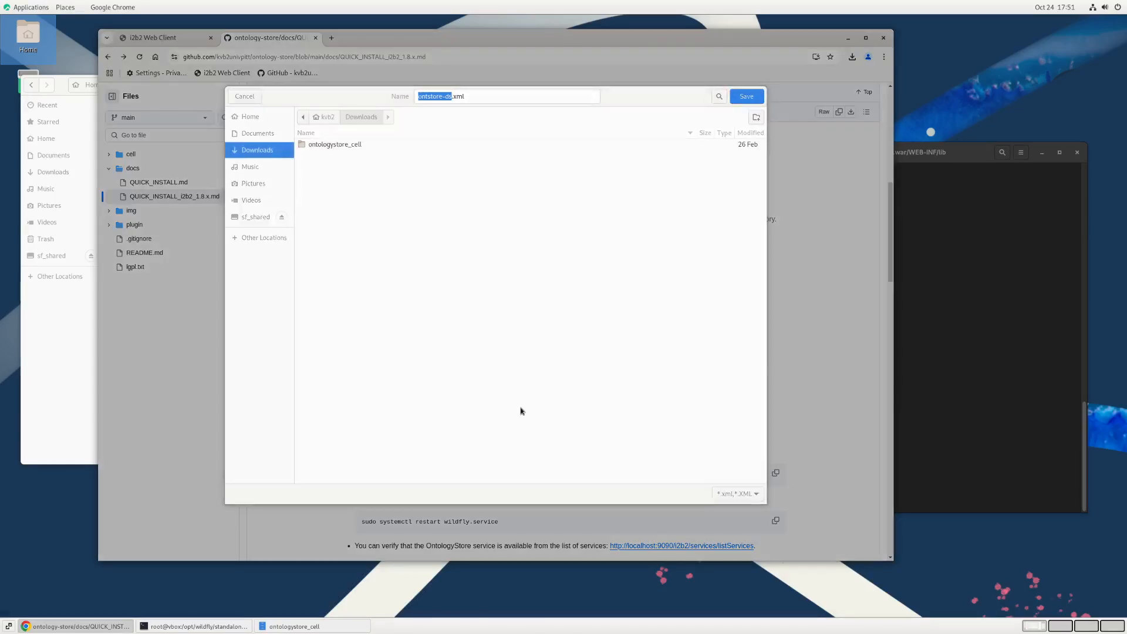
{"action": "left_click", "coordinate": [756, 98]}
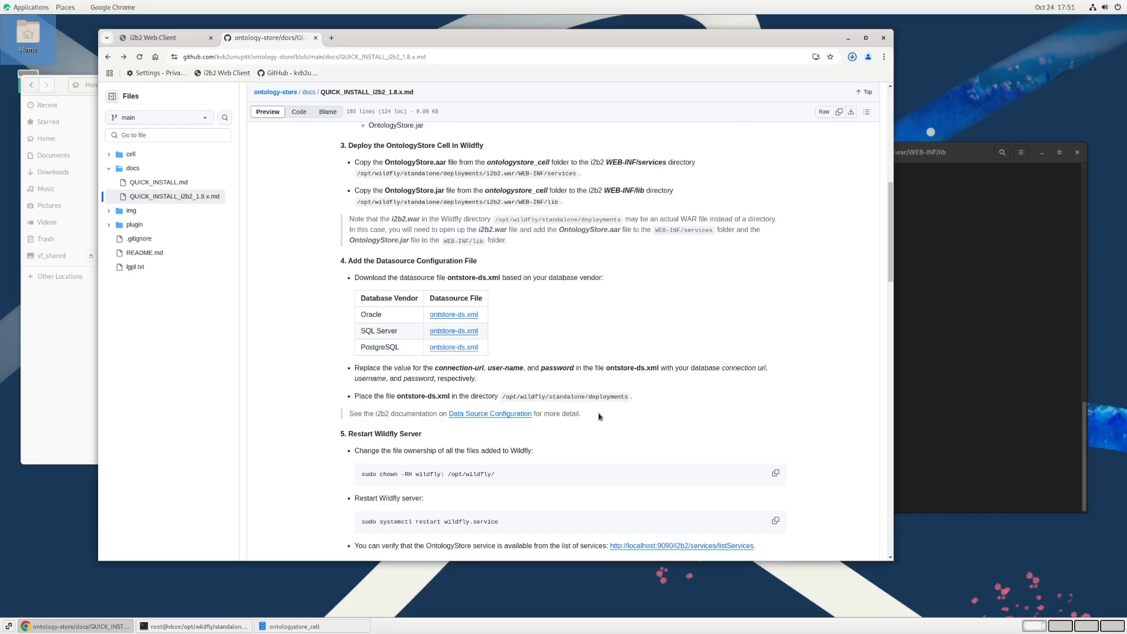
Step: Open ontstore-ds.xml from the Downloads folder in the text editor, enlarge the window, and examine the connection URL's host and port
{"action": "scroll", "coordinate": [599, 416], "scroll_direction": "down", "scroll_amount": 3}
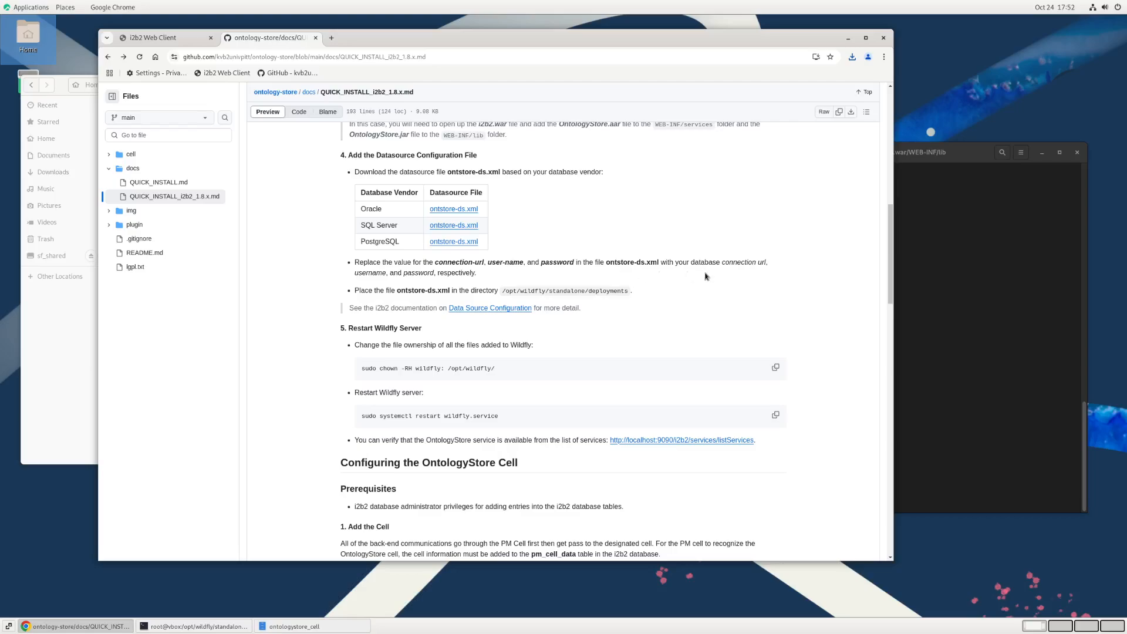
{"action": "left_click", "coordinate": [49, 387]}
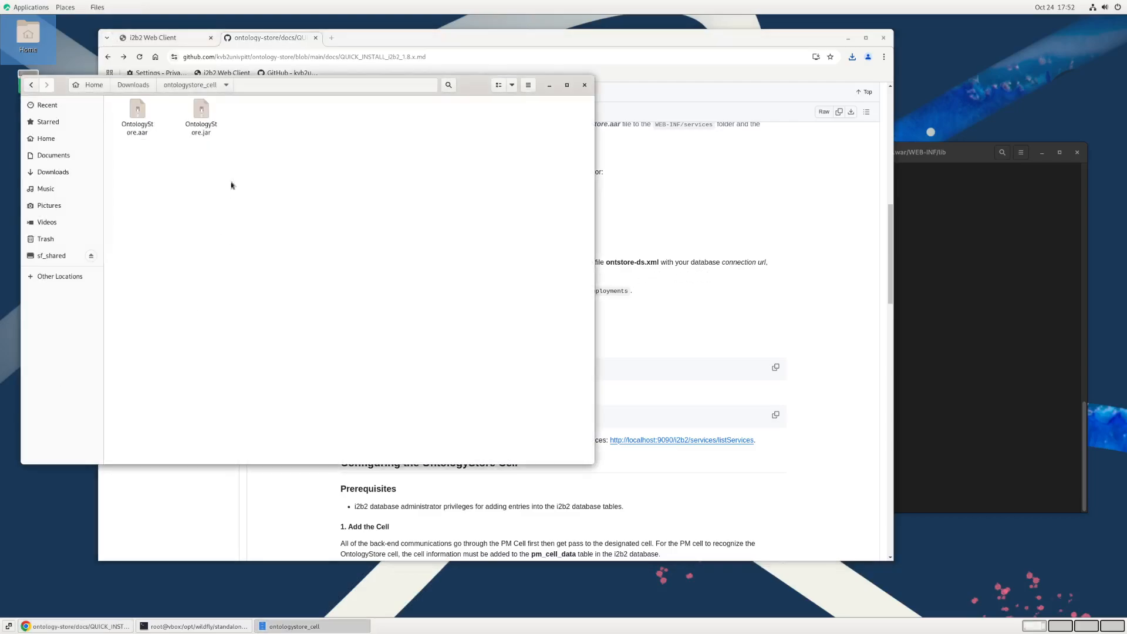
{"action": "left_click", "coordinate": [135, 86]}
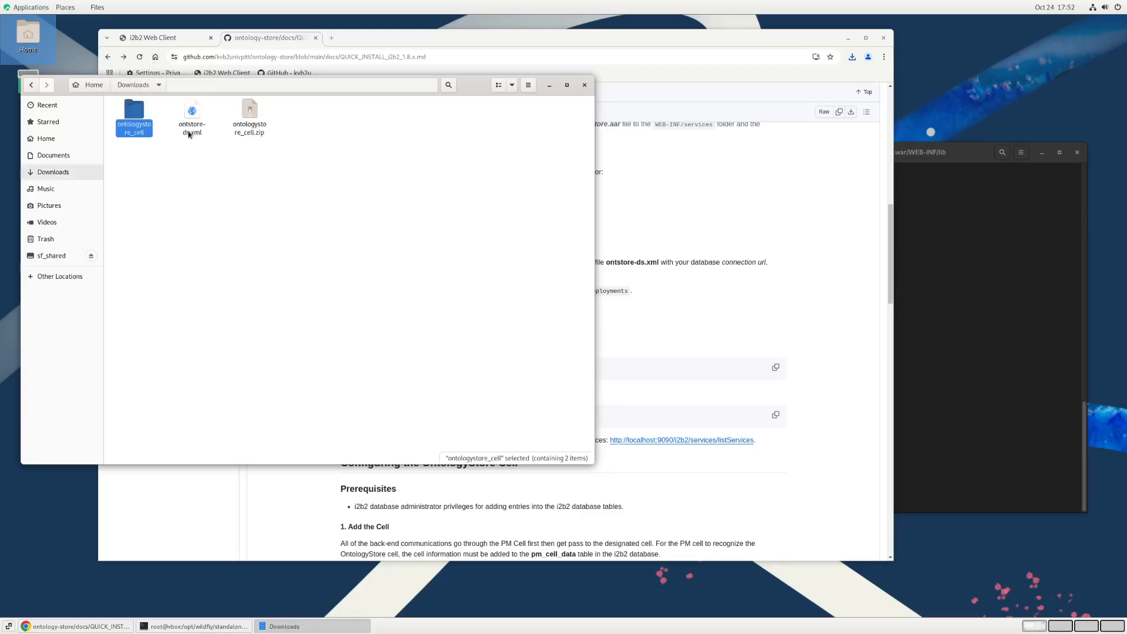
{"action": "right_click", "coordinate": [194, 133]}
{"action": "left_click", "coordinate": [203, 140]}
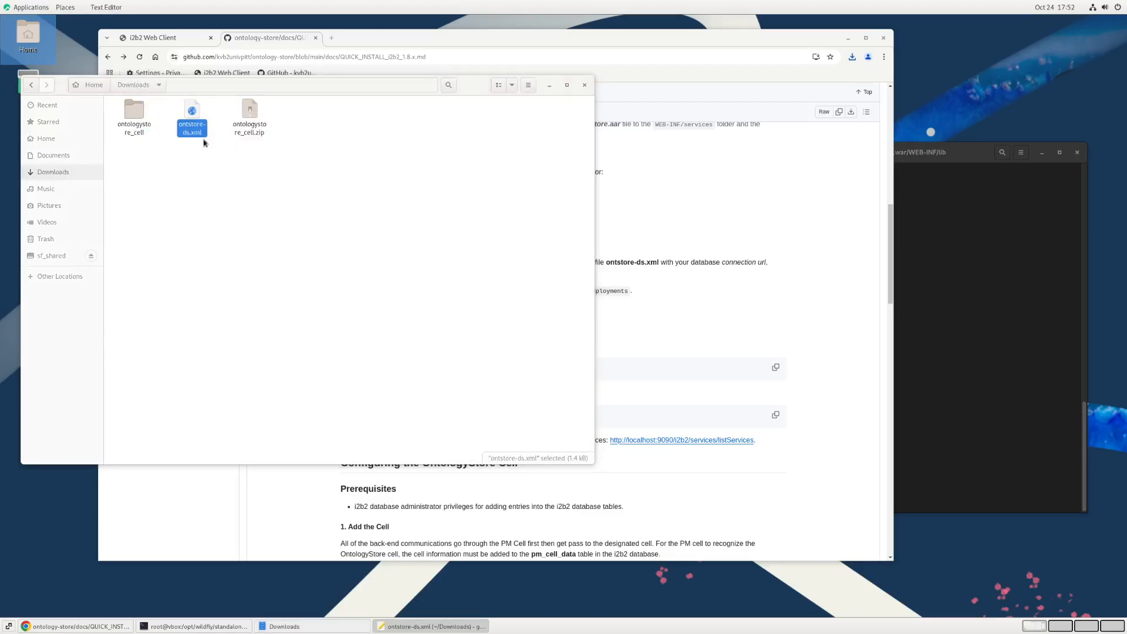
{"action": "left_click_drag", "start_coordinate": [214, 21], "coordinate": [458, 89]}
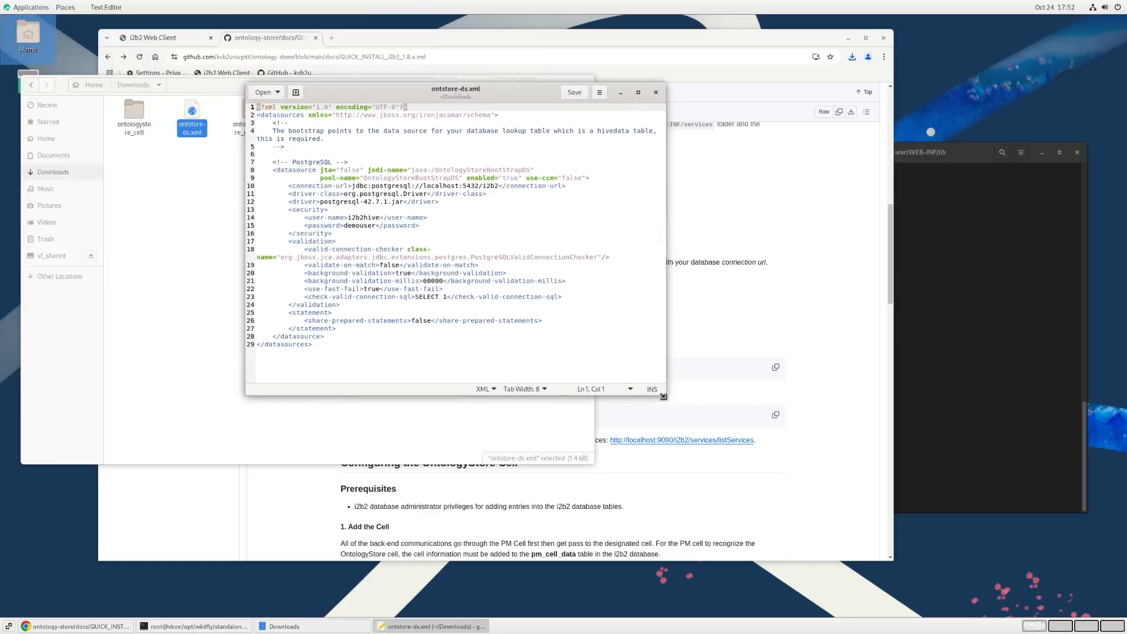
{"action": "left_click_drag", "start_coordinate": [665, 395], "coordinate": [746, 462]}
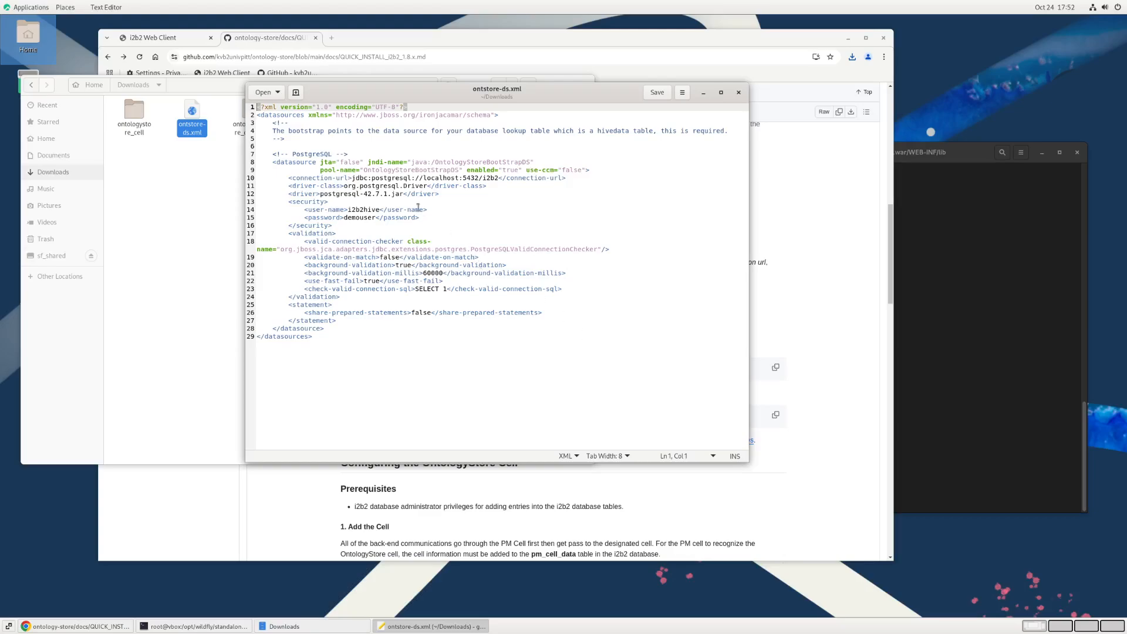
{"action": "double_click", "coordinate": [437, 179]}
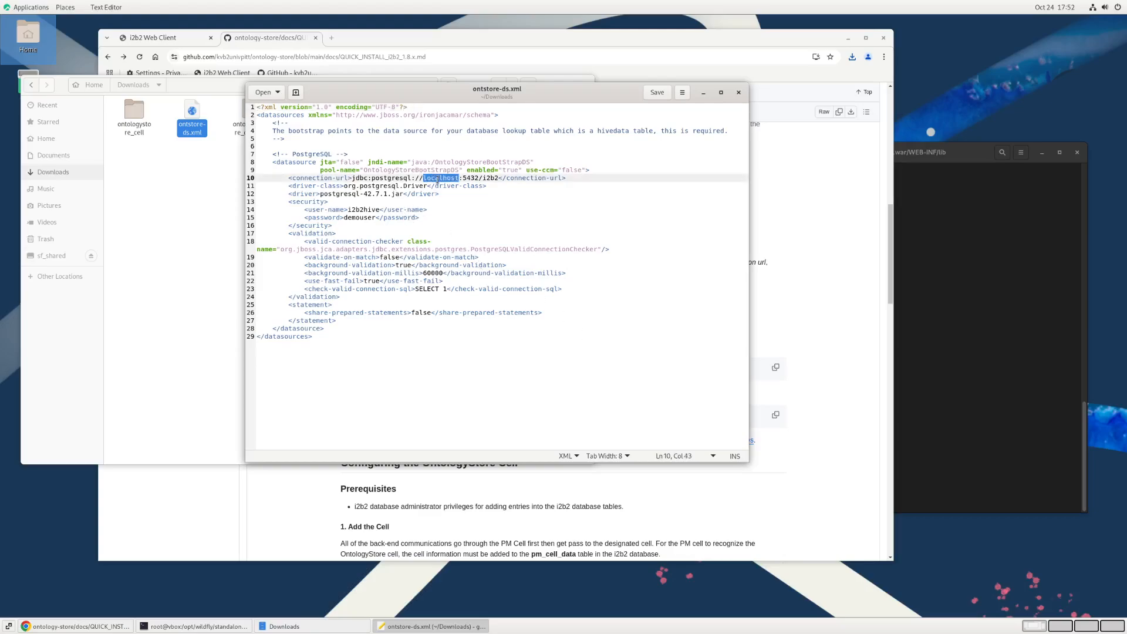
{"action": "left_click", "coordinate": [473, 177]}
Step: Check the guide's target directory for ontstore-ds.xml, examine the file's driver entry, and close the file without changes
{"action": "left_click", "coordinate": [839, 333]}
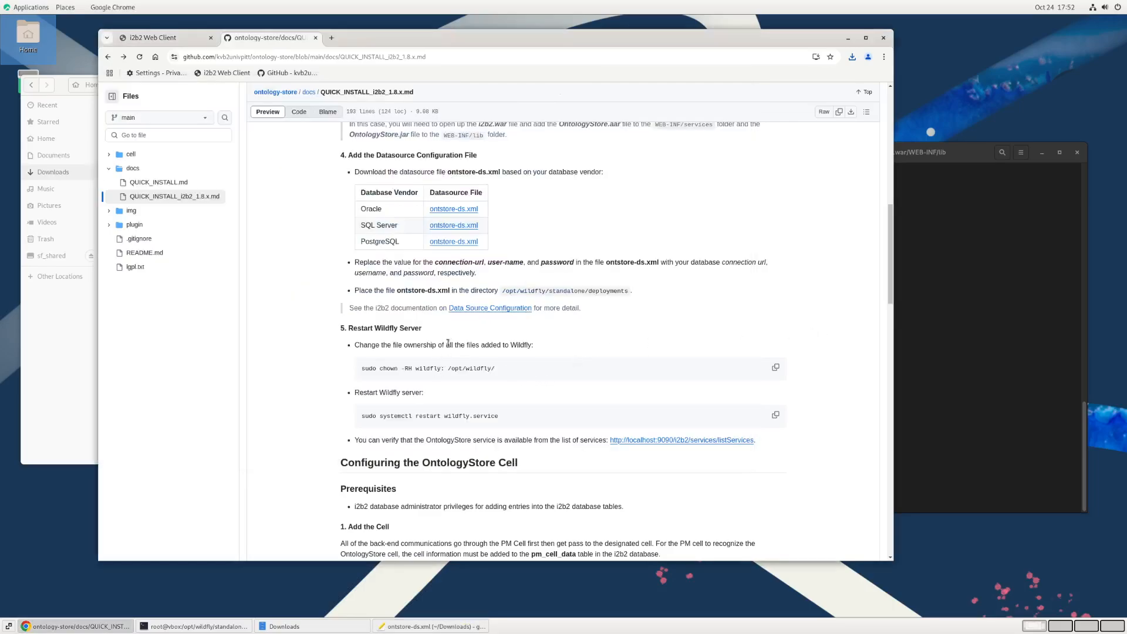
{"action": "left_click_drag", "start_coordinate": [505, 292], "coordinate": [628, 294]}
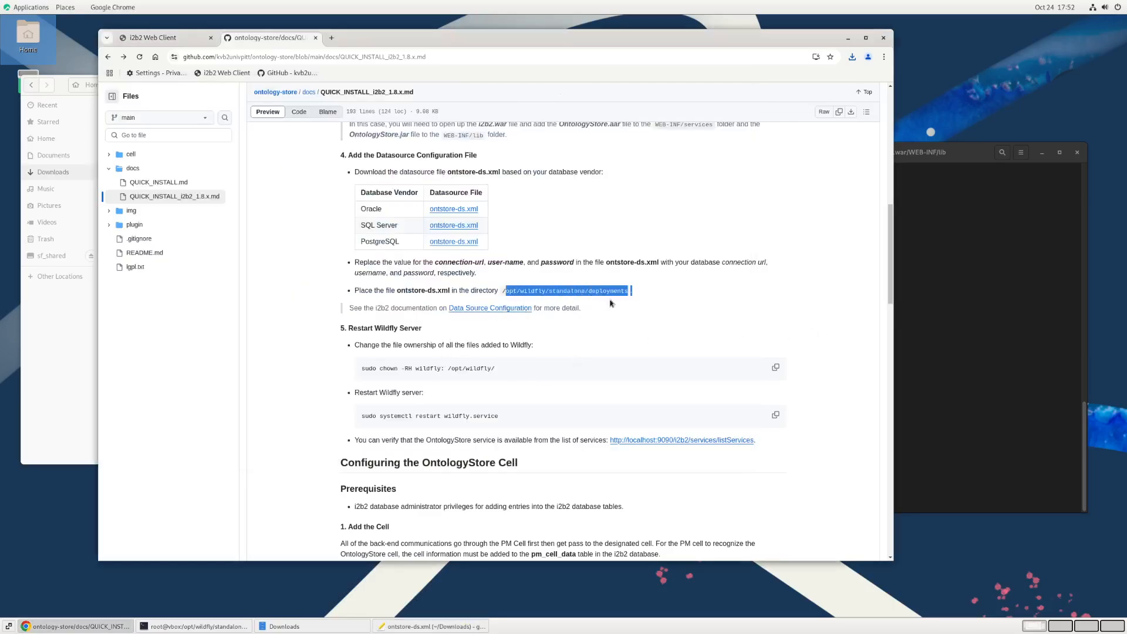
{"action": "left_click", "coordinate": [454, 627]}
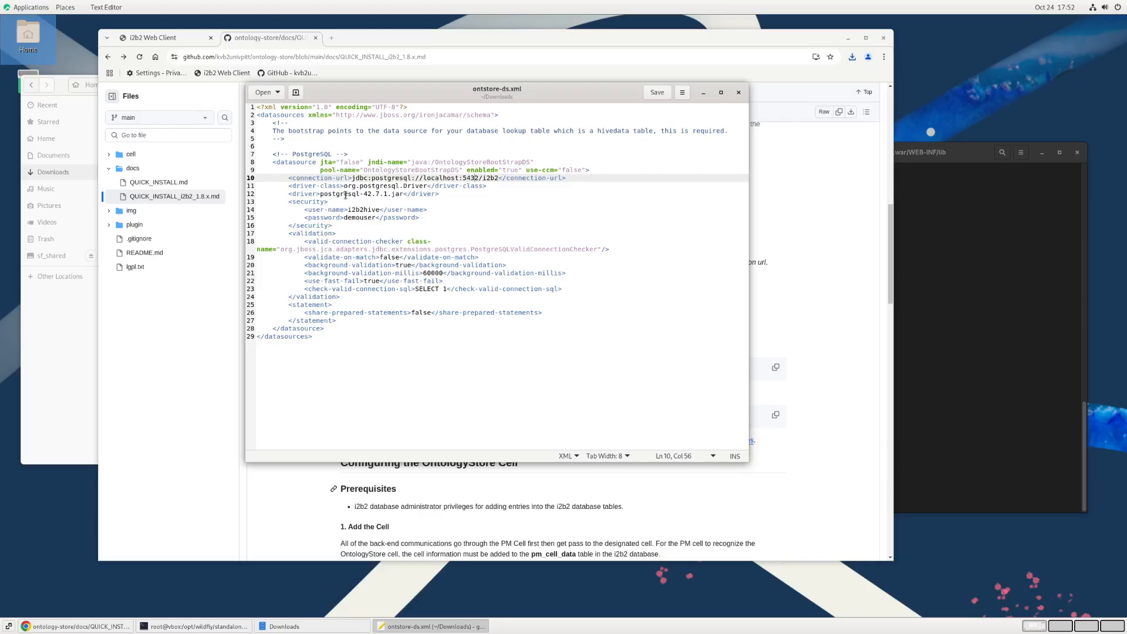
{"action": "left_click", "coordinate": [346, 195]}
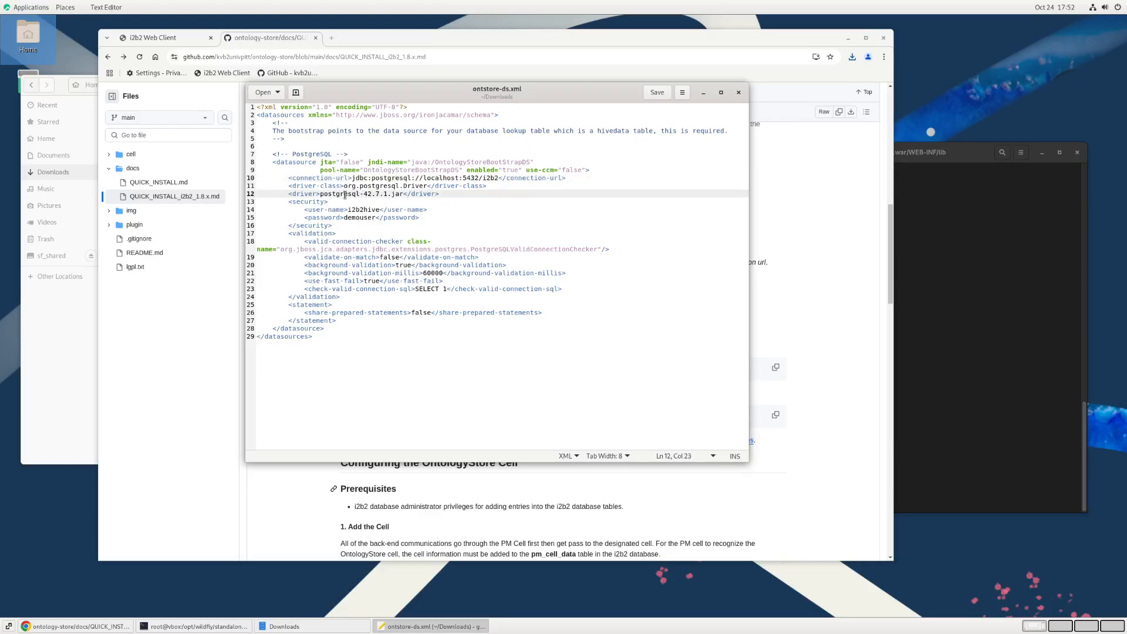
{"action": "left_click", "coordinate": [377, 193]}
{"action": "left_click", "coordinate": [738, 92]}
Step: In the root terminal, change to /opt/wildfly/standalone/deployments/ as given in the guide and list its files one per line
{"action": "left_click", "coordinate": [533, 306]}
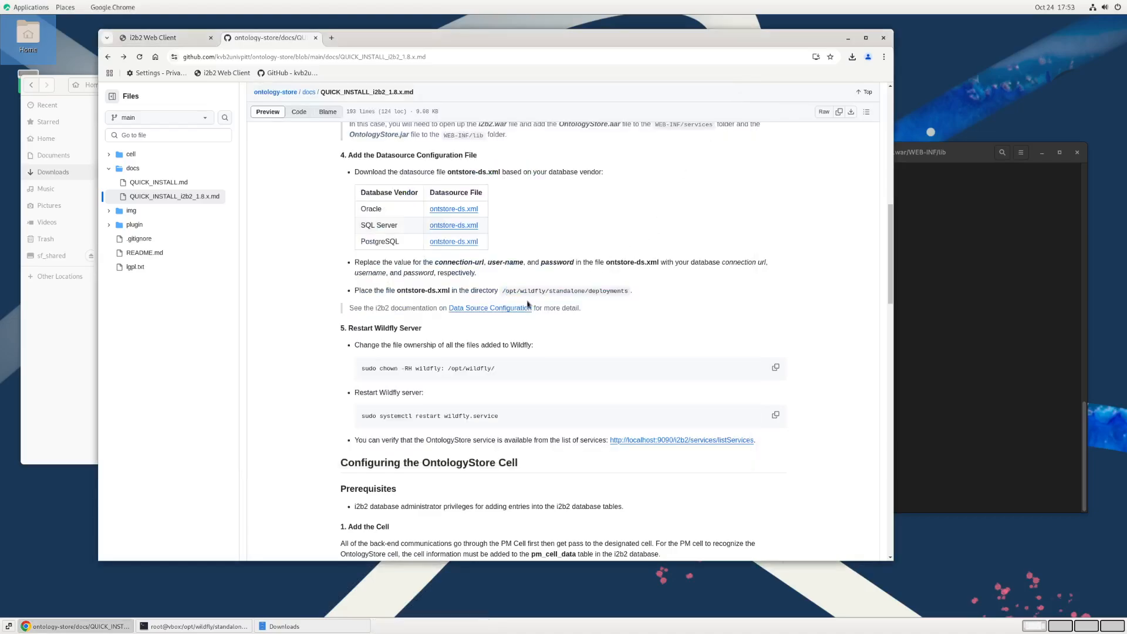
{"action": "left_click_drag", "start_coordinate": [503, 292], "coordinate": [627, 294]}
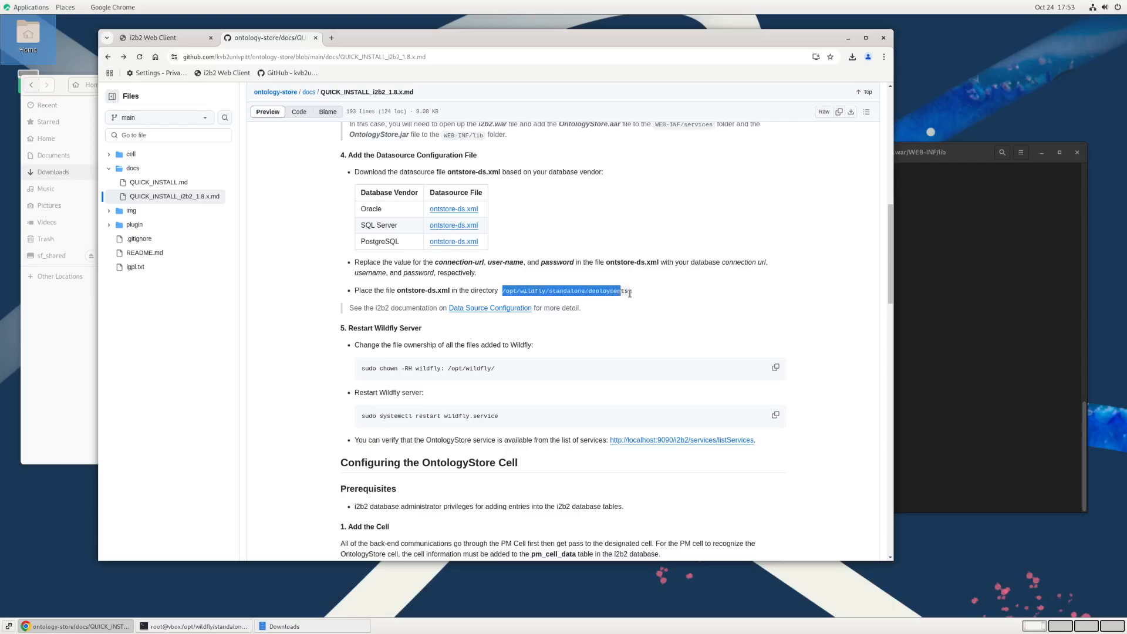
{"action": "left_click", "coordinate": [942, 347]}
{"action": "type", "text": "cd"}
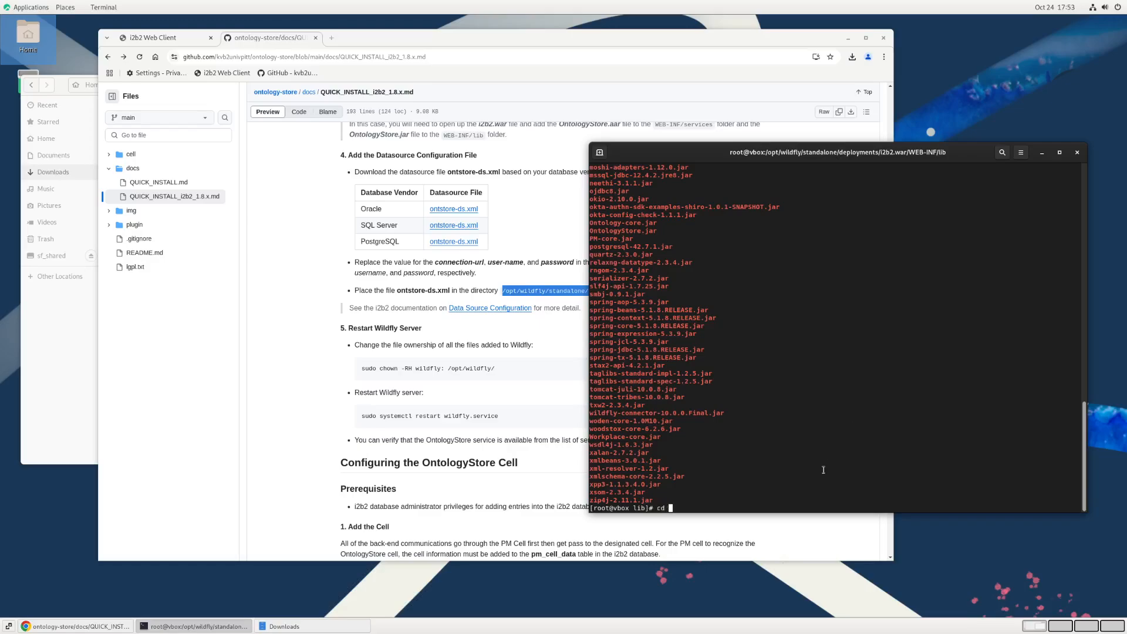
{"action": "middle_click", "coordinate": [942, 346]}
{"action": "key", "text": "Return"}
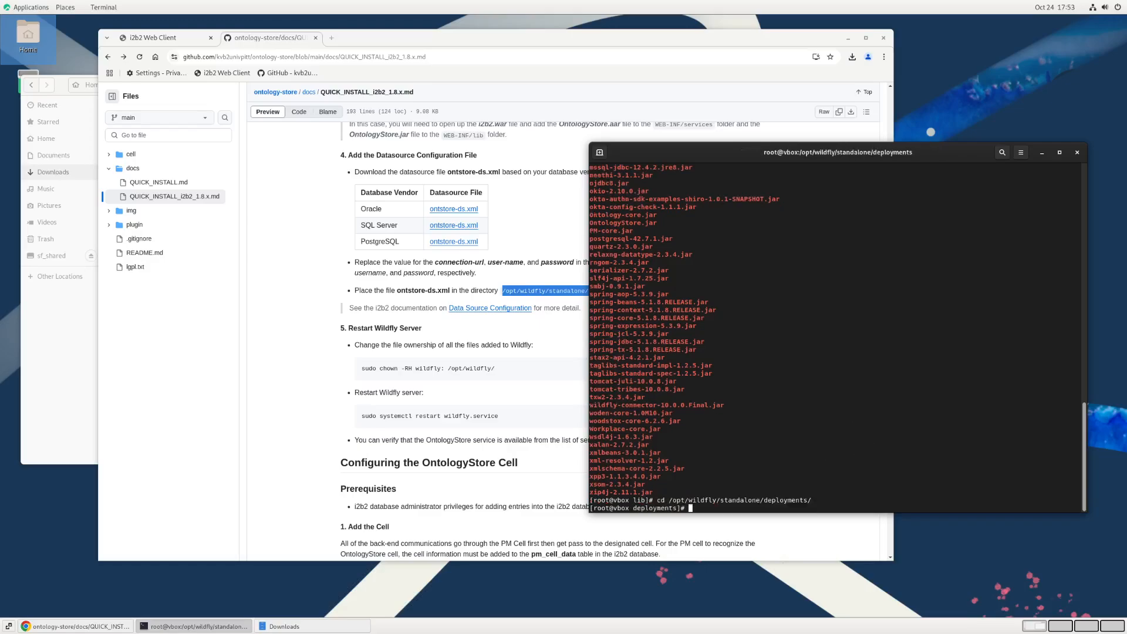
{"action": "type", "text": "ls -1"}
{"action": "key", "text": "Return"}
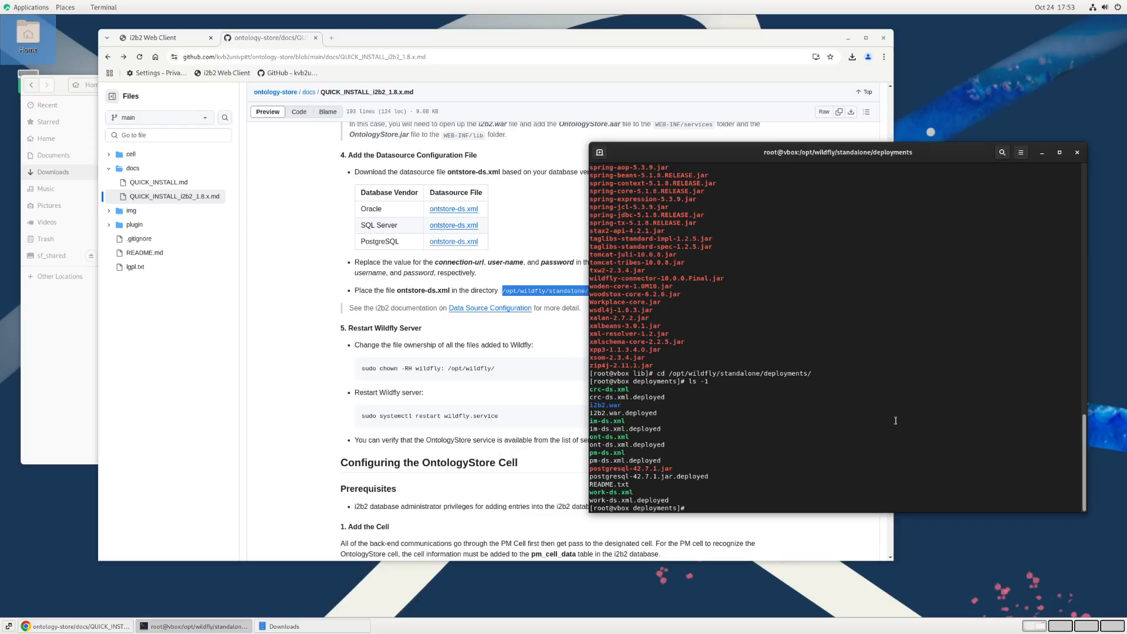
Step: Copy ontstore-ds.xml from the home Downloads folder into the current deployments directory and list the directory's files
{"action": "type", "text": "cp /home/"}
{"action": "type", "text": "kvb2/Downloads/ontstore-ds.xml ."}
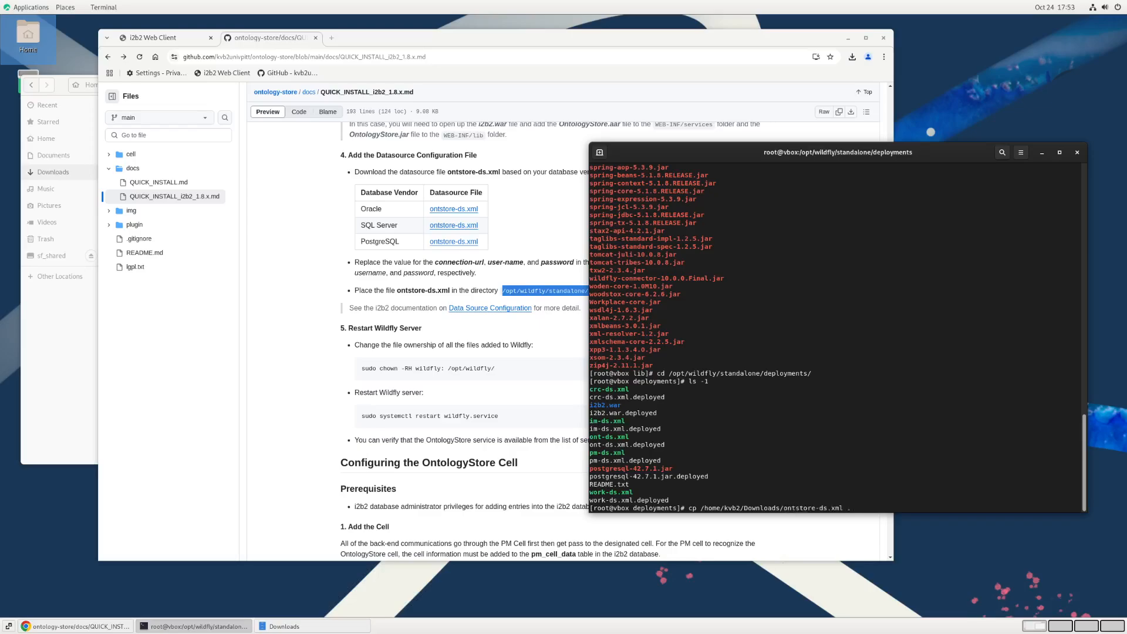
{"action": "key", "text": "Return"}
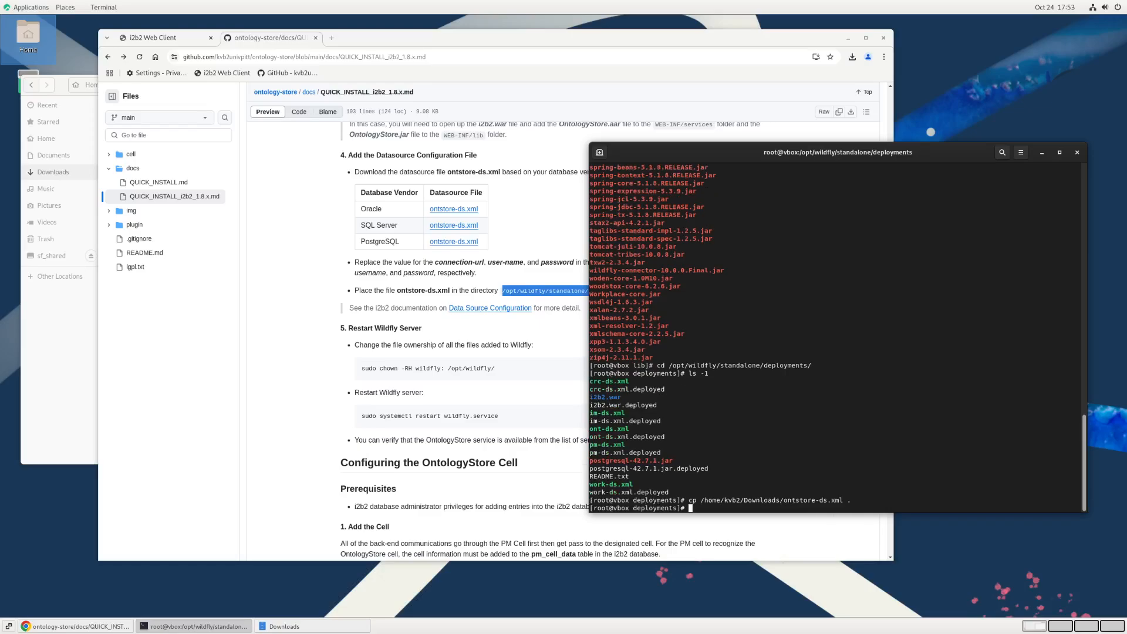
{"action": "type", "text": "ls"}
{"action": "key", "text": "Return"}
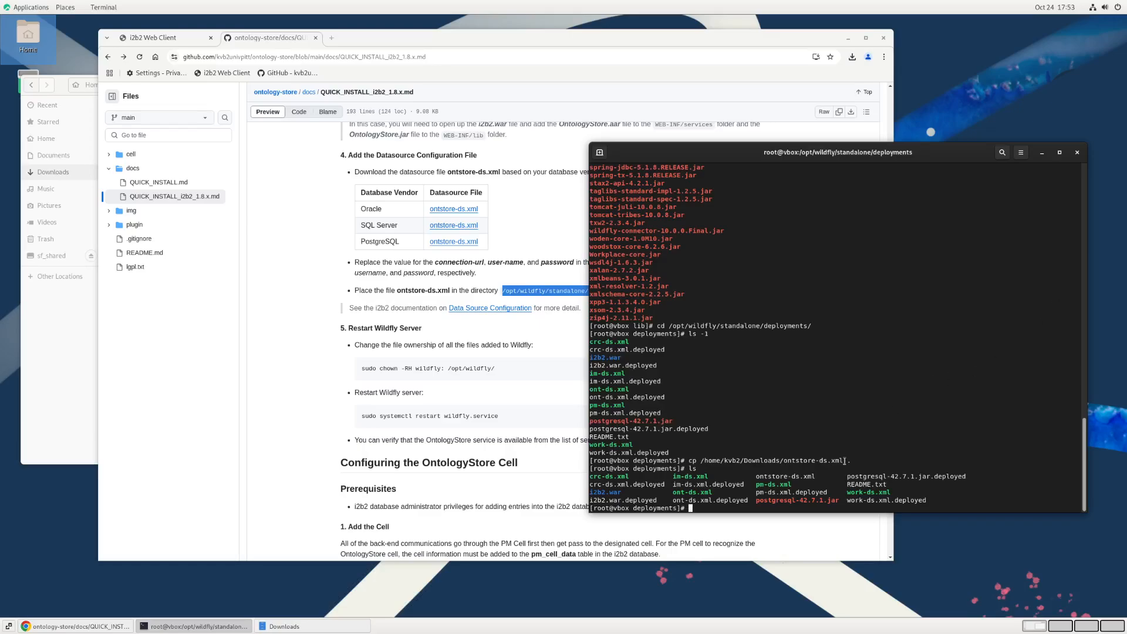
{"action": "double_click", "coordinate": [797, 478]}
{"action": "left_click", "coordinate": [766, 506]}
Step: Read section 5 of the guide on restarting WildFly, and list the deployments directory in long format to check file ownership
{"action": "left_click", "coordinate": [520, 347]}
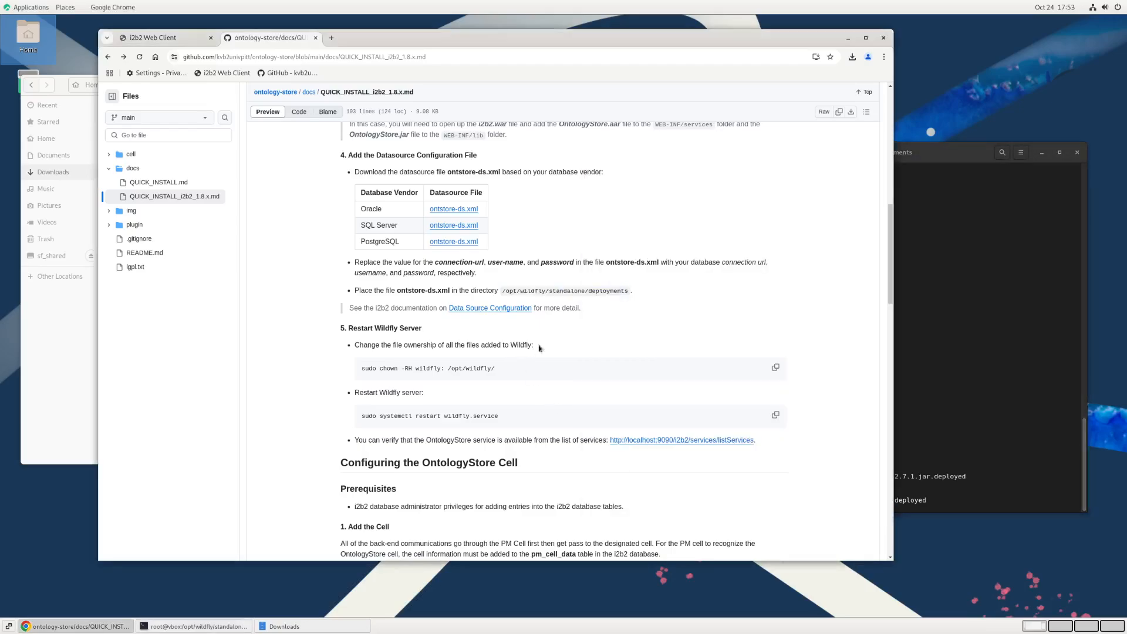
{"action": "scroll", "coordinate": [581, 338], "scroll_direction": "down", "scroll_amount": 2}
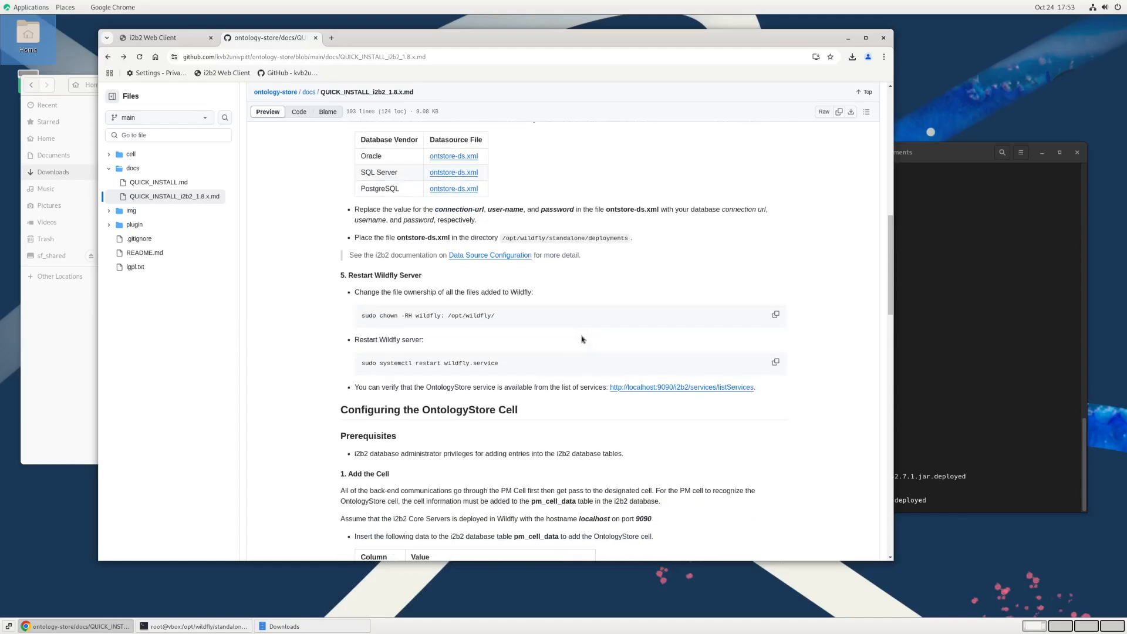
{"action": "scroll", "coordinate": [582, 339], "scroll_direction": "up", "scroll_amount": 2}
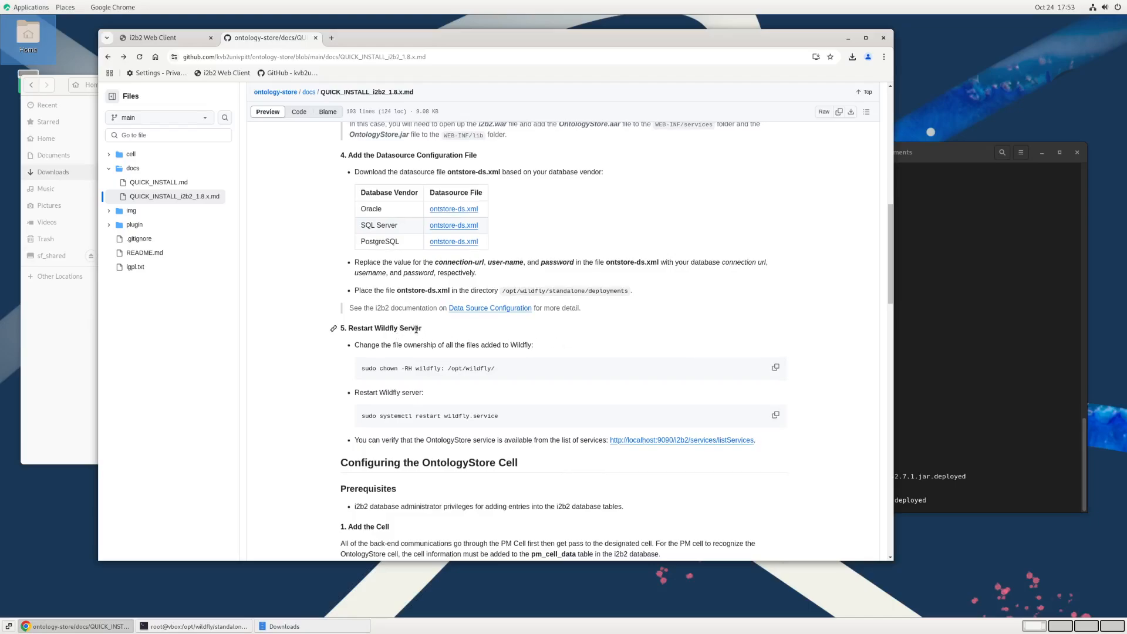
{"action": "scroll", "coordinate": [523, 370], "scroll_direction": "down", "scroll_amount": 2}
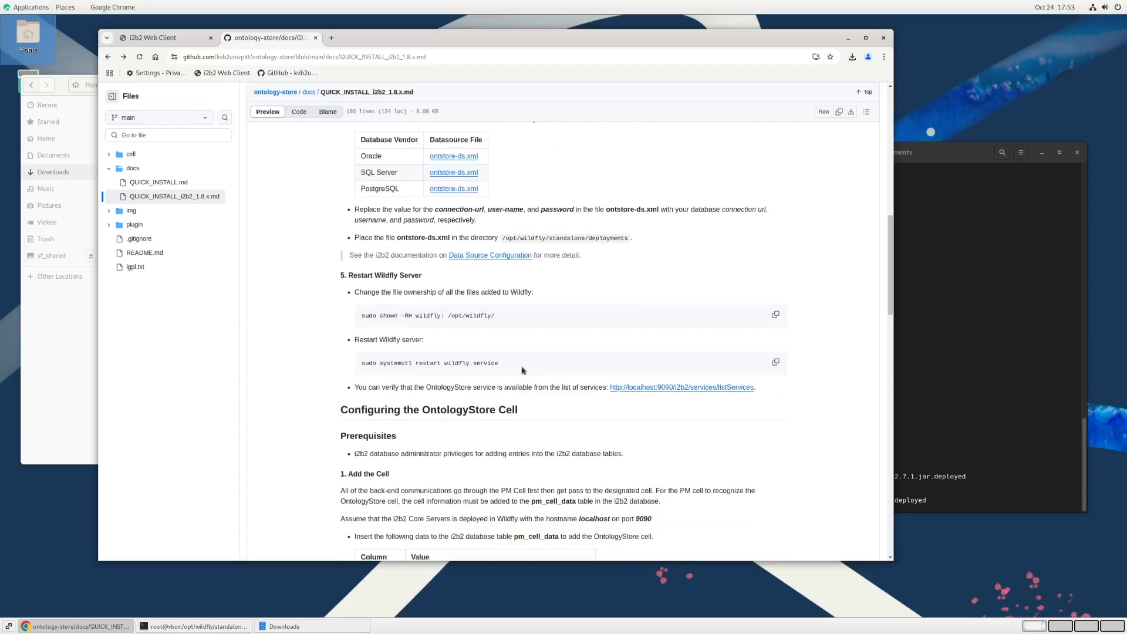
{"action": "left_click", "coordinate": [957, 375]}
{"action": "type", "text": "clear"}
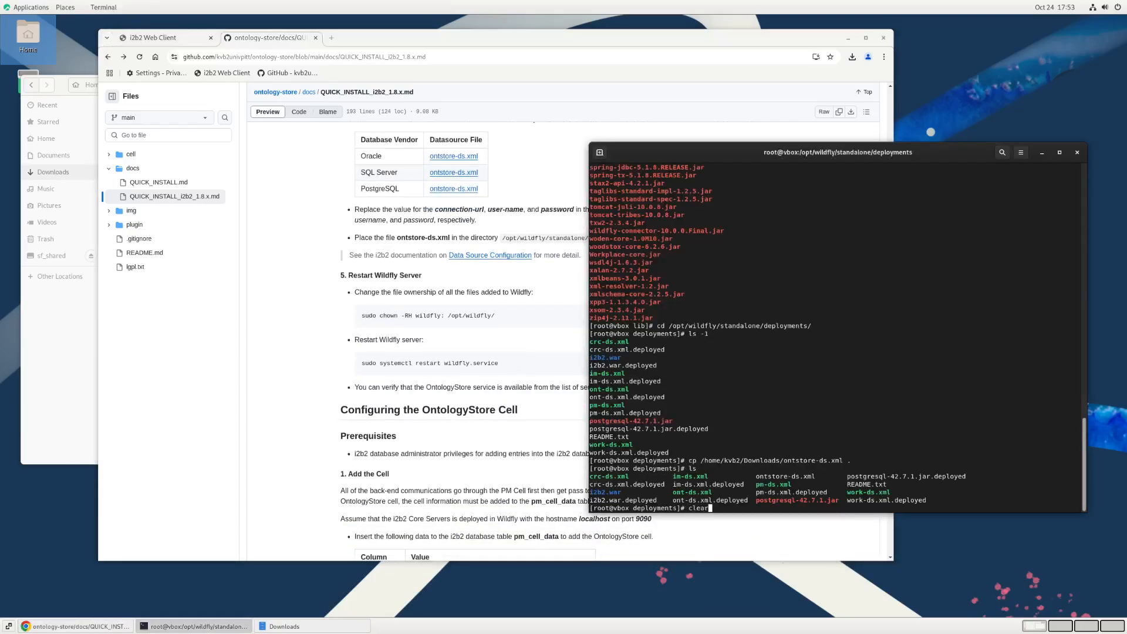
{"action": "type", "text": ";ls -l"}
{"action": "key", "text": "Return"}
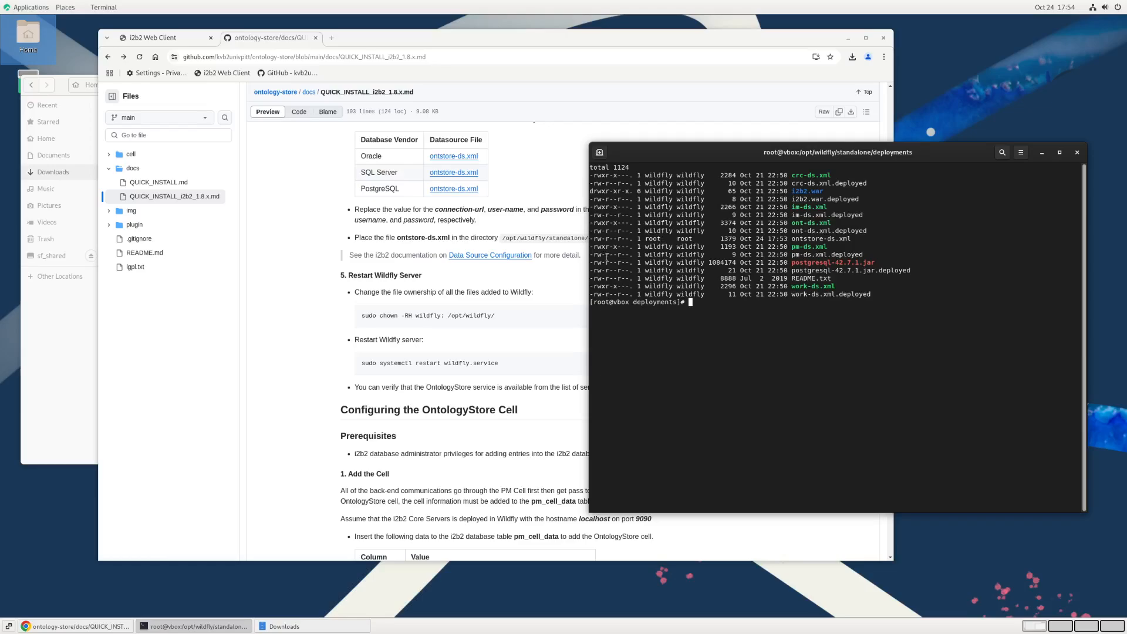
Step: Run the guide's ownership command without sudo in the root terminal: chown -RH wildfly: /opt/wildfly/
{"action": "left_click", "coordinate": [519, 329]}
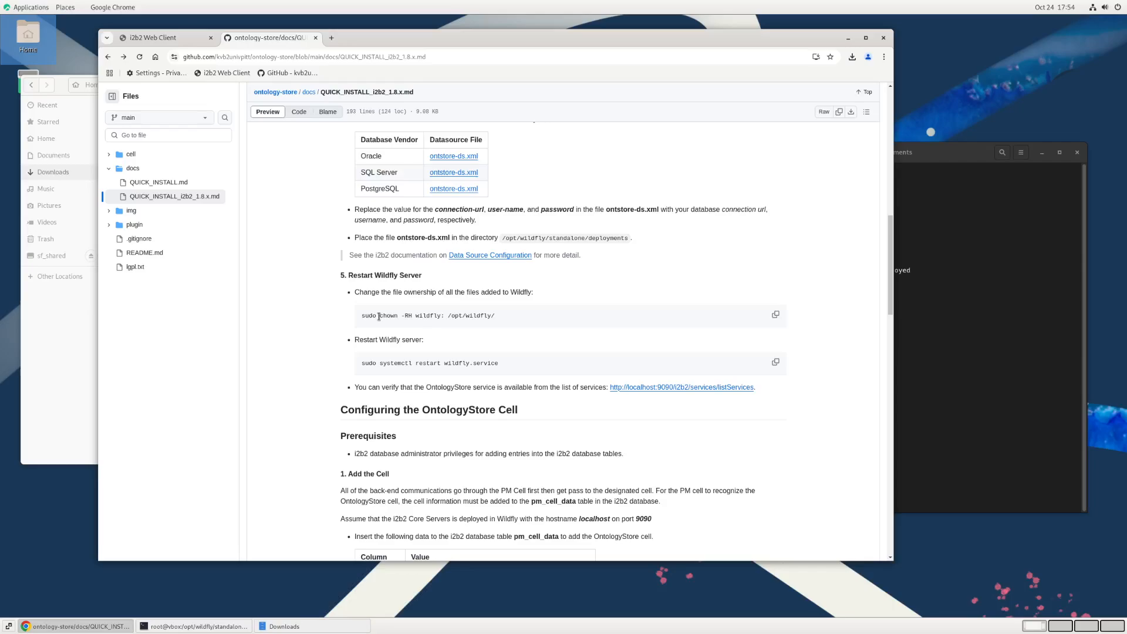
{"action": "left_click_drag", "start_coordinate": [379, 317], "coordinate": [506, 320]}
{"action": "key", "text": "ctrl+c"}
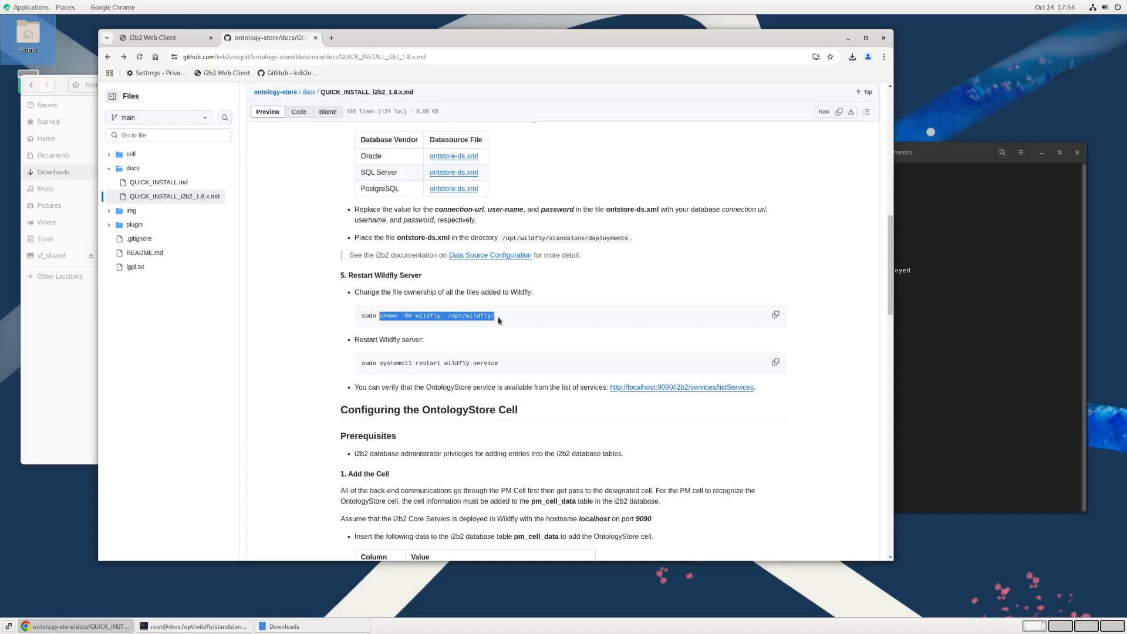
{"action": "left_click", "coordinate": [955, 372]}
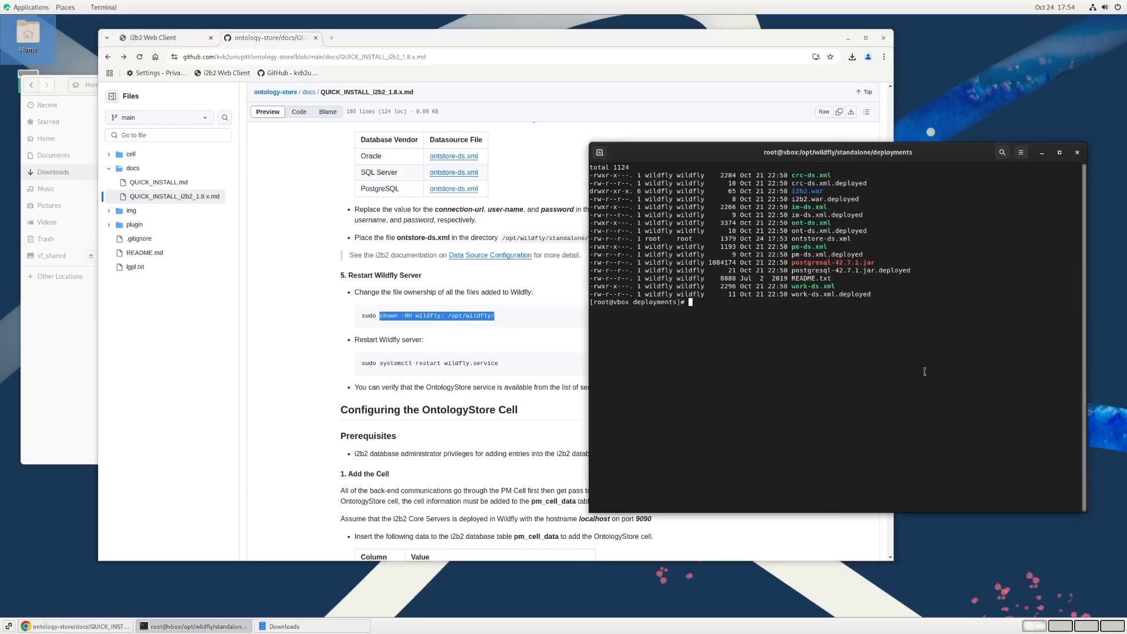
{"action": "middle_click", "coordinate": [740, 321]}
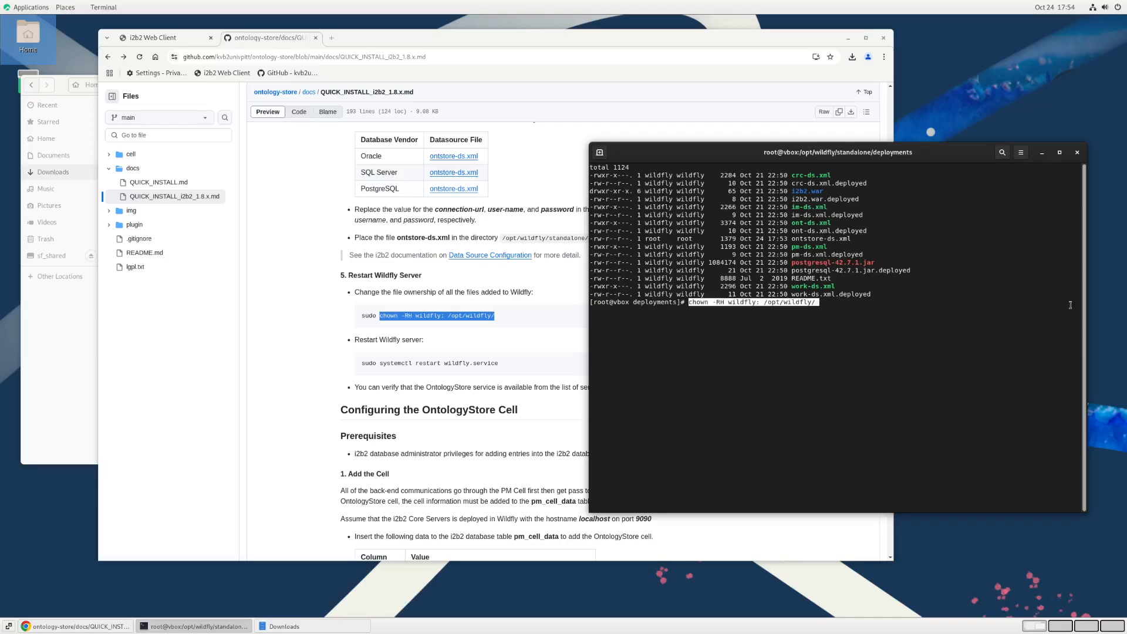
{"action": "key", "text": "Return"}
Step: Clear the terminal and list the deployments directory in long format to recheck the owner of ontstore-ds.xml
{"action": "type", "text": "c"}
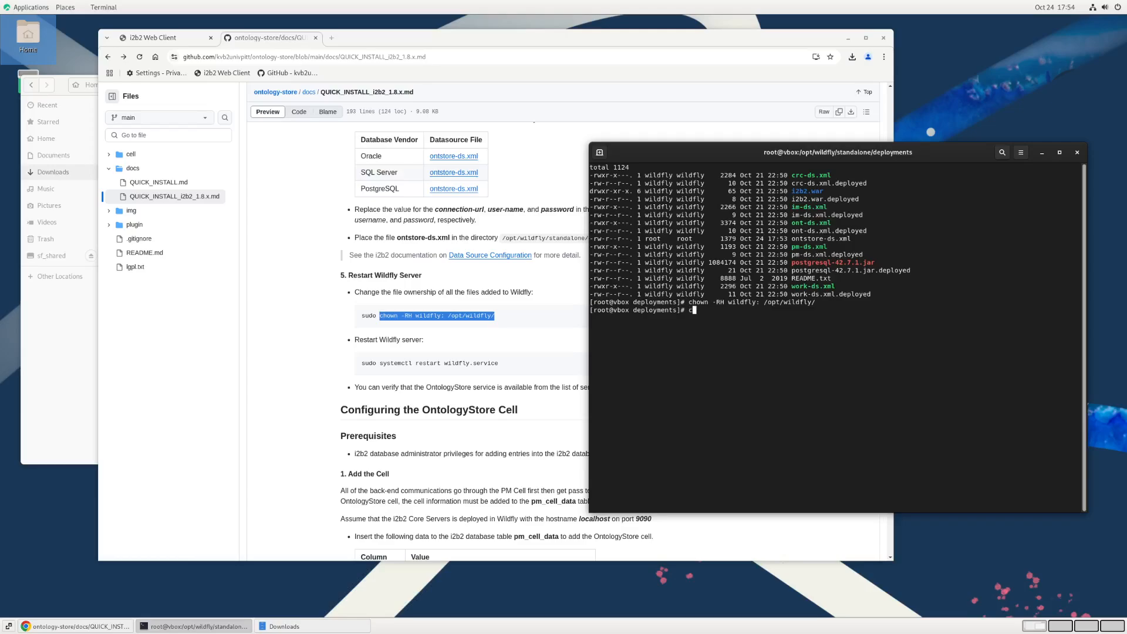
{"action": "type", "text": "lear;ls -l"}
{"action": "key", "text": "Return"}
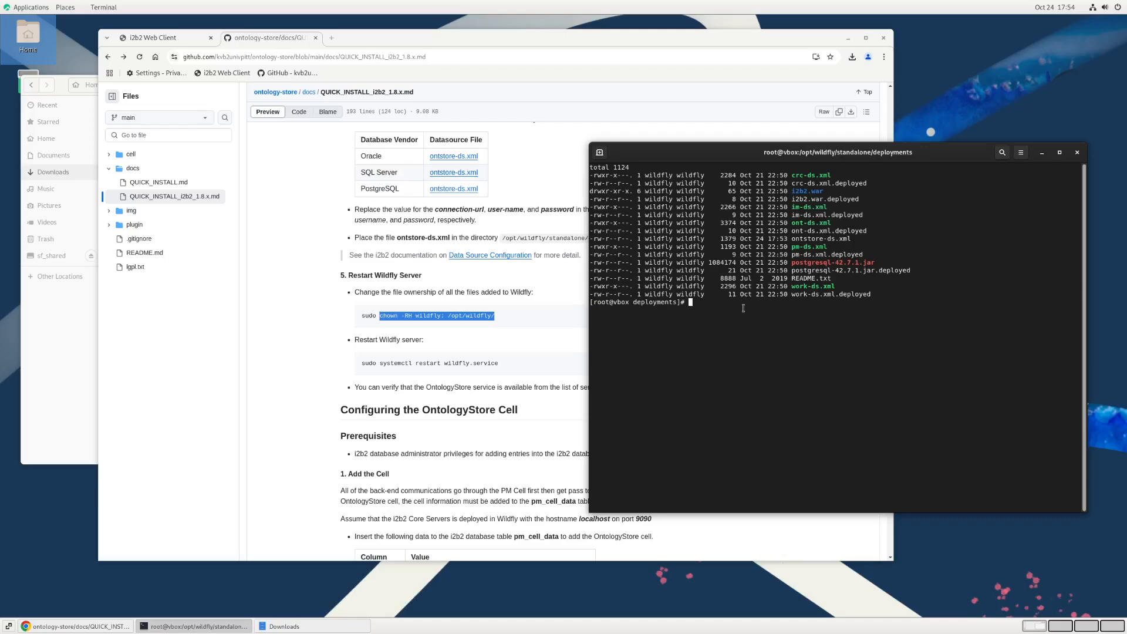
Step: Review the guide's stop and restart instructions for WildFly, and start wildfly.service with systemctl in the root terminal
{"action": "left_click", "coordinate": [539, 173]}
{"action": "scroll", "coordinate": [537, 182], "scroll_direction": "up", "scroll_amount": 5}
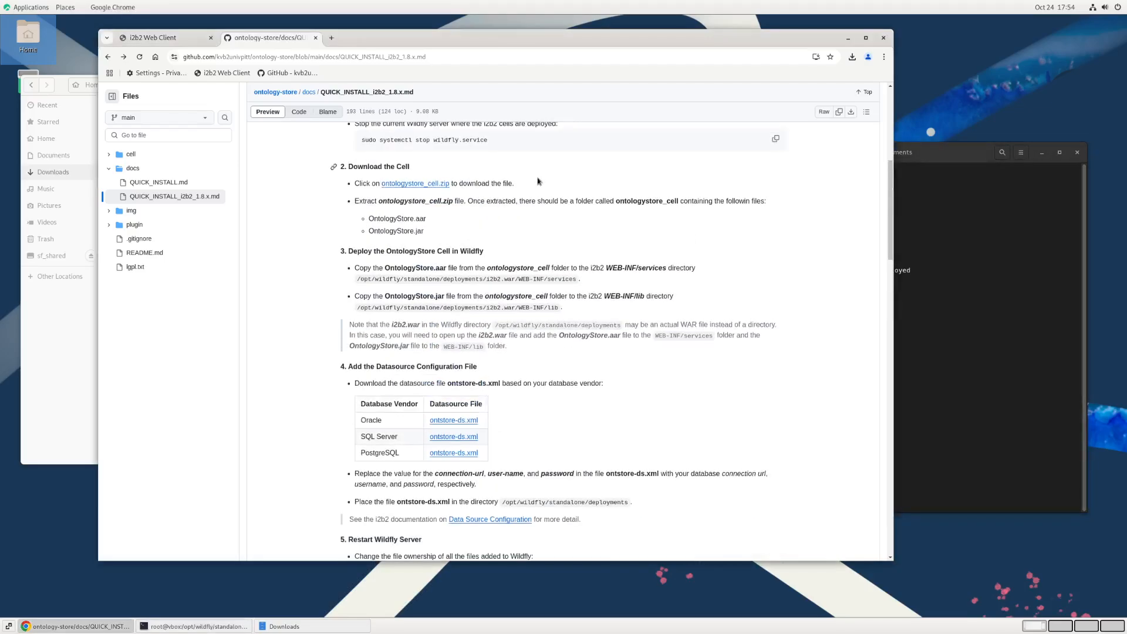
{"action": "scroll", "coordinate": [537, 183], "scroll_direction": "up", "scroll_amount": 3}
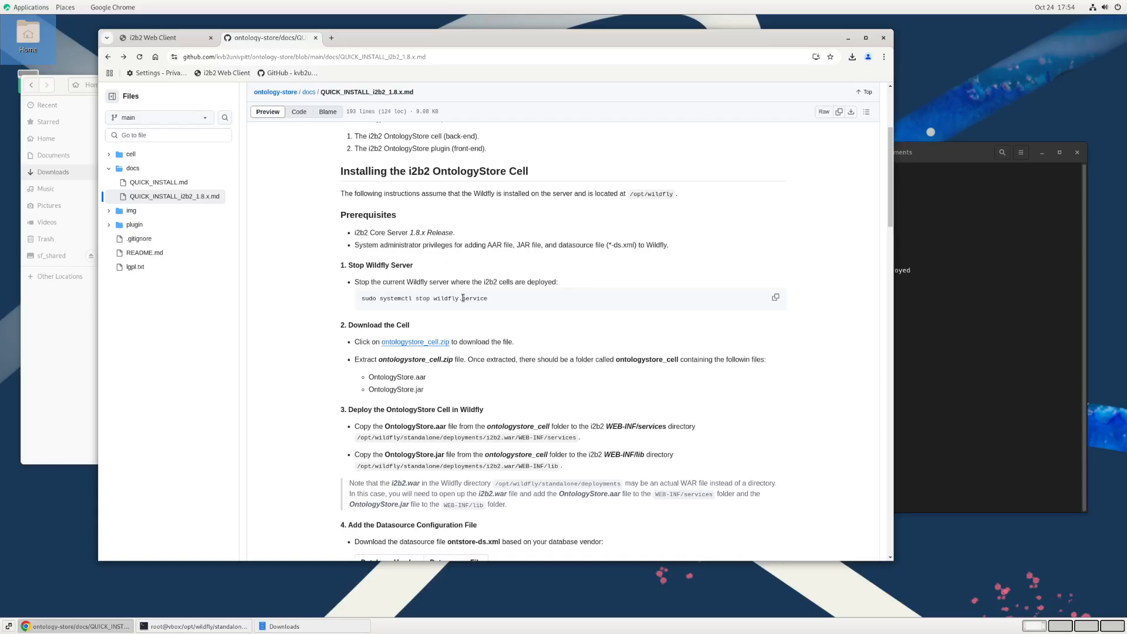
{"action": "scroll", "coordinate": [502, 317], "scroll_direction": "down", "scroll_amount": 1}
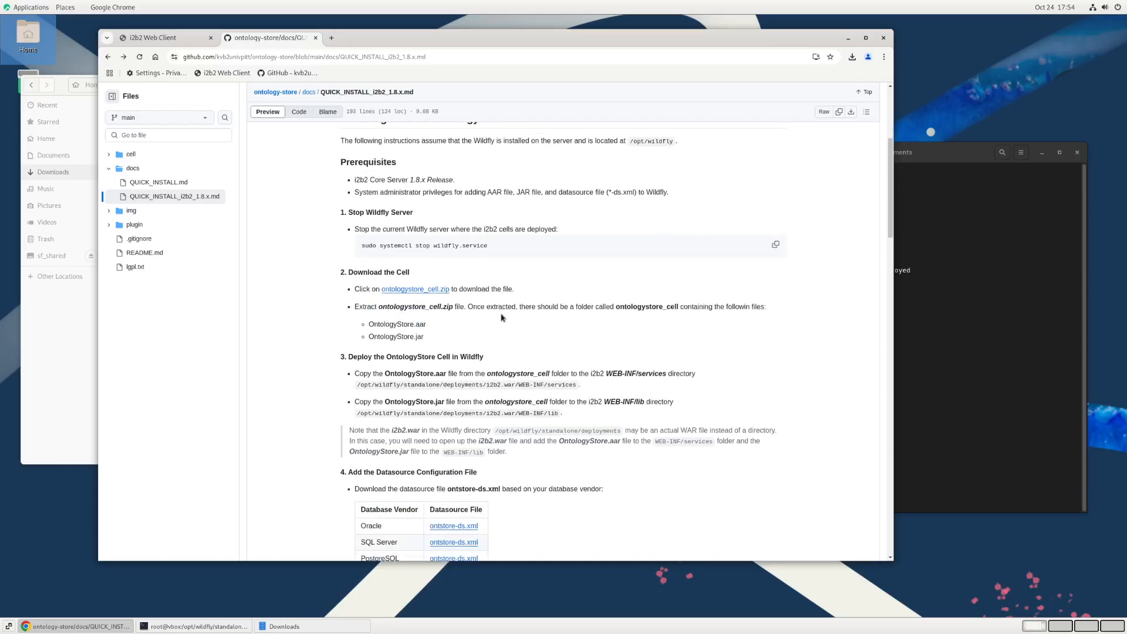
{"action": "scroll", "coordinate": [493, 286], "scroll_direction": "down", "scroll_amount": 7}
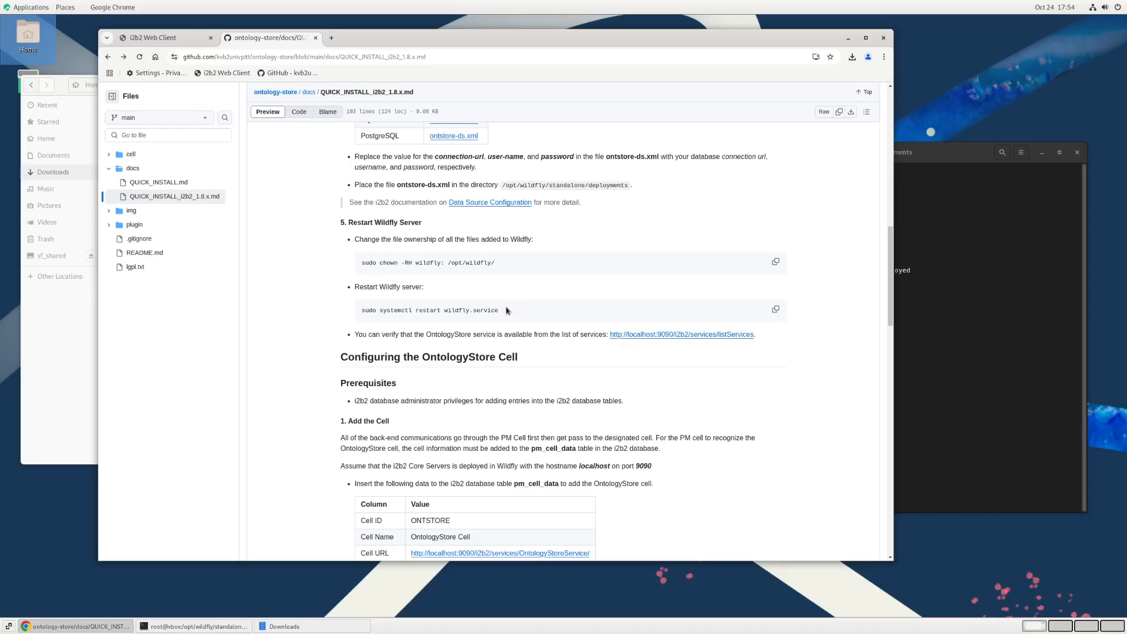
{"action": "left_click", "coordinate": [969, 342]}
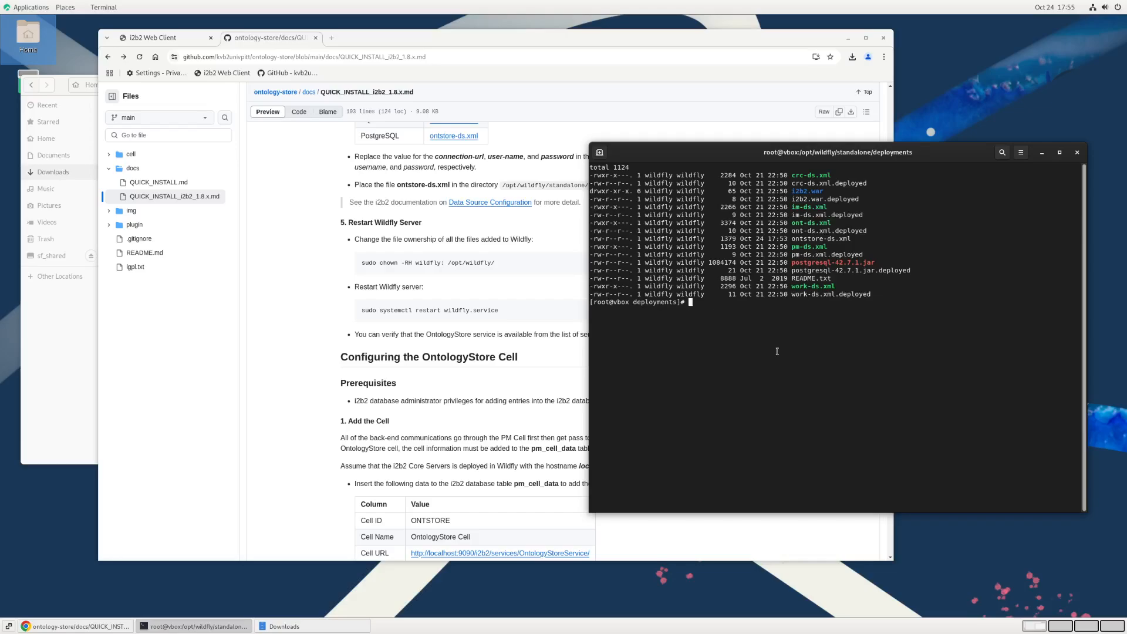
{"action": "type", "text": "systemctl start wildfly.service"}
{"action": "key", "text": "Return"}
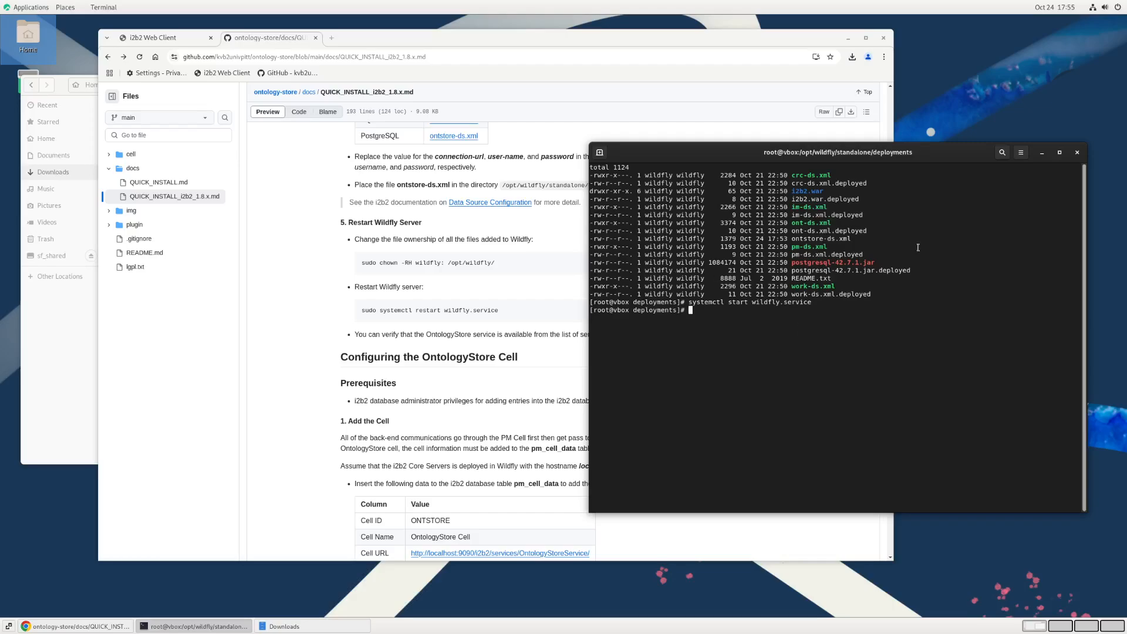
Step: Check the status of wildfly.service with systemctl by reusing the previous command
{"action": "key", "text": "Up"}
{"action": "key", "text": "Left"}
{"action": "key", "text": "Left"}
{"action": "key", "text": "Left"}
{"action": "key", "text": "Left"}
{"action": "key", "text": "Left"}
{"action": "key", "text": "Left"}
{"action": "key", "text": "Left"}
{"action": "key", "text": "Left"}
{"action": "key", "text": "Left"}
{"action": "key", "text": "Left"}
{"action": "key", "text": "Left"}
{"action": "key", "text": "Left"}
{"action": "key", "text": "Left"}
{"action": "key", "text": "Left"}
{"action": "key", "text": "Left"}
{"action": "key", "text": "BackSpace"}
{"action": "key", "text": "BackSpace"}
{"action": "key", "text": "BackSpace"}
{"action": "key", "text": "BackSpace"}
{"action": "type", "text": "atus"}
{"action": "key", "text": "Return"}
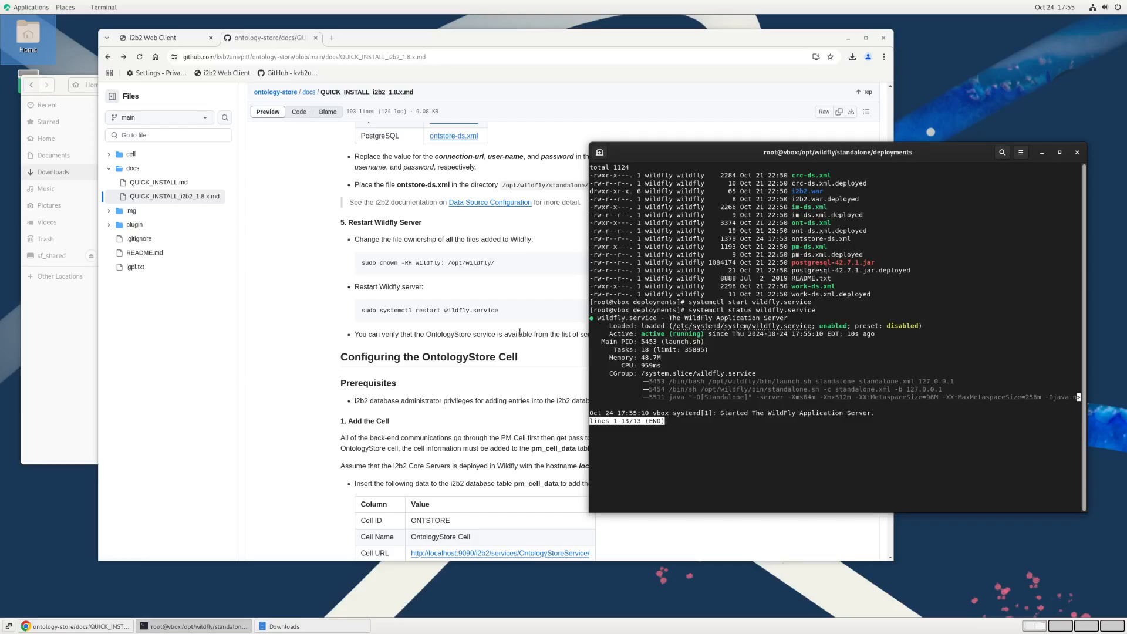
{"action": "left_click", "coordinate": [497, 308]}
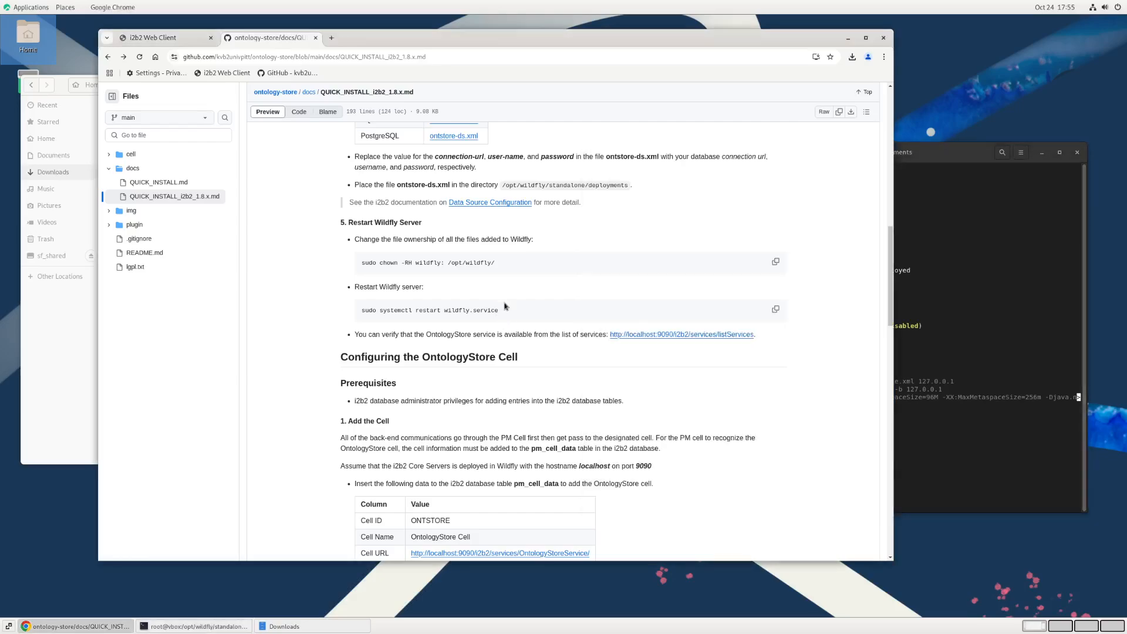
{"action": "scroll", "coordinate": [505, 306], "scroll_direction": "down", "scroll_amount": 3}
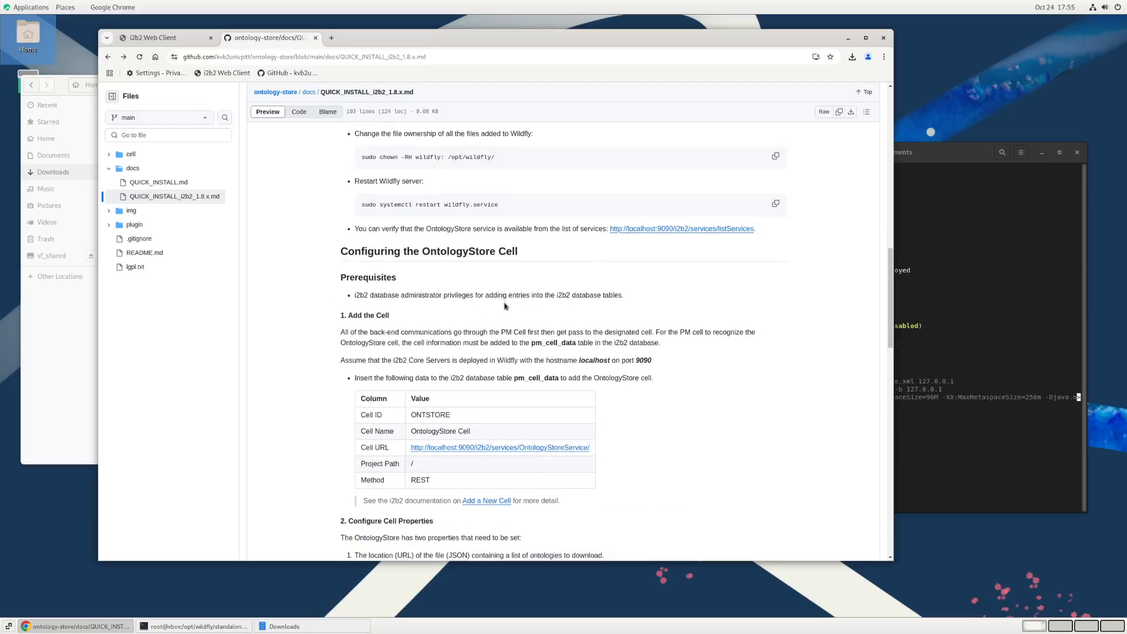
{"action": "scroll", "coordinate": [504, 306], "scroll_direction": "up", "scroll_amount": 1}
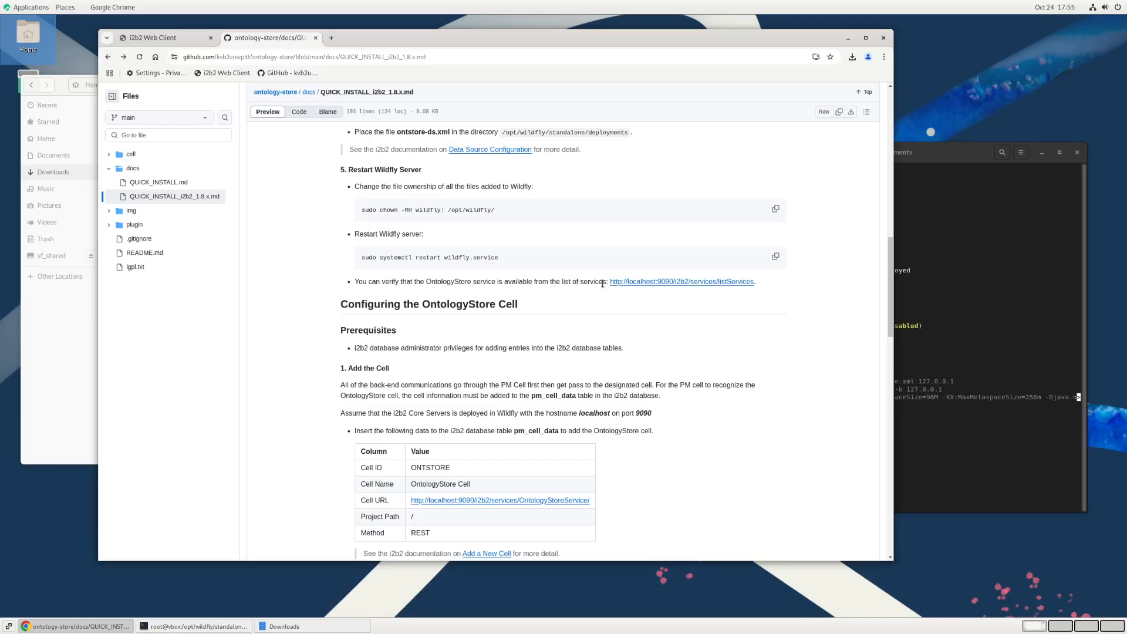
{"action": "right_click", "coordinate": [638, 285]}
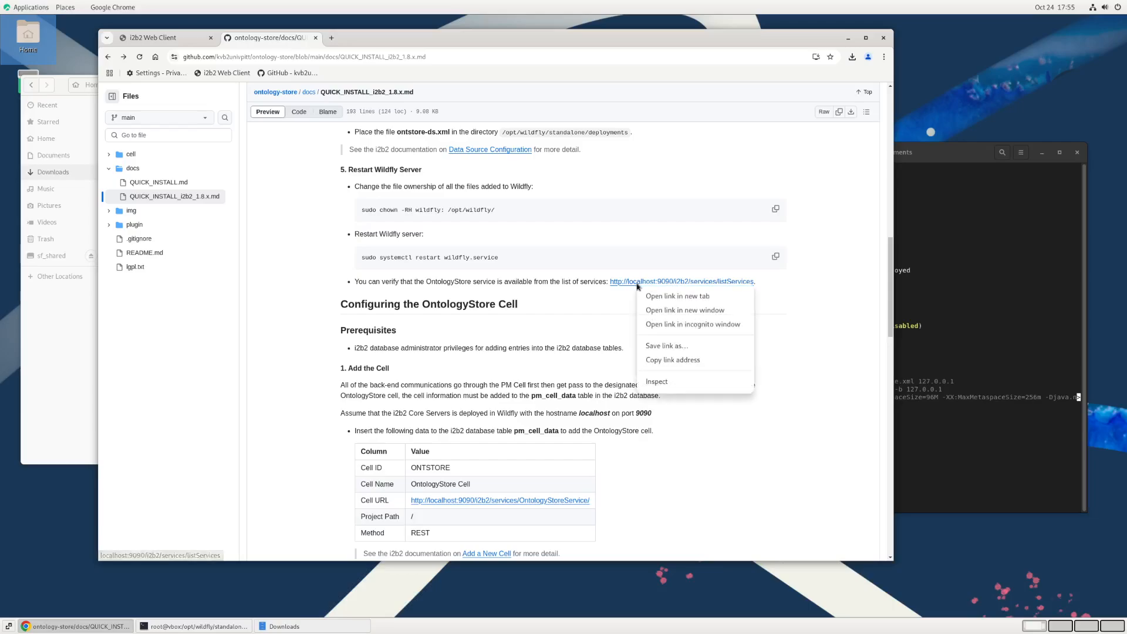
{"action": "left_click", "coordinate": [658, 296]}
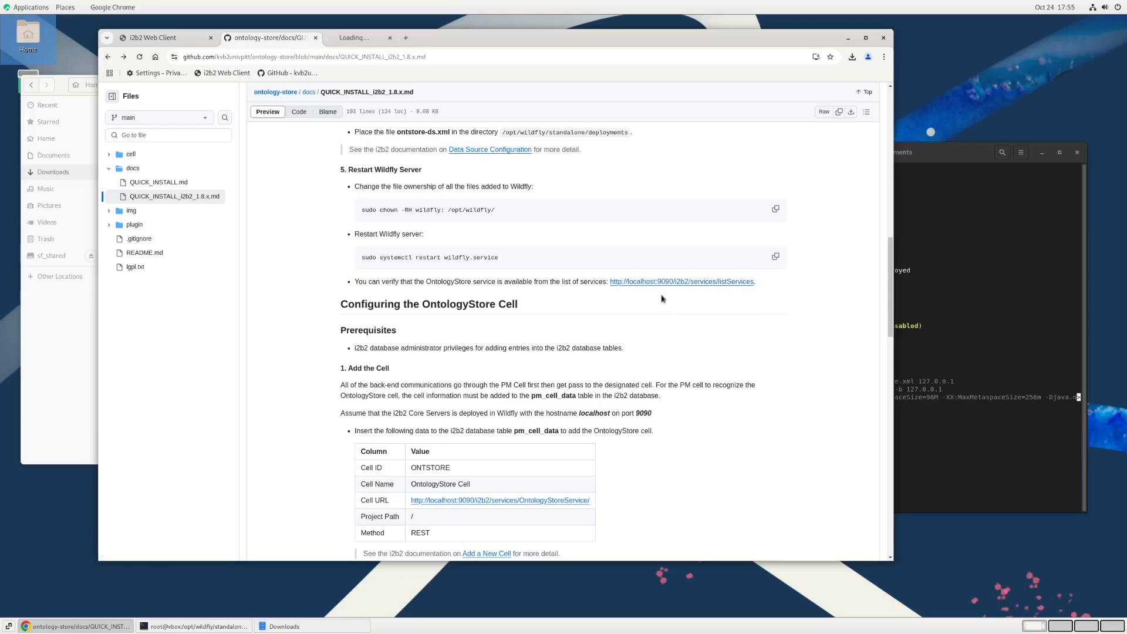
{"action": "left_click", "coordinate": [370, 39]}
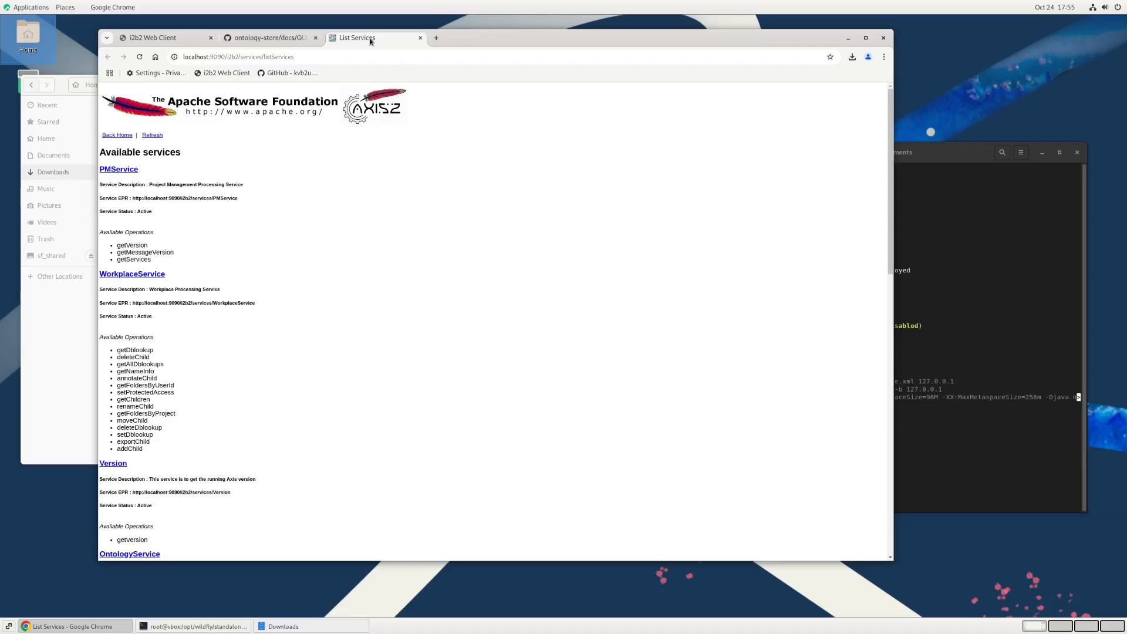
Step: Enlarge the available services page to 125% and check the host name in its address
{"action": "left_click", "coordinate": [402, 57]}
{"action": "key", "text": "ctrl+plus"}
{"action": "key", "text": "ctrl+plus"}
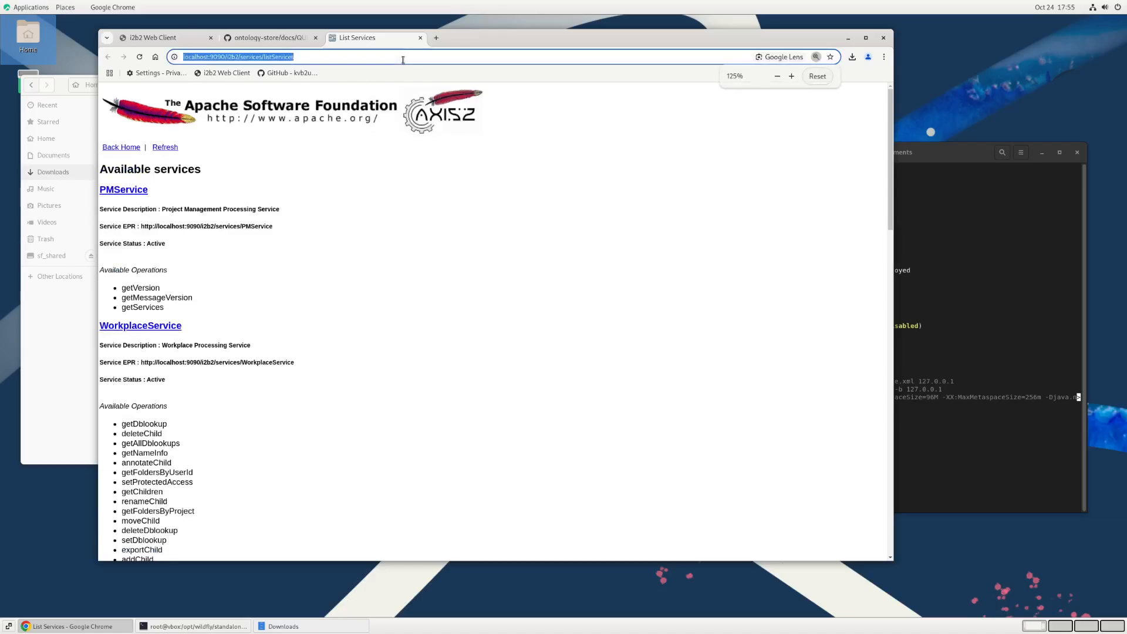
{"action": "left_click", "coordinate": [400, 246]}
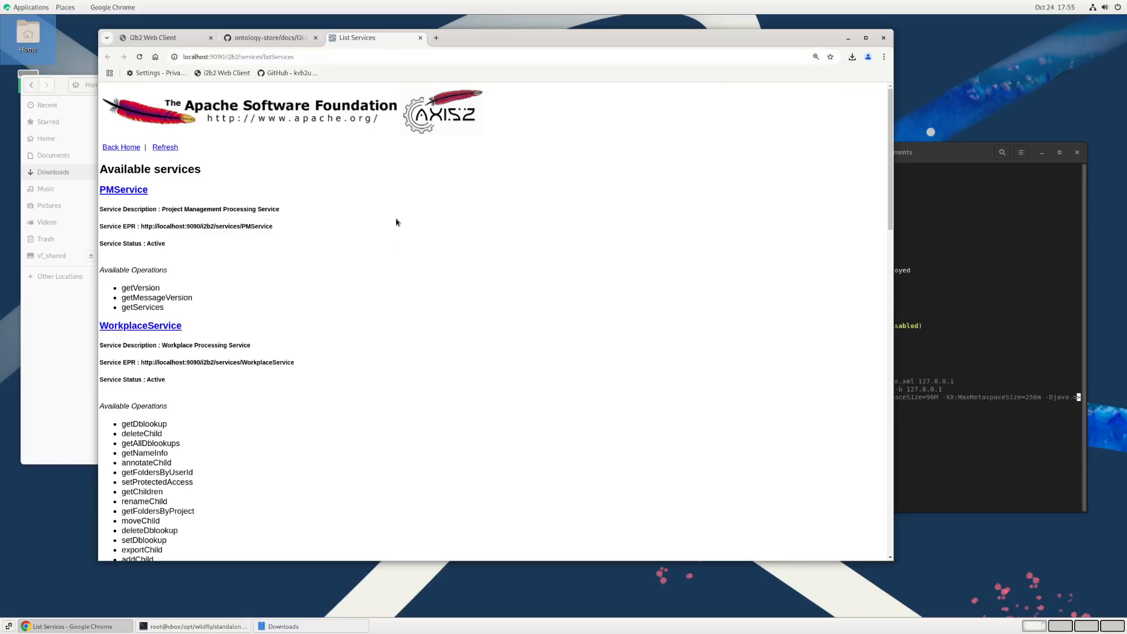
{"action": "double_click", "coordinate": [190, 57]}
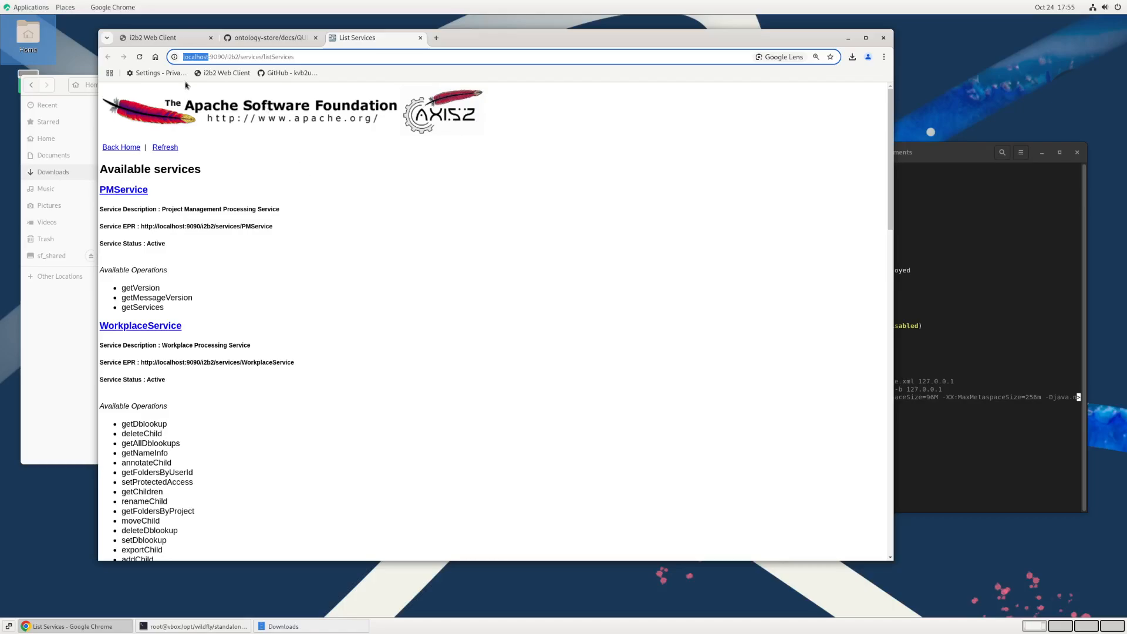
{"action": "left_click", "coordinate": [323, 182]}
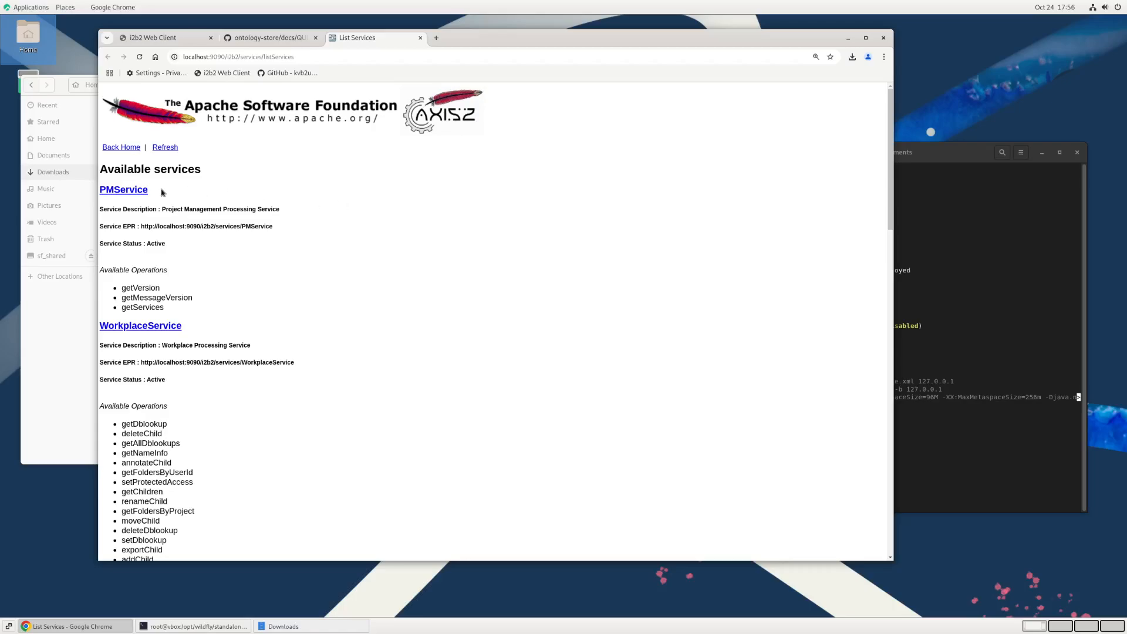
Step: Find OntologyStoreService in the list of available services and open its WSDL definition
{"action": "scroll", "coordinate": [163, 192], "scroll_direction": "down", "scroll_amount": 20}
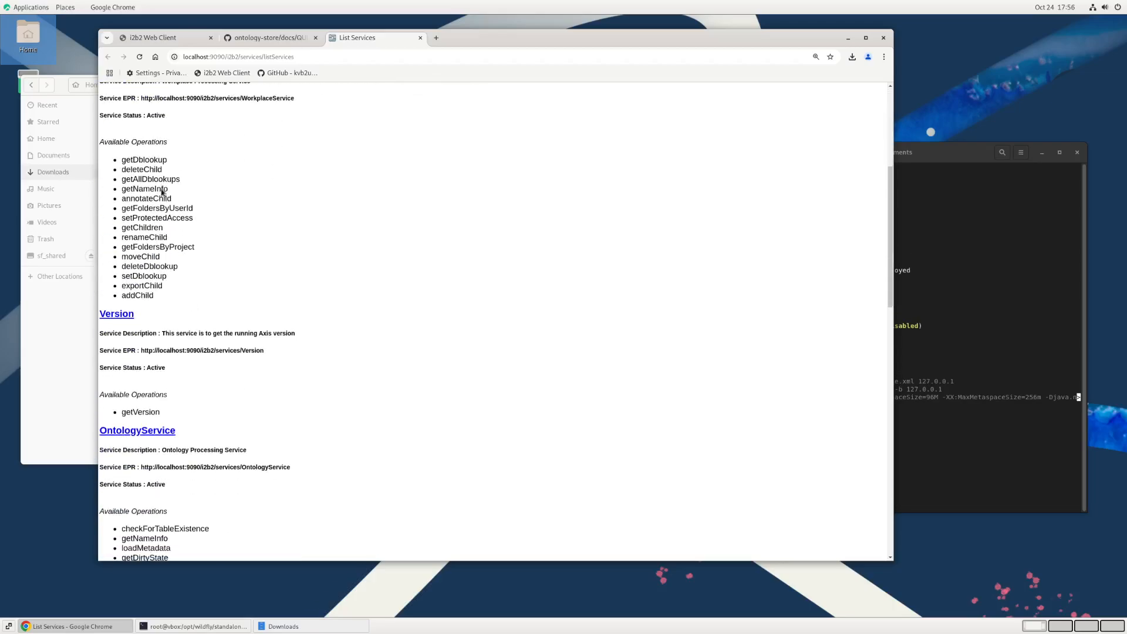
{"action": "scroll", "coordinate": [163, 193], "scroll_direction": "down", "scroll_amount": 5}
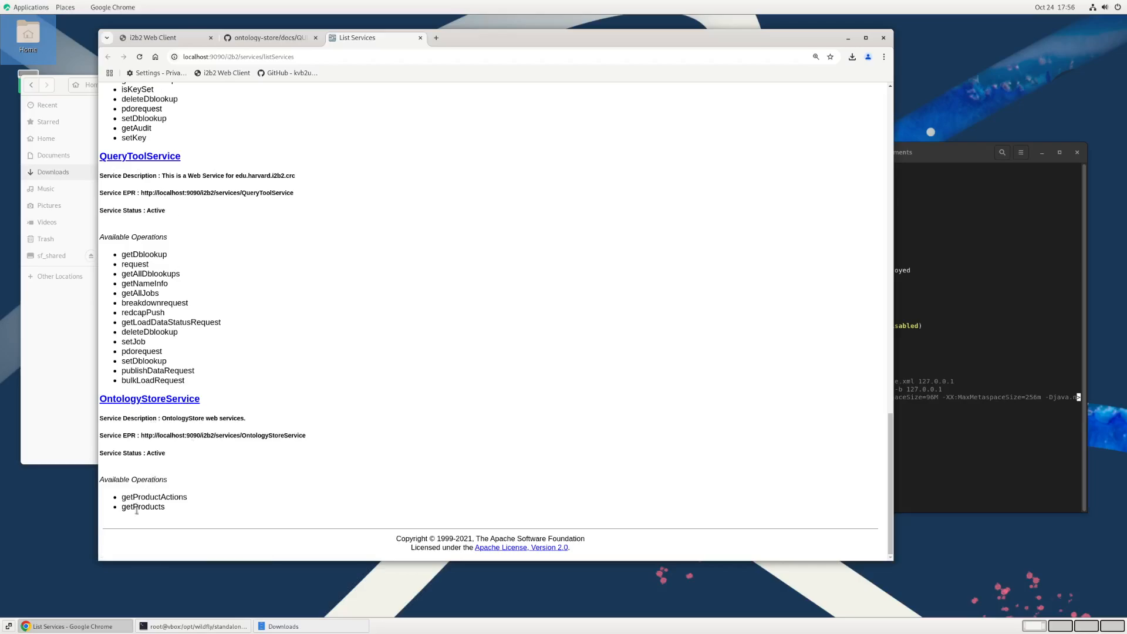
{"action": "left_click", "coordinate": [188, 400]}
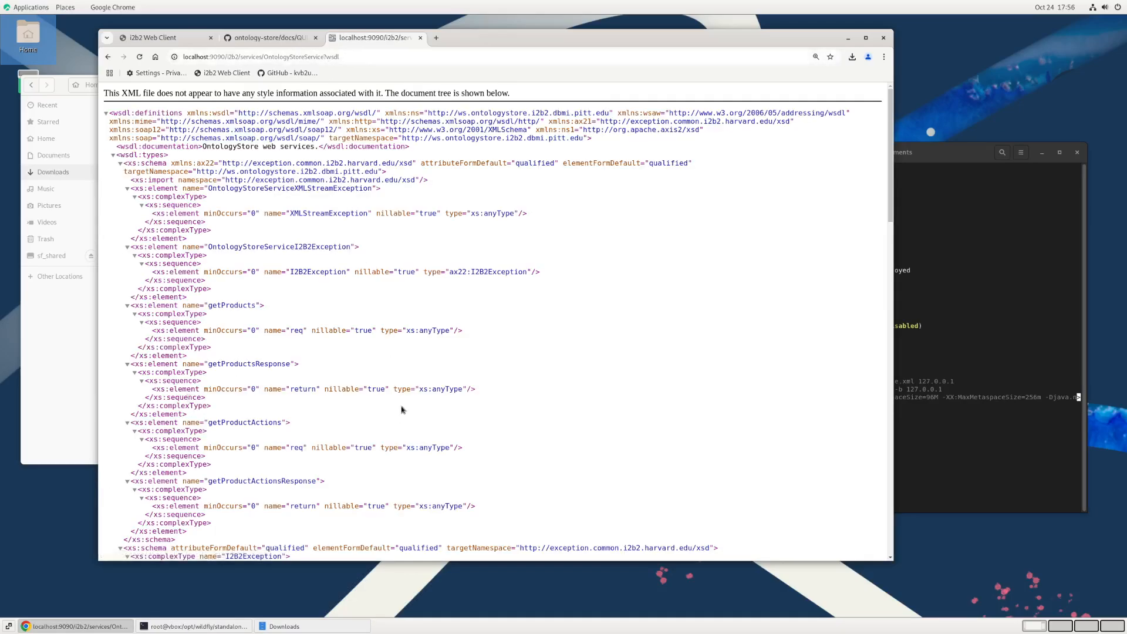
Step: Look over the OntologyStoreService WSDL, return to the list of services and close its browser tab
{"action": "scroll", "coordinate": [400, 423], "scroll_direction": "down", "scroll_amount": 5}
{"action": "scroll", "coordinate": [397, 424], "scroll_direction": "up", "scroll_amount": 5}
{"action": "left_click", "coordinate": [108, 56]}
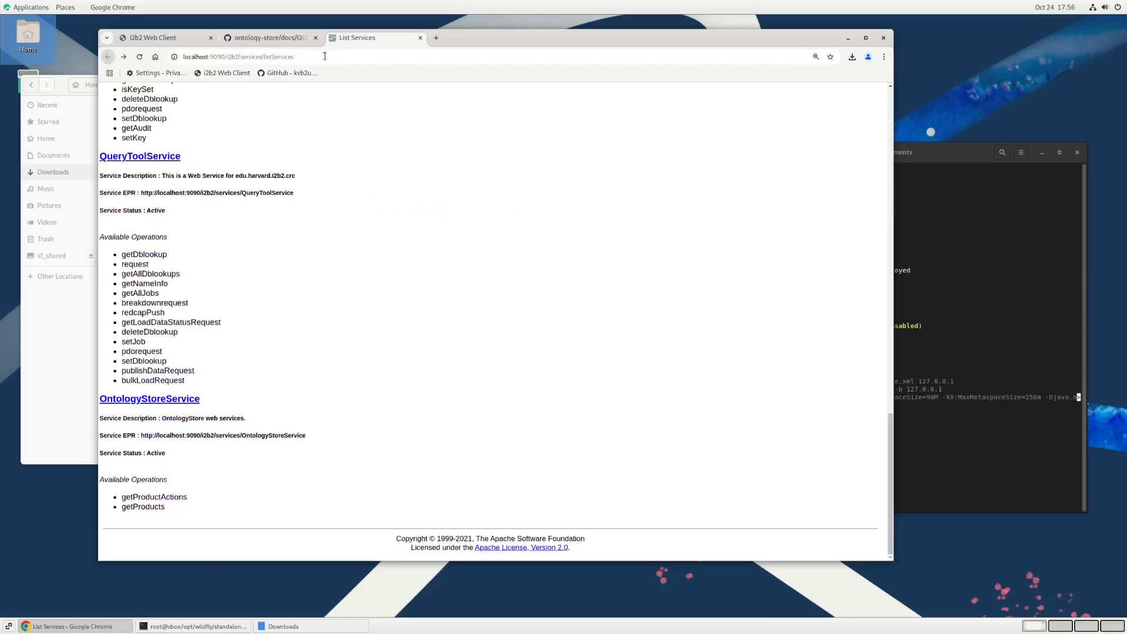
{"action": "left_click", "coordinate": [420, 38]}
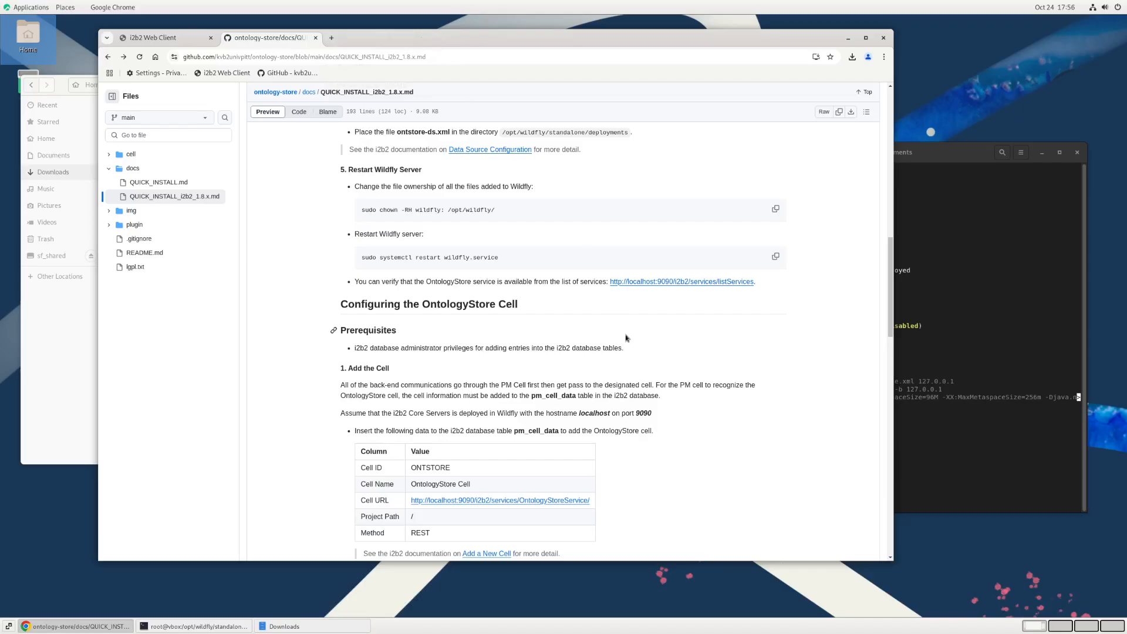
Step: Read the guide's instructions for adding the OntologyStore cell to the pm_cell_data table and for configuring the cell properties
{"action": "scroll", "coordinate": [625, 338], "scroll_direction": "down", "scroll_amount": 3}
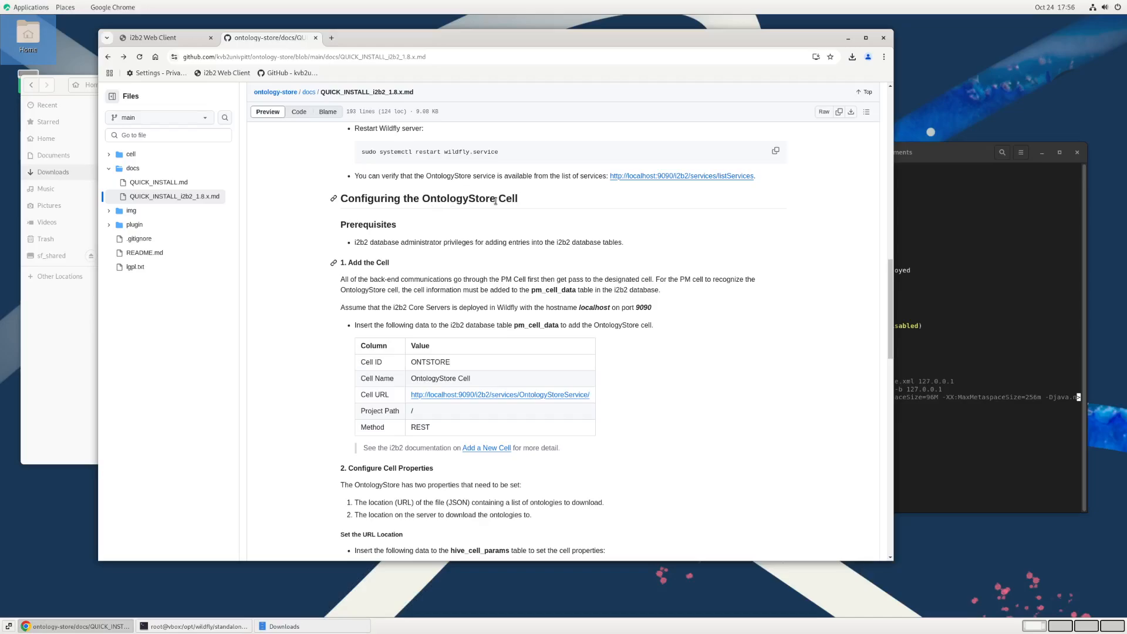
{"action": "scroll", "coordinate": [495, 200], "scroll_direction": "down", "scroll_amount": 3}
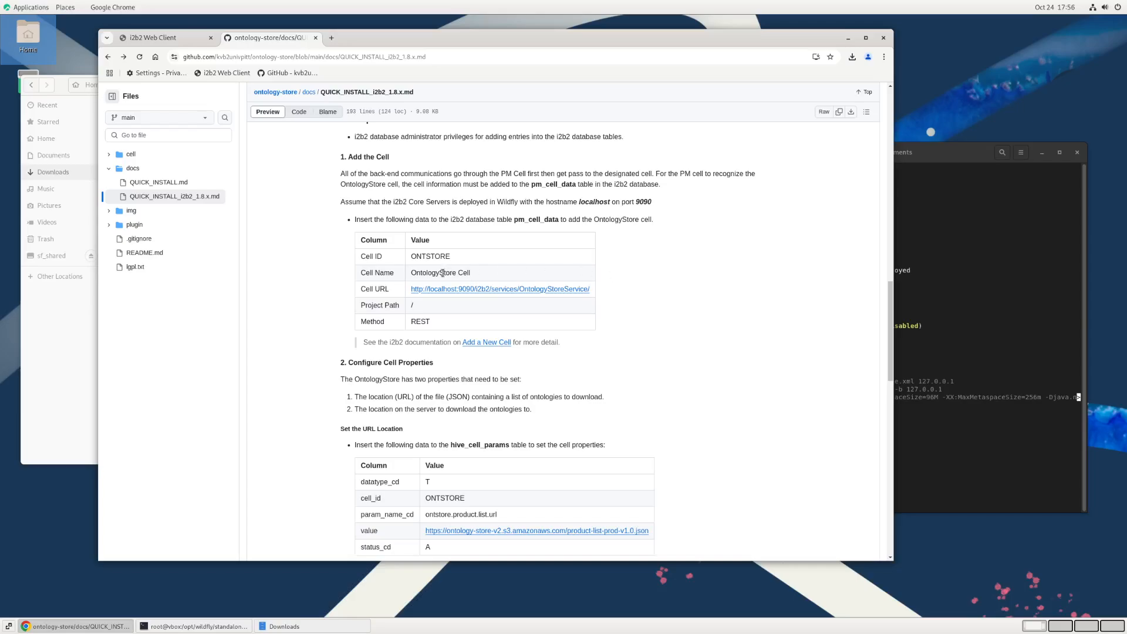
{"action": "scroll", "coordinate": [569, 386], "scroll_direction": "down", "scroll_amount": 1}
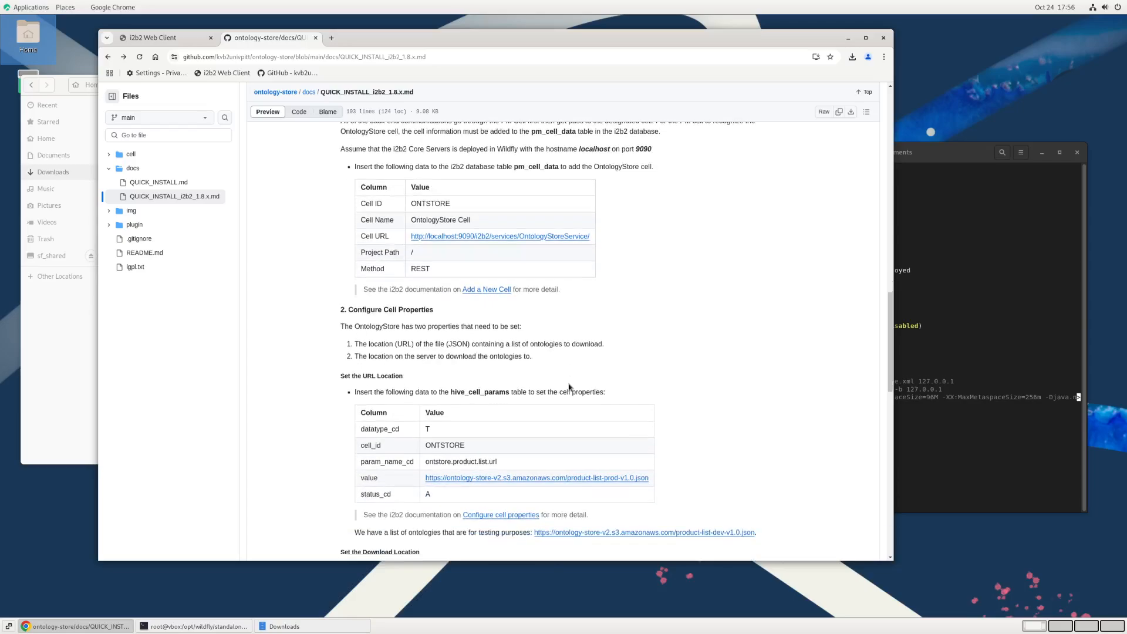
{"action": "scroll", "coordinate": [569, 386], "scroll_direction": "up", "scroll_amount": 1}
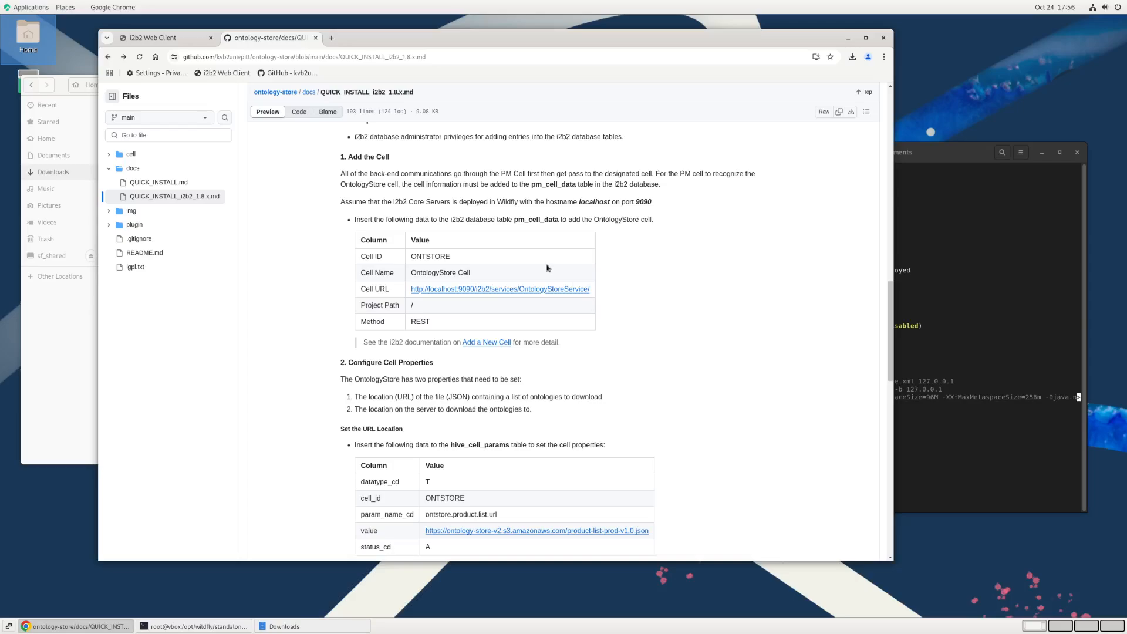
{"action": "scroll", "coordinate": [543, 260], "scroll_direction": "up", "scroll_amount": 2}
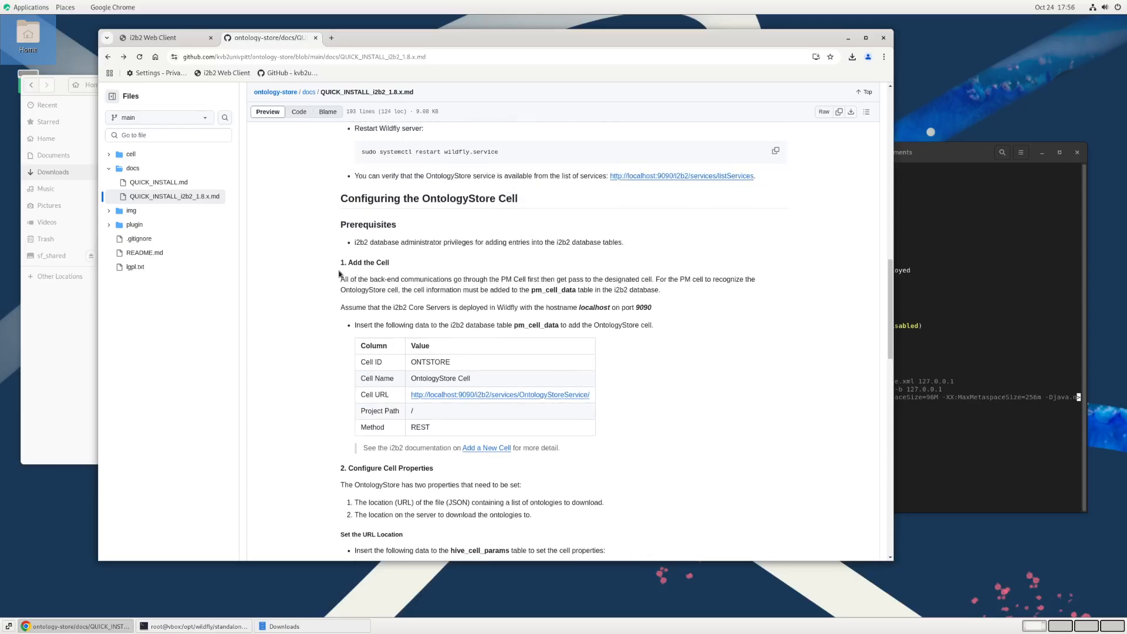
{"action": "scroll", "coordinate": [424, 272], "scroll_direction": "down", "scroll_amount": 1}
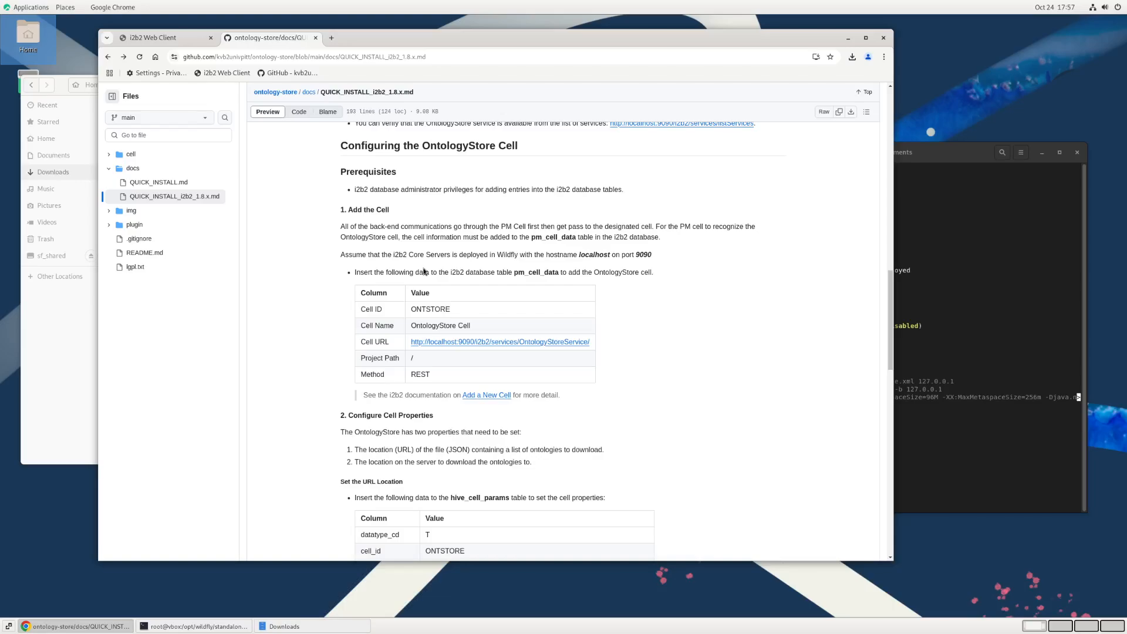
{"action": "double_click", "coordinate": [537, 238]}
{"action": "left_click", "coordinate": [644, 314]}
Step: Launch DBeaver, recheck the required table name in the browser guide, and return to DBeaver
{"action": "left_click", "coordinate": [44, 7]}
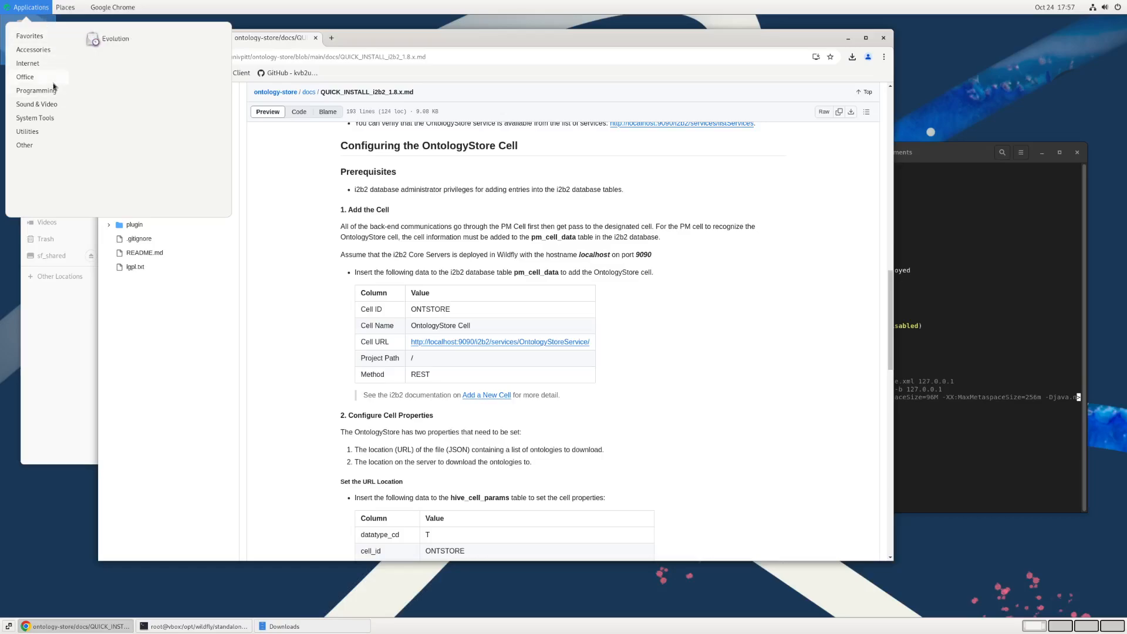
{"action": "mouse_move", "coordinate": [52, 88]}
{"action": "left_click", "coordinate": [125, 38]}
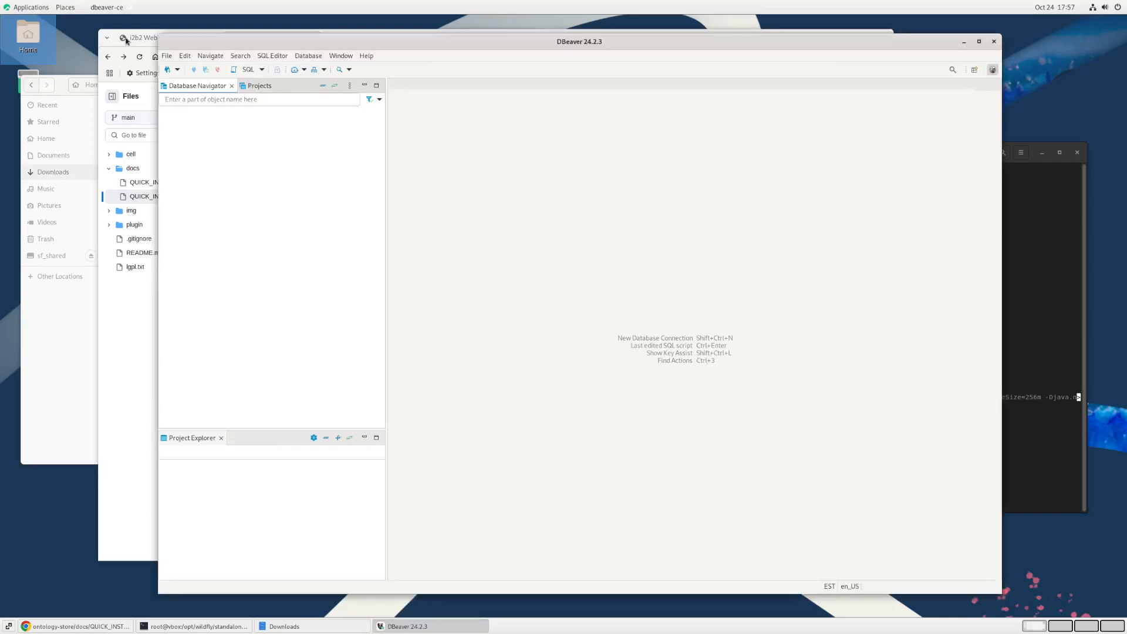
{"action": "left_click", "coordinate": [141, 397]}
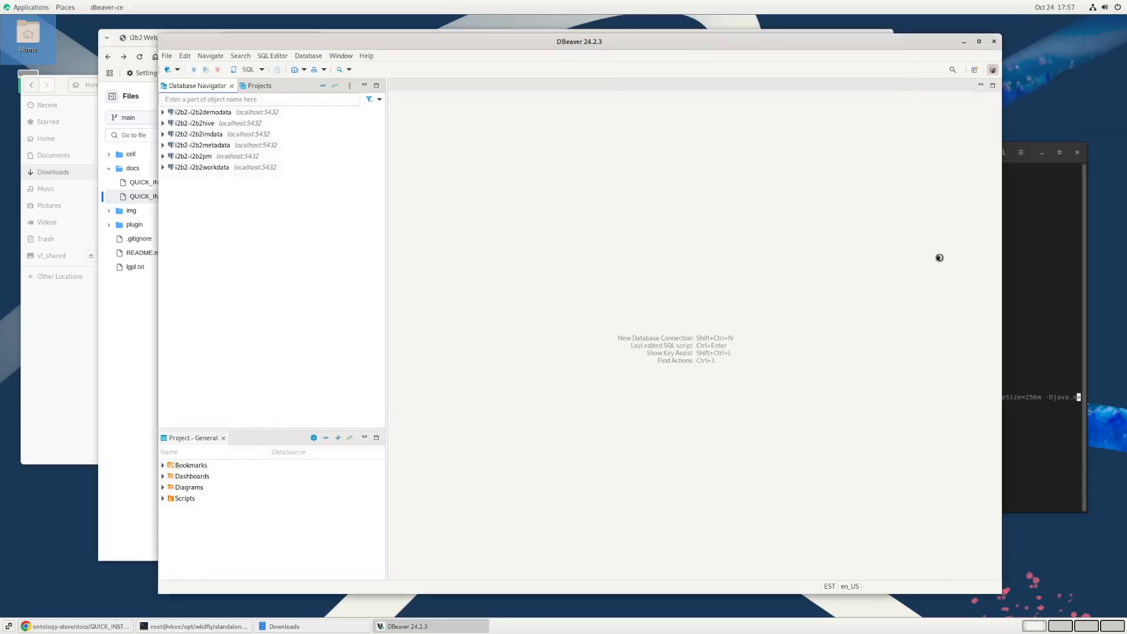
{"action": "left_click", "coordinate": [940, 256]}
Step: Connect to i2b2-i2b2pm and expand the i2b2 database down to the tables of its public schema
{"action": "left_click", "coordinate": [163, 156]}
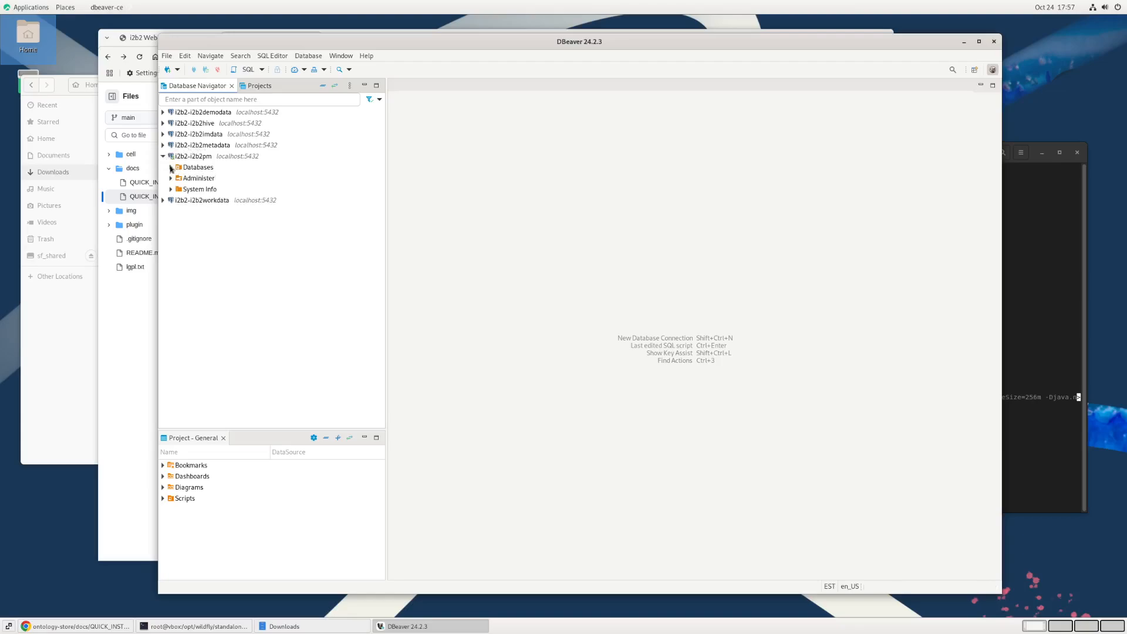
{"action": "left_click", "coordinate": [171, 168]}
{"action": "left_click", "coordinate": [178, 178]}
{"action": "left_click", "coordinate": [186, 189]}
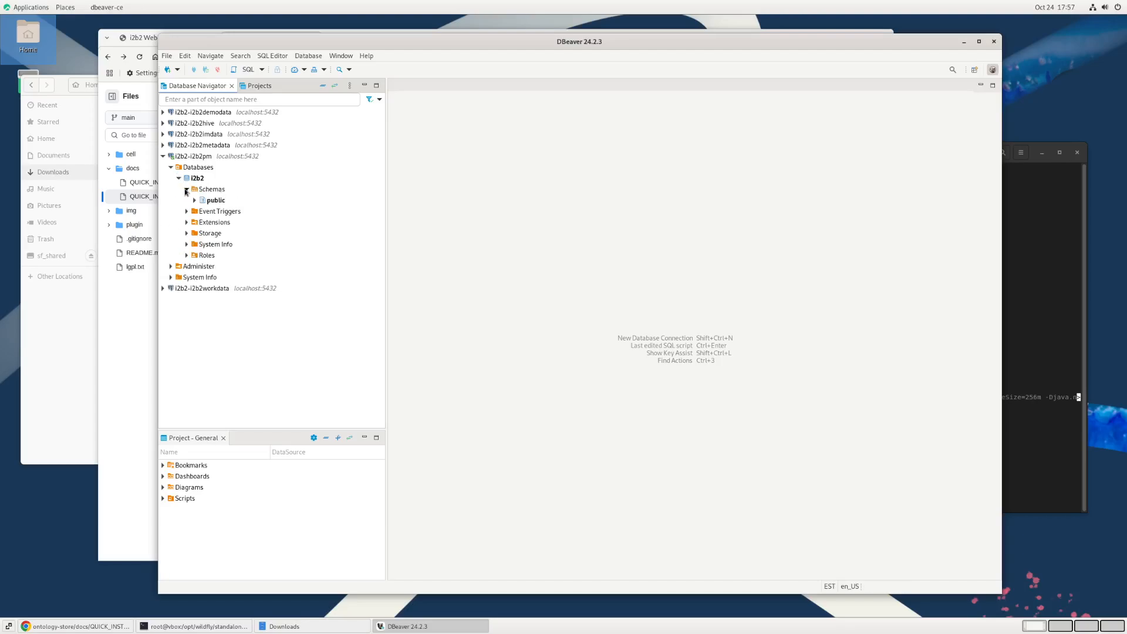
{"action": "left_click", "coordinate": [195, 200]}
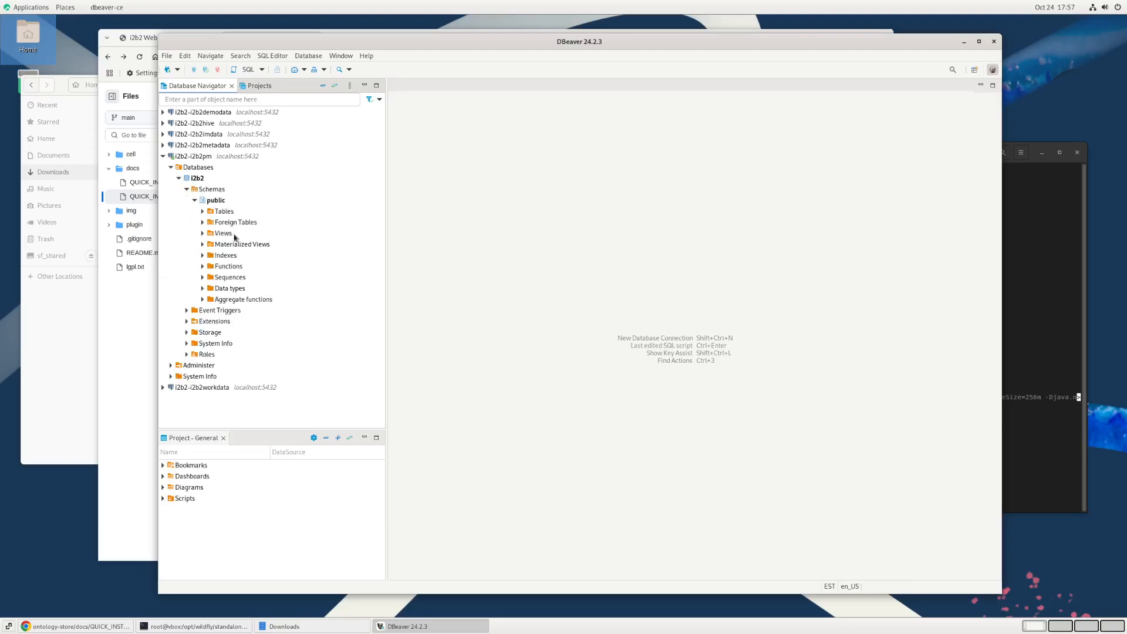
{"action": "left_click", "coordinate": [202, 211]}
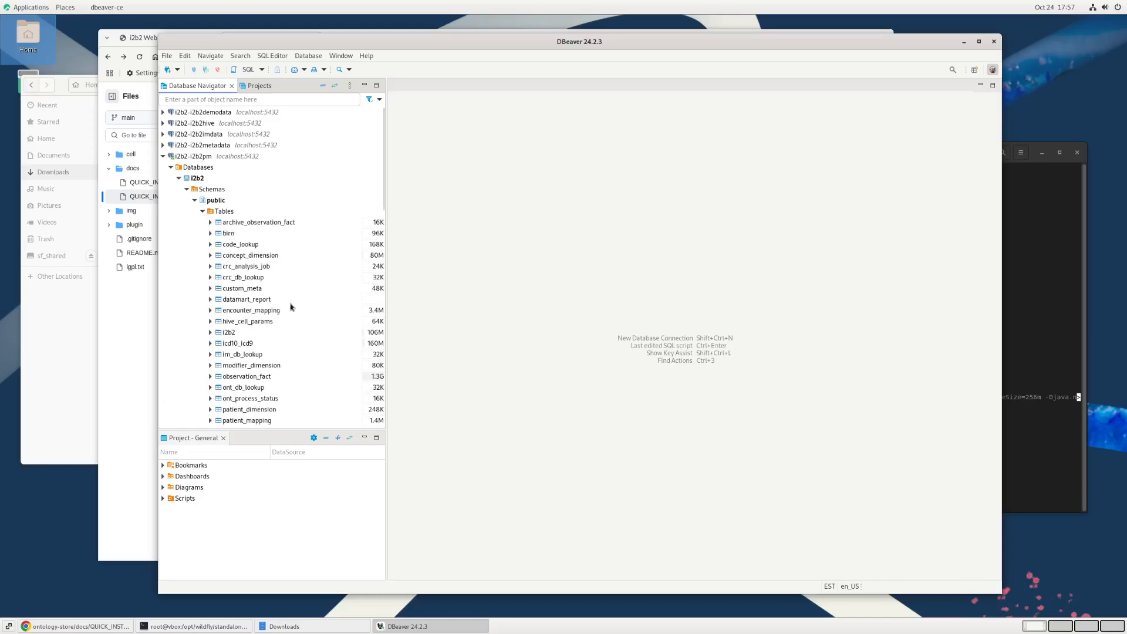
Step: Open the pm_cell_data table and show its data rows
{"action": "scroll", "coordinate": [291, 307], "scroll_direction": "down", "scroll_amount": 5}
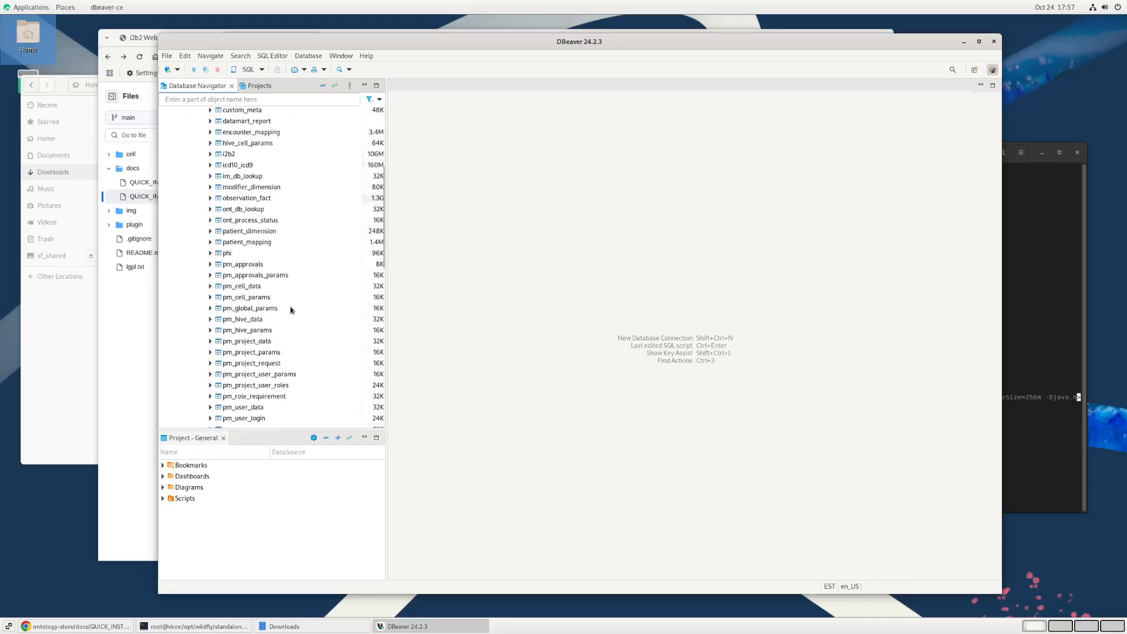
{"action": "double_click", "coordinate": [238, 286]}
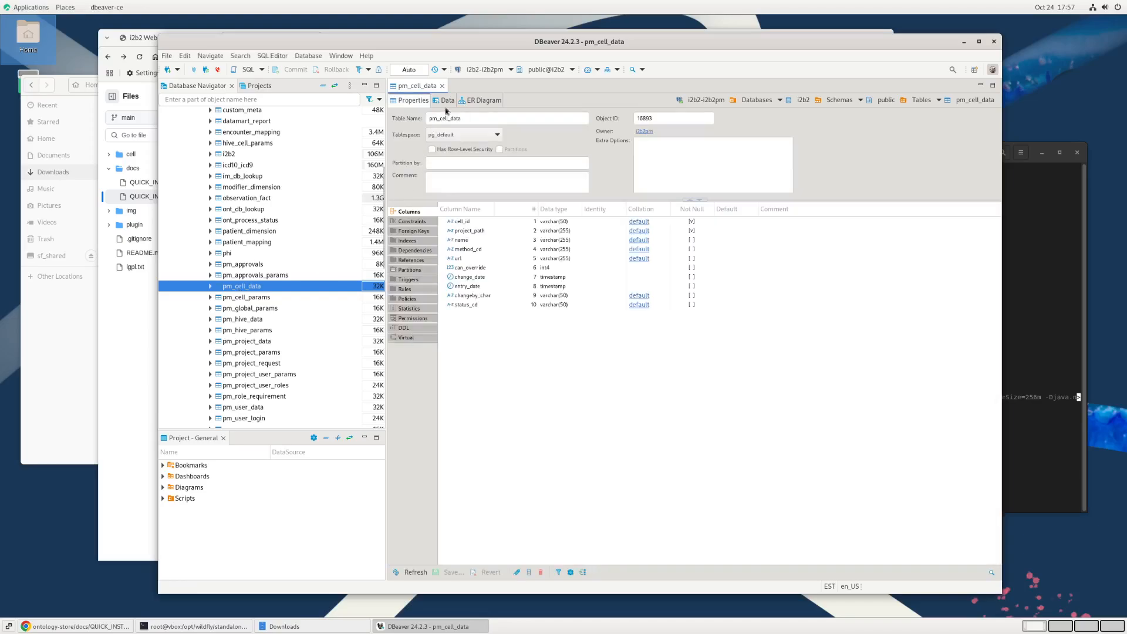
{"action": "left_click", "coordinate": [445, 101]}
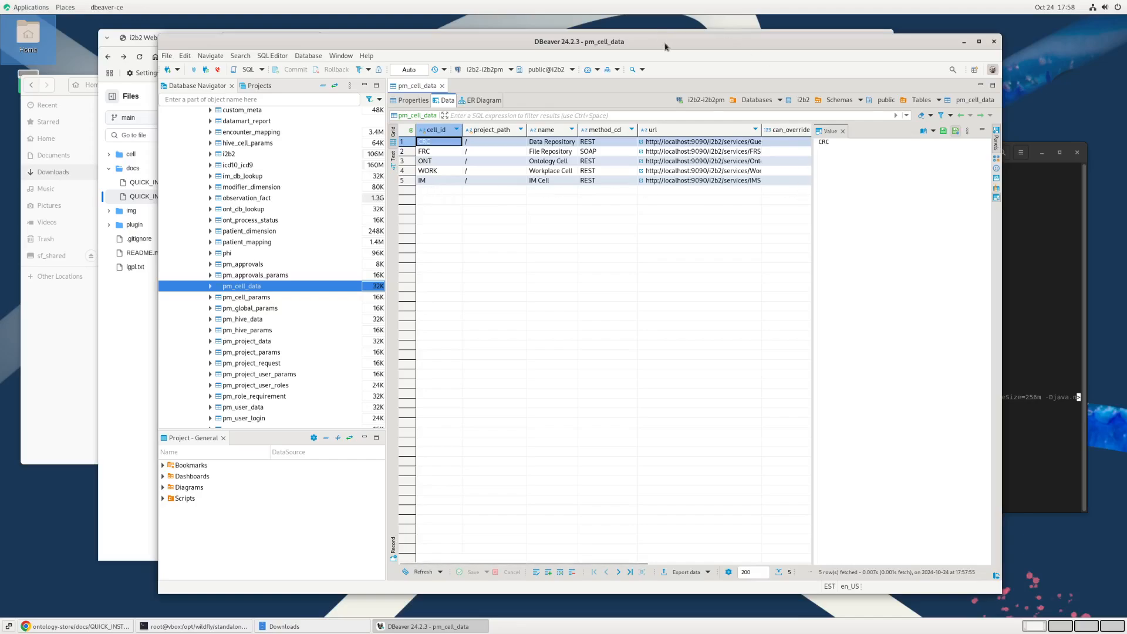
Step: Offset the DBeaver and browser windows so each stays reachable behind the other, and return to DBeaver
{"action": "left_click_drag", "start_coordinate": [665, 46], "coordinate": [715, 39]}
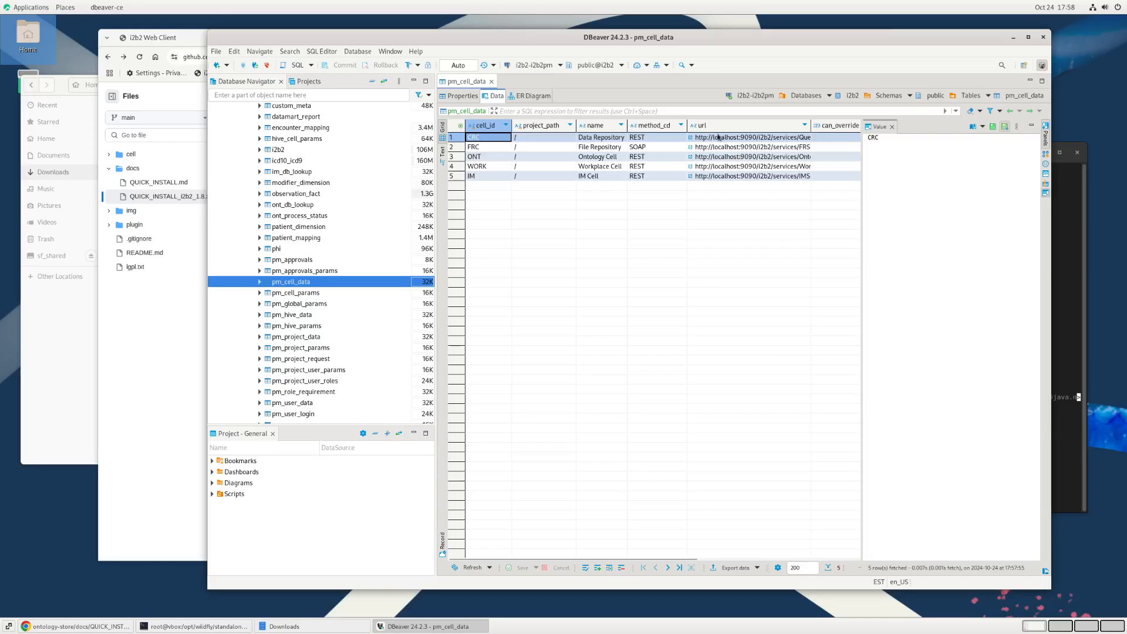
{"action": "left_click", "coordinate": [154, 372]}
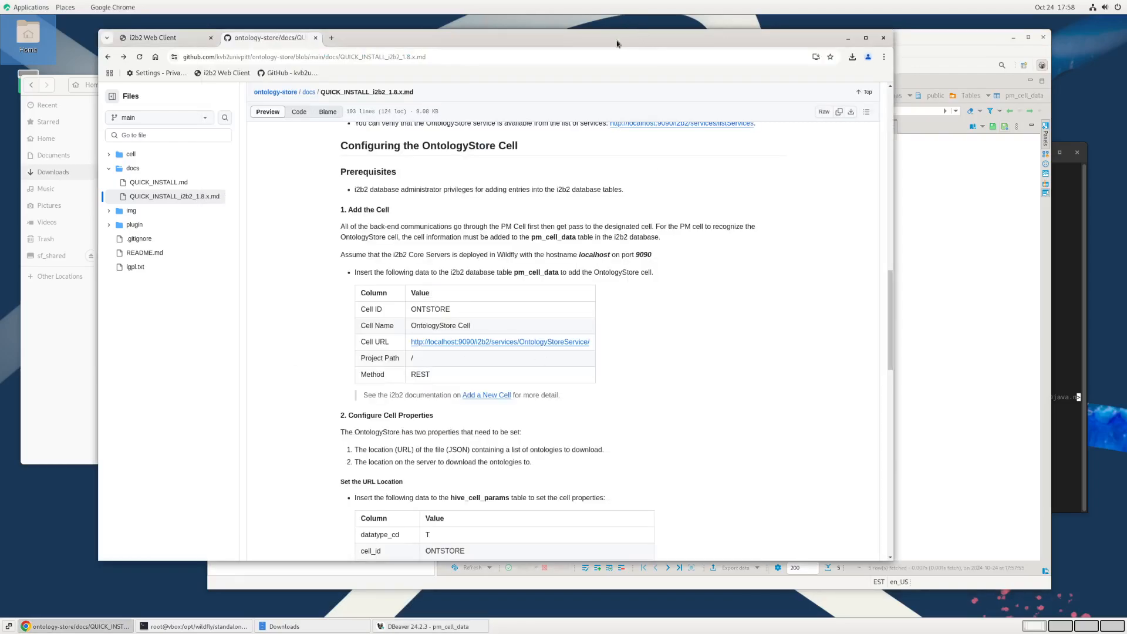
{"action": "left_click_drag", "start_coordinate": [617, 44], "coordinate": [541, 44]}
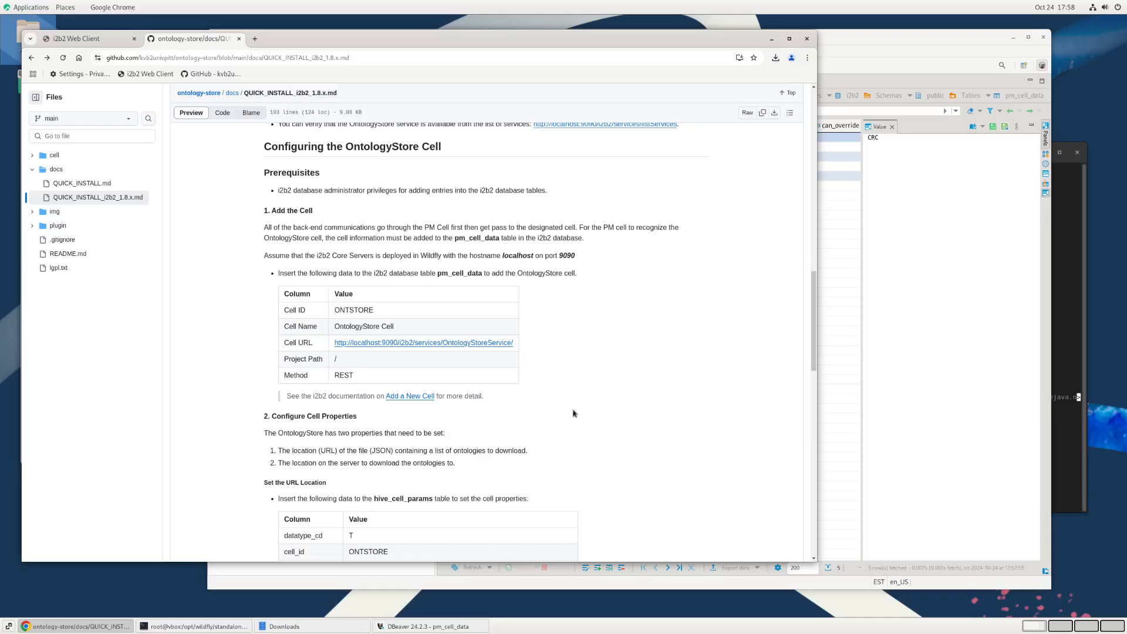
{"action": "left_click", "coordinate": [860, 55]}
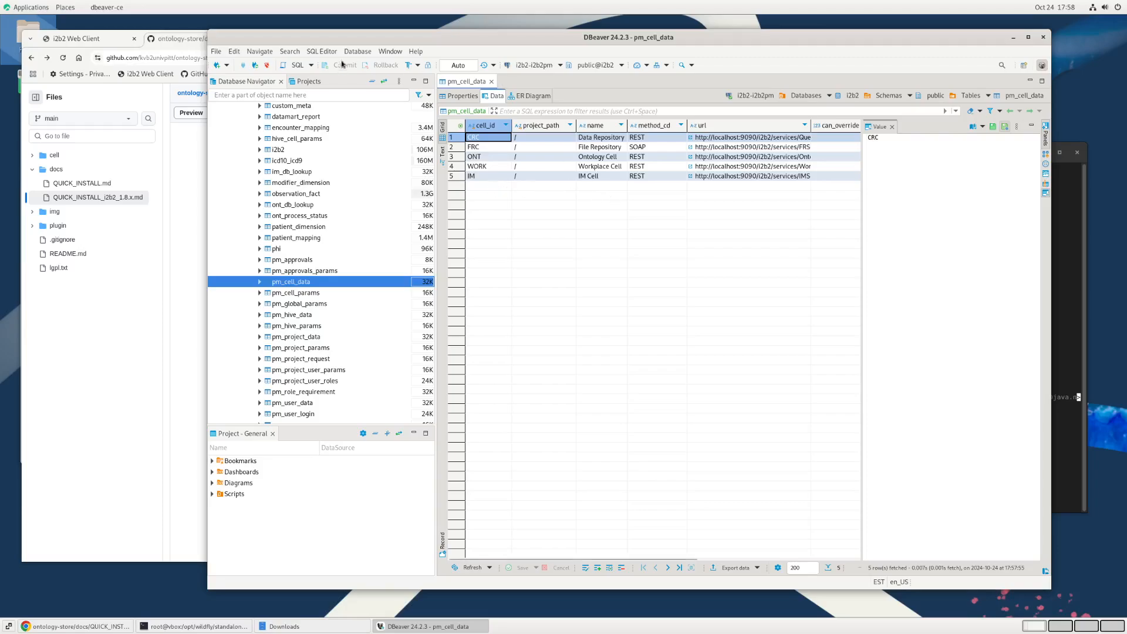
Step: Open the existing SQL script Script-1 for the i2b2-i2b2pm connection
{"action": "left_click", "coordinate": [323, 52]}
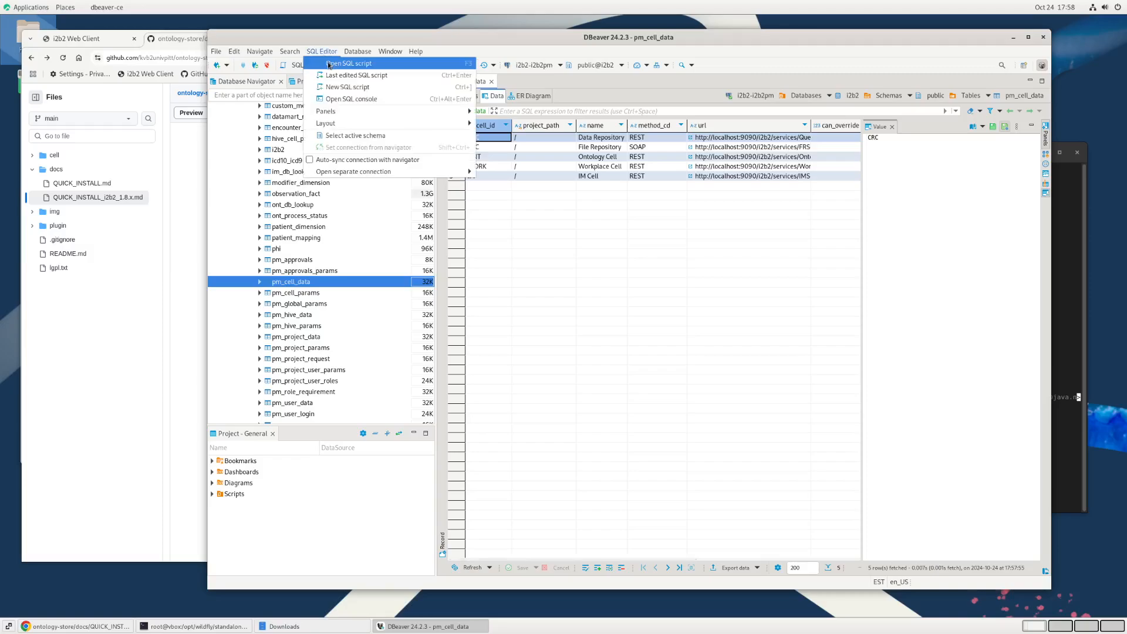
{"action": "left_click", "coordinate": [347, 64]}
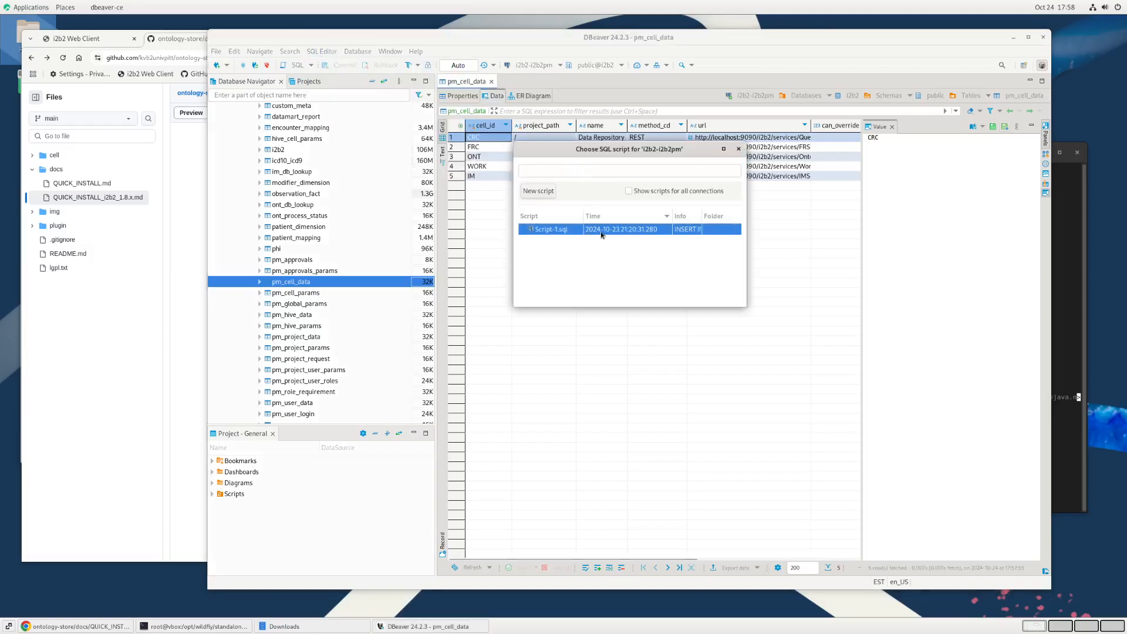
{"action": "double_click", "coordinate": [602, 235]}
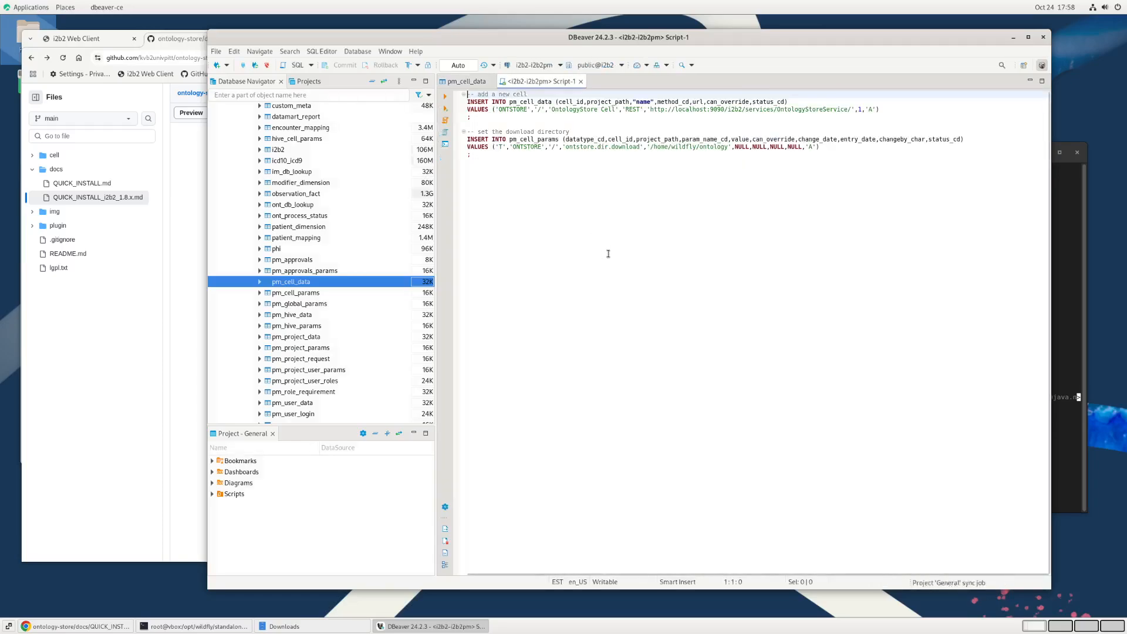
Step: Compare the script with the cell values in the guide and execute only its INSERT INTO pm_cell_data statement for ONTSTORE
{"action": "left_click", "coordinate": [176, 414]}
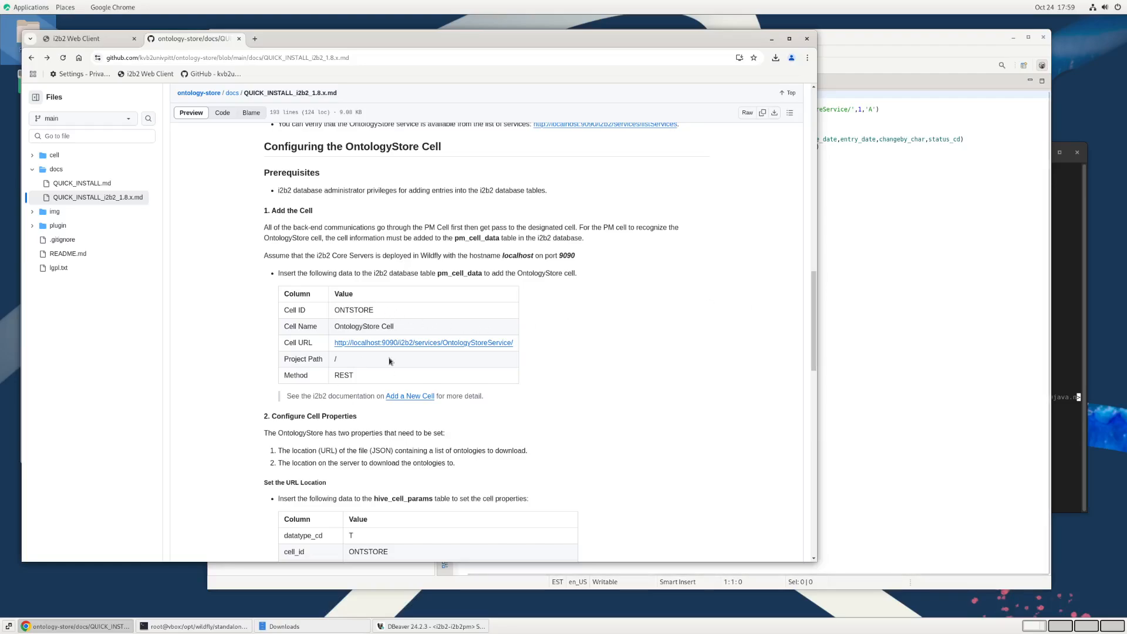
{"action": "left_click", "coordinate": [965, 179]}
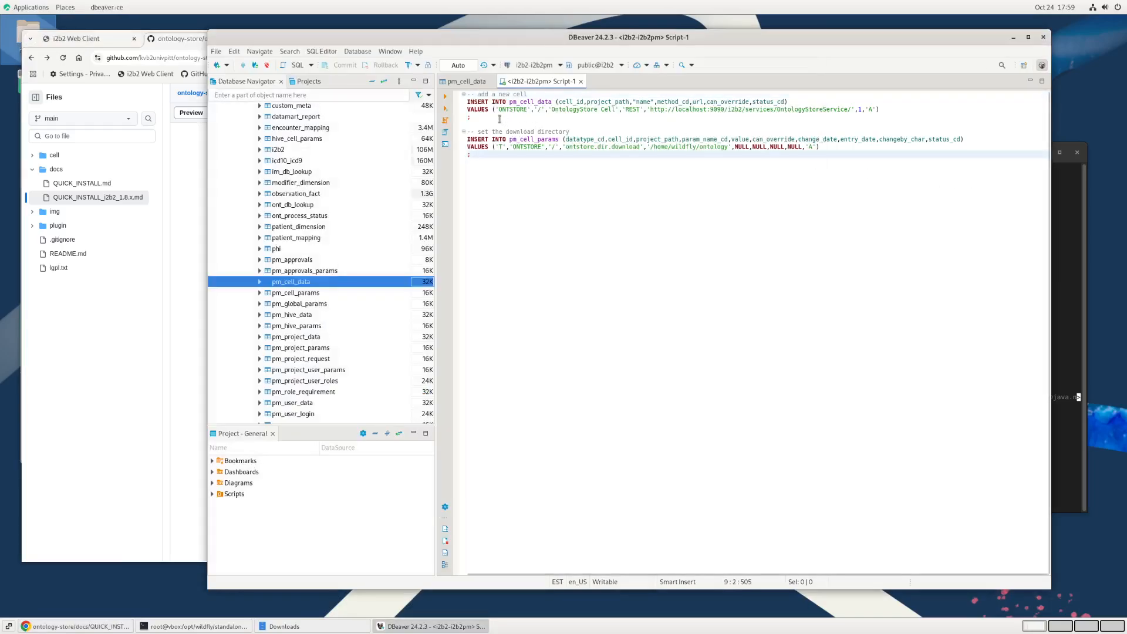
{"action": "left_click", "coordinate": [498, 117]}
{"action": "left_click", "coordinate": [446, 99]}
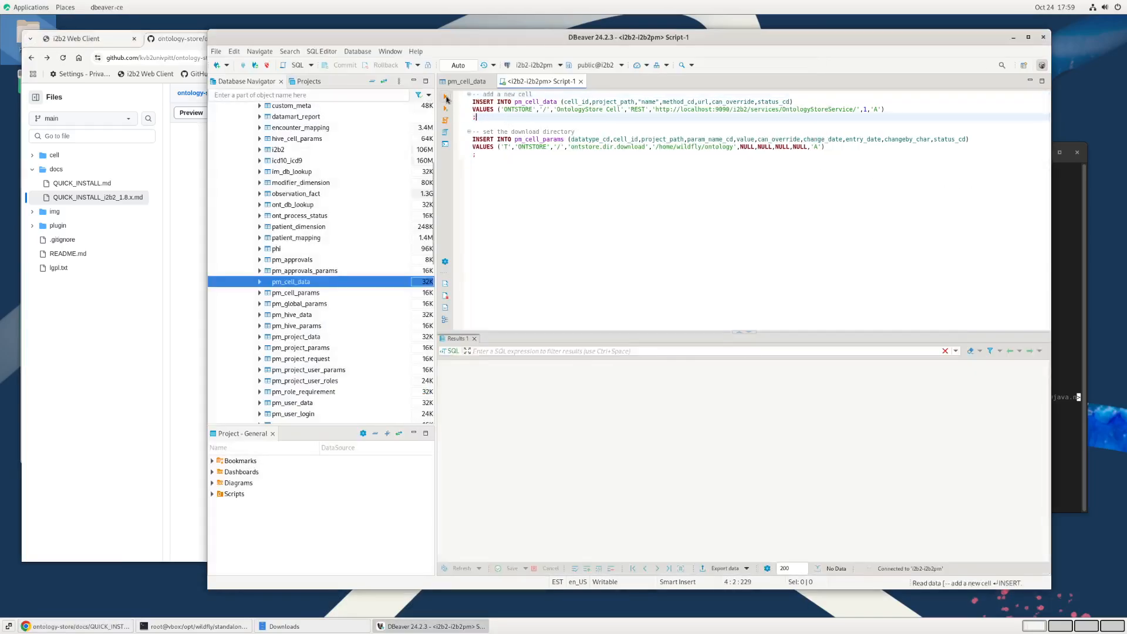
Step: Refresh the pm_cell_data rows and inspect the cell ID and URL of the ONTSTORE entry
{"action": "left_click", "coordinate": [463, 84]}
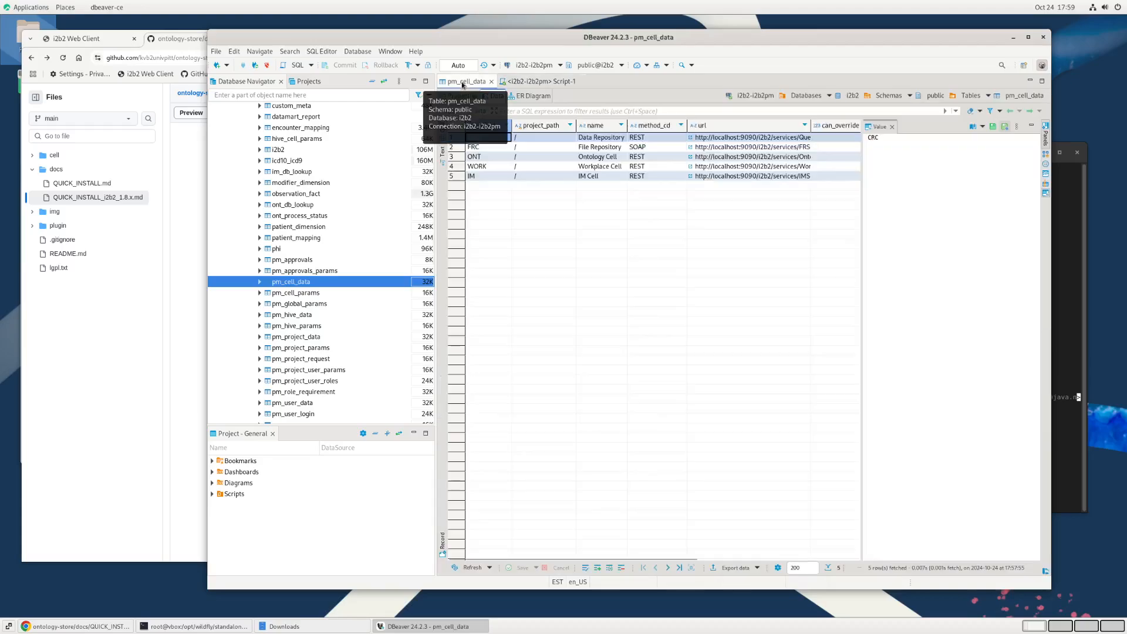
{"action": "key", "text": "F5"}
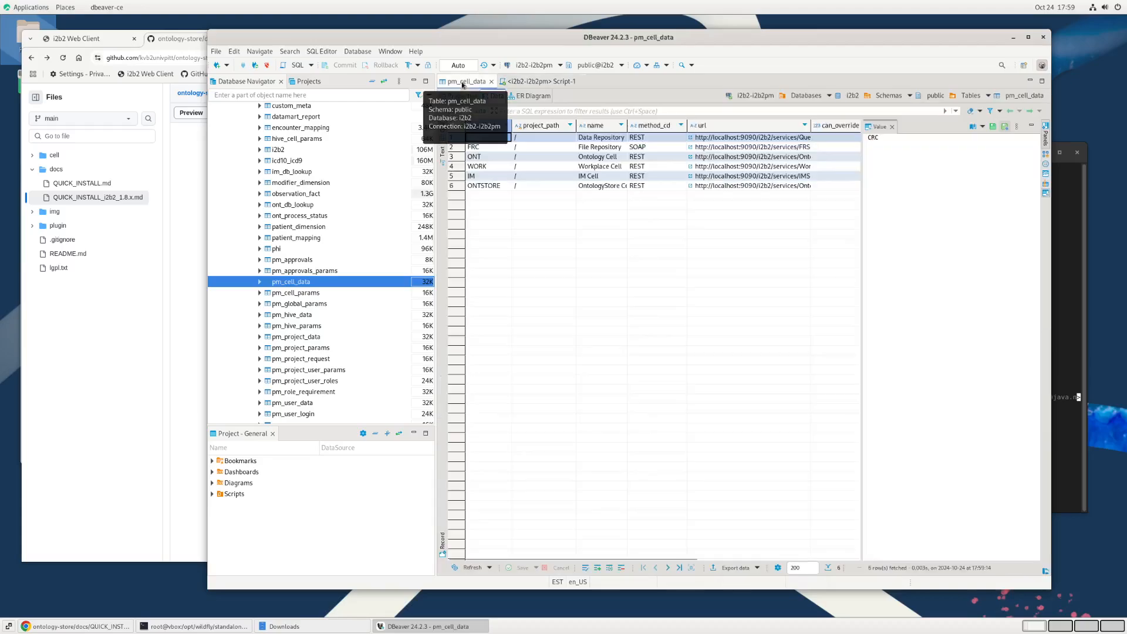
{"action": "left_click", "coordinate": [509, 187]}
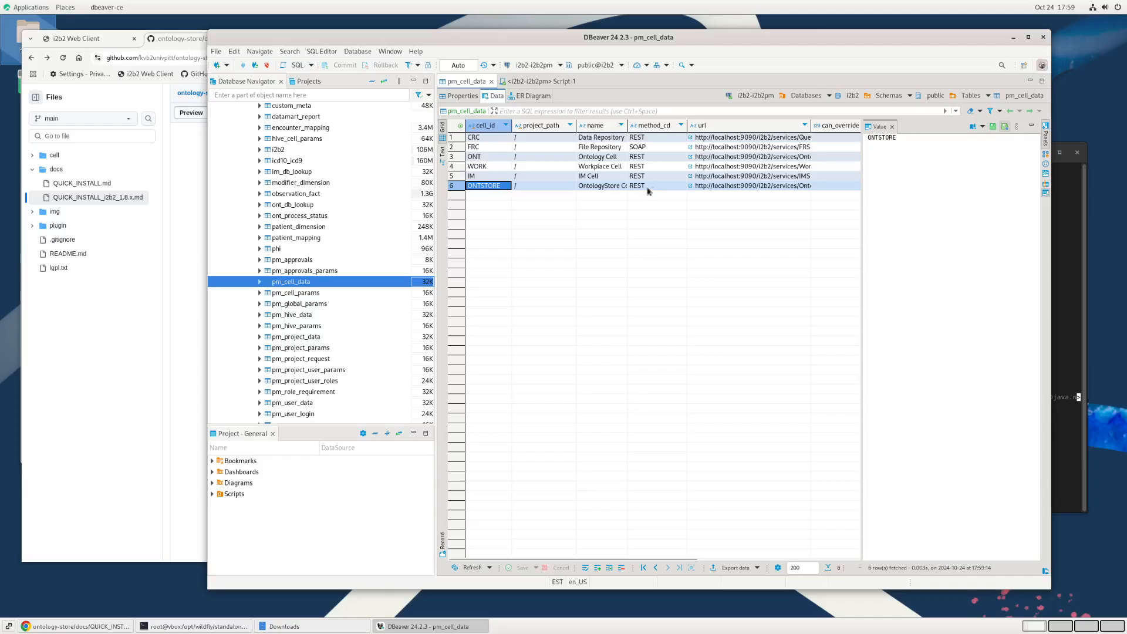
{"action": "left_click", "coordinate": [726, 187]}
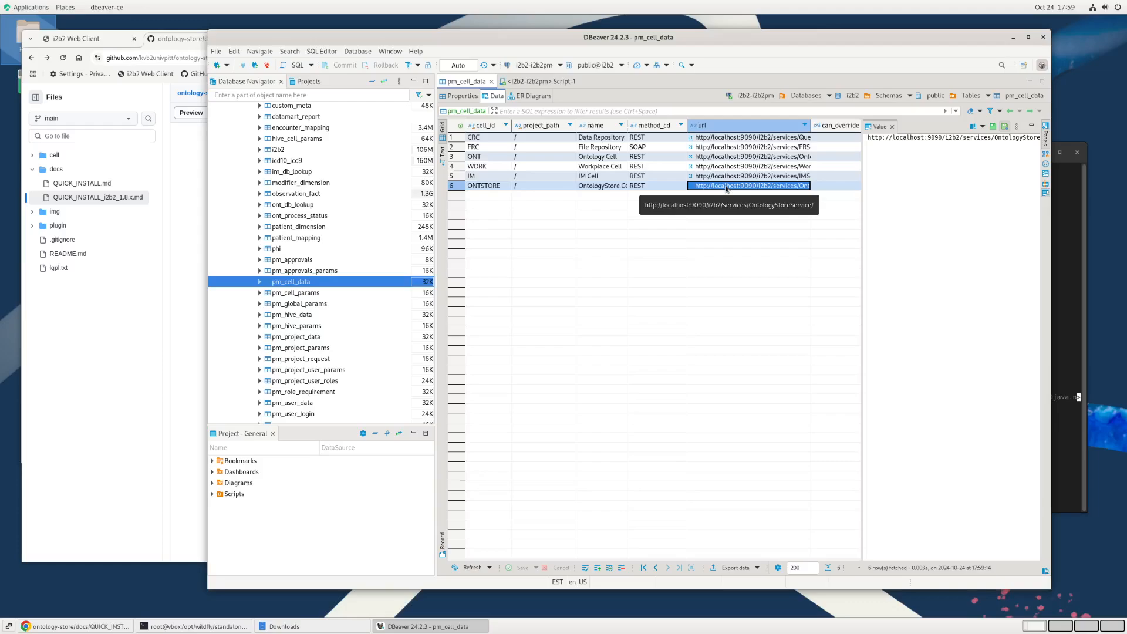
Step: Switch to the guide in Chrome and open its link to the list of i2b2 services in a new tab
{"action": "left_click", "coordinate": [186, 335]}
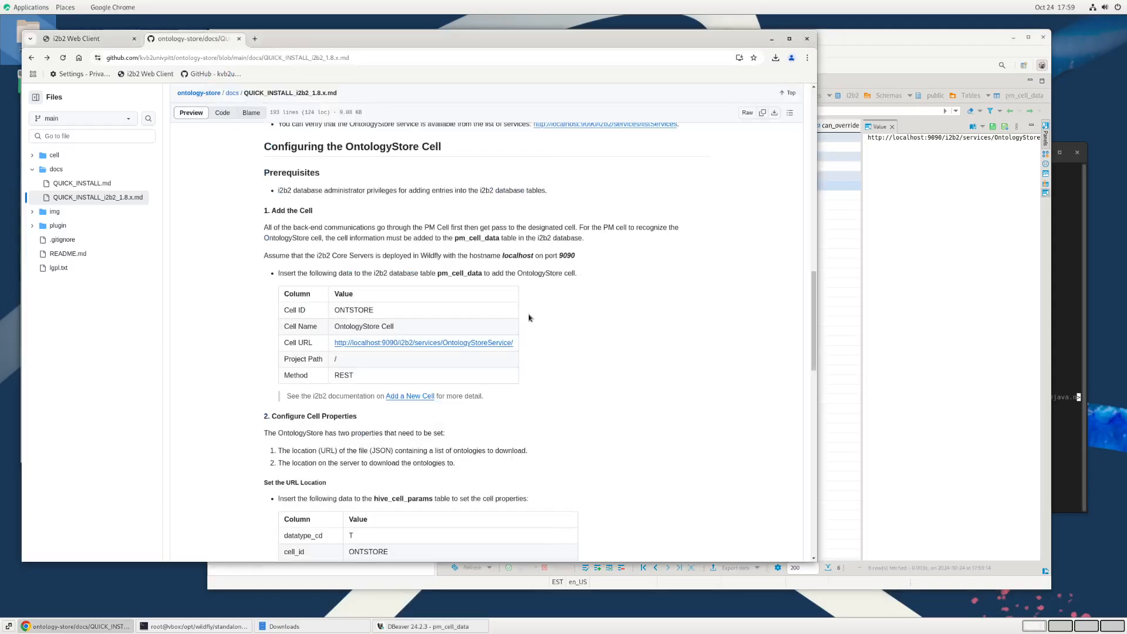
{"action": "scroll", "coordinate": [528, 318], "scroll_direction": "up", "scroll_amount": 5}
{"action": "right_click", "coordinate": [597, 283]}
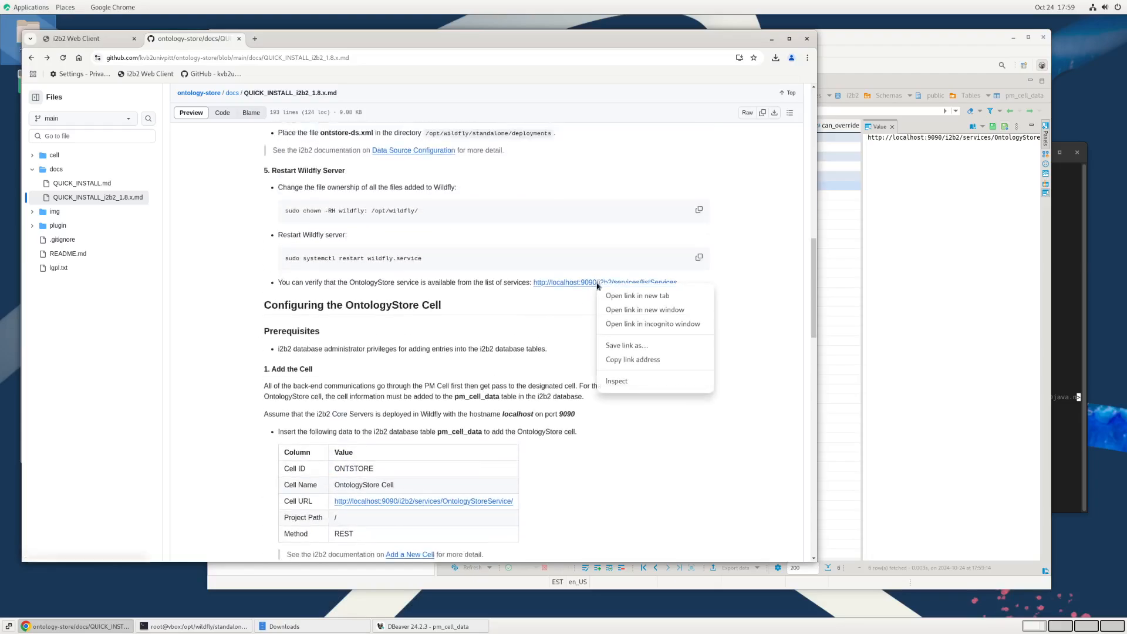
{"action": "left_click", "coordinate": [625, 297]}
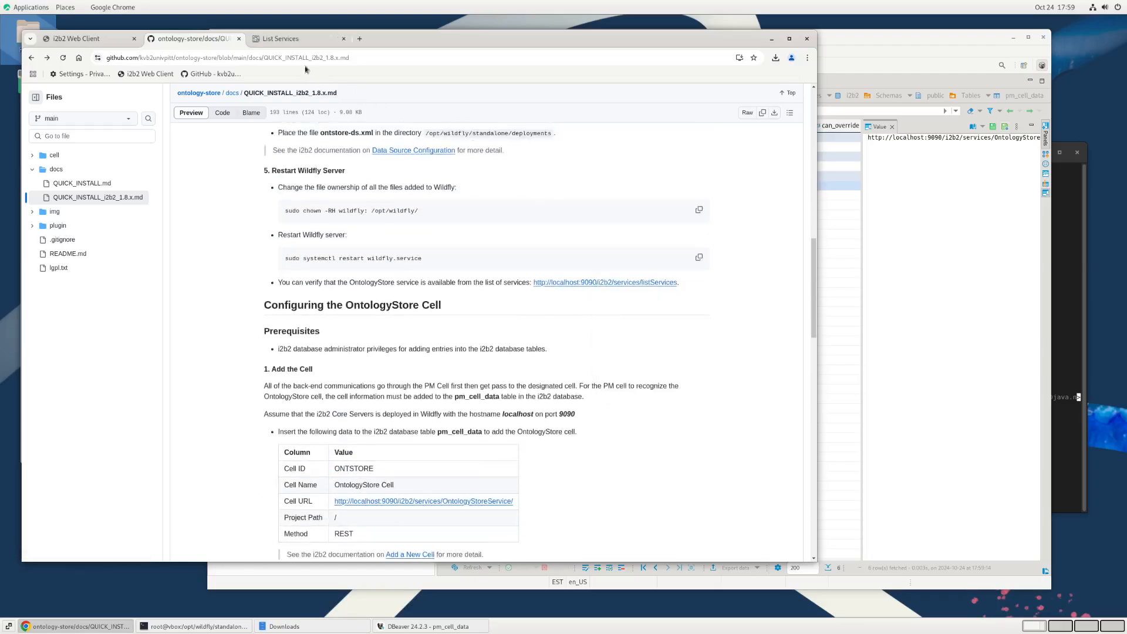
{"action": "left_click", "coordinate": [296, 40]}
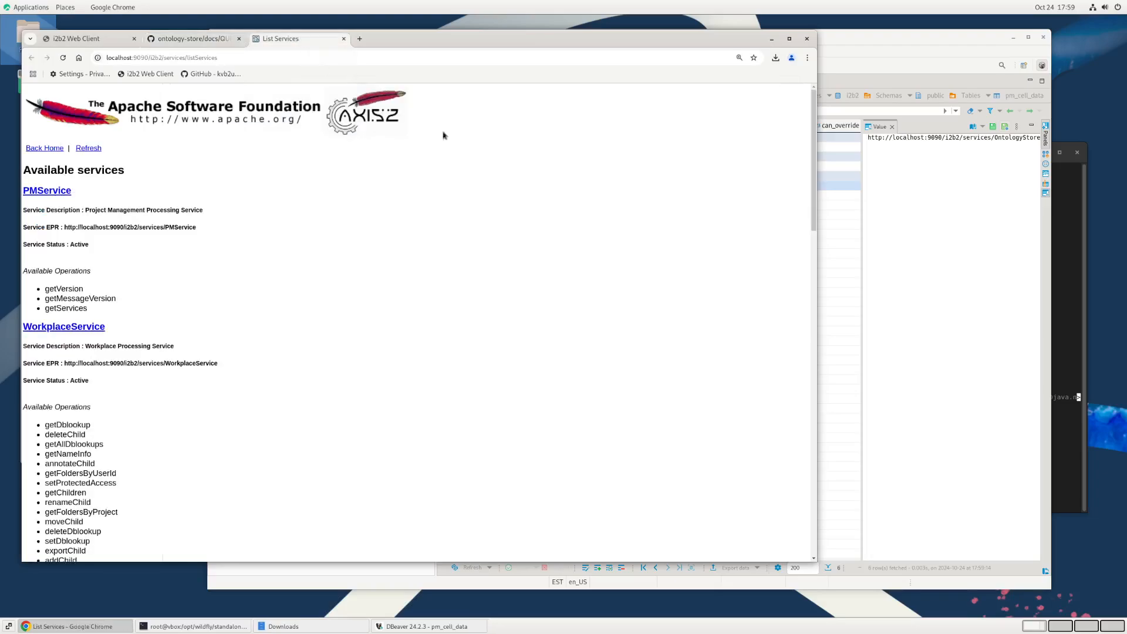
Step: Find OntologyStoreService in the enlarged services list, check its service EPR address, and close the list
{"action": "scroll", "coordinate": [743, 210], "scroll_direction": "up", "scroll_amount": 3}
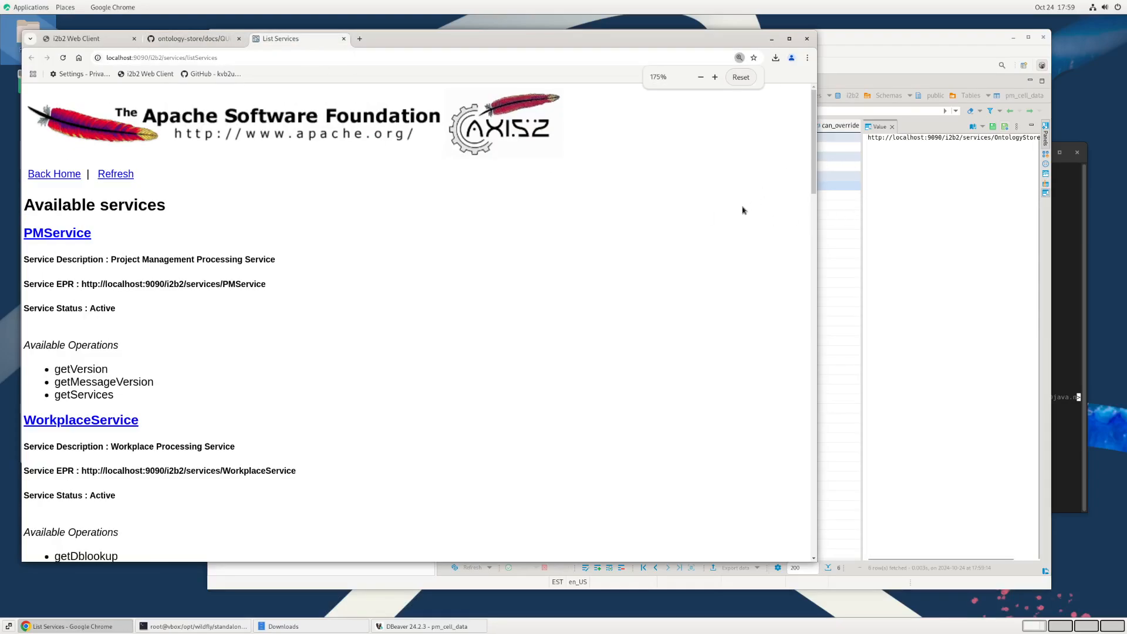
{"action": "left_click_drag", "start_coordinate": [813, 180], "coordinate": [837, 516]}
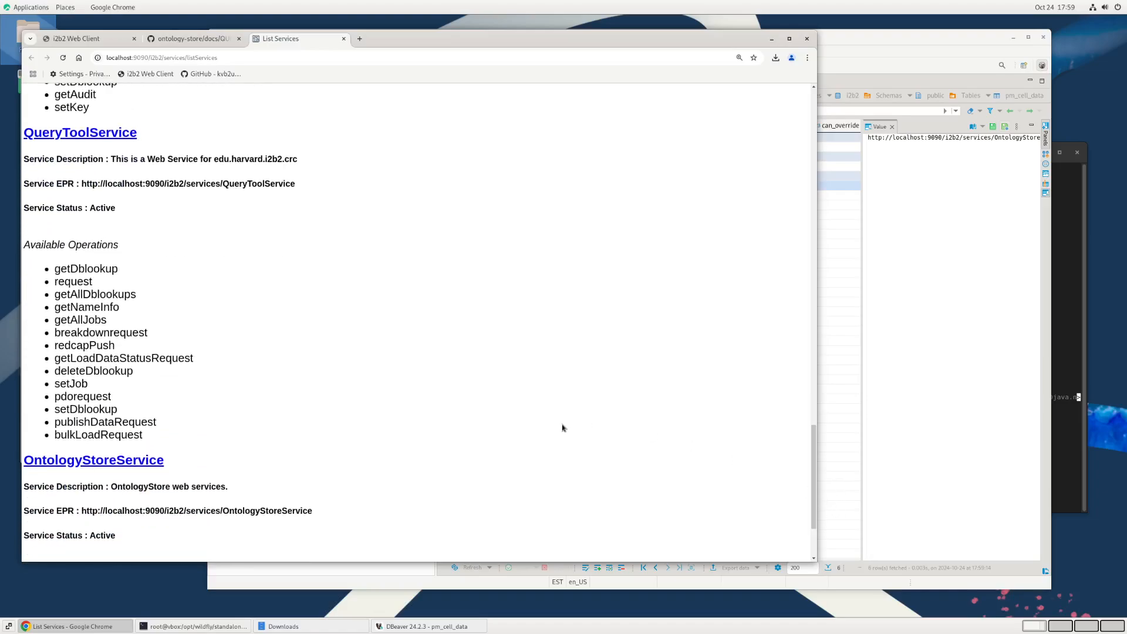
{"action": "scroll", "coordinate": [561, 427], "scroll_direction": "down", "scroll_amount": 3}
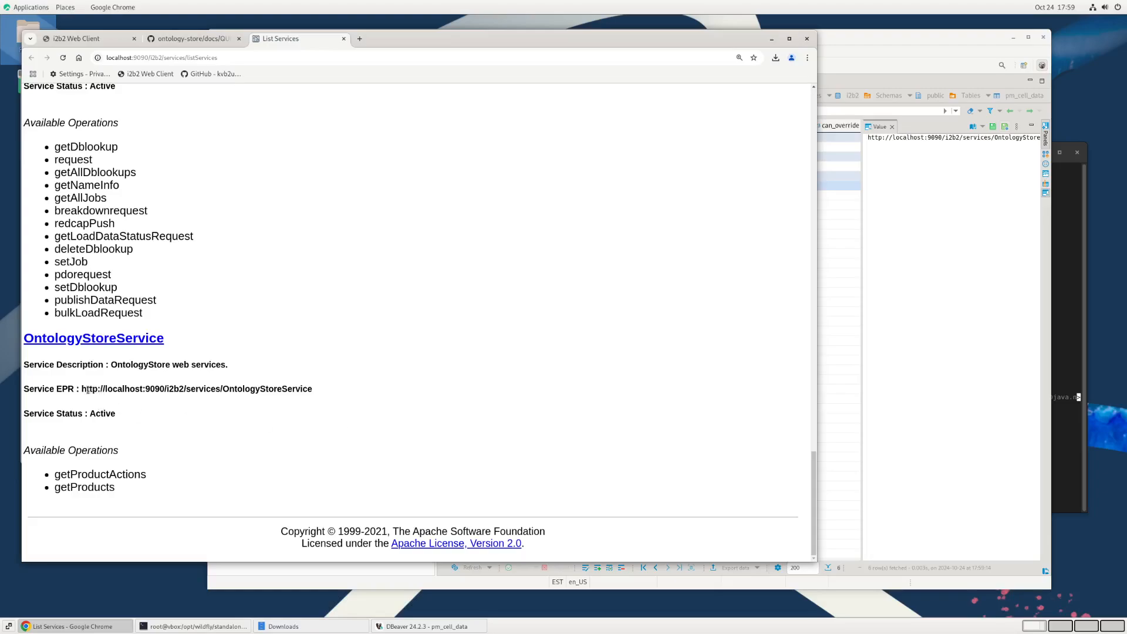
{"action": "left_click_drag", "start_coordinate": [94, 389], "coordinate": [307, 389]}
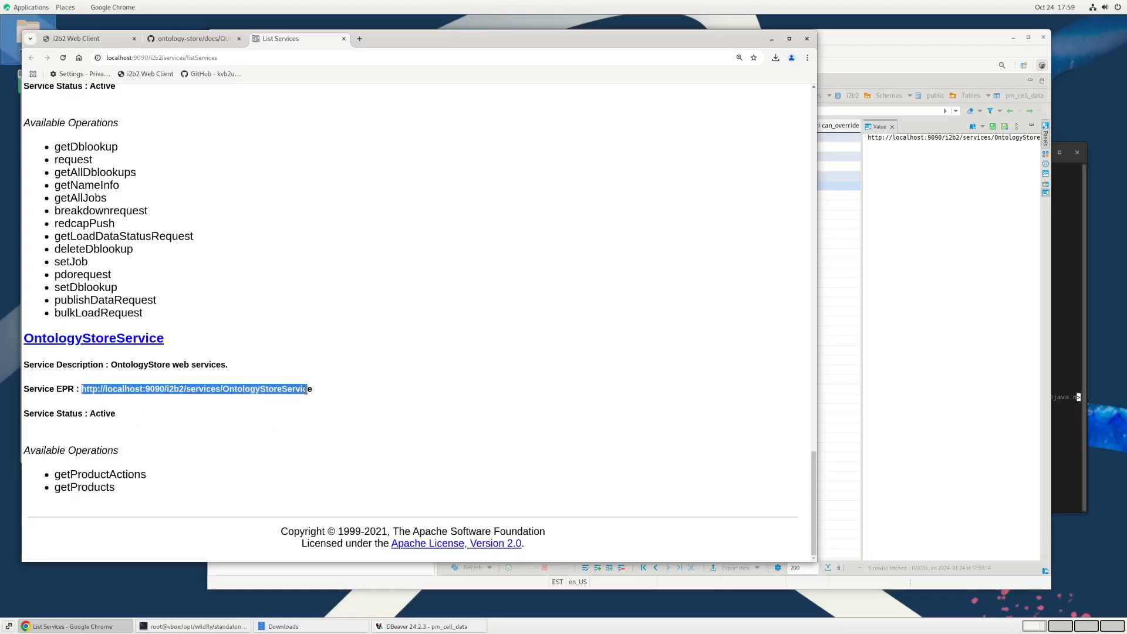
{"action": "left_click", "coordinate": [432, 383]}
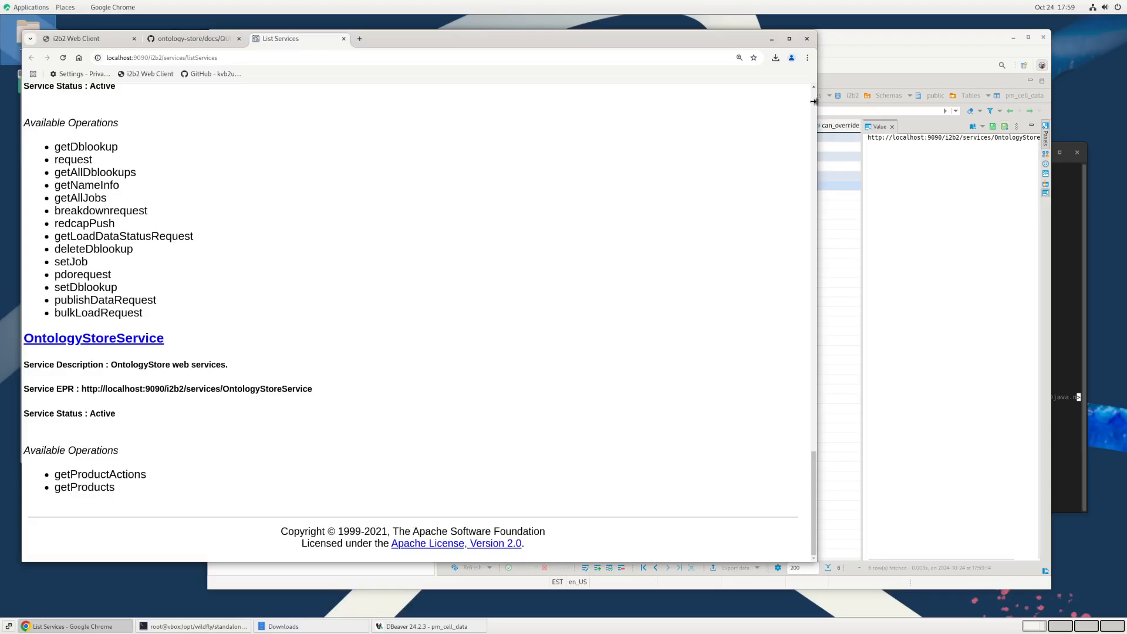
{"action": "left_click", "coordinate": [343, 38]}
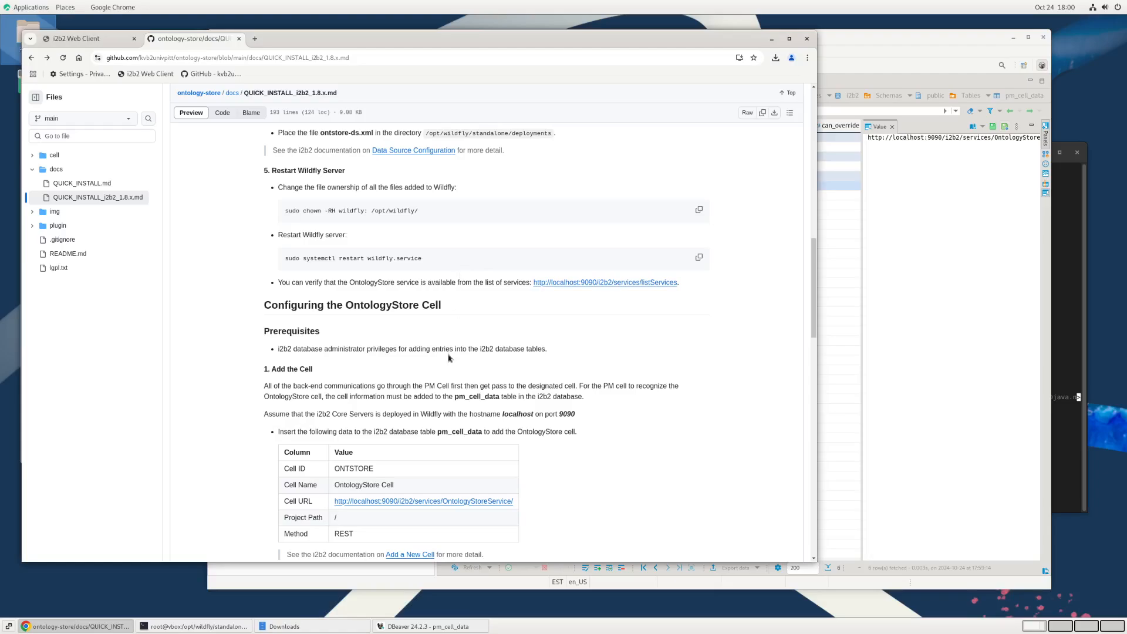
Step: Shift the browser window slightly aside, view the guide's linked Add a New Cell documentation in a new tab, and close it
{"action": "scroll", "coordinate": [449, 358], "scroll_direction": "down", "scroll_amount": 5}
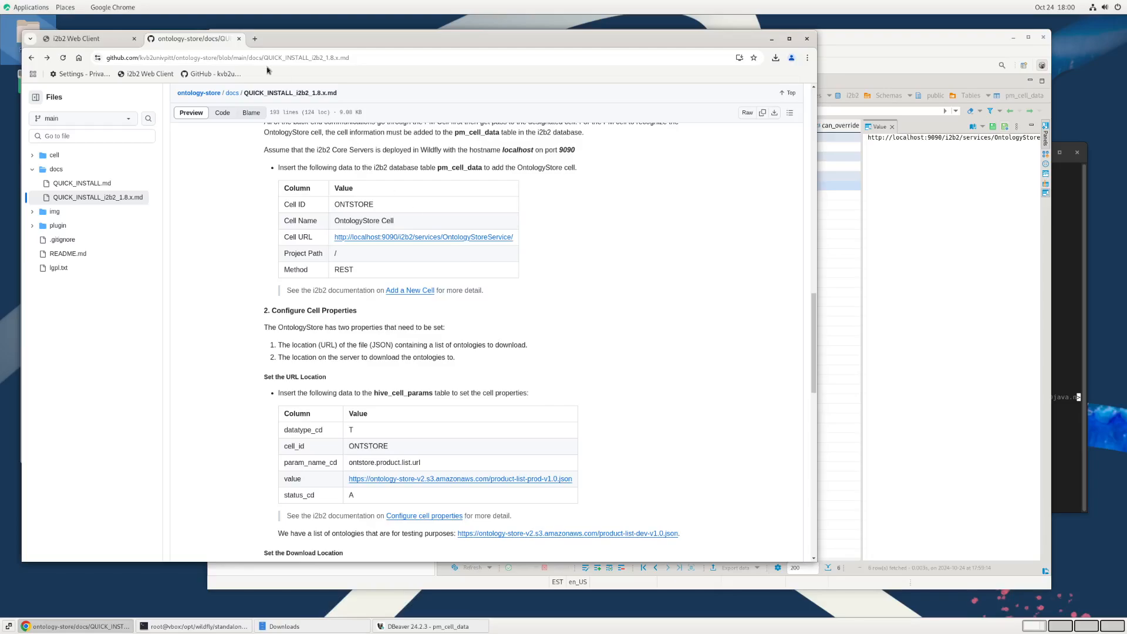
{"action": "left_click_drag", "start_coordinate": [325, 40], "coordinate": [375, 42]}
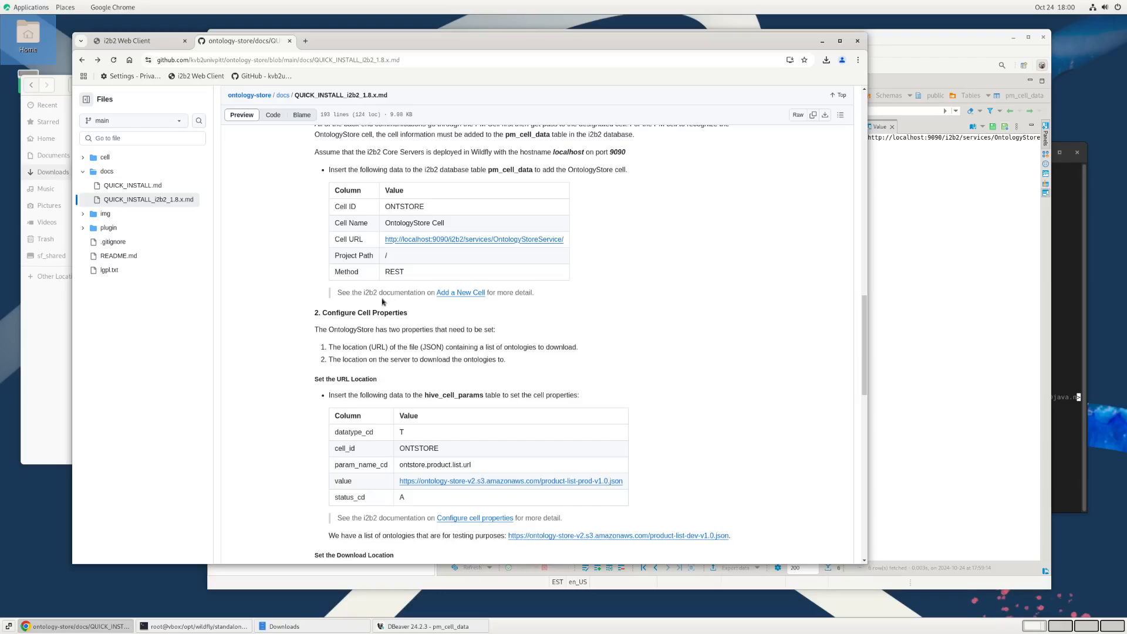
{"action": "right_click", "coordinate": [460, 295]}
{"action": "left_click", "coordinate": [495, 306]}
{"action": "left_click", "coordinate": [351, 42]}
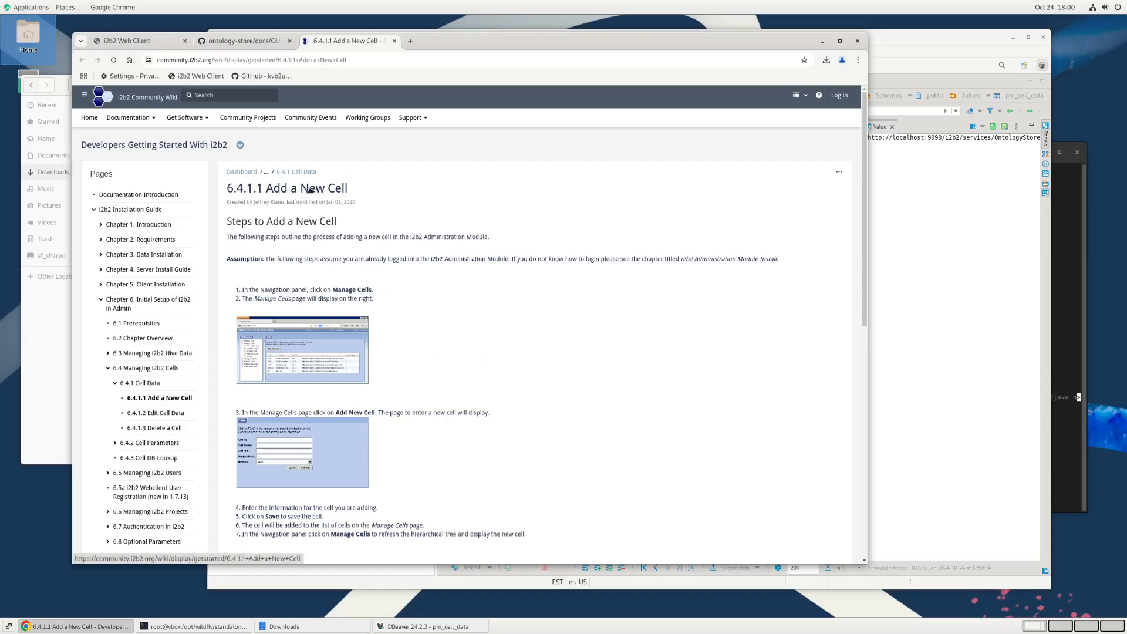
{"action": "scroll", "coordinate": [383, 343], "scroll_direction": "down", "scroll_amount": 2}
{"action": "scroll", "coordinate": [384, 345], "scroll_direction": "up", "scroll_amount": 2}
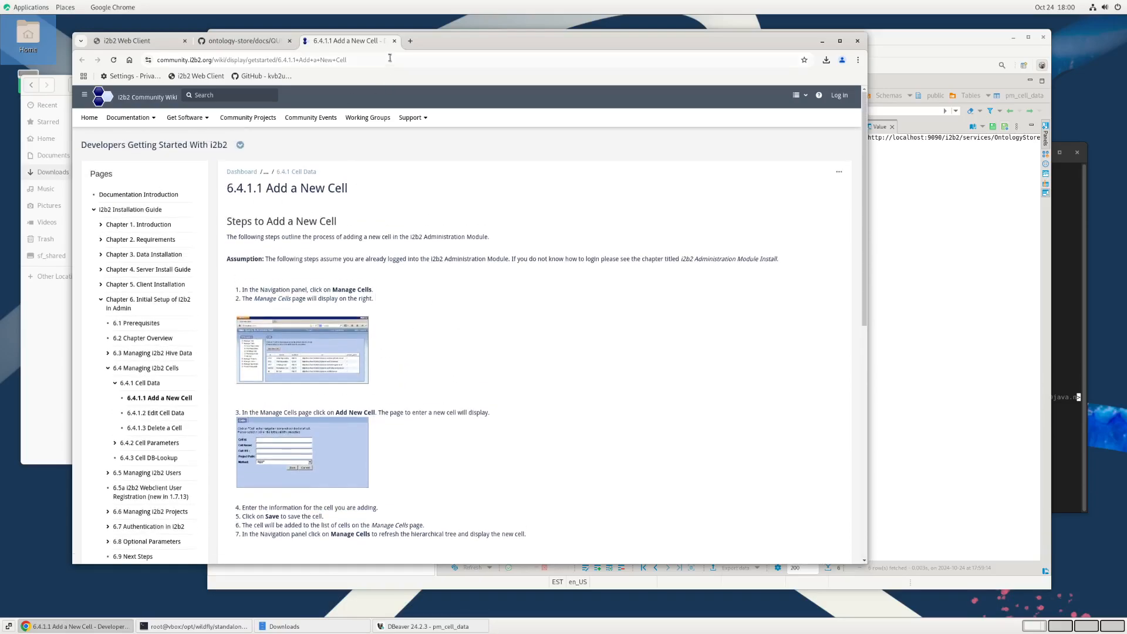
{"action": "left_click", "coordinate": [394, 40]}
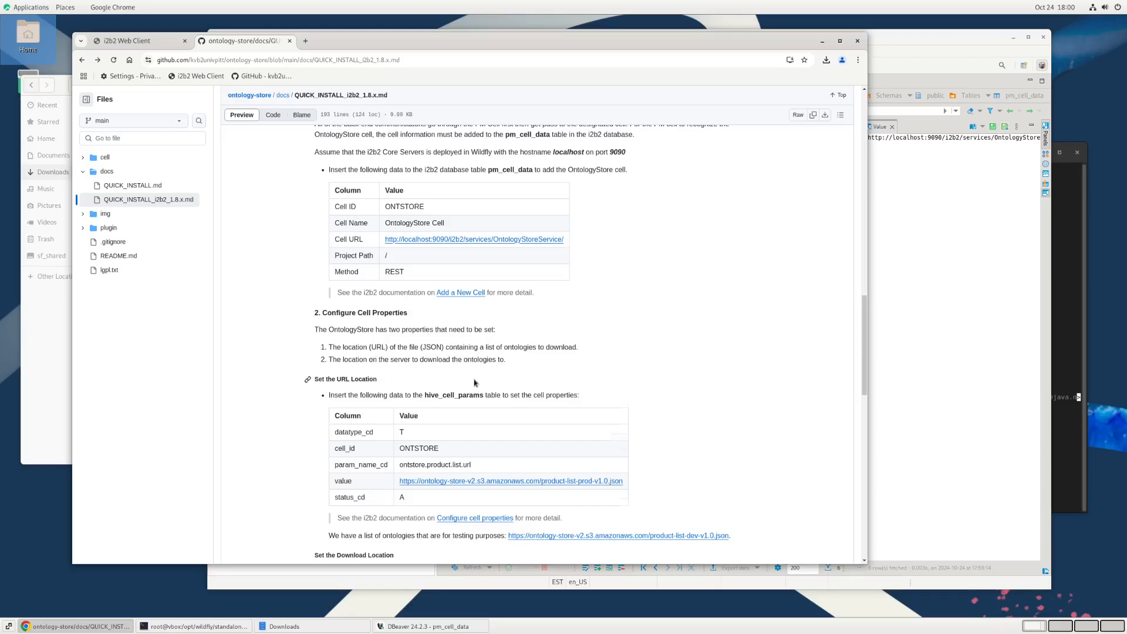
Step: Read the Configure Cell Properties section and open the testing ontology list product-list-dev-v1.0.json in a new tab
{"action": "scroll", "coordinate": [475, 382], "scroll_direction": "down", "scroll_amount": 3}
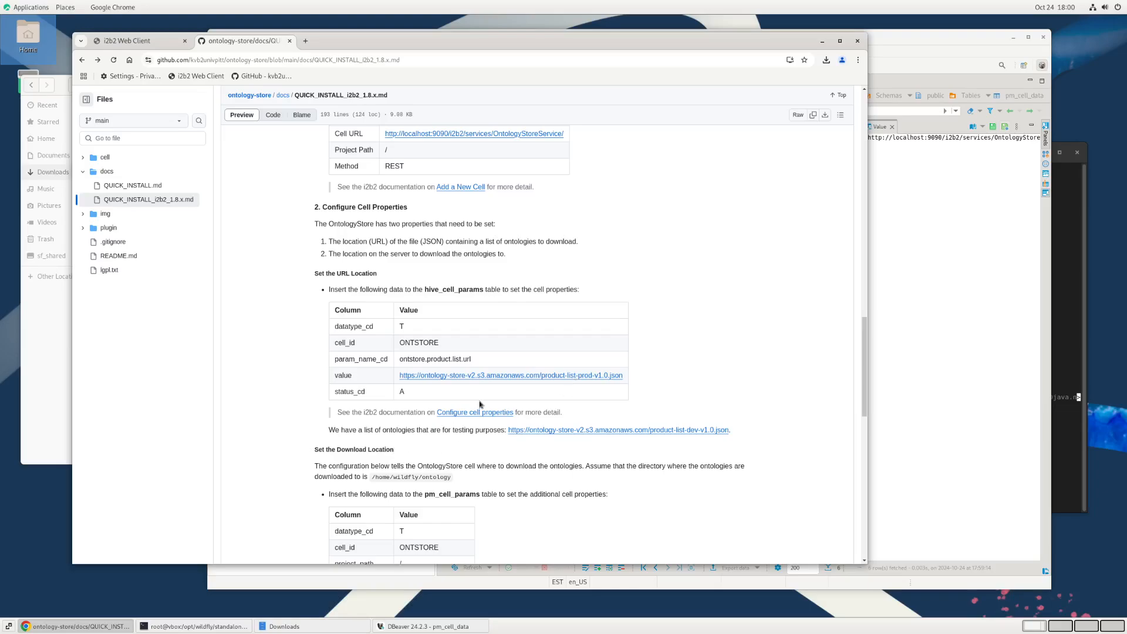
{"action": "scroll", "coordinate": [481, 404], "scroll_direction": "down", "scroll_amount": 3}
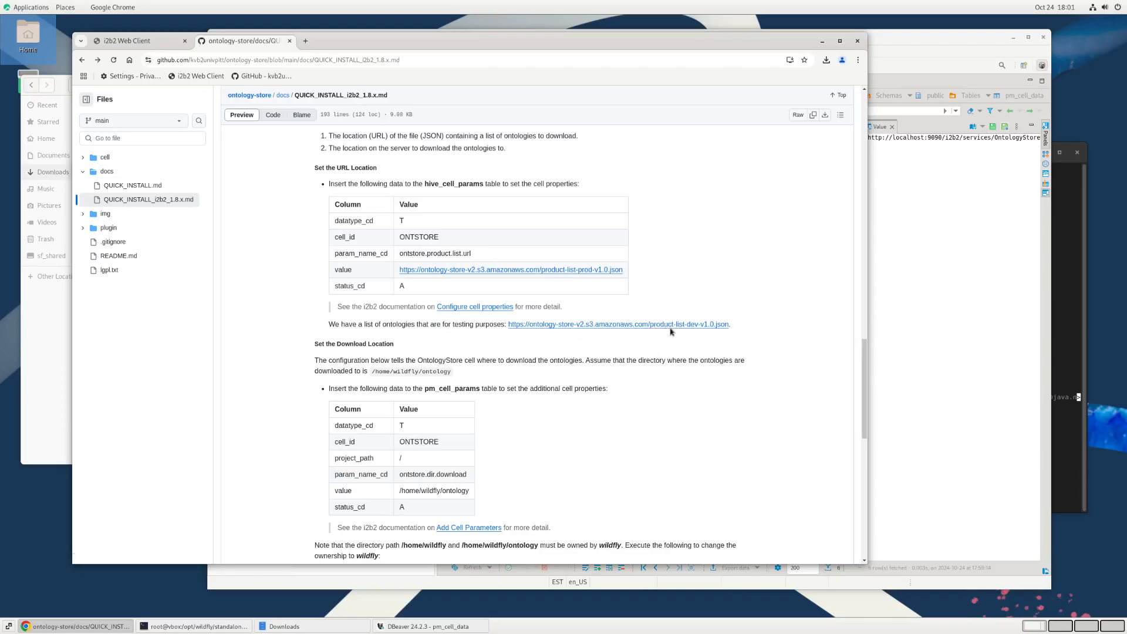
{"action": "right_click", "coordinate": [644, 324]}
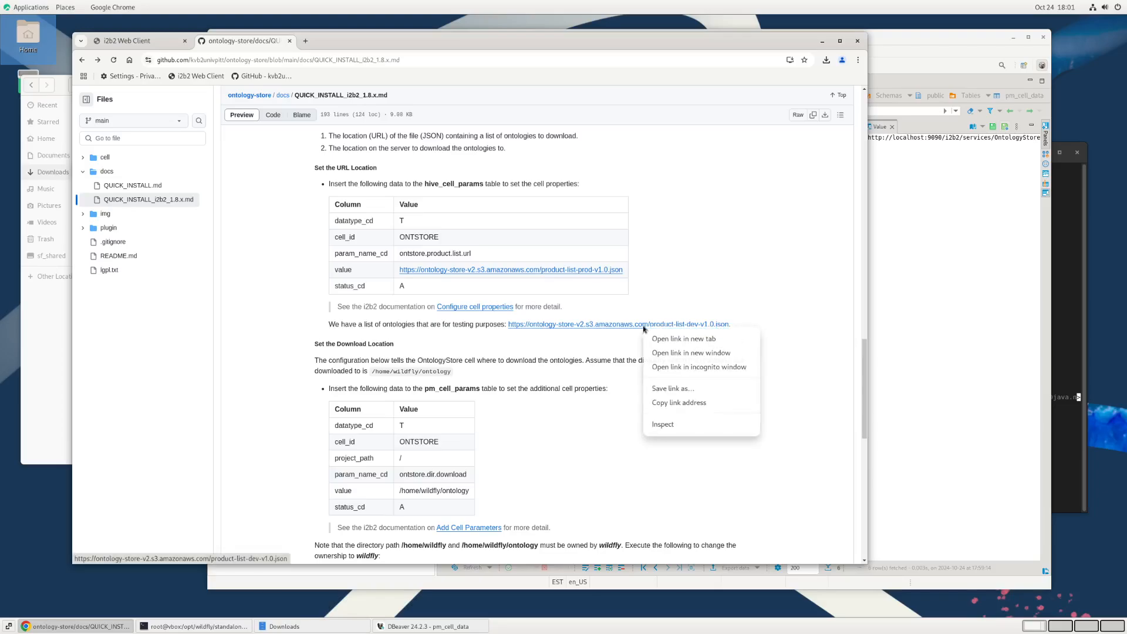
{"action": "left_click", "coordinate": [683, 339]}
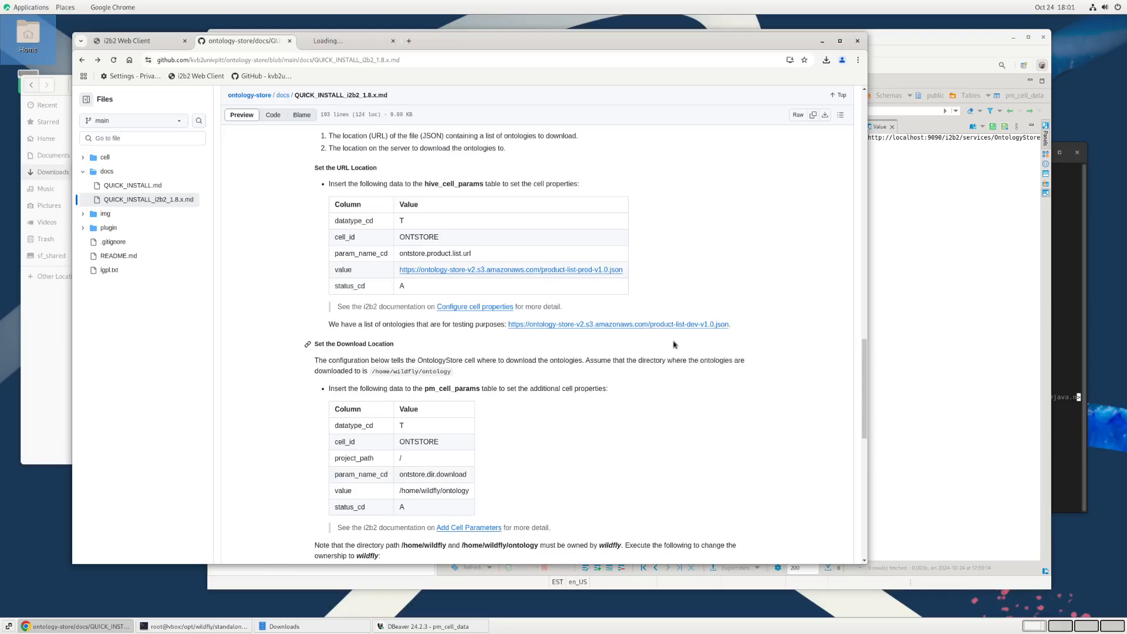
{"action": "left_click", "coordinate": [338, 44]}
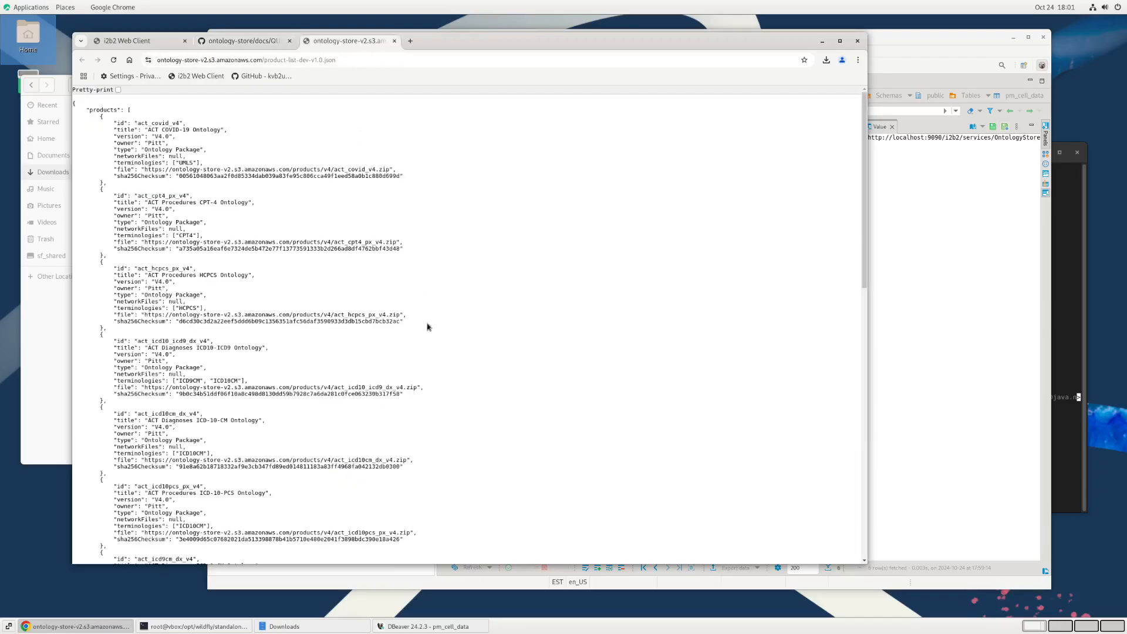
Step: Enlarge the JSON product list, turn on pretty-printing, and skim its first entries
{"action": "key", "text": "ctrl+plus"}
{"action": "key", "text": "ctrl+plus"}
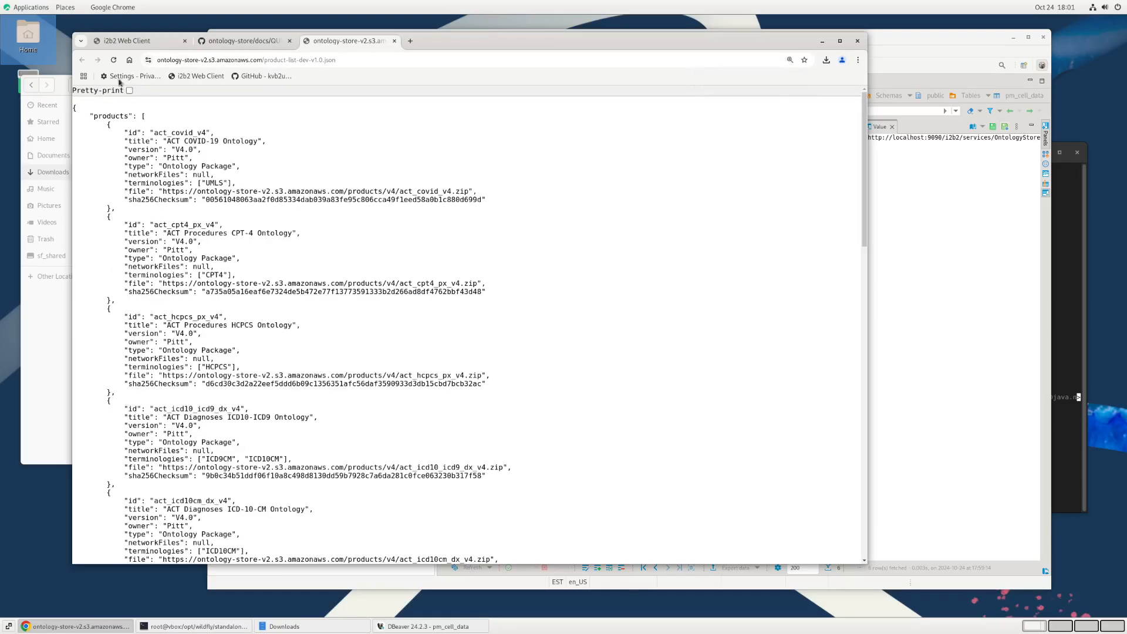
{"action": "left_click", "coordinate": [130, 91]}
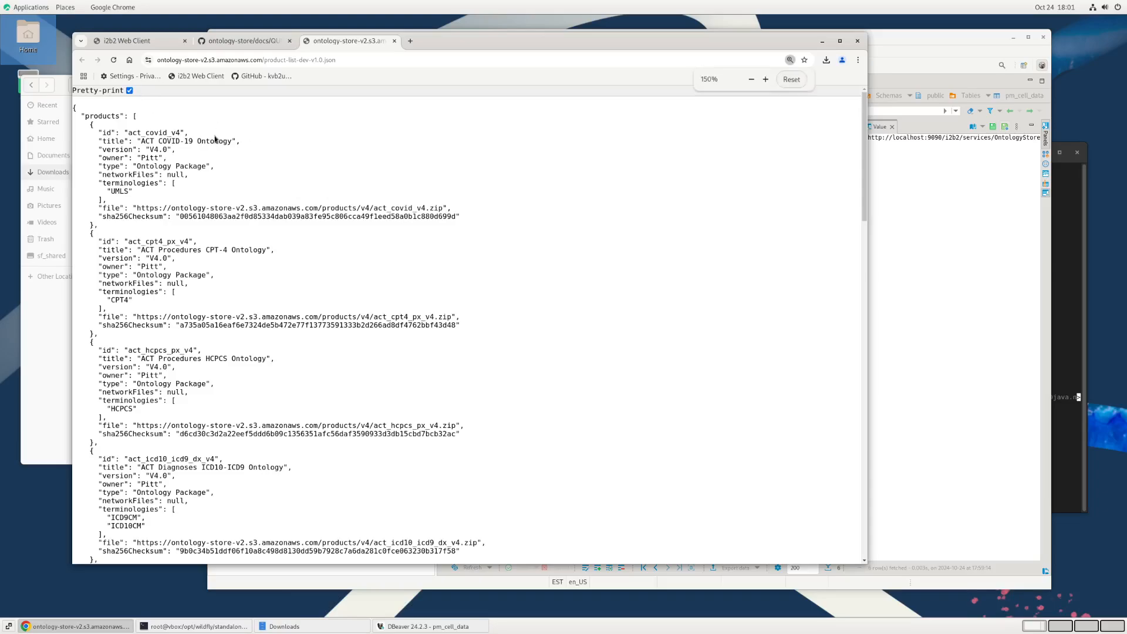
{"action": "key", "text": "ctrl+plus"}
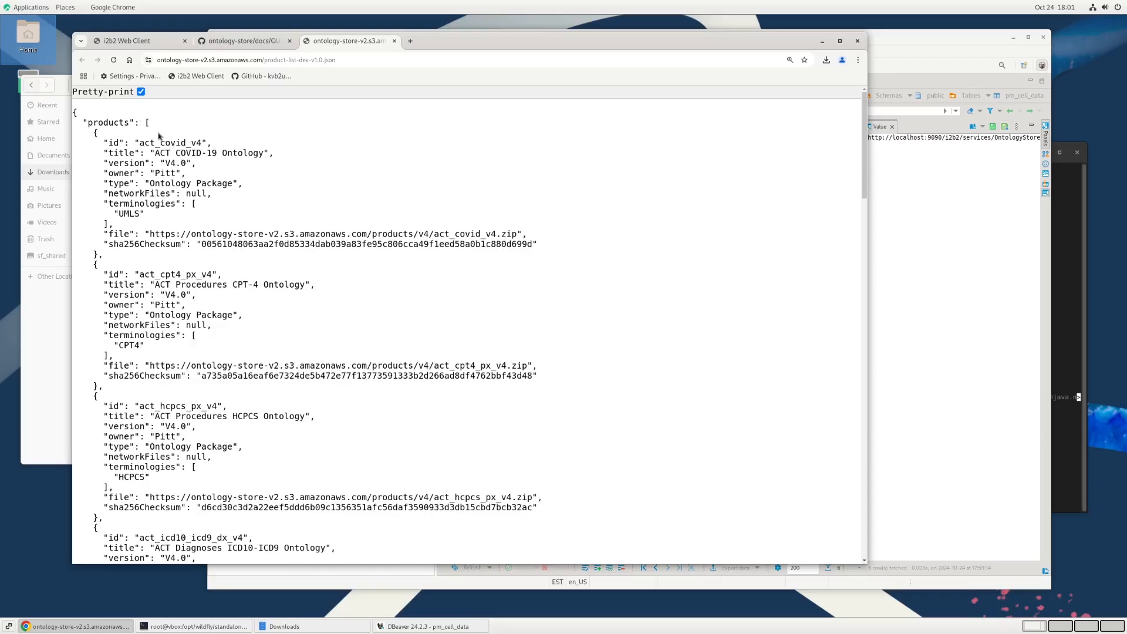
{"action": "scroll", "coordinate": [194, 305], "scroll_direction": "down", "scroll_amount": 2}
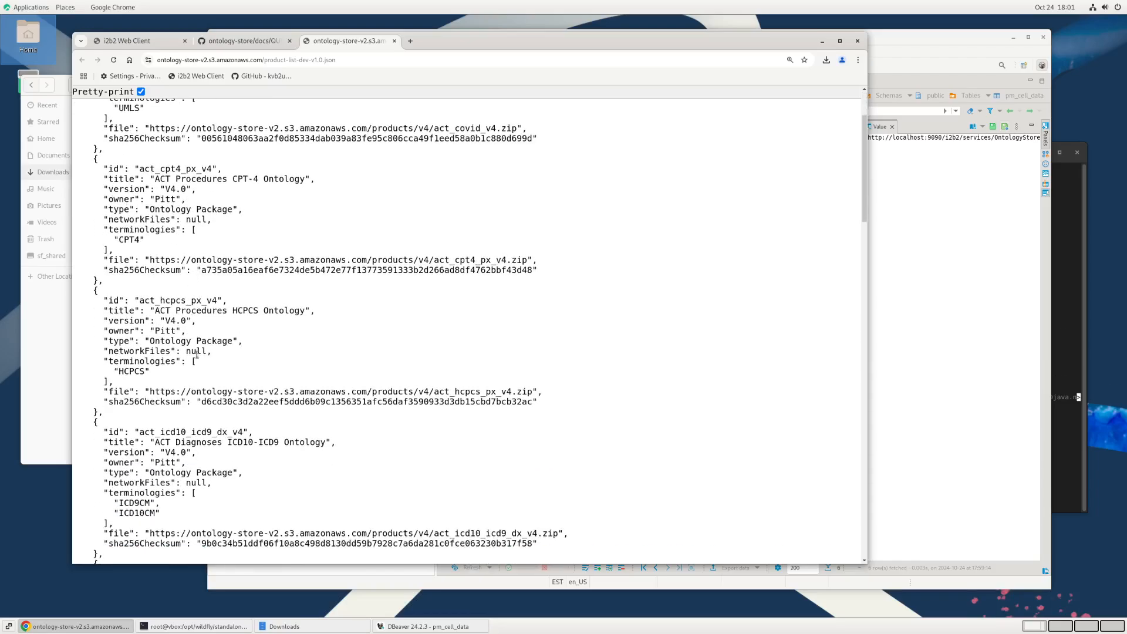
{"action": "scroll", "coordinate": [197, 356], "scroll_direction": "up", "scroll_amount": 2}
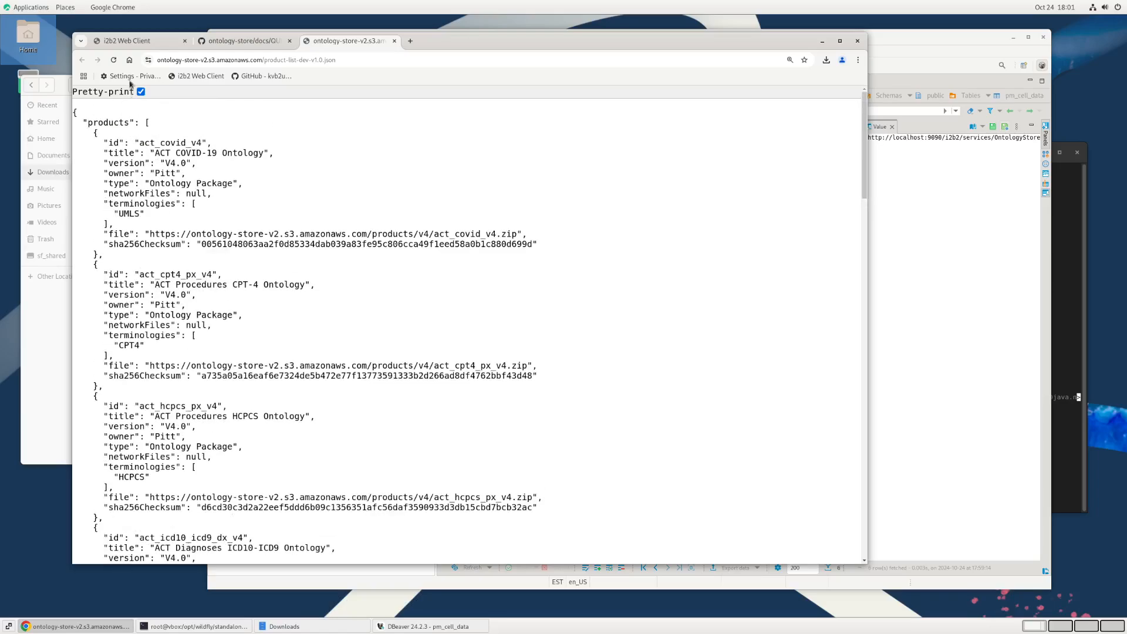
Step: Examine the ACT COVID-19 Ontology entry's title, id, owner, file URL and sha256Checksum, then close the list and return to the guide's hive_cell_params values
{"action": "left_click_drag", "start_coordinate": [157, 152], "coordinate": [264, 153]}
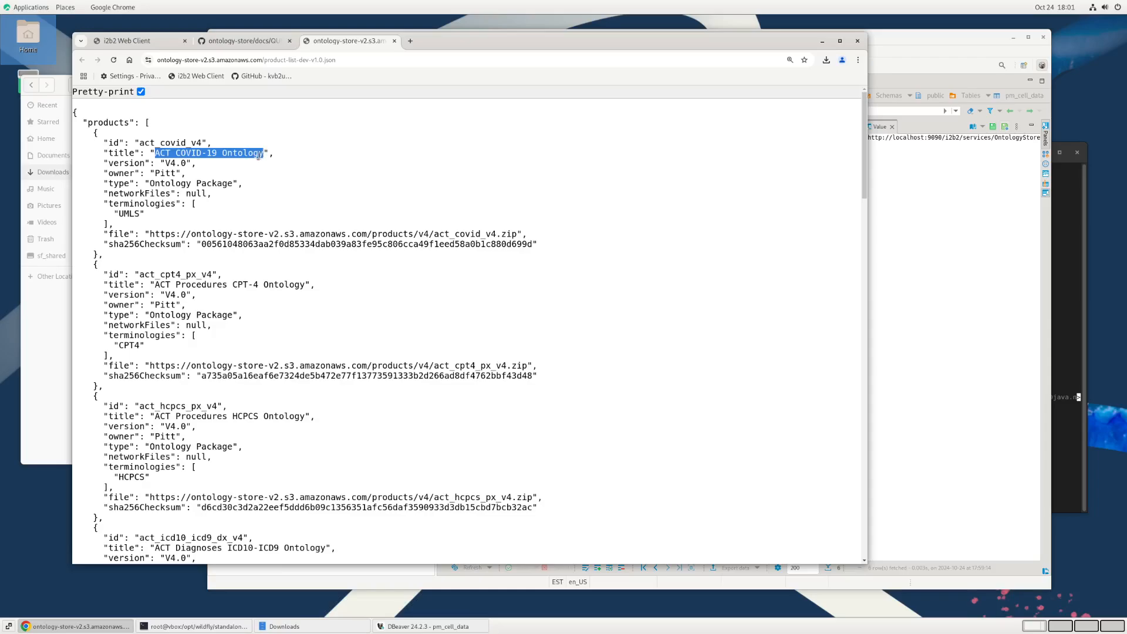
{"action": "double_click", "coordinate": [175, 144]}
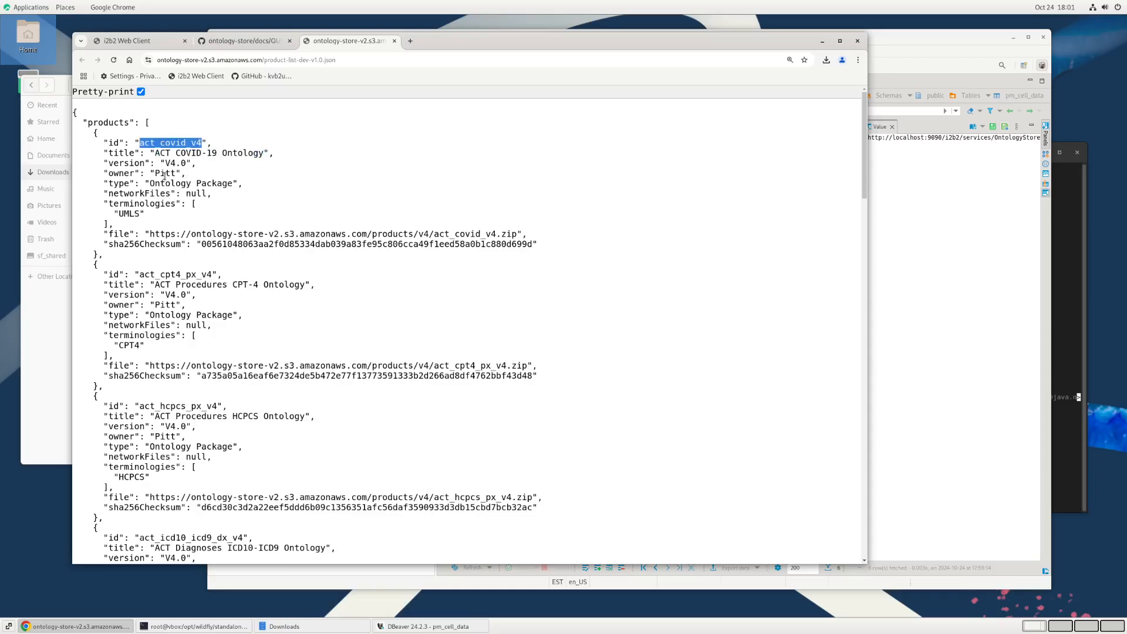
{"action": "double_click", "coordinate": [164, 174]}
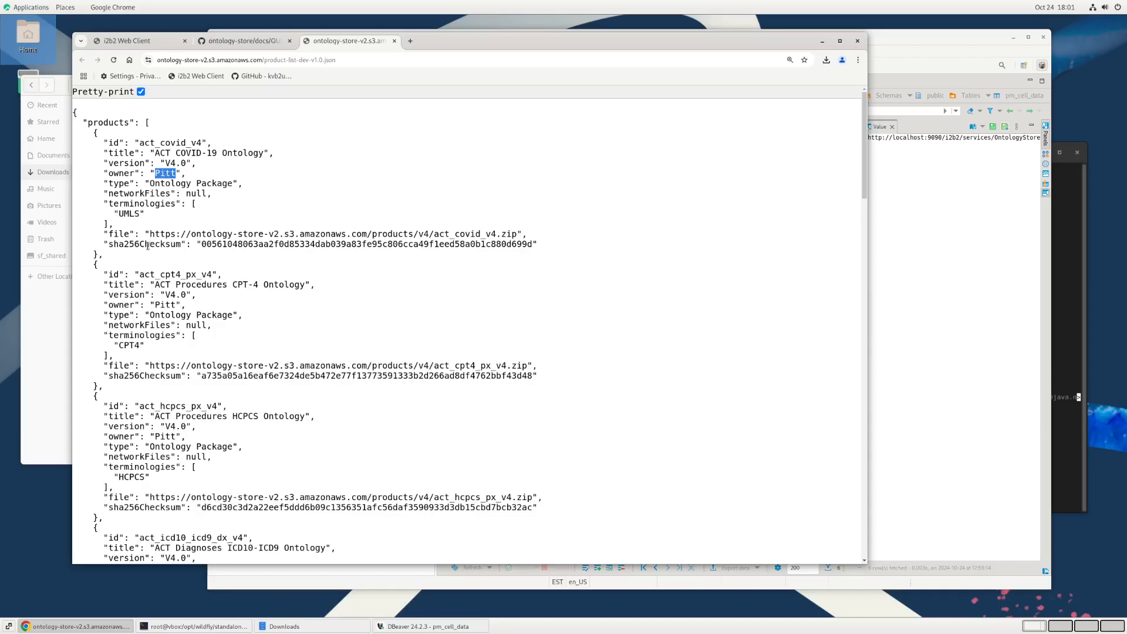
{"action": "left_click_drag", "start_coordinate": [150, 232], "coordinate": [515, 231]}
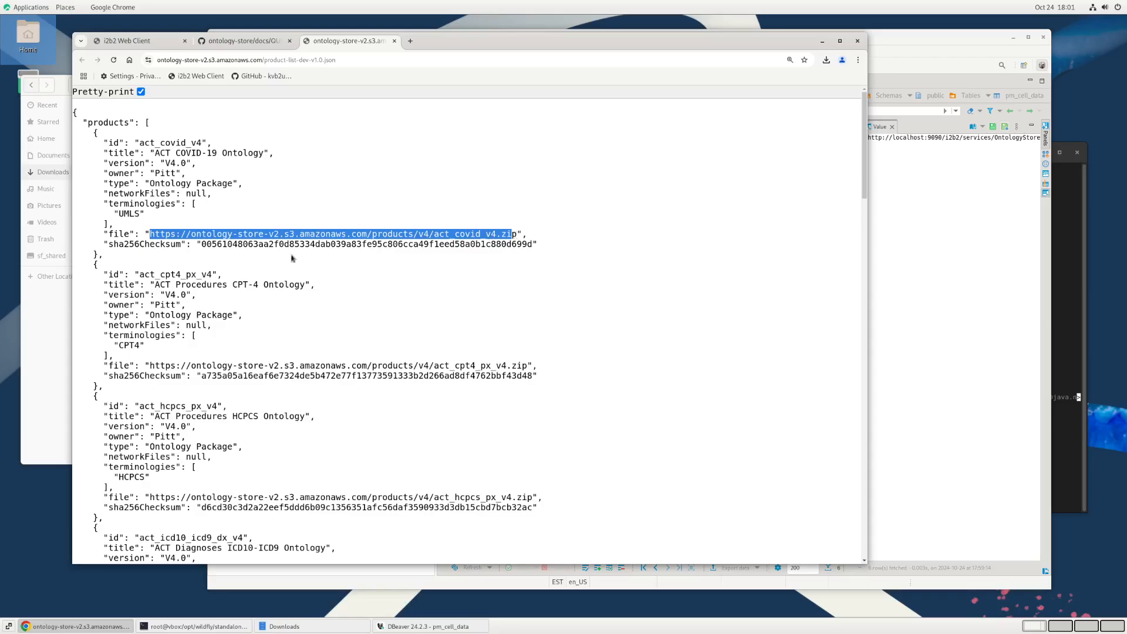
{"action": "double_click", "coordinate": [218, 245]}
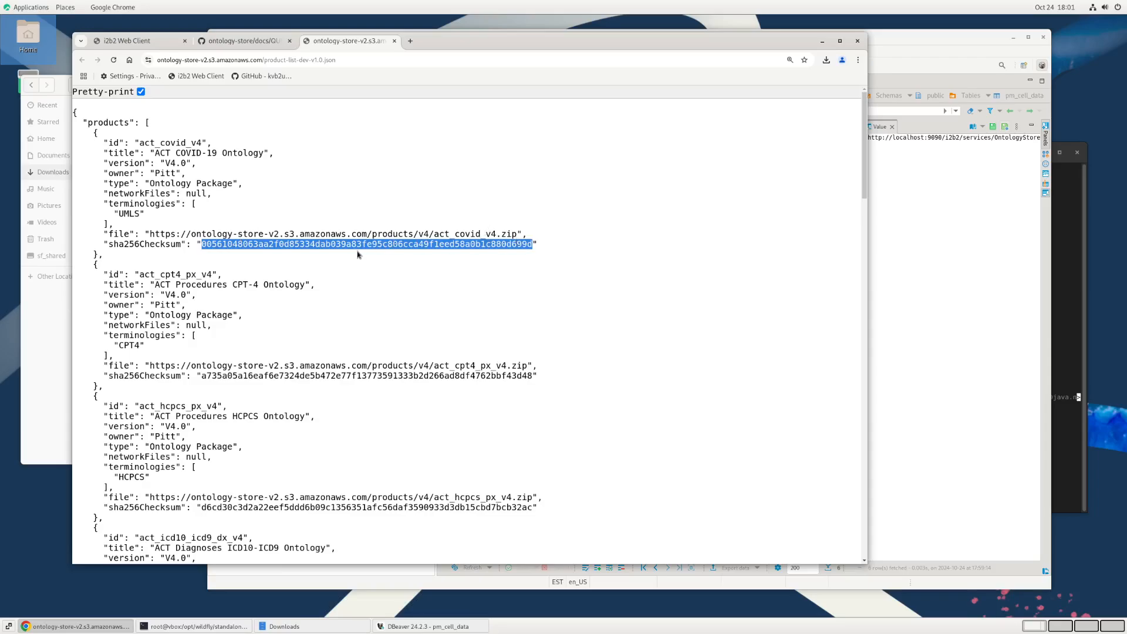
{"action": "double_click", "coordinate": [178, 245]}
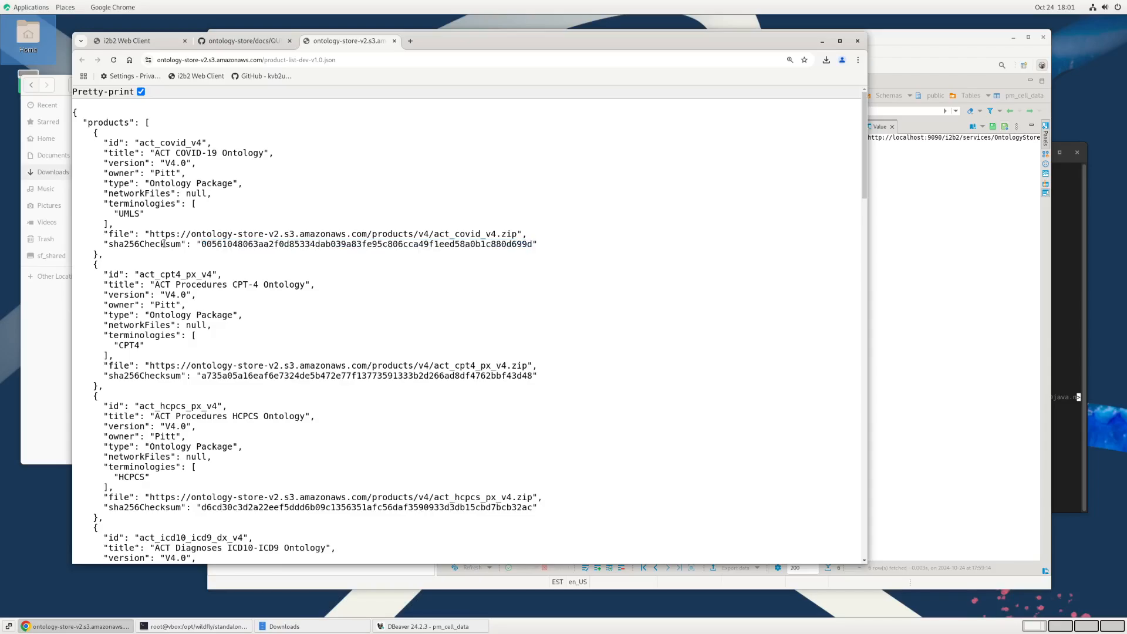
{"action": "double_click", "coordinate": [230, 245]}
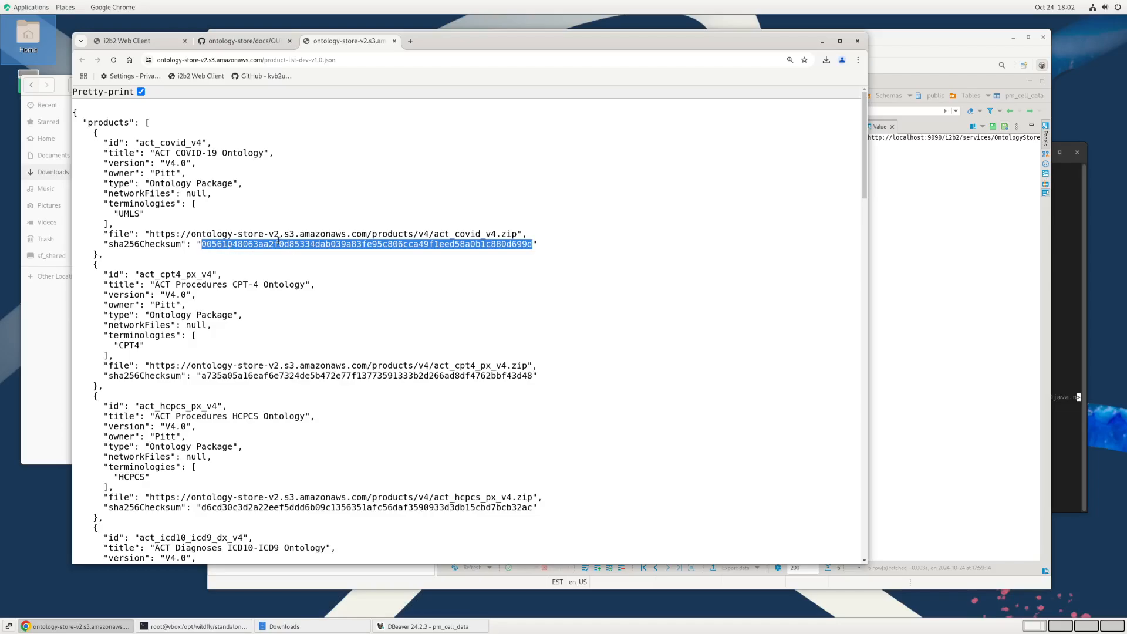
{"action": "left_click", "coordinate": [157, 246]}
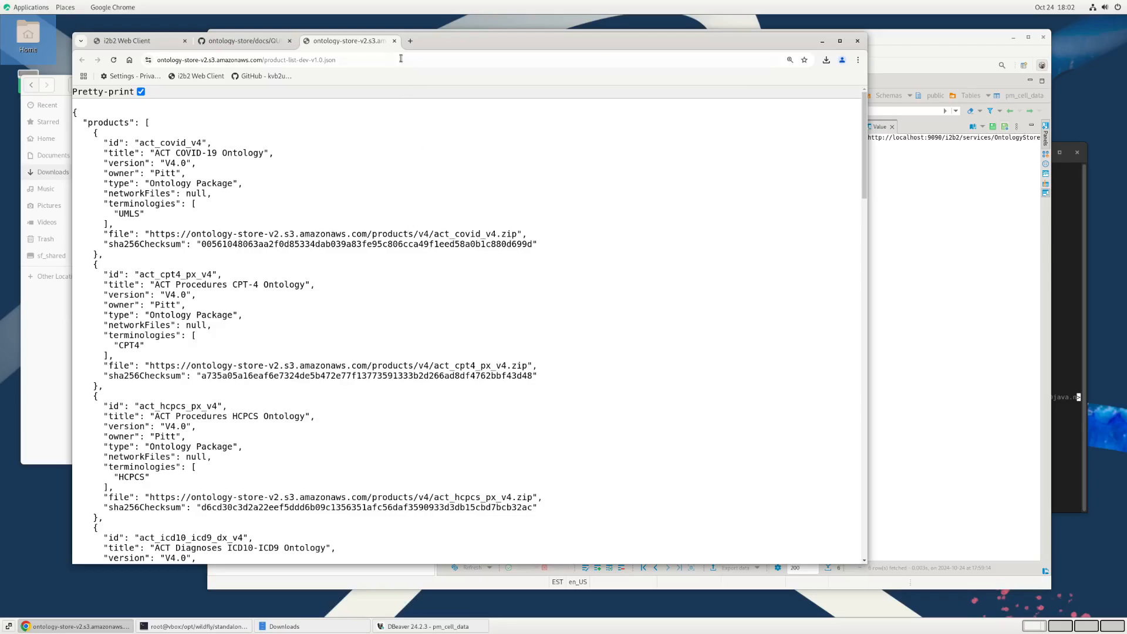
{"action": "left_click", "coordinate": [393, 42]}
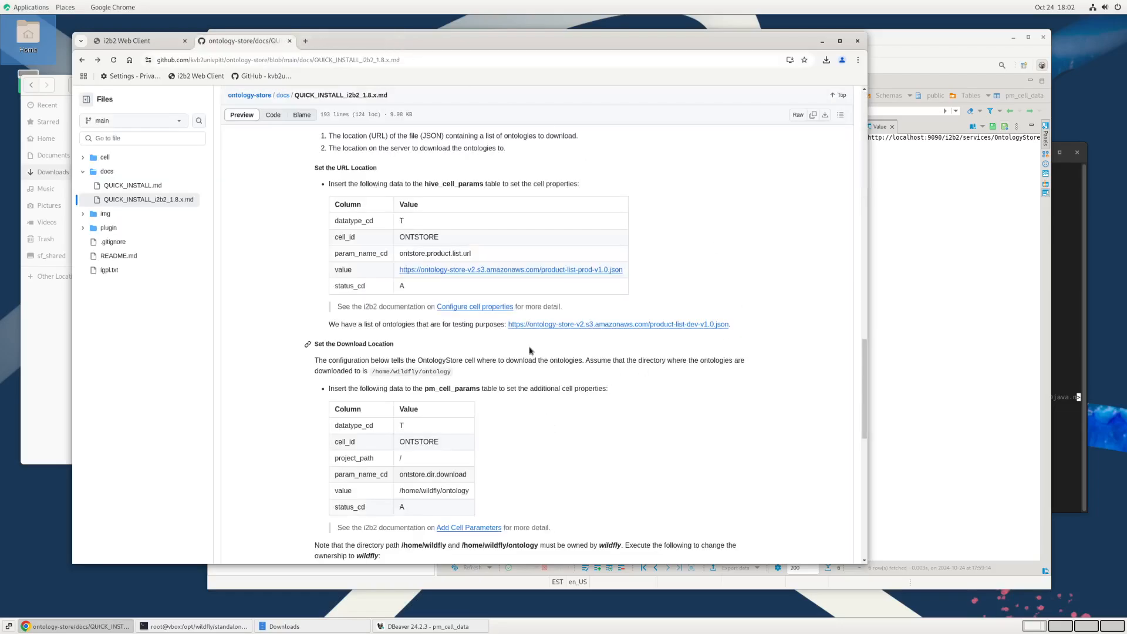
{"action": "scroll", "coordinate": [529, 350], "scroll_direction": "up", "scroll_amount": 3}
{"action": "scroll", "coordinate": [529, 350], "scroll_direction": "down", "scroll_amount": 2}
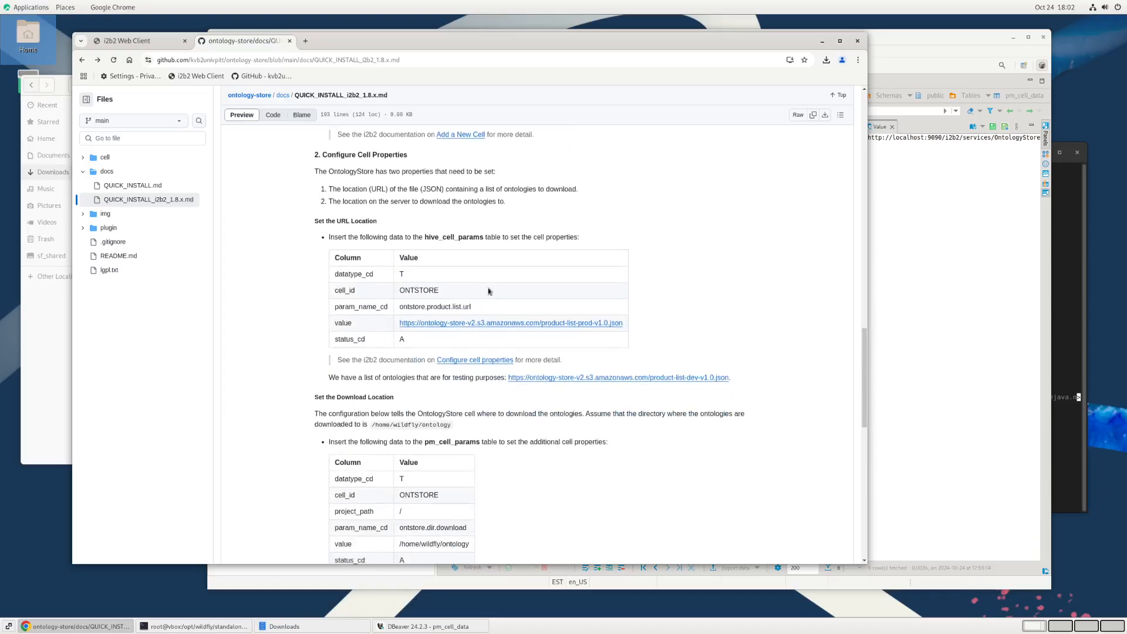
Step: Switch to DBeaver and open the hive_cell_params table data from the public schema of the i2b2-i2b2hive connection
{"action": "double_click", "coordinate": [448, 237]}
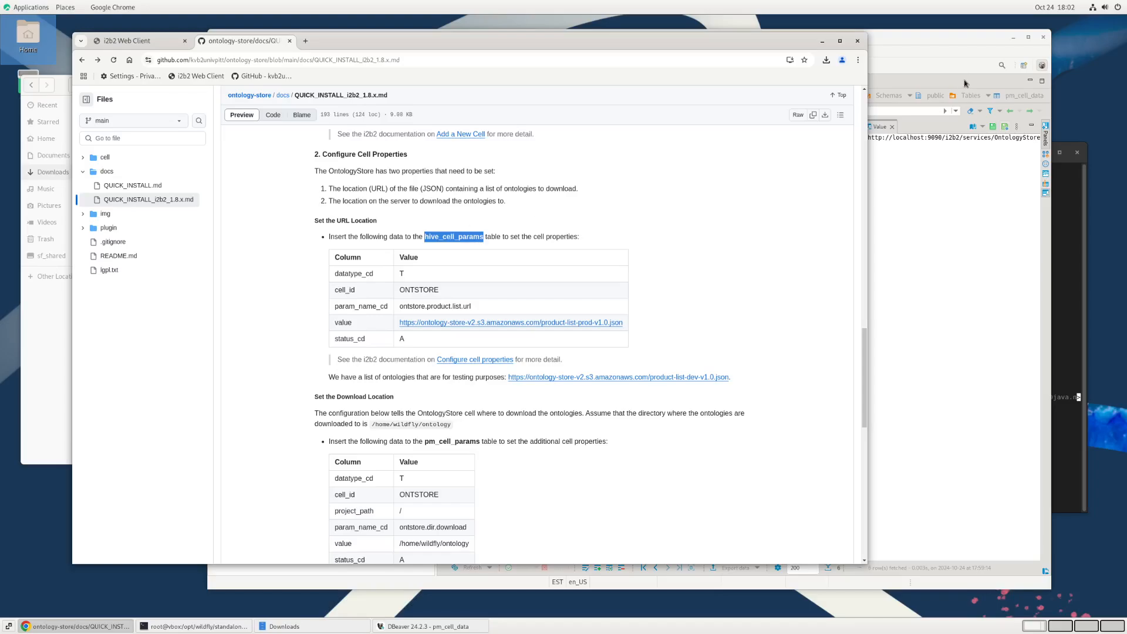
{"action": "left_click", "coordinate": [948, 42]}
{"action": "scroll", "coordinate": [294, 241], "scroll_direction": "up", "scroll_amount": 1}
{"action": "scroll", "coordinate": [293, 241], "scroll_direction": "up", "scroll_amount": 4}
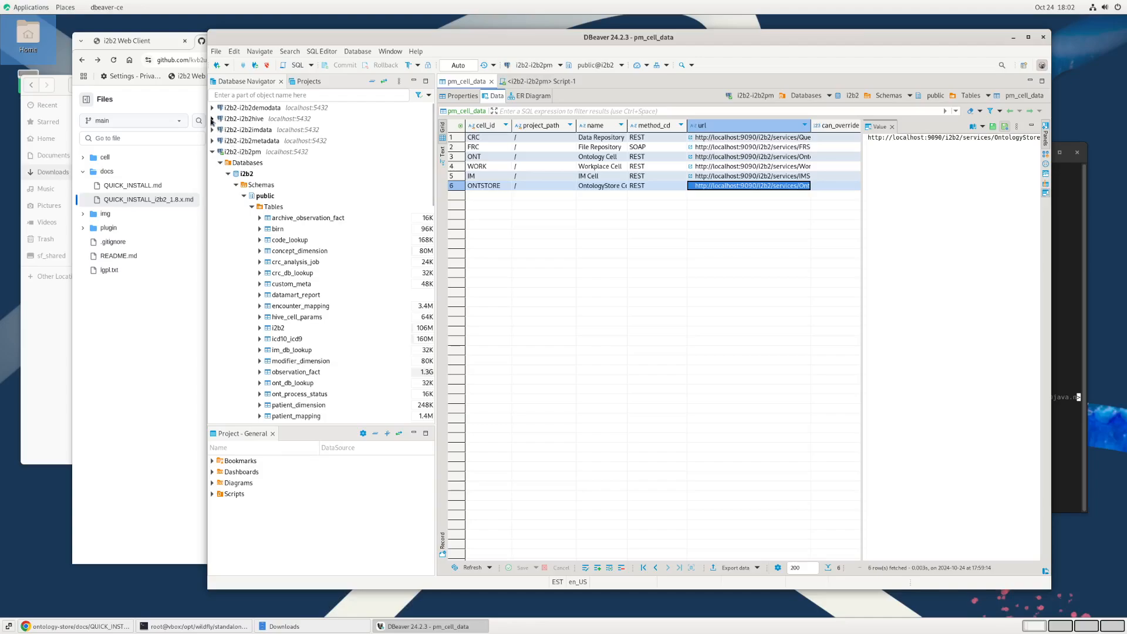
{"action": "left_click", "coordinate": [212, 120]}
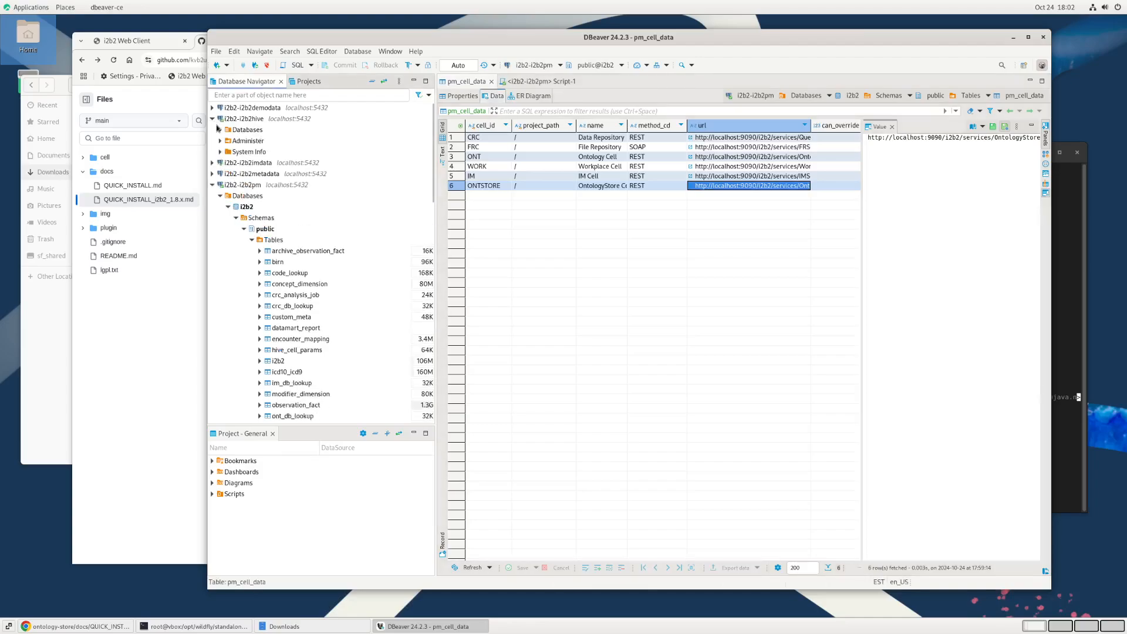
{"action": "left_click", "coordinate": [220, 129]}
{"action": "left_click", "coordinate": [228, 141]}
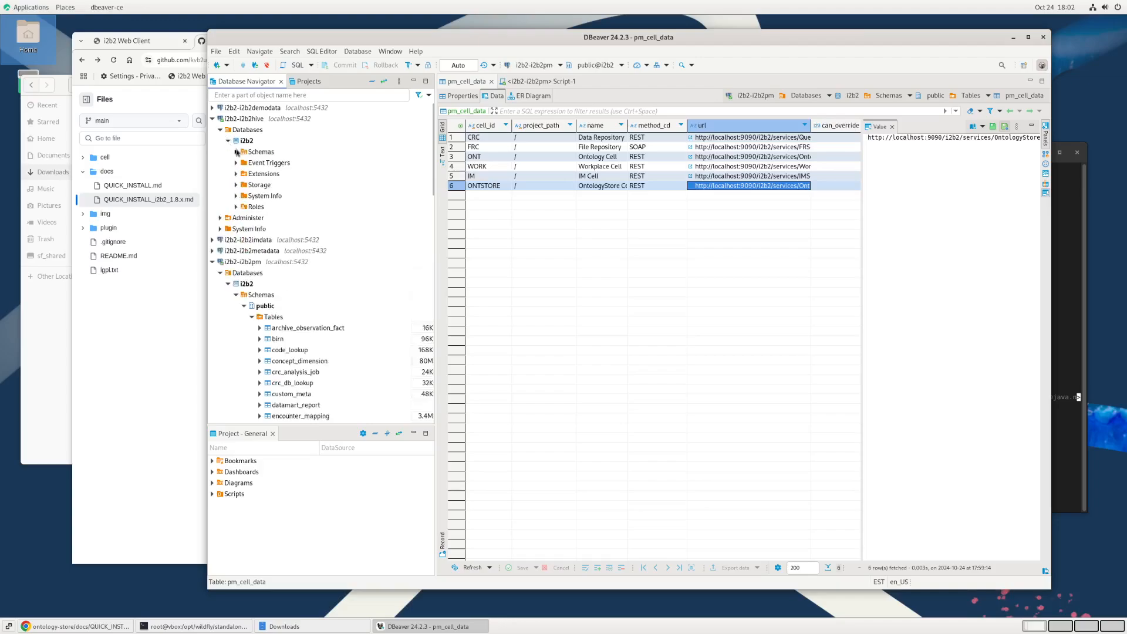
{"action": "left_click", "coordinate": [237, 152]}
{"action": "left_click", "coordinate": [244, 163]}
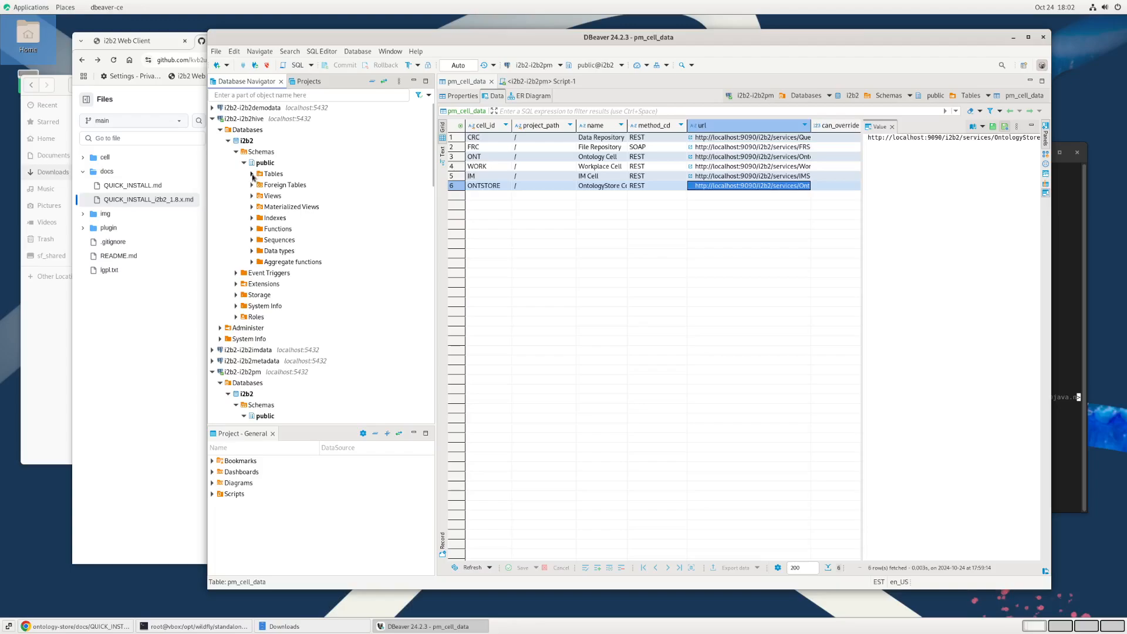
{"action": "left_click", "coordinate": [252, 174]}
{"action": "scroll", "coordinate": [354, 375], "scroll_direction": "down", "scroll_amount": 1}
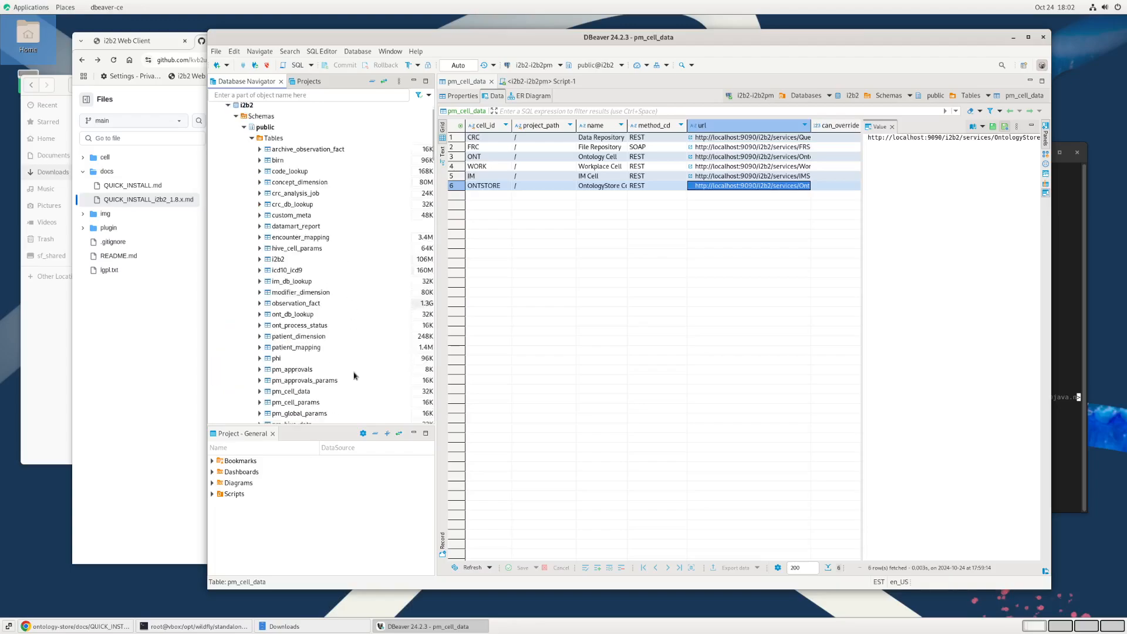
{"action": "double_click", "coordinate": [298, 249]}
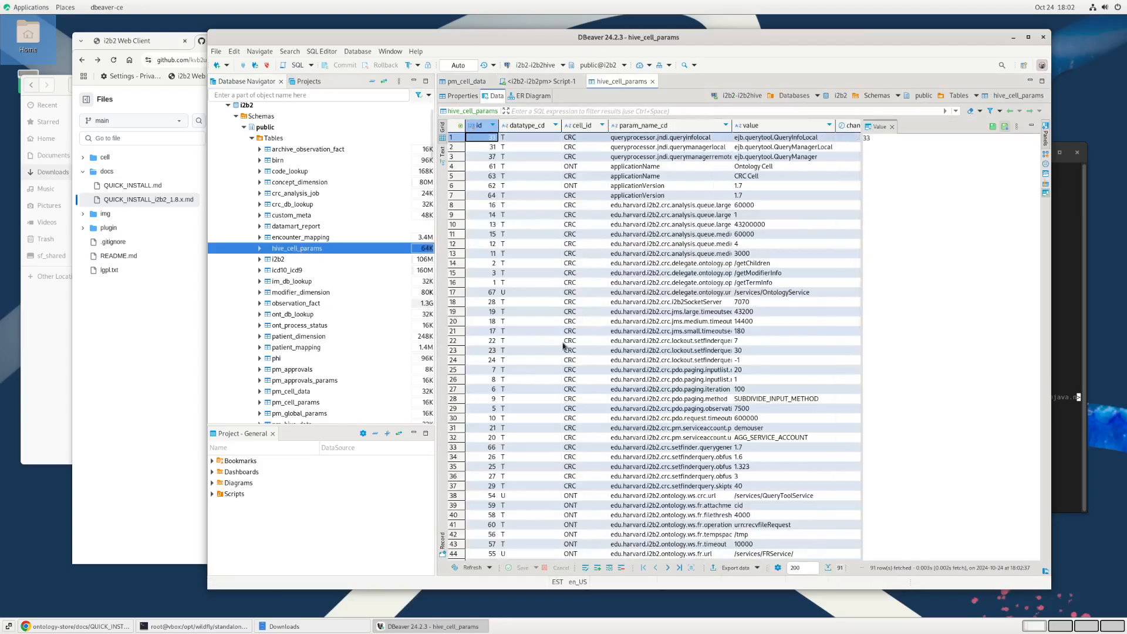
{"action": "scroll", "coordinate": [565, 352], "scroll_direction": "down", "scroll_amount": 10}
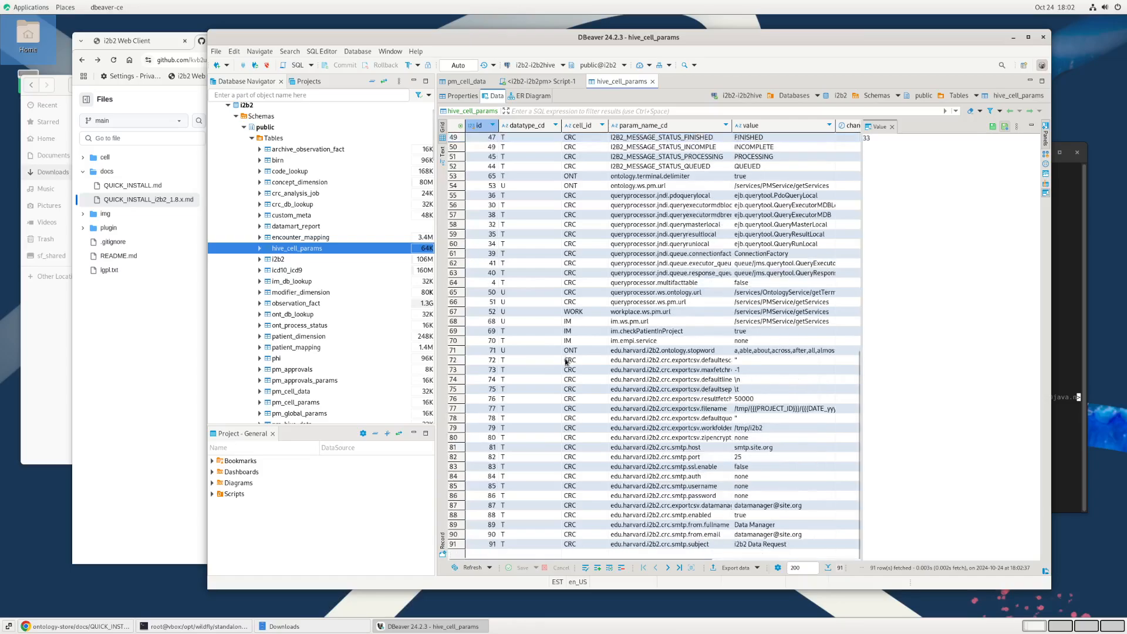
Step: Return to the guide in the browser and check the param_name_cd value listed for the hive_cell_params row
{"action": "left_click", "coordinate": [153, 380]}
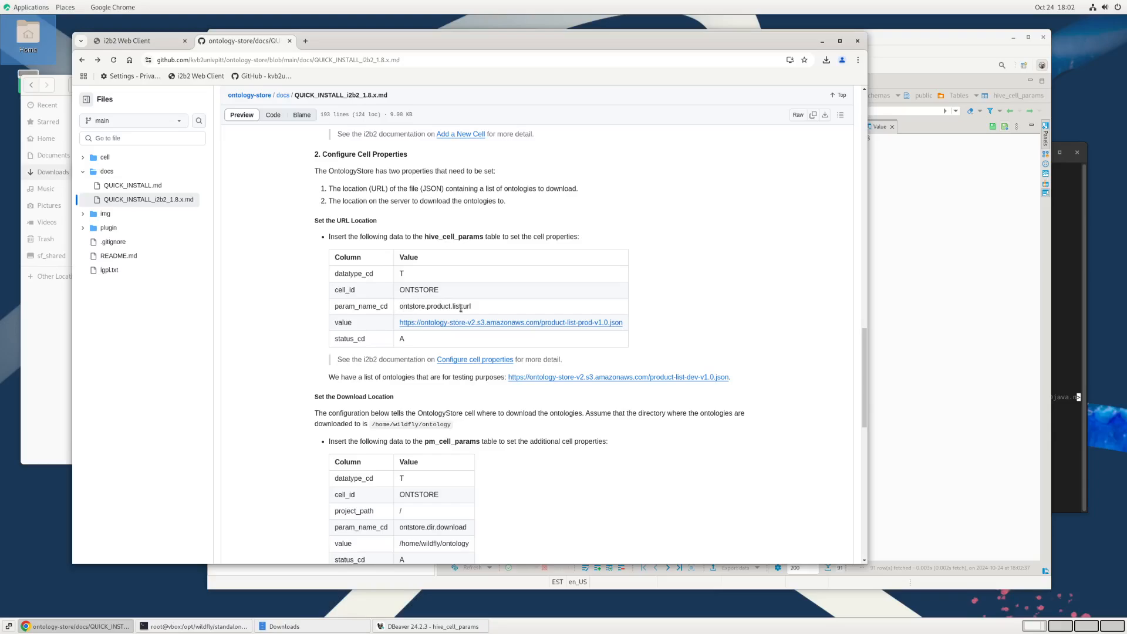
{"action": "double_click", "coordinate": [457, 306]}
{"action": "left_click", "coordinate": [521, 306]}
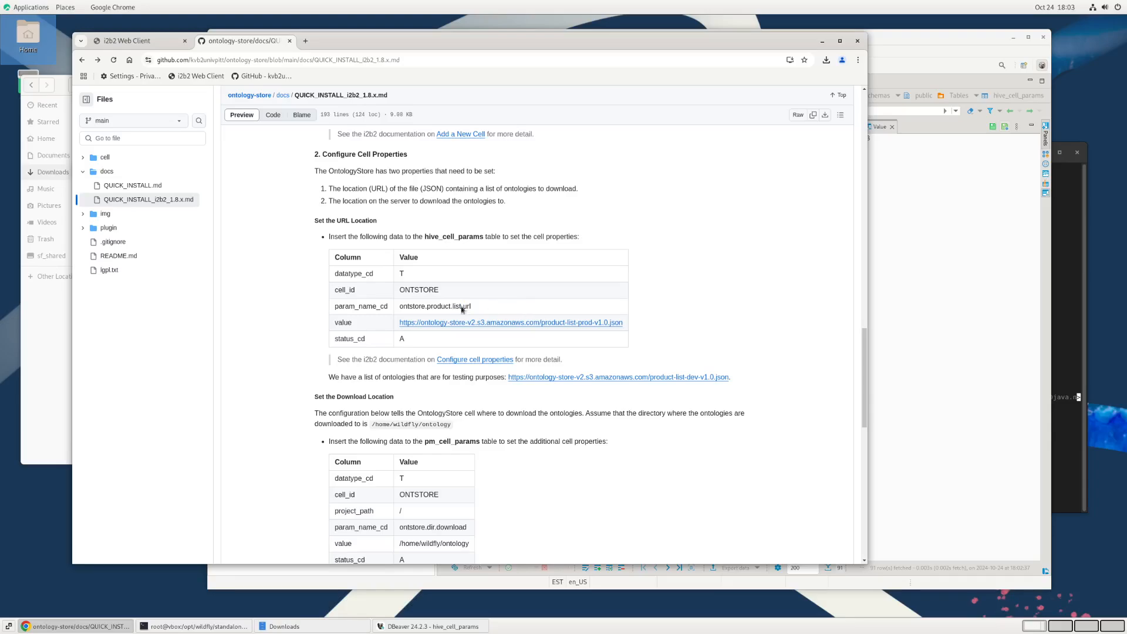
Step: In DBeaver, open the i2b2-i2b2hive SQL script and run its insert of the ONTSTORE ontstore.product.list.url row, pointing to product-list-dev-v1.0.json, into hive_cell_params
{"action": "left_click", "coordinate": [954, 277]}
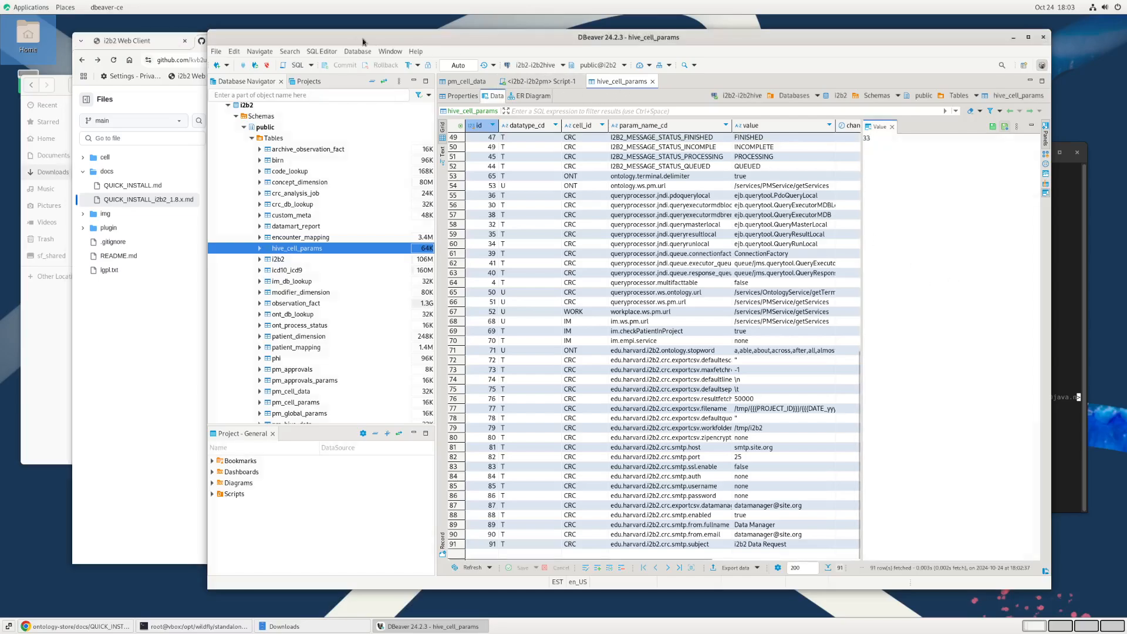
{"action": "left_click", "coordinate": [321, 51]}
{"action": "key", "text": "Escape"}
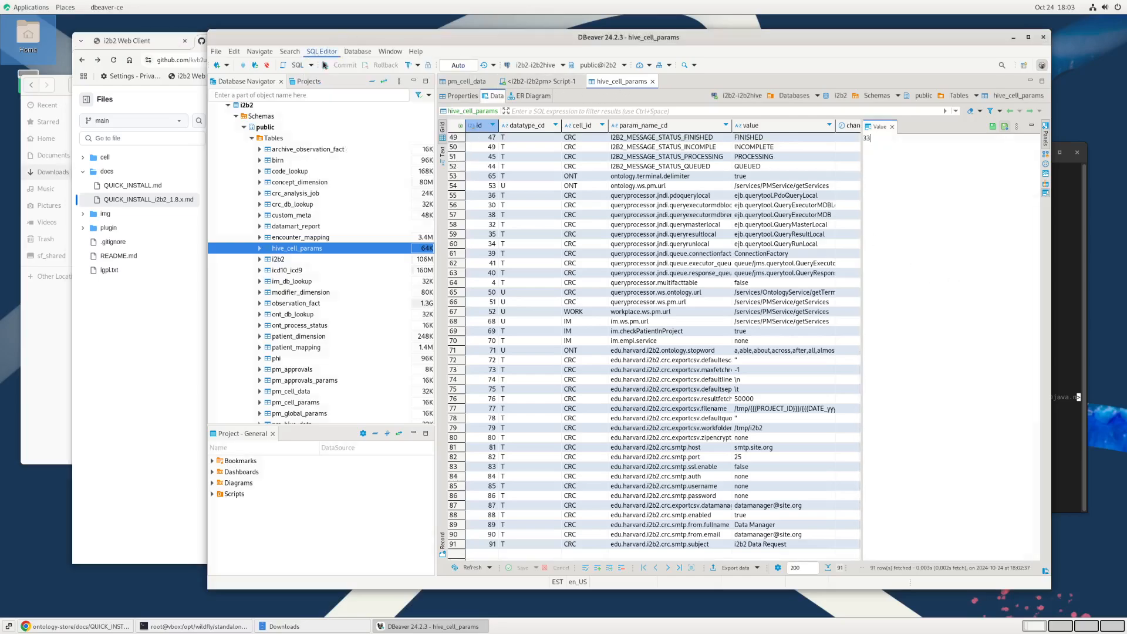
{"action": "key", "text": "F3"}
{"action": "double_click", "coordinate": [613, 229]}
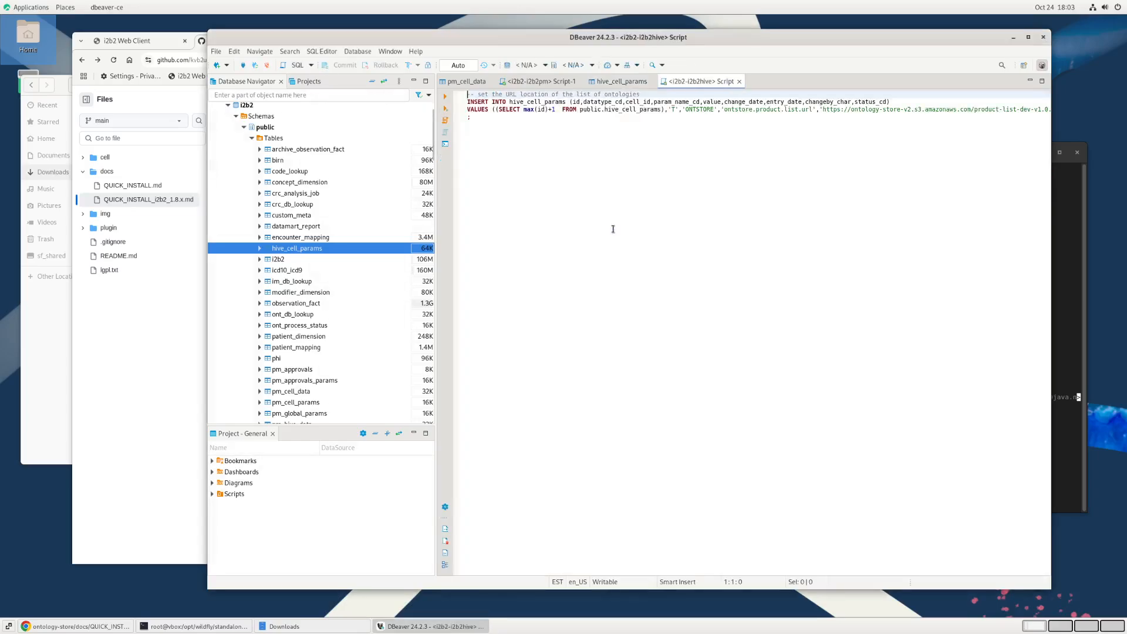
{"action": "left_click", "coordinate": [480, 110]}
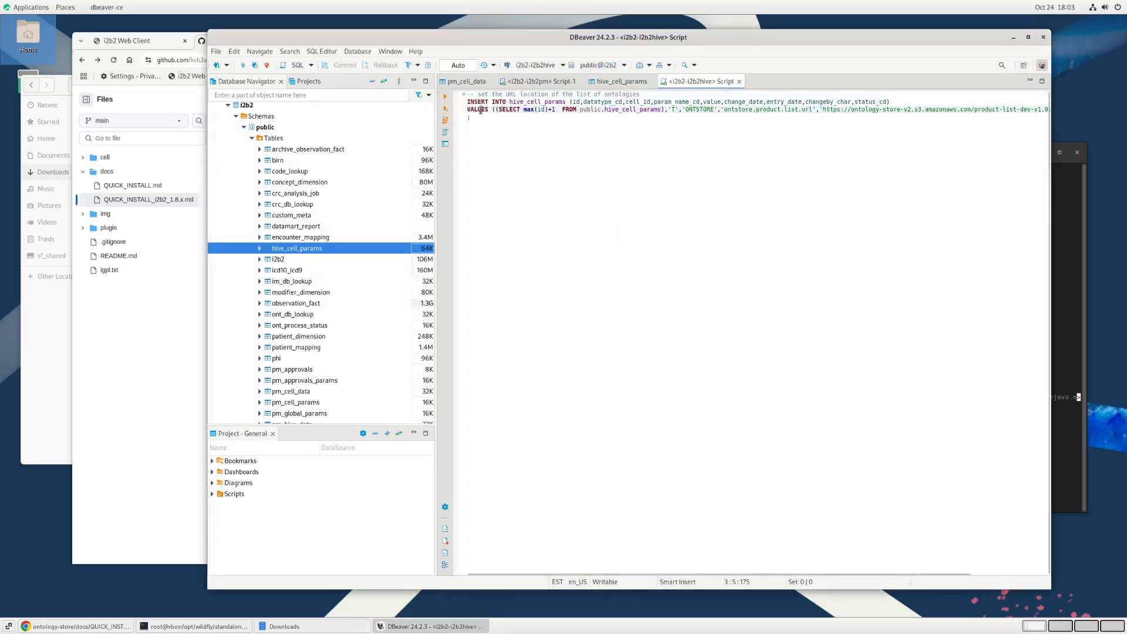
{"action": "left_click", "coordinate": [550, 114]}
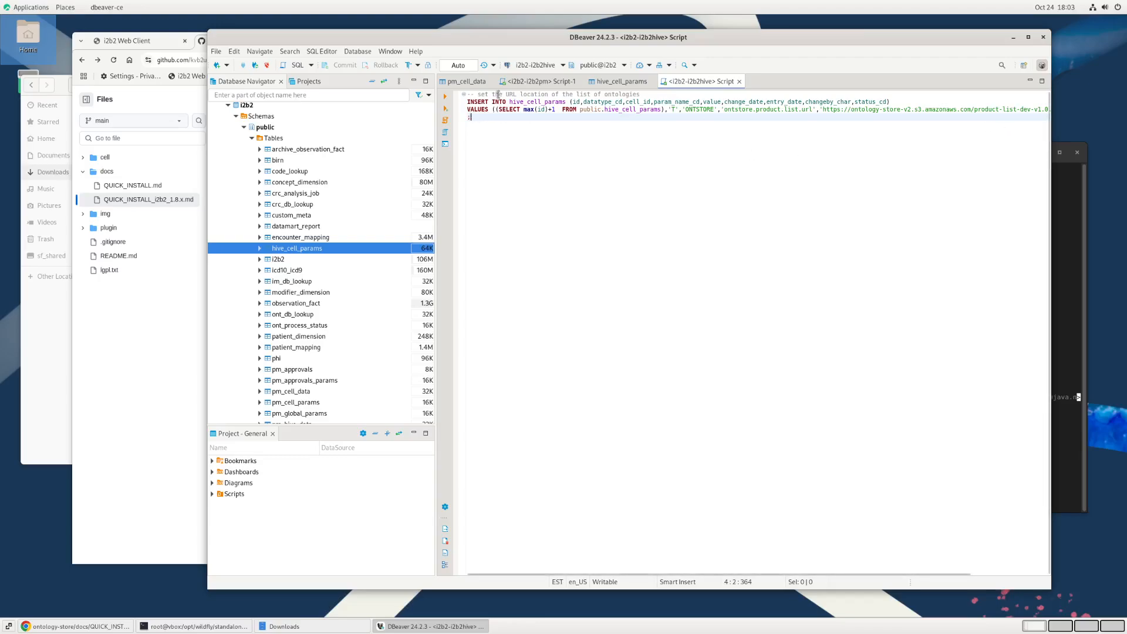
{"action": "key", "text": "ctrl+Return"}
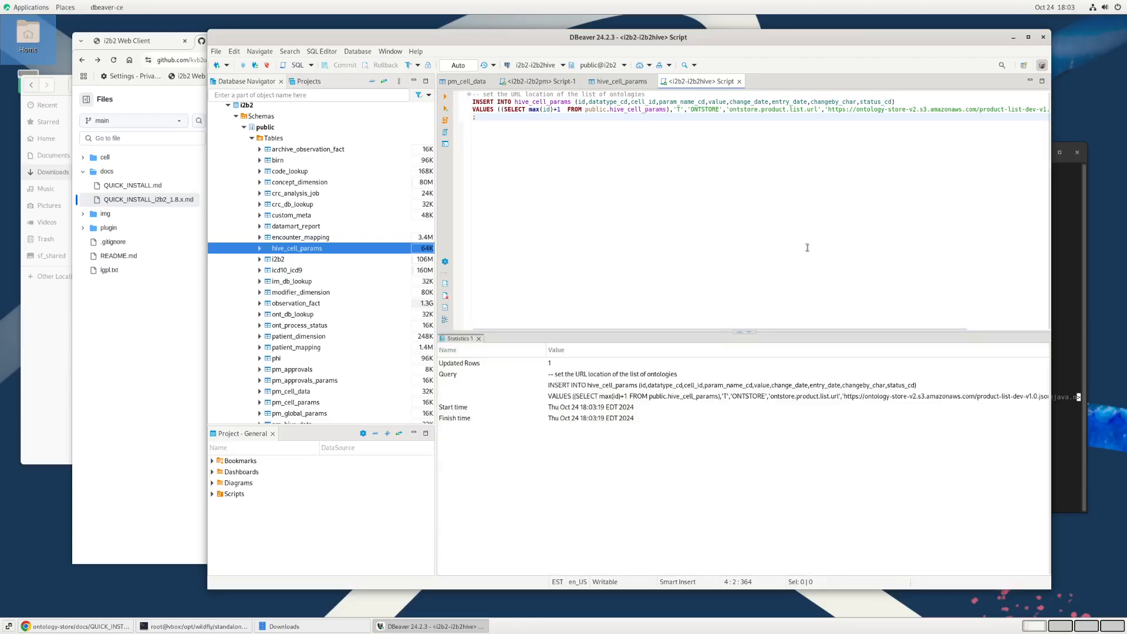
Step: Refresh the hive_cell_params data, close the value viewer, and inspect the newly inserted ONTSTORE row across all columns
{"action": "left_click", "coordinate": [622, 81]}
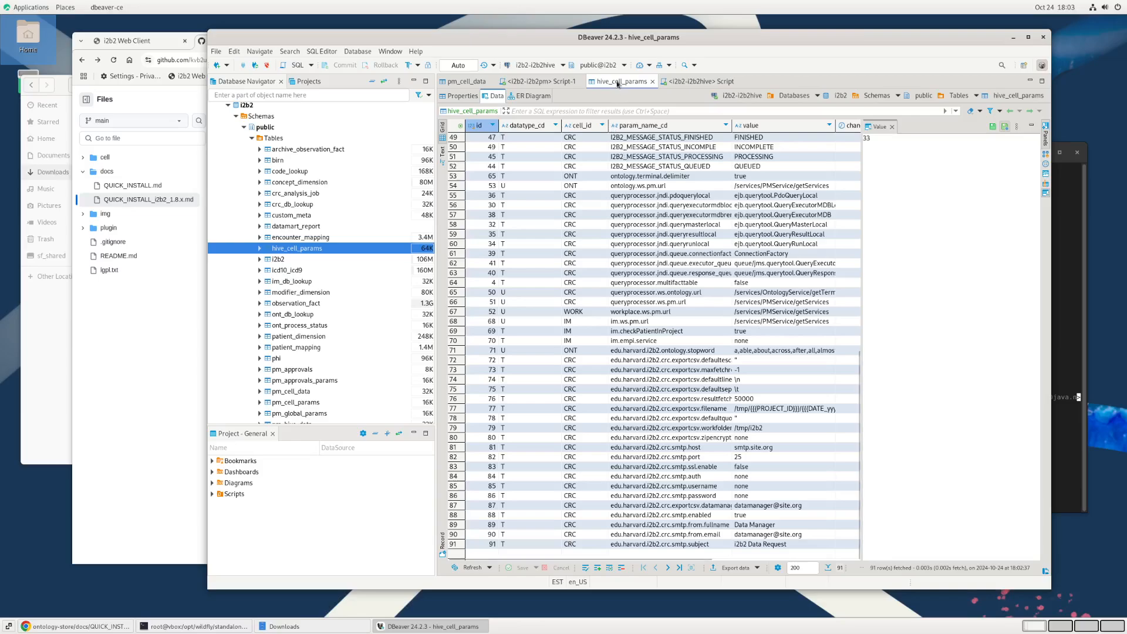
{"action": "key", "text": "F5"}
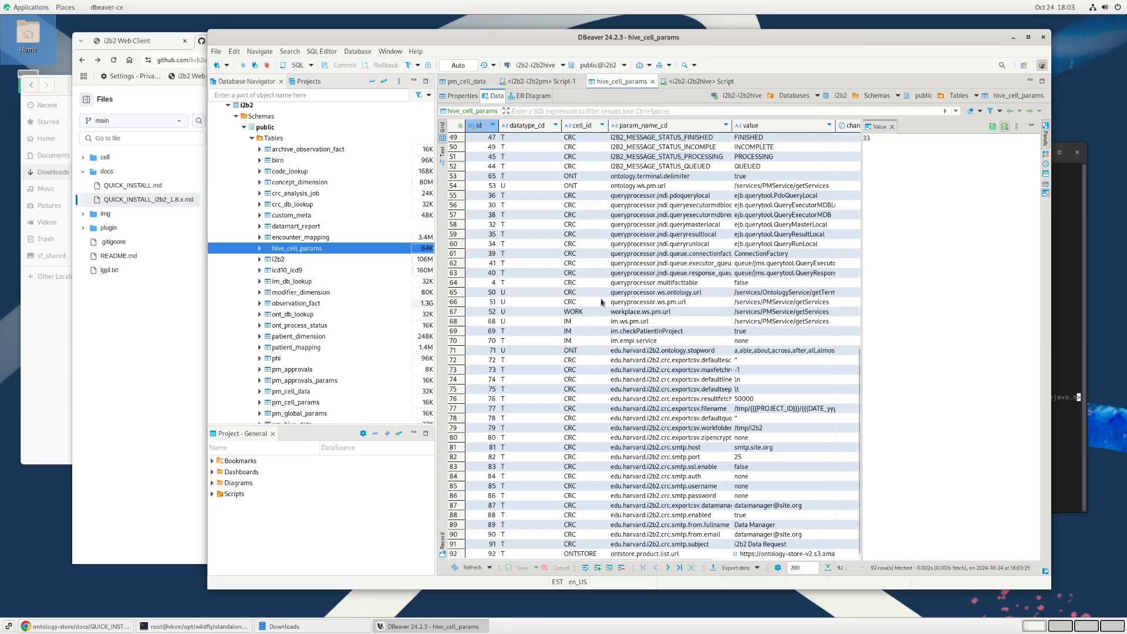
{"action": "scroll", "coordinate": [601, 301], "scroll_direction": "down", "scroll_amount": 1}
{"action": "left_click", "coordinate": [892, 126]}
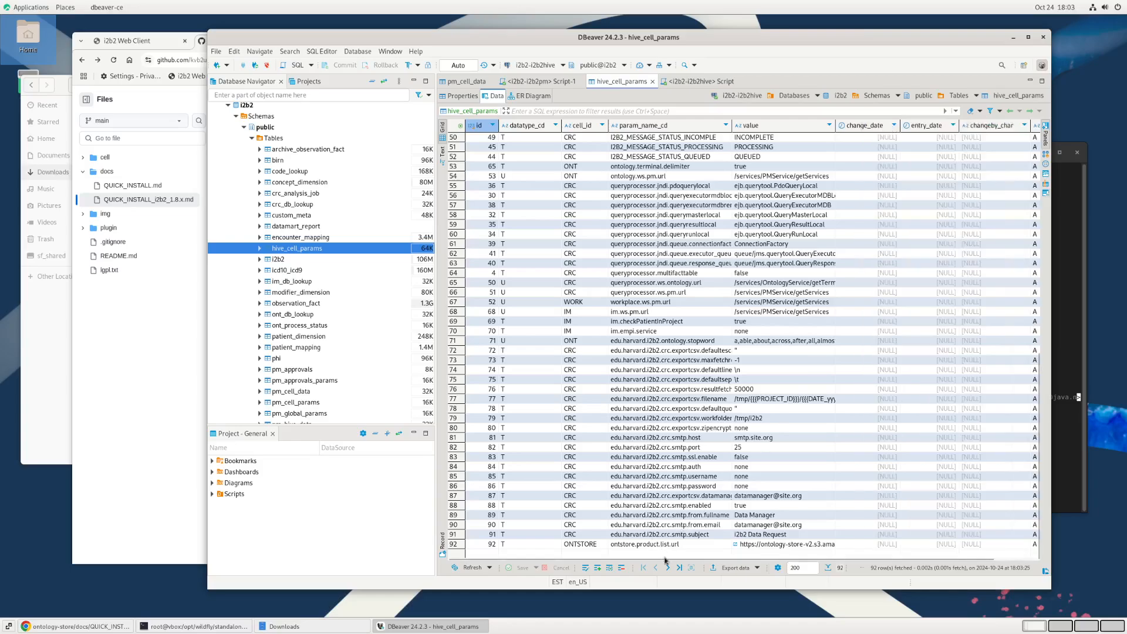
{"action": "scroll", "coordinate": [666, 562], "scroll_direction": "right", "scroll_amount": 2}
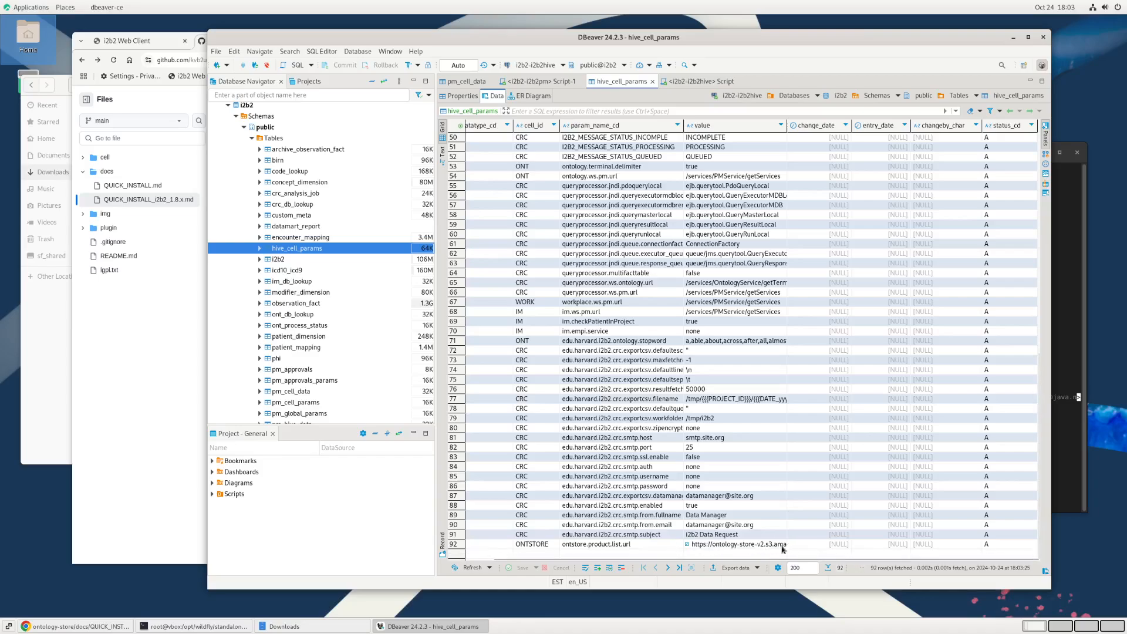
Step: Go back to the guide in the browser, view its linked Configure cell properties documentation in a new tab, and close it
{"action": "left_click", "coordinate": [164, 500]}
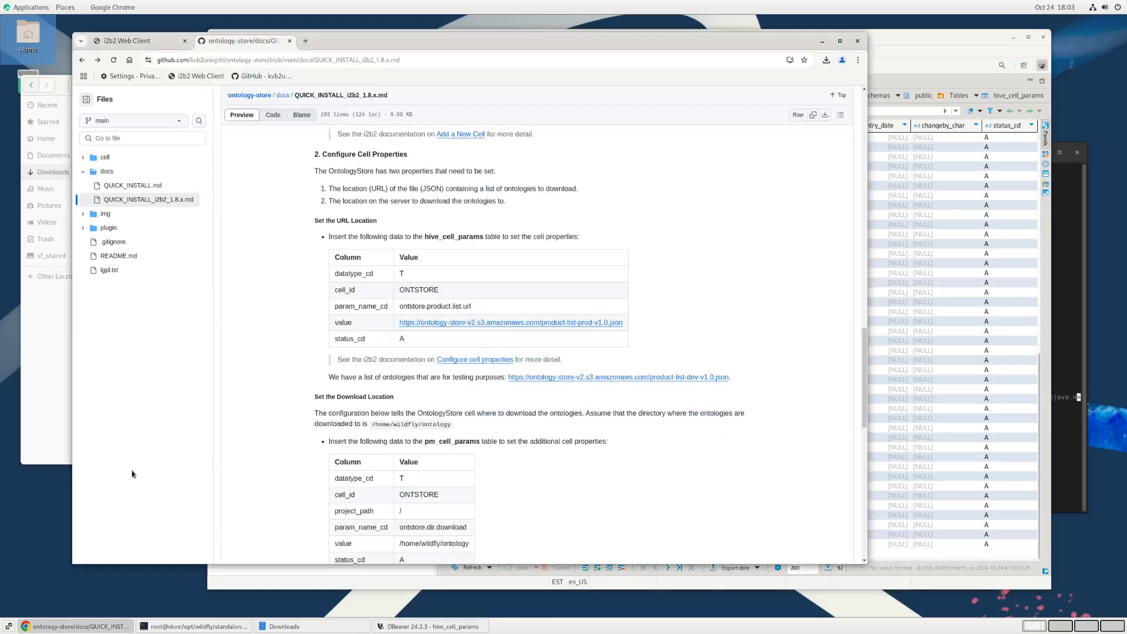
{"action": "scroll", "coordinate": [529, 346], "scroll_direction": "down", "scroll_amount": 3}
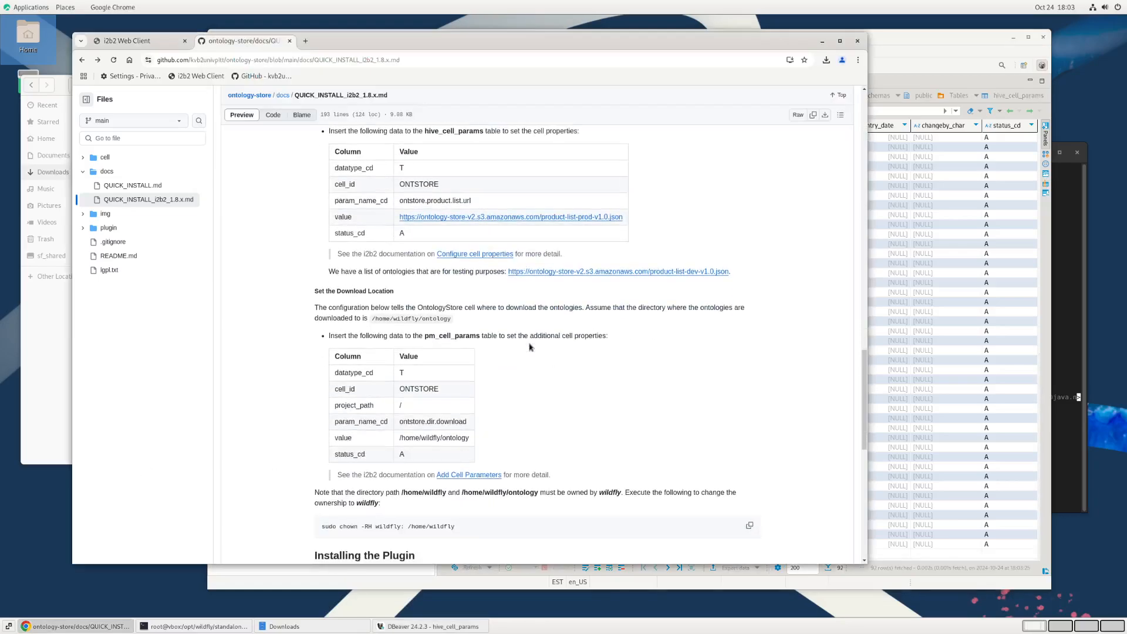
{"action": "scroll", "coordinate": [529, 346], "scroll_direction": "up", "scroll_amount": 3}
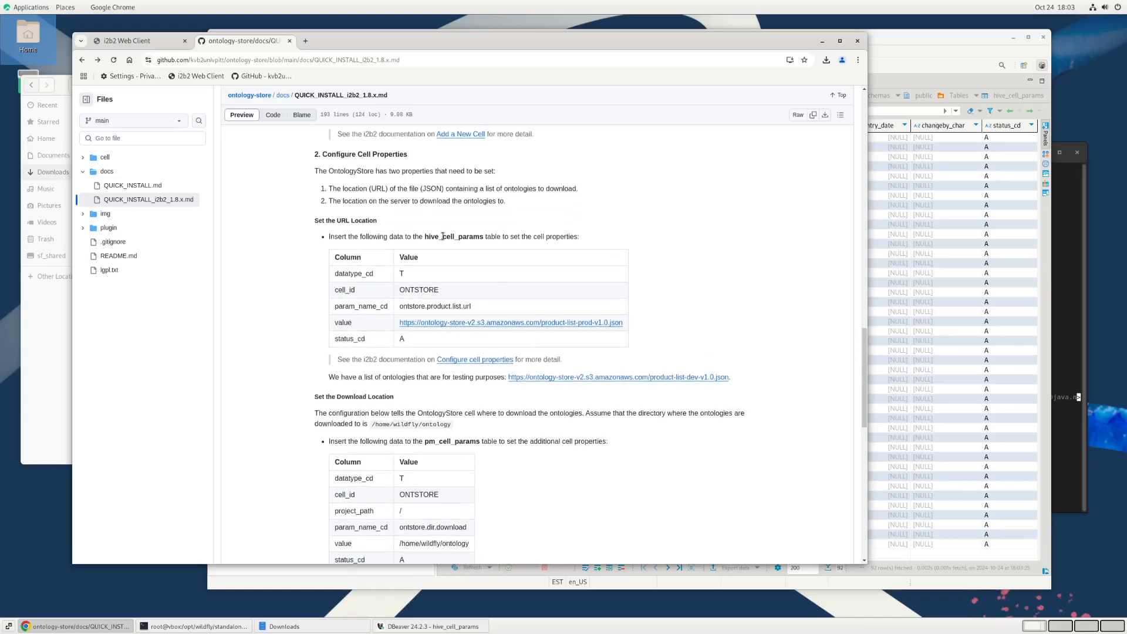
{"action": "scroll", "coordinate": [448, 254], "scroll_direction": "up", "scroll_amount": 3}
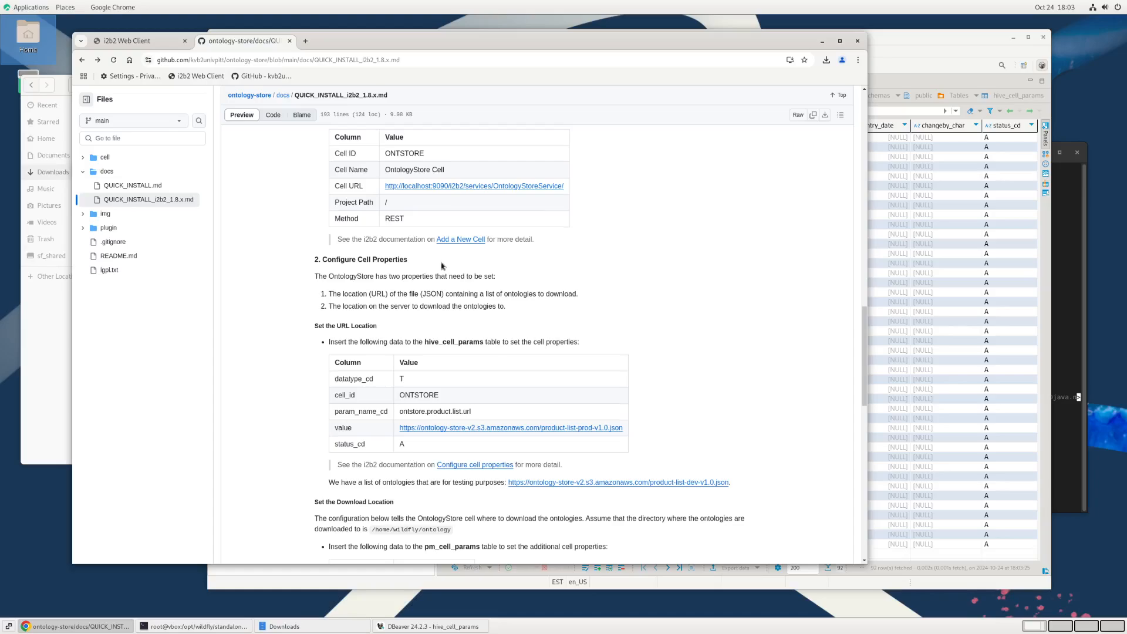
{"action": "scroll", "coordinate": [651, 367], "scroll_direction": "down", "scroll_amount": 3}
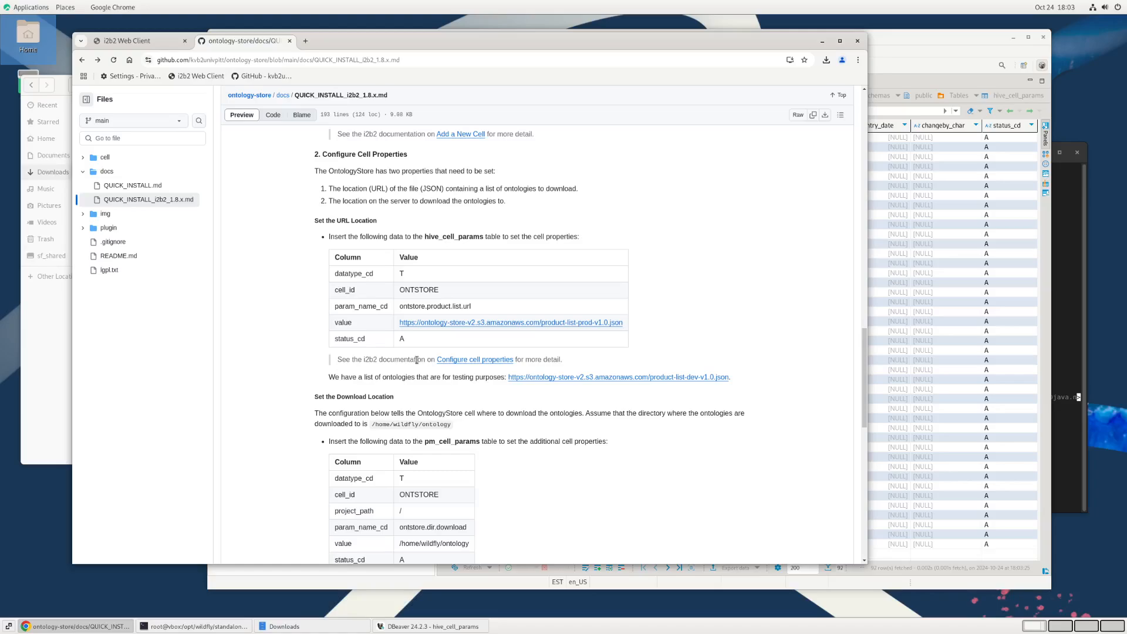
{"action": "right_click", "coordinate": [483, 361]}
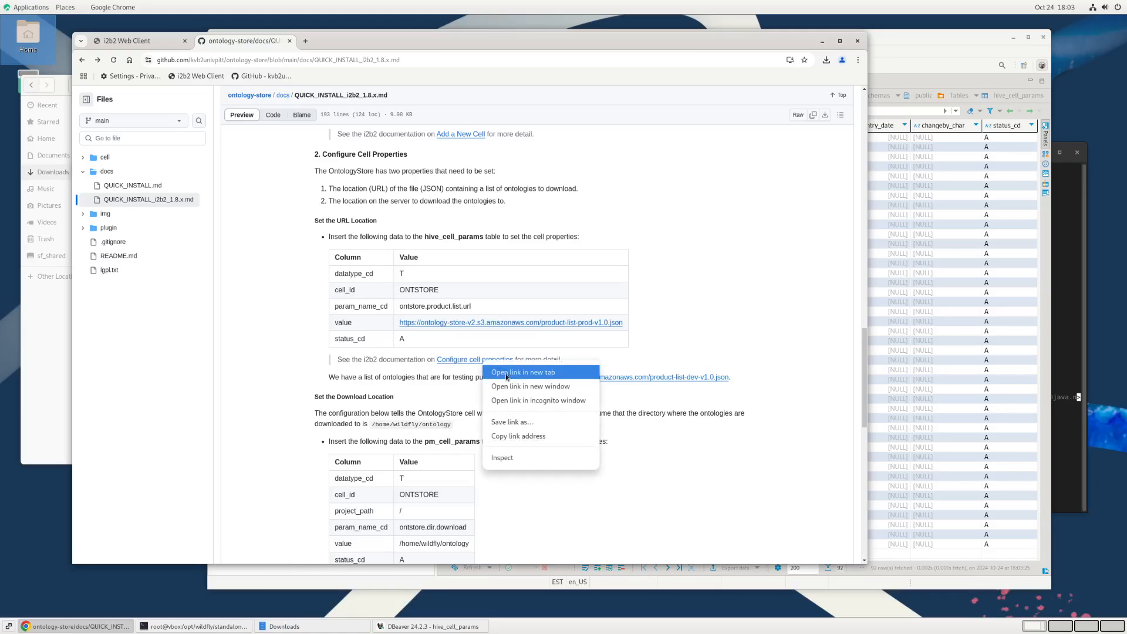
{"action": "left_click", "coordinate": [505, 374]}
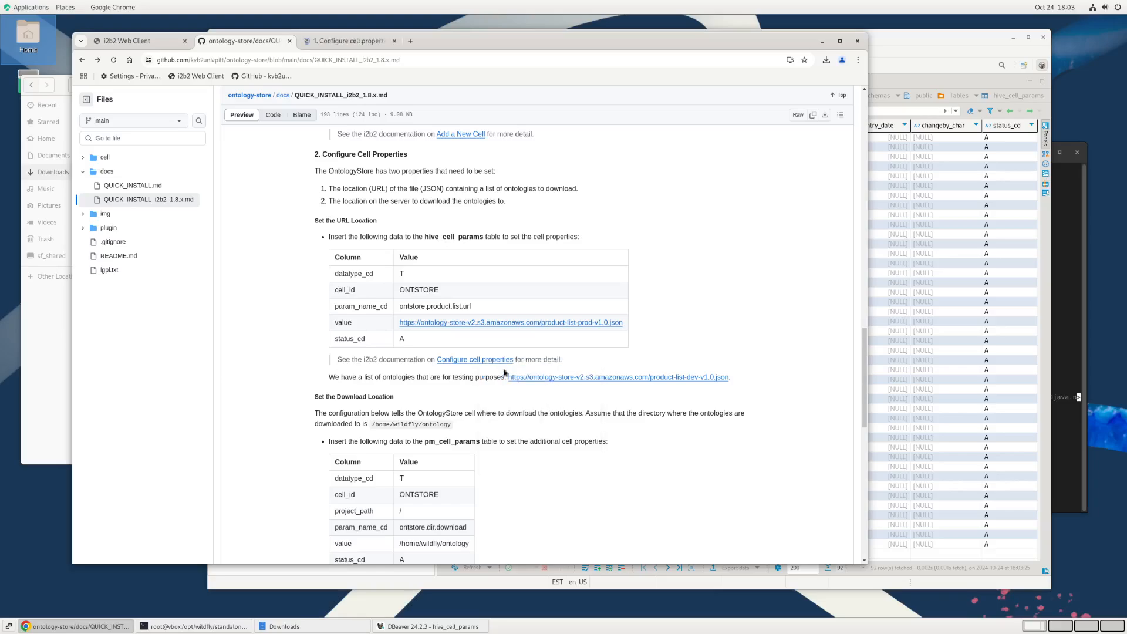
{"action": "left_click", "coordinate": [336, 44]}
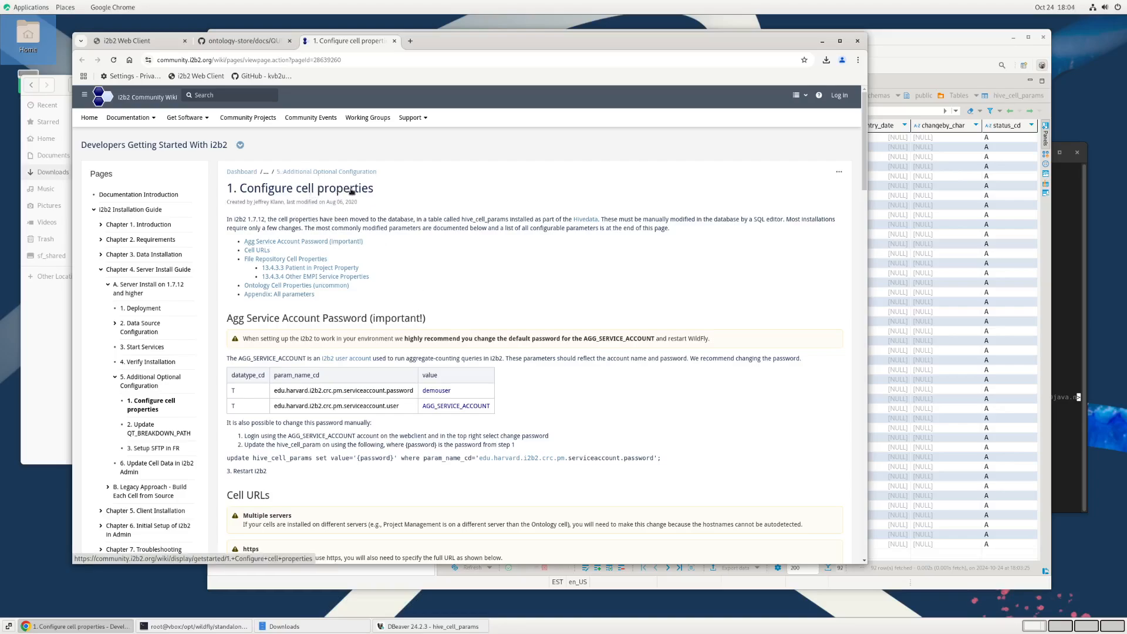
{"action": "left_click", "coordinate": [394, 45]}
Step: Read the guide's Set the Download Location section, covering the pm_cell_params values, the /home/wildfly/ontology path and the wildfly ownership command
{"action": "scroll", "coordinate": [633, 427], "scroll_direction": "down", "scroll_amount": 3}
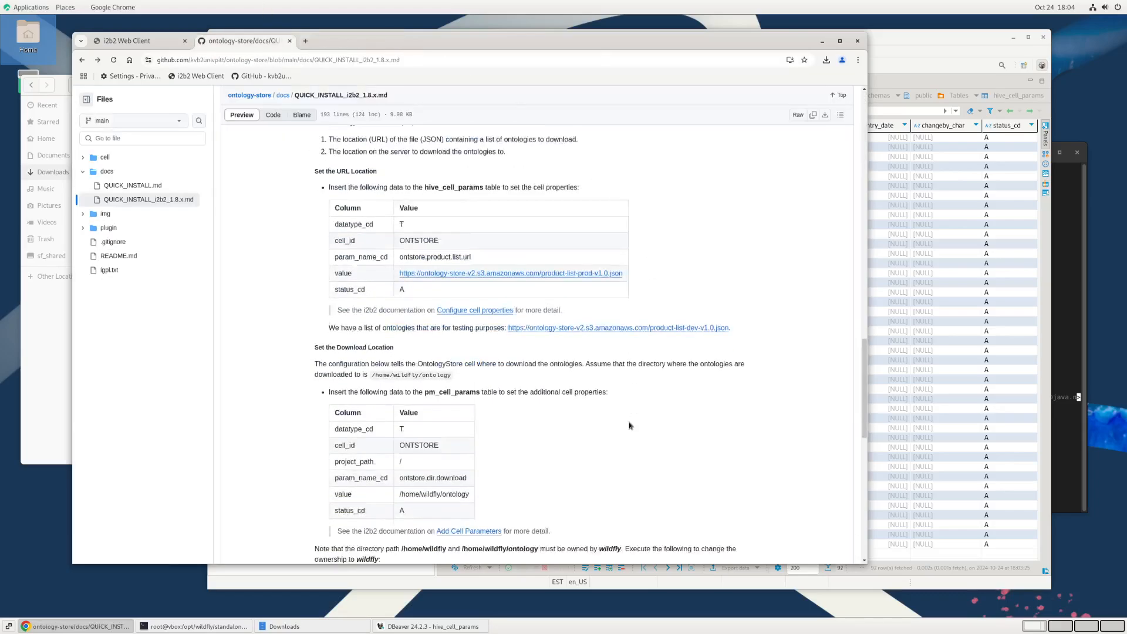
{"action": "scroll", "coordinate": [629, 425], "scroll_direction": "down", "scroll_amount": 1}
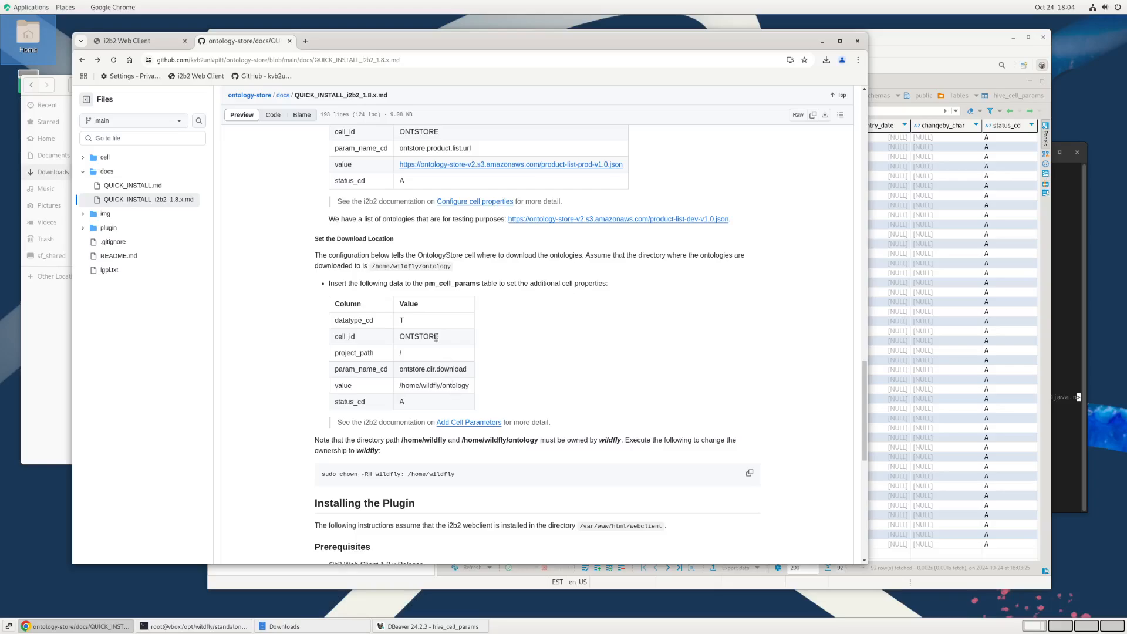
{"action": "scroll", "coordinate": [463, 346], "scroll_direction": "down", "scroll_amount": 3}
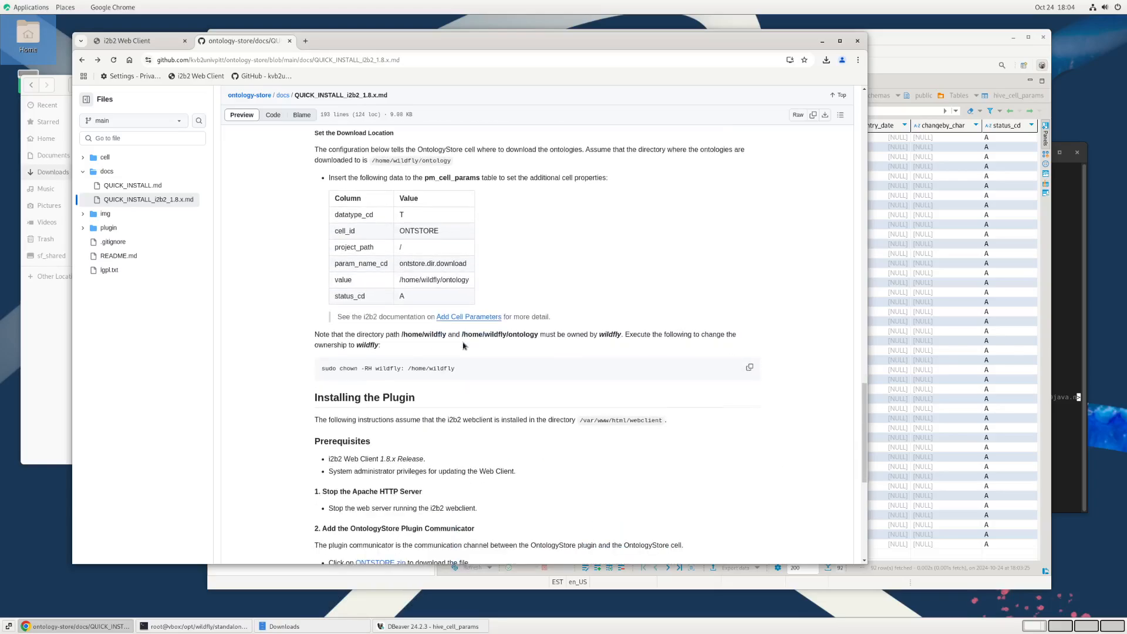
{"action": "scroll", "coordinate": [463, 345], "scroll_direction": "up", "scroll_amount": 2}
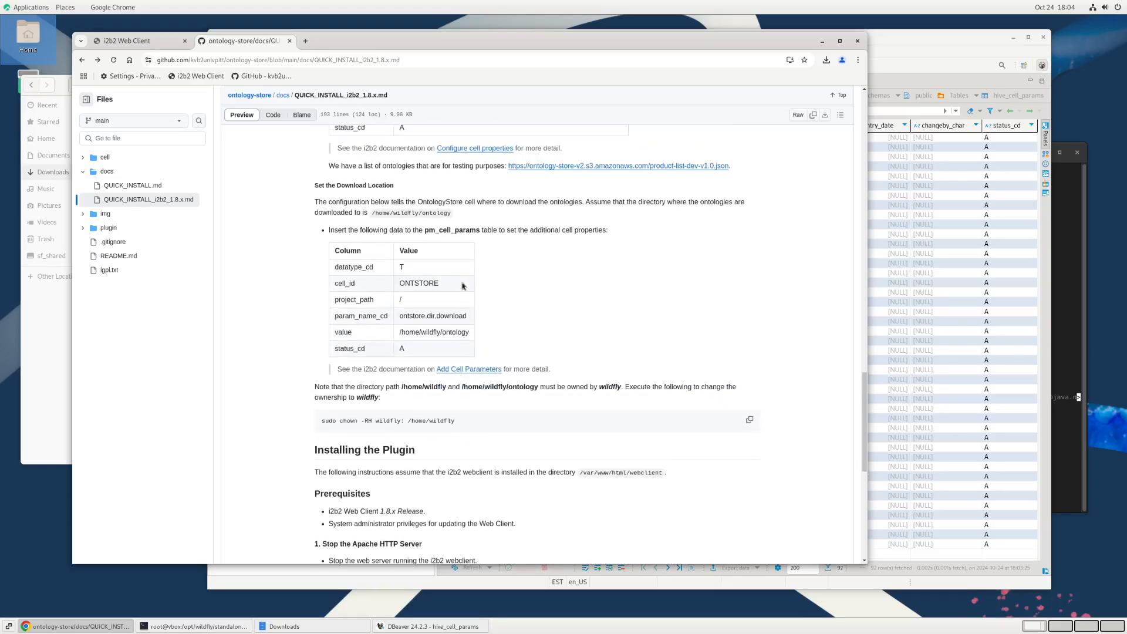
{"action": "triple_click", "coordinate": [445, 230]}
{"action": "left_click", "coordinate": [445, 230]}
{"action": "left_click_drag", "start_coordinate": [401, 332], "coordinate": [469, 332]}
{"action": "double_click", "coordinate": [460, 331]}
{"action": "left_click", "coordinate": [477, 332]}
{"action": "scroll", "coordinate": [421, 383], "scroll_direction": "down", "scroll_amount": 2}
{"action": "scroll", "coordinate": [338, 303], "scroll_direction": "down", "scroll_amount": 2}
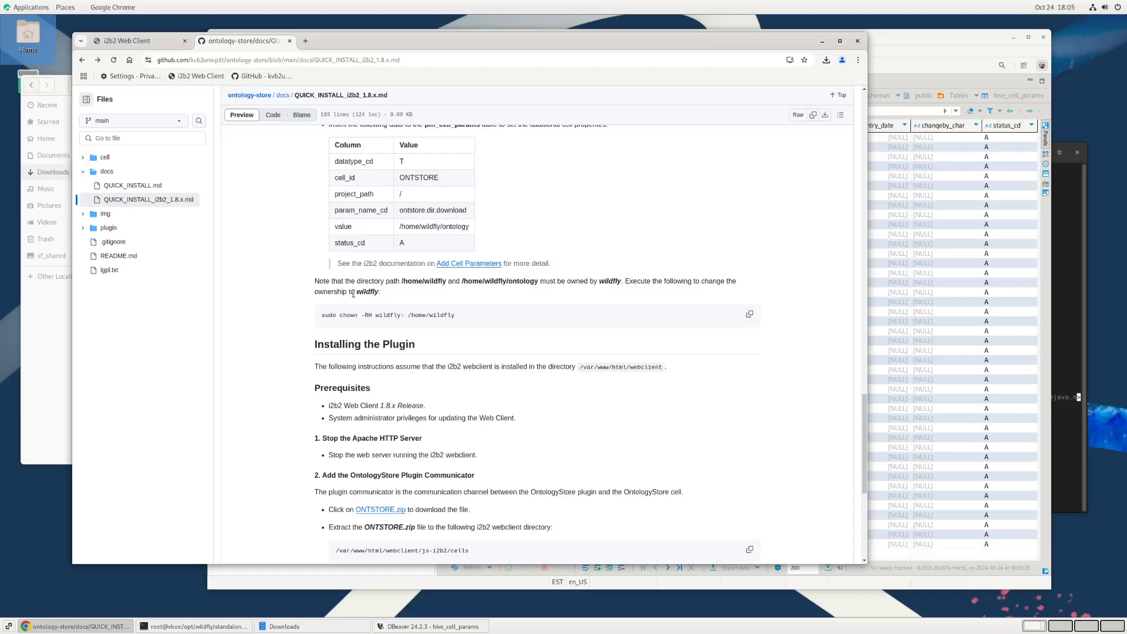
Step: Switch to the terminal, leave the service status output, change to /home/wildfly and list its contents
{"action": "left_click", "coordinate": [193, 627]}
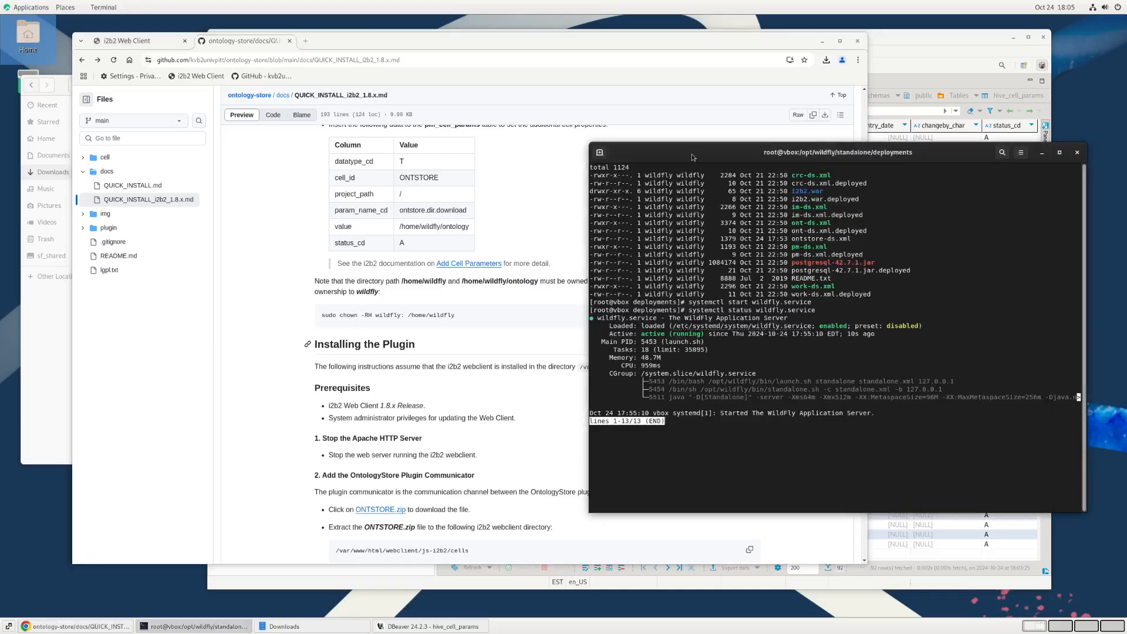
{"action": "left_click_drag", "start_coordinate": [693, 157], "coordinate": [616, 104]}
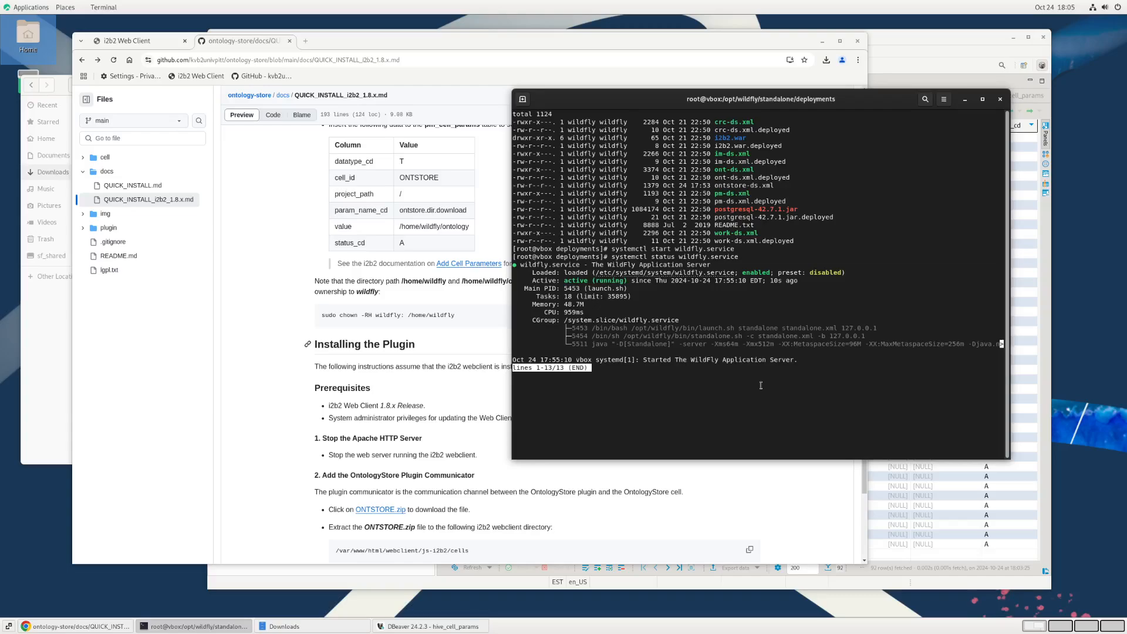
{"action": "type", "text": "q"}
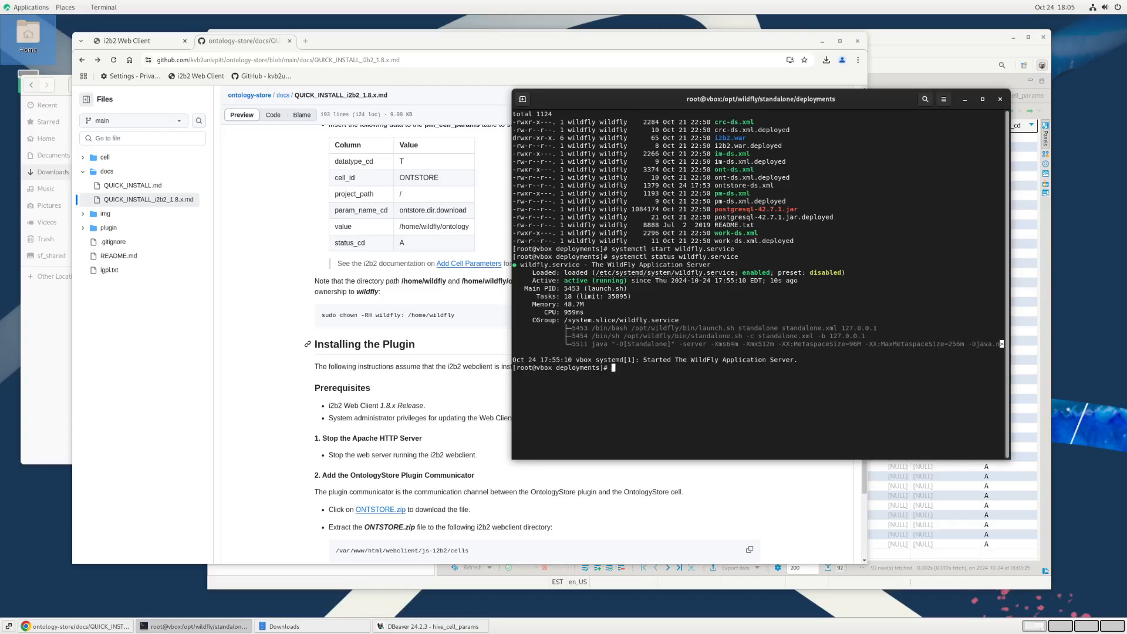
{"action": "type", "text": "cd /home/w"}
{"action": "key", "text": "Tab"}
{"action": "key", "text": "Return"}
{"action": "type", "text": "ls"}
{"action": "key", "text": "Return"}
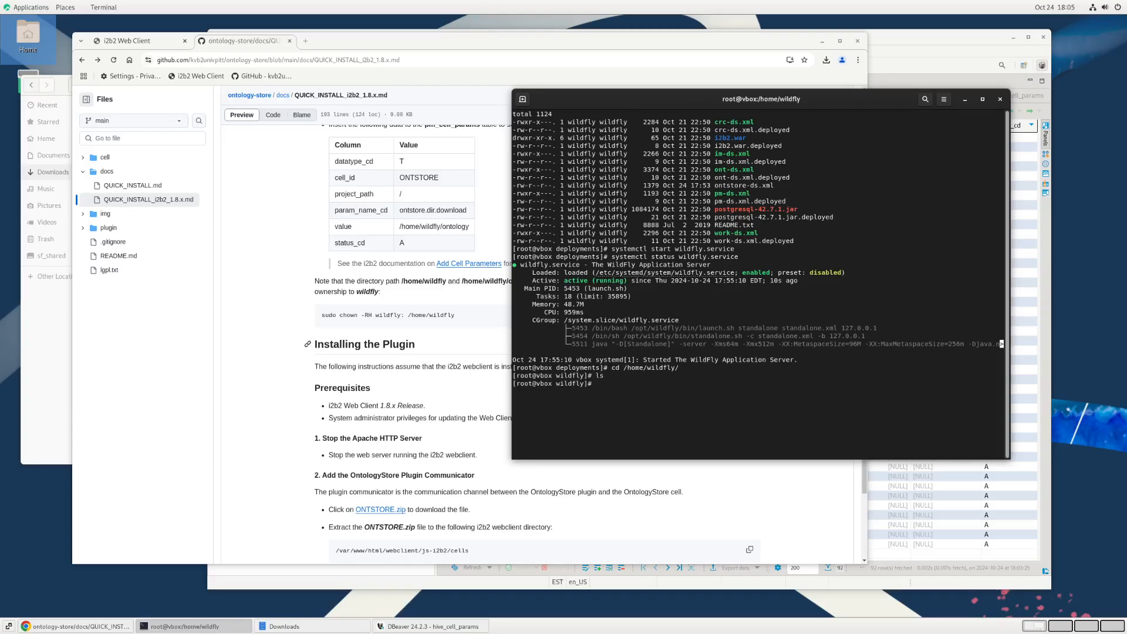
Step: Create an ontology directory inside /home/wildfly, enter it and print its path
{"action": "double_click", "coordinate": [456, 226]}
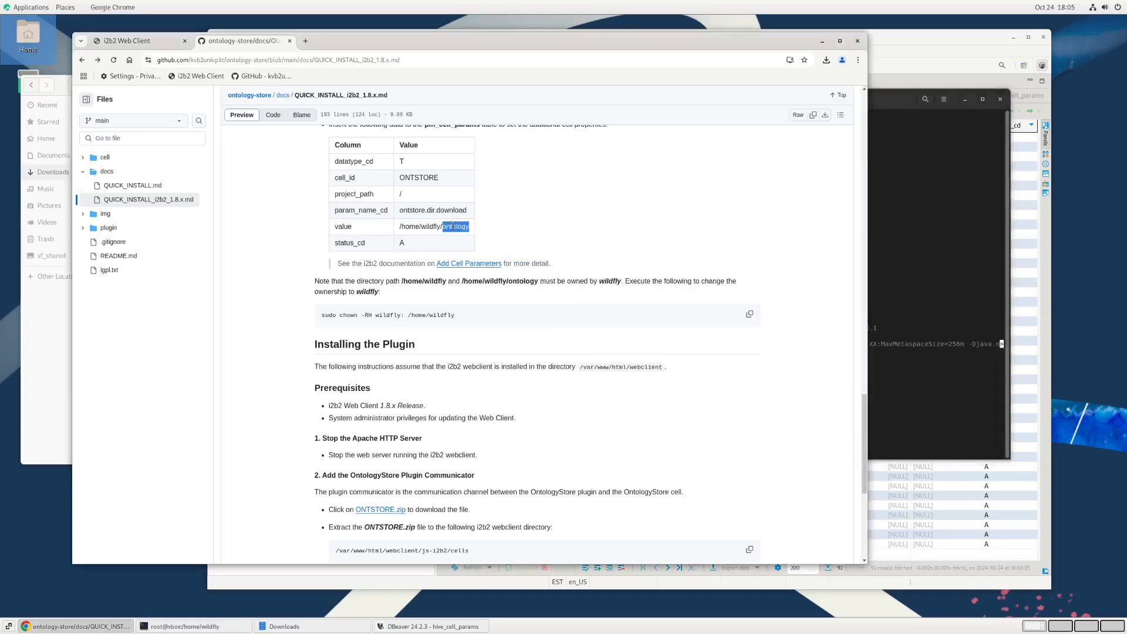
{"action": "left_click", "coordinate": [923, 408]}
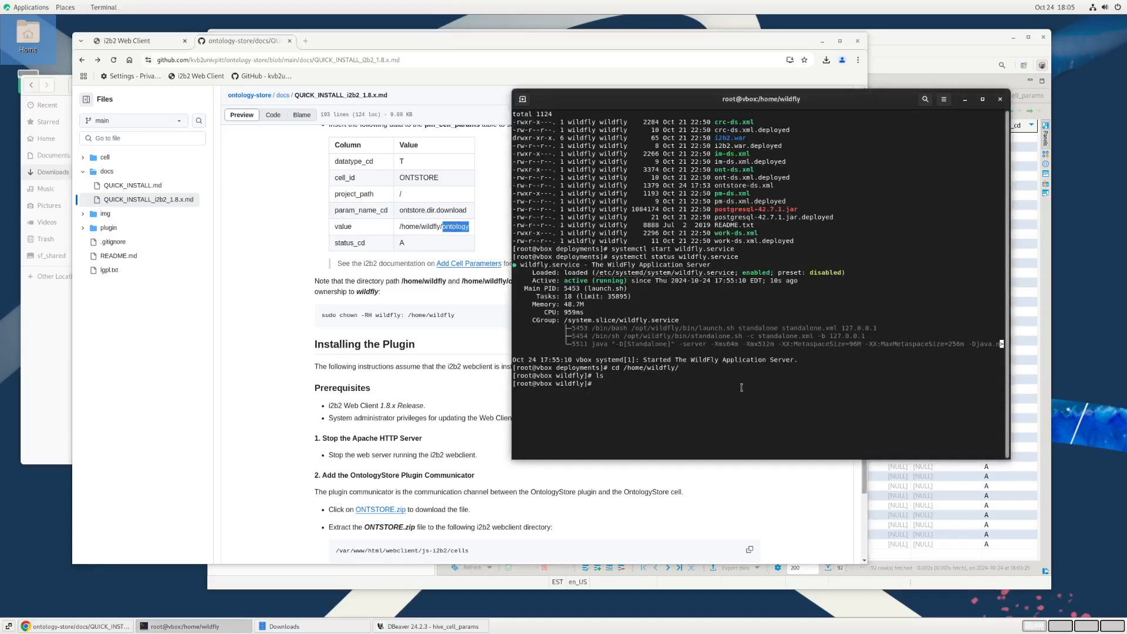
{"action": "type", "text": "mkdir"}
{"action": "middle_click", "coordinate": [679, 383]}
{"action": "key", "text": "Return"}
{"action": "type", "text": "cd o"}
{"action": "key", "text": "Tab"}
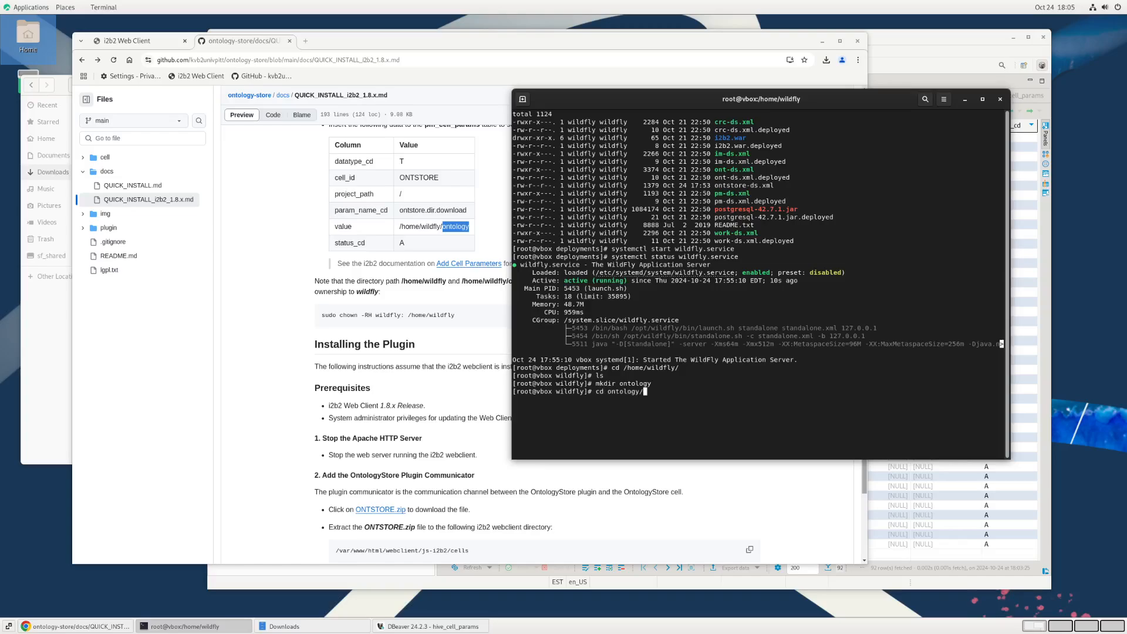
{"action": "key", "text": "Return"}
{"action": "type", "text": "pwd"}
{"action": "key", "text": "Return"}
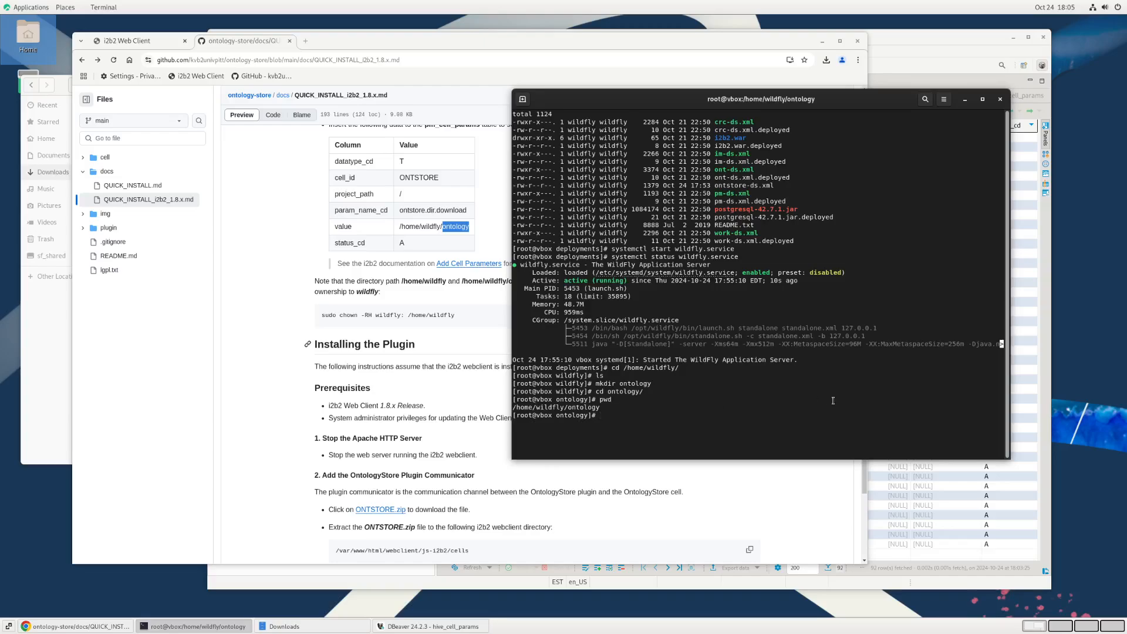
Step: Go back up to /home/wildfly and list its contents in long format to check the ontology directory's owner
{"action": "type", "text": "cd .."}
{"action": "key", "text": "Return"}
{"action": "type", "text": "ls"}
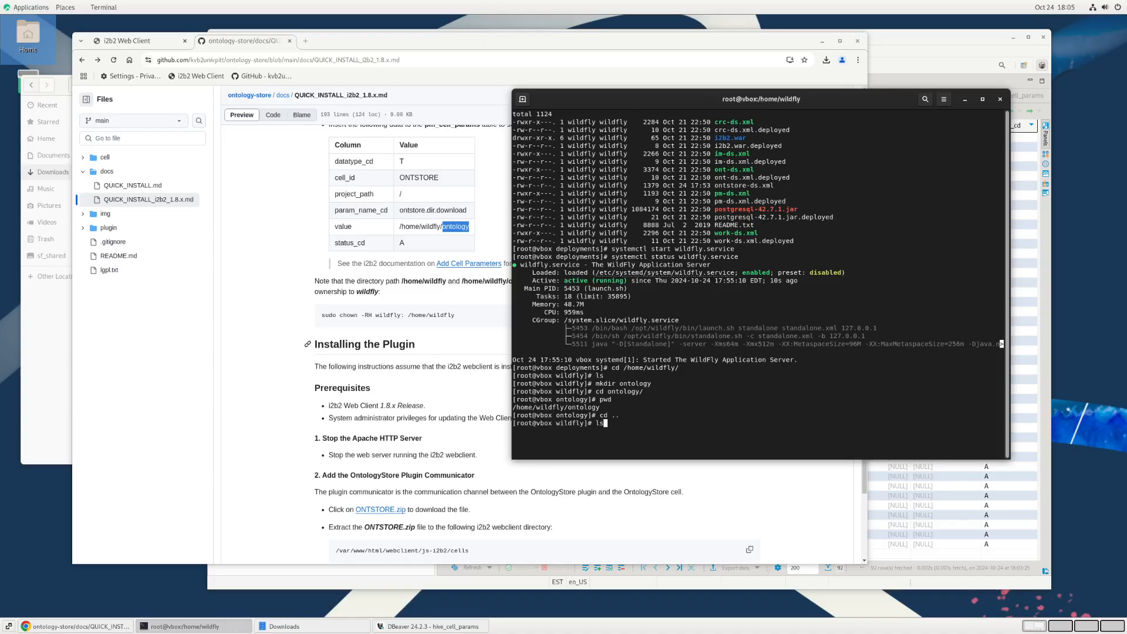
{"action": "type", "text": " -l"}
{"action": "key", "text": "Return"}
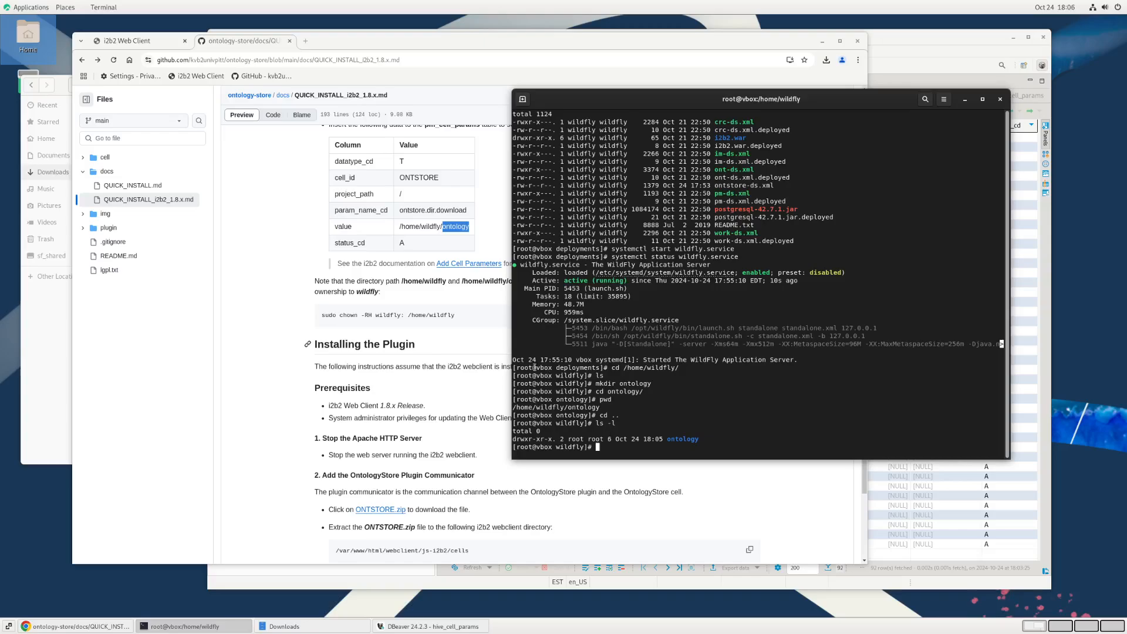
Step: Run the guide's chown -RH wildfly: /home/wildfly command without sudo, then list the directory in long format to verify ownership
{"action": "left_click_drag", "start_coordinate": [337, 315], "coordinate": [462, 318]}
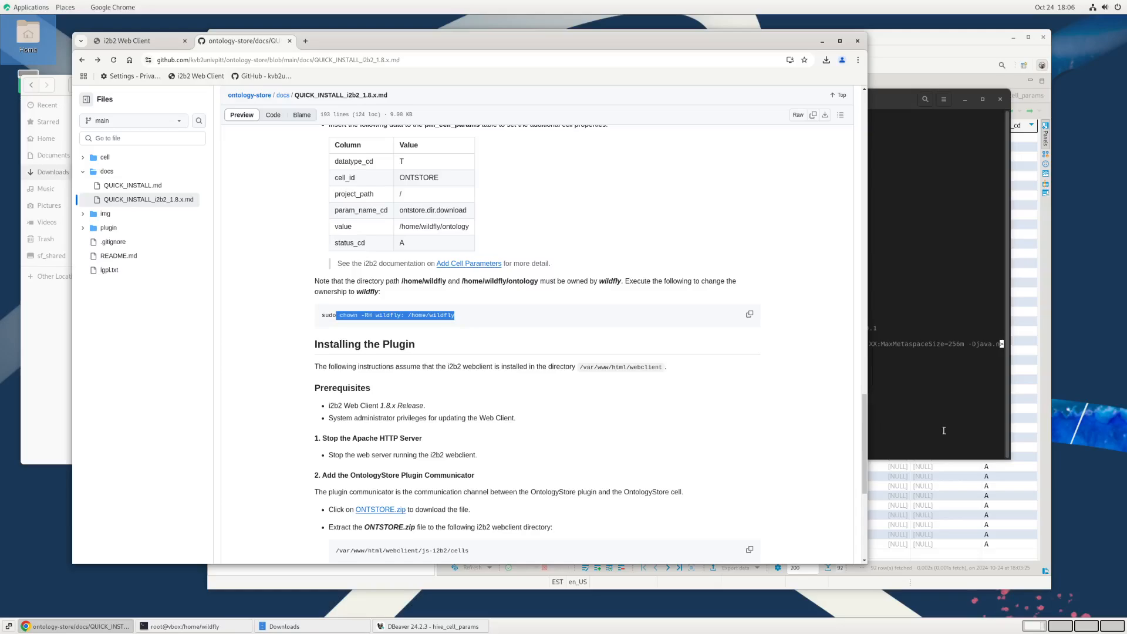
{"action": "left_click", "coordinate": [529, 350]}
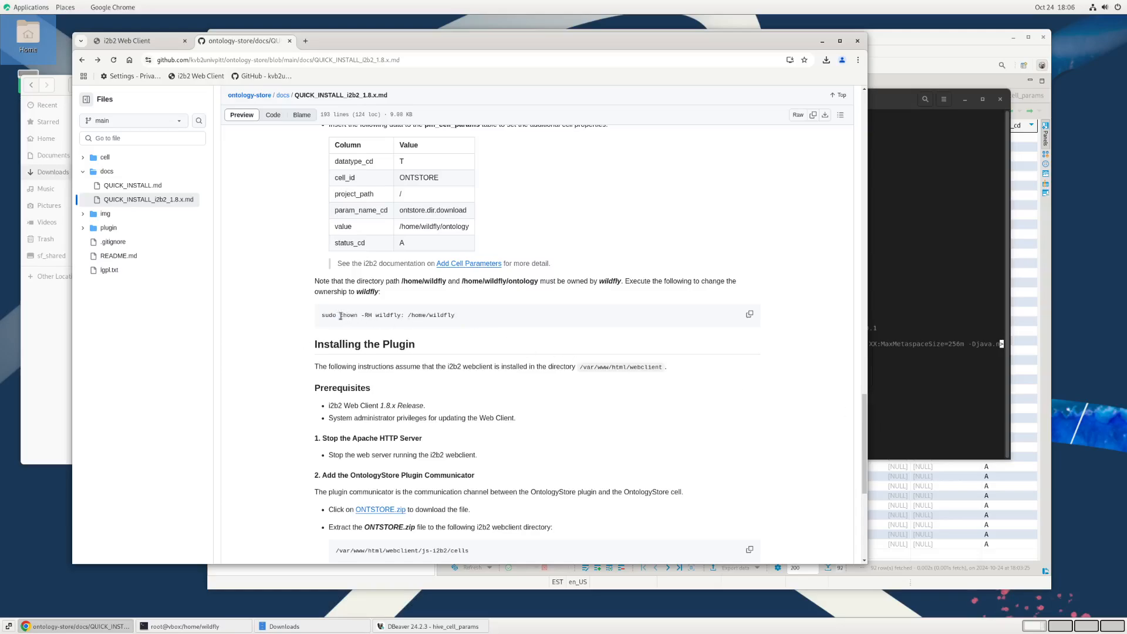
{"action": "left_click_drag", "start_coordinate": [340, 316], "coordinate": [467, 317]}
{"action": "left_click", "coordinate": [880, 434]}
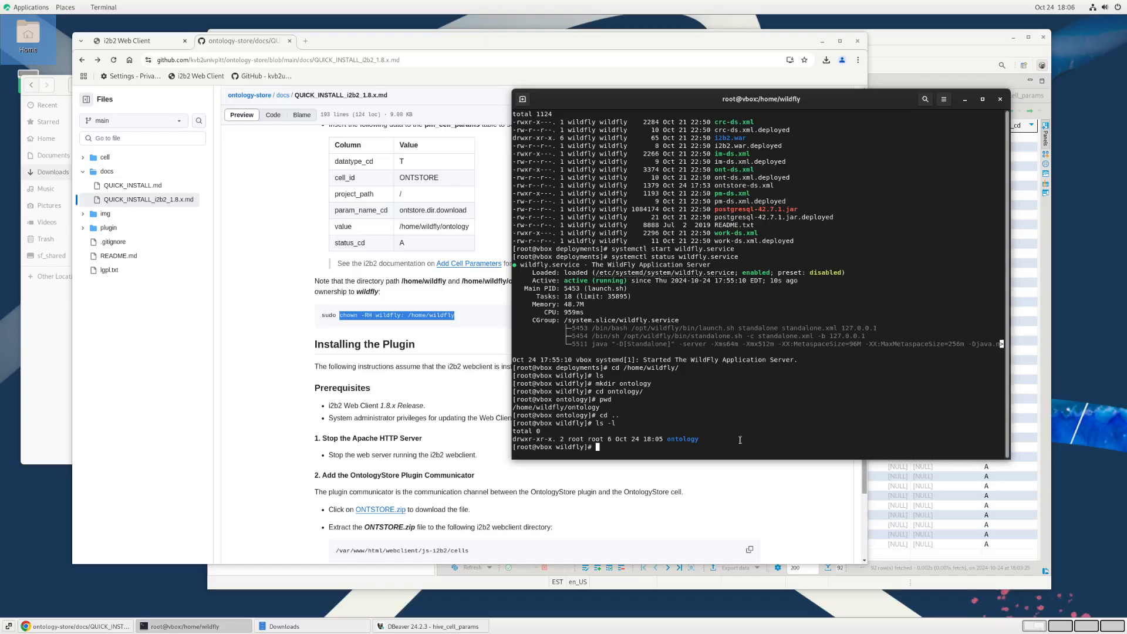
{"action": "middle_click", "coordinate": [740, 440]}
{"action": "key", "text": "Return"}
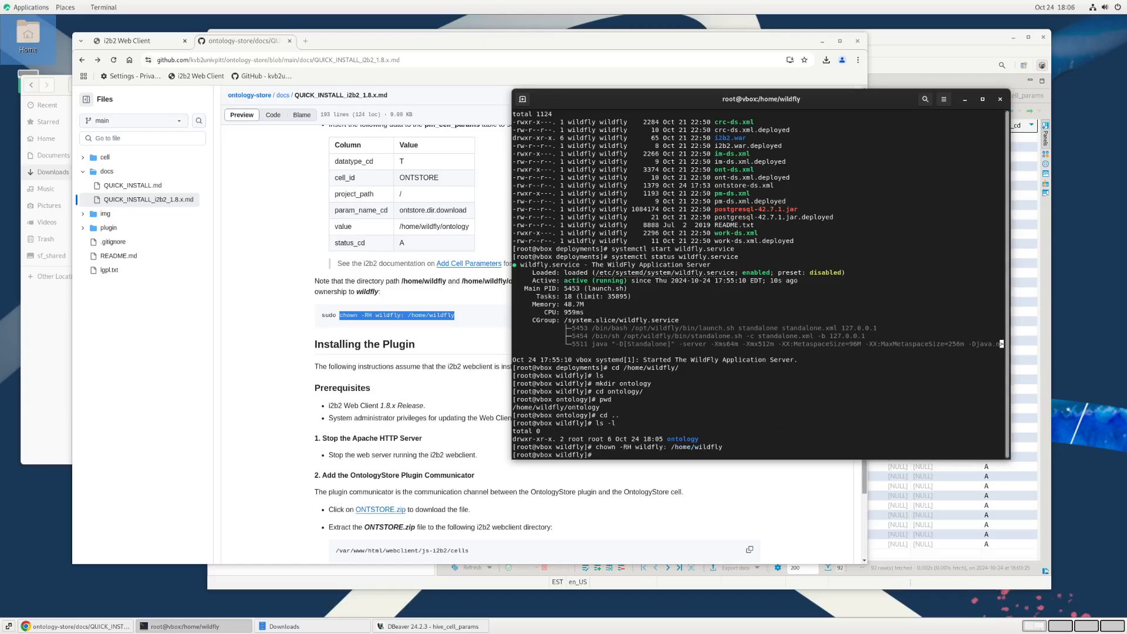
{"action": "type", "text": "ls -l"}
{"action": "key", "text": "Return"}
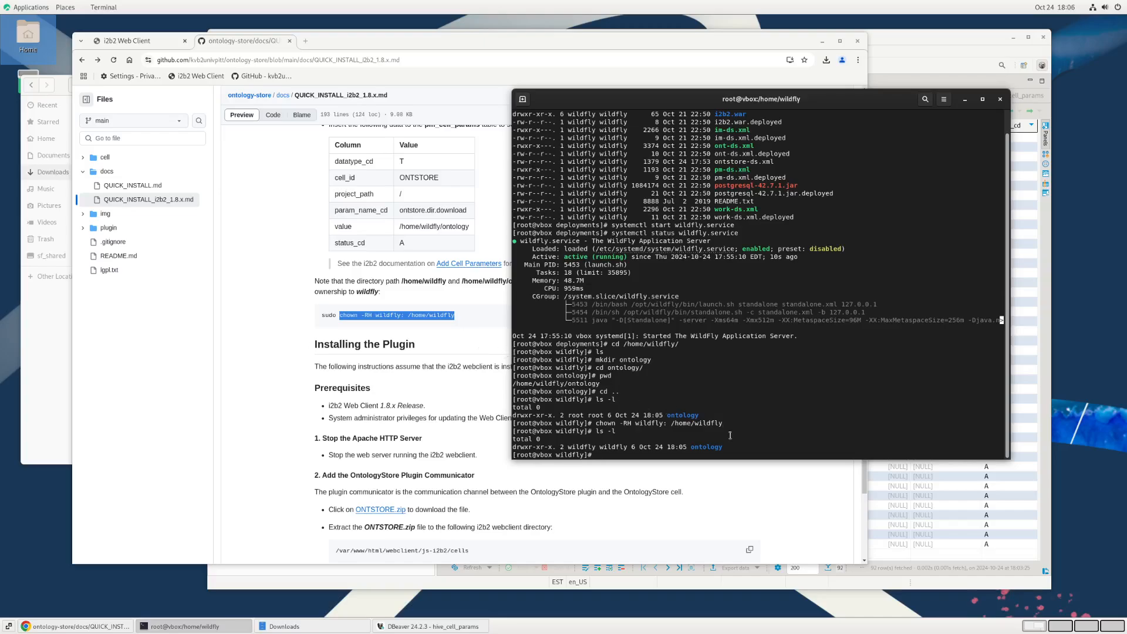
Step: Enter the ontology directory, clear the terminal and print the path, comparing it with the guide's download location value
{"action": "type", "text": "cd ontology/"}
{"action": "key", "text": "Return"}
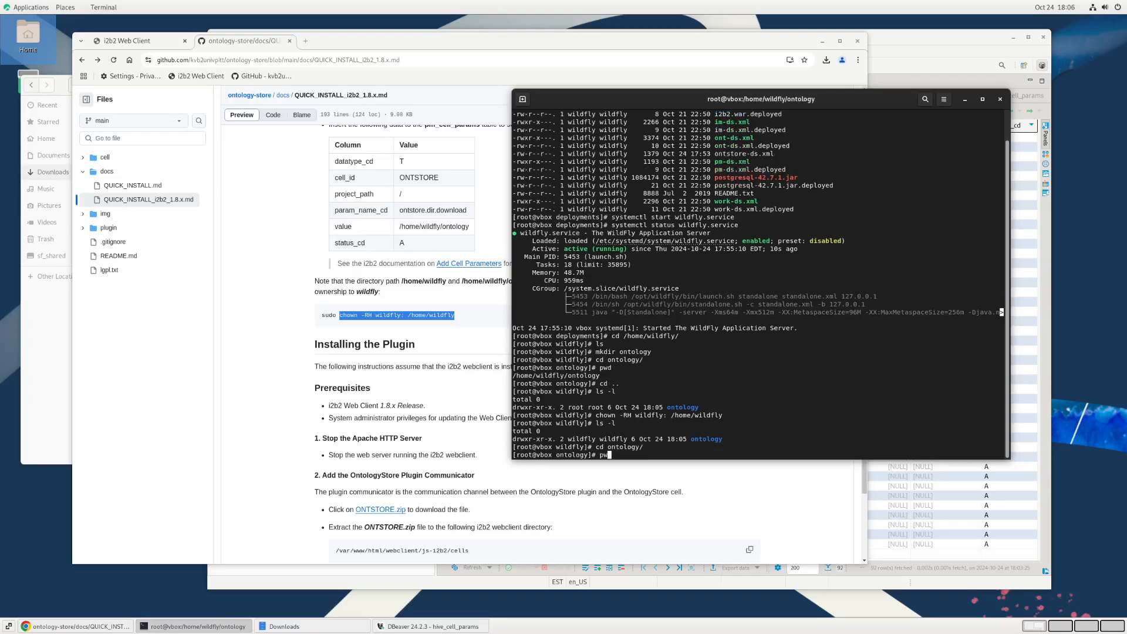
{"action": "type", "text": "clear;pwd"}
{"action": "key", "text": "Return"}
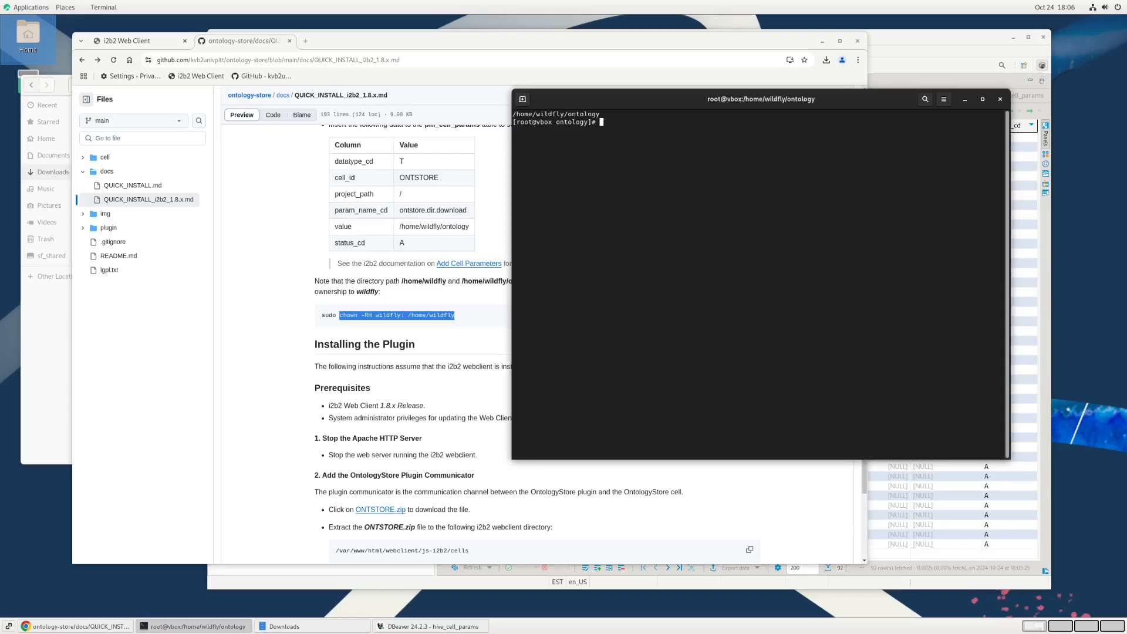
{"action": "triple_click", "coordinate": [564, 113]}
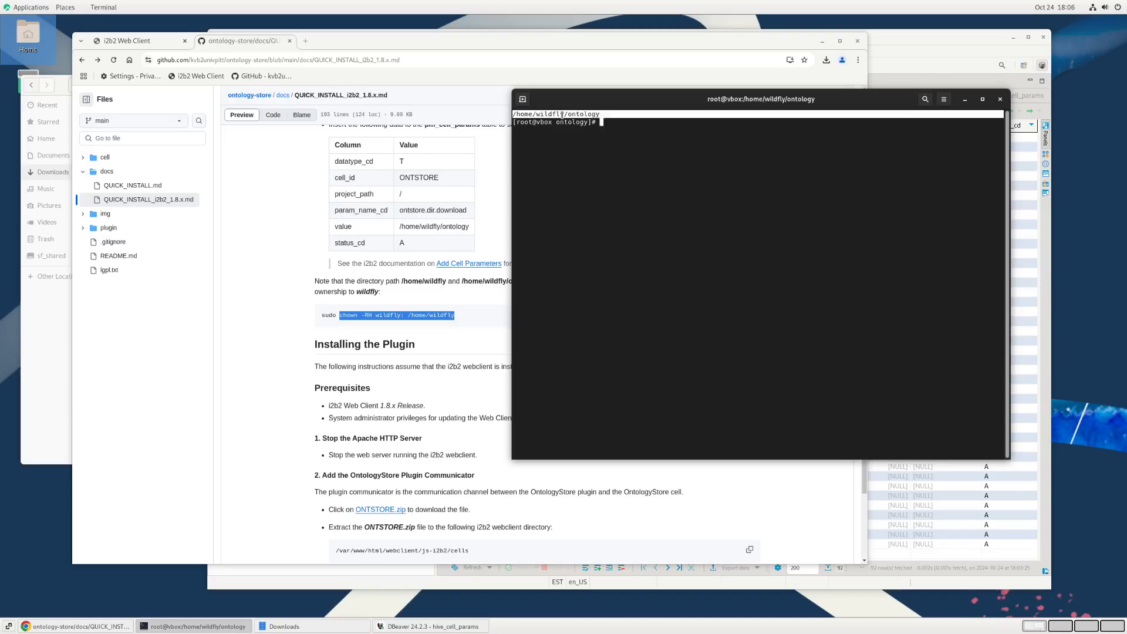
{"action": "left_click", "coordinate": [374, 229]}
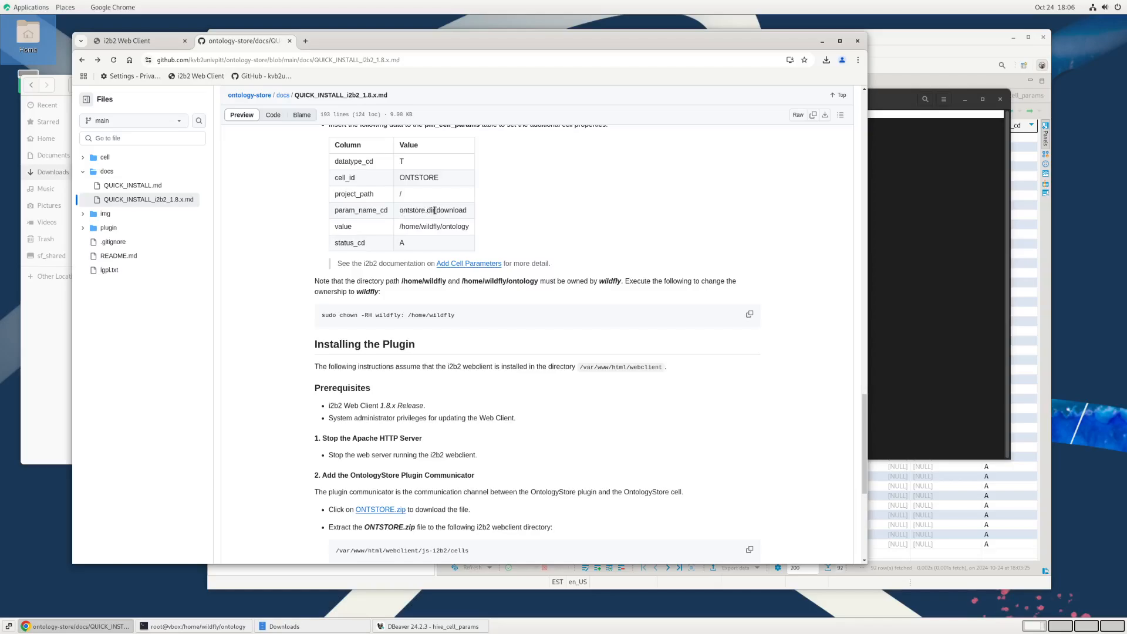
{"action": "scroll", "coordinate": [513, 216], "scroll_direction": "up", "scroll_amount": 2}
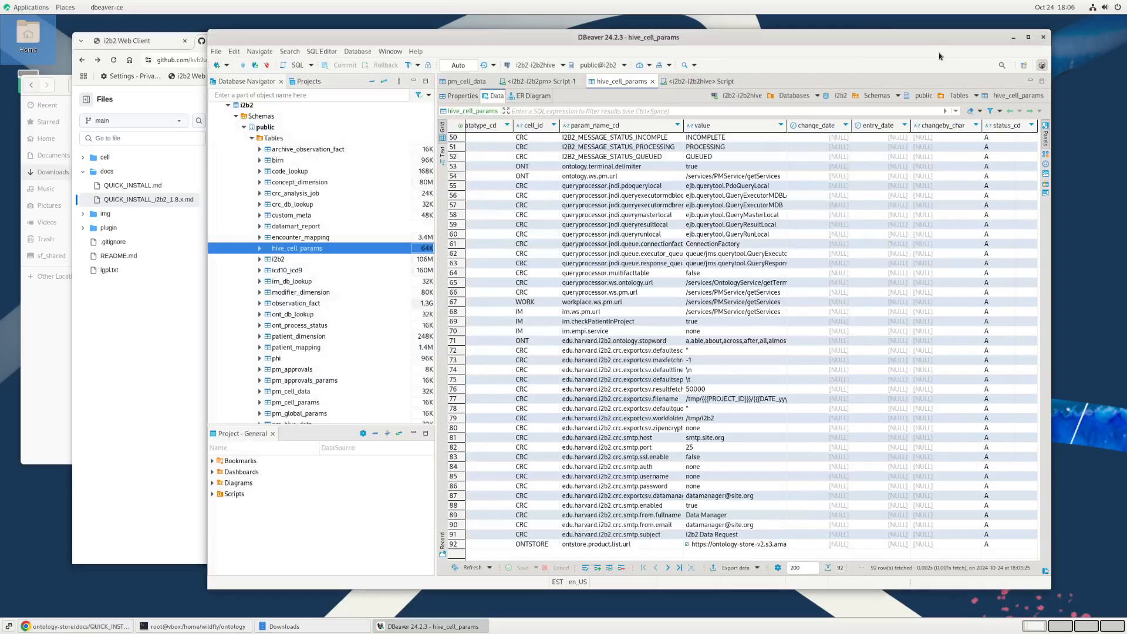
Step: Switch to DBeaver, view the i2b2-i2b2pm script and open the pm_cell_params table of that connection
{"action": "left_click", "coordinate": [527, 84]}
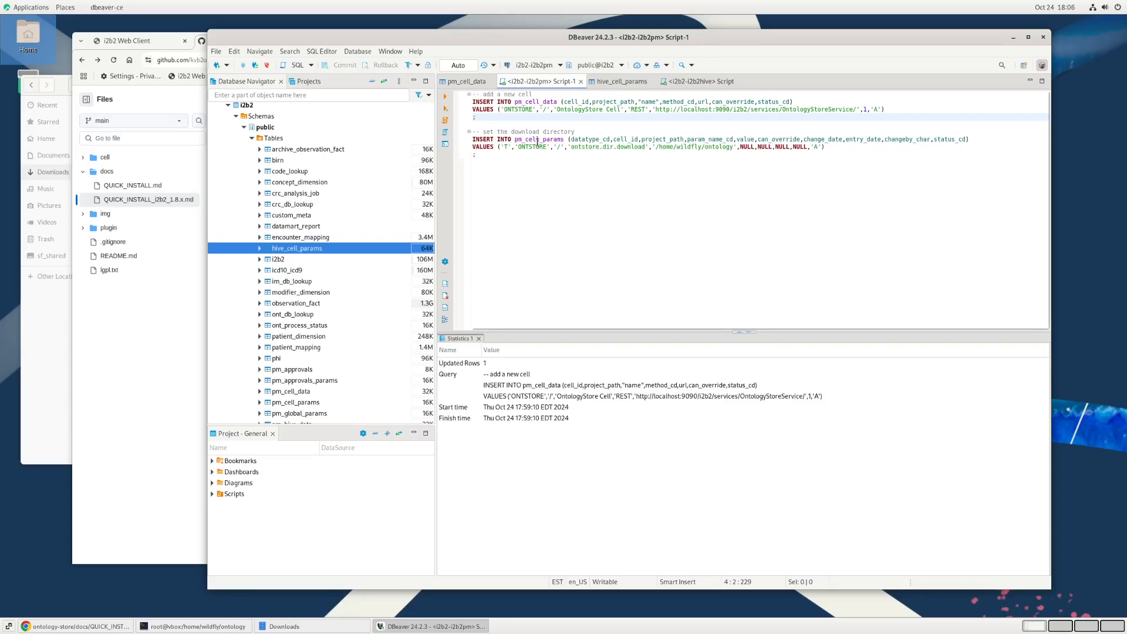
{"action": "scroll", "coordinate": [318, 324], "scroll_direction": "down", "scroll_amount": 17}
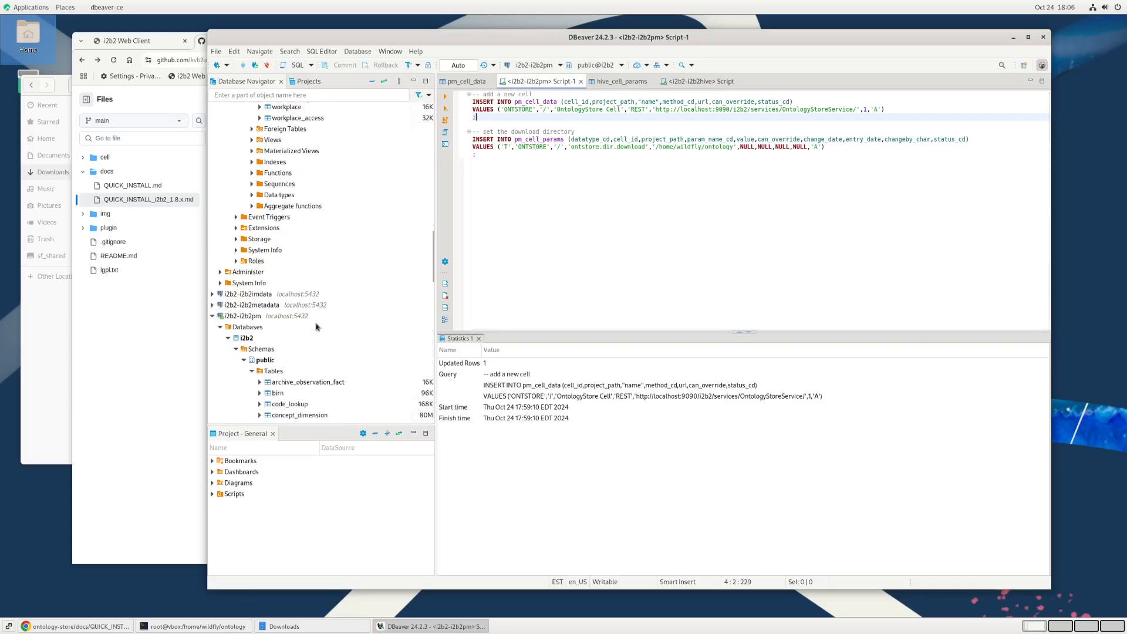
{"action": "scroll", "coordinate": [316, 327], "scroll_direction": "down", "scroll_amount": 10}
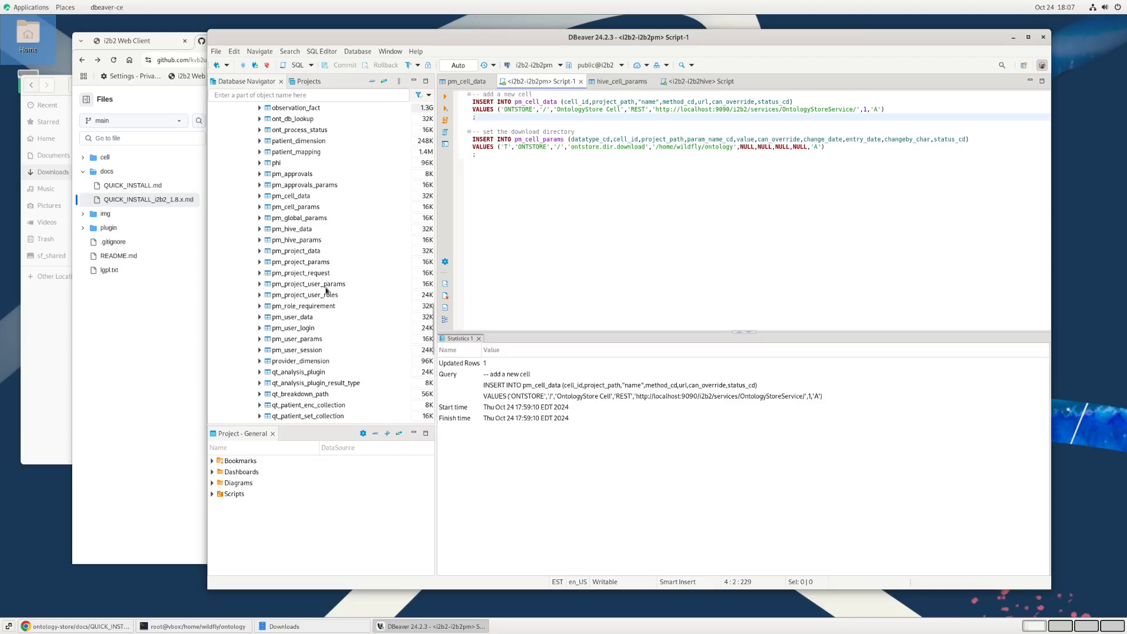
{"action": "double_click", "coordinate": [301, 209]}
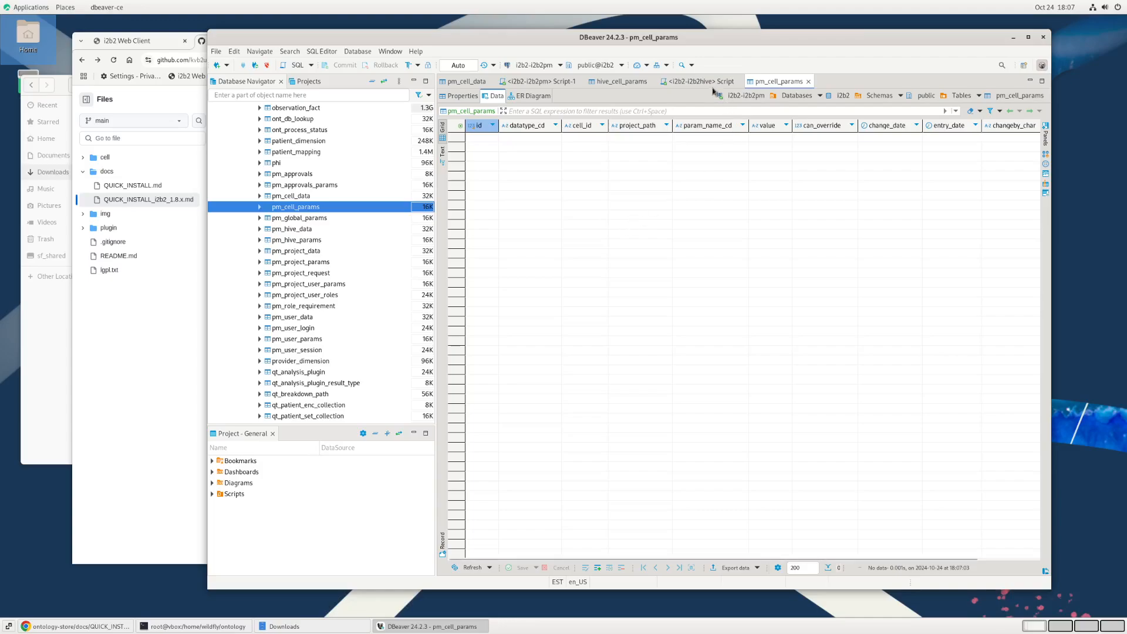
Step: Run the script's insert of the ONTSTORE ontstore.dir.download row with /home/wildfly/ontology into pm_cell_params, and check the table data
{"action": "left_click", "coordinate": [545, 80]}
{"action": "left_click", "coordinate": [489, 155]}
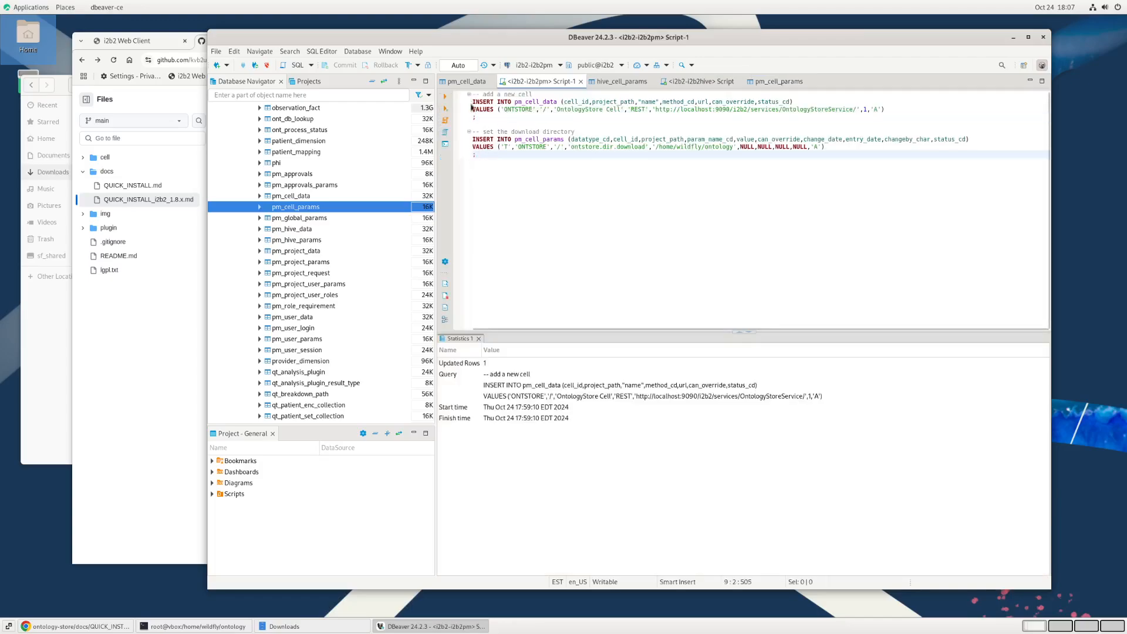
{"action": "left_click", "coordinate": [445, 96]}
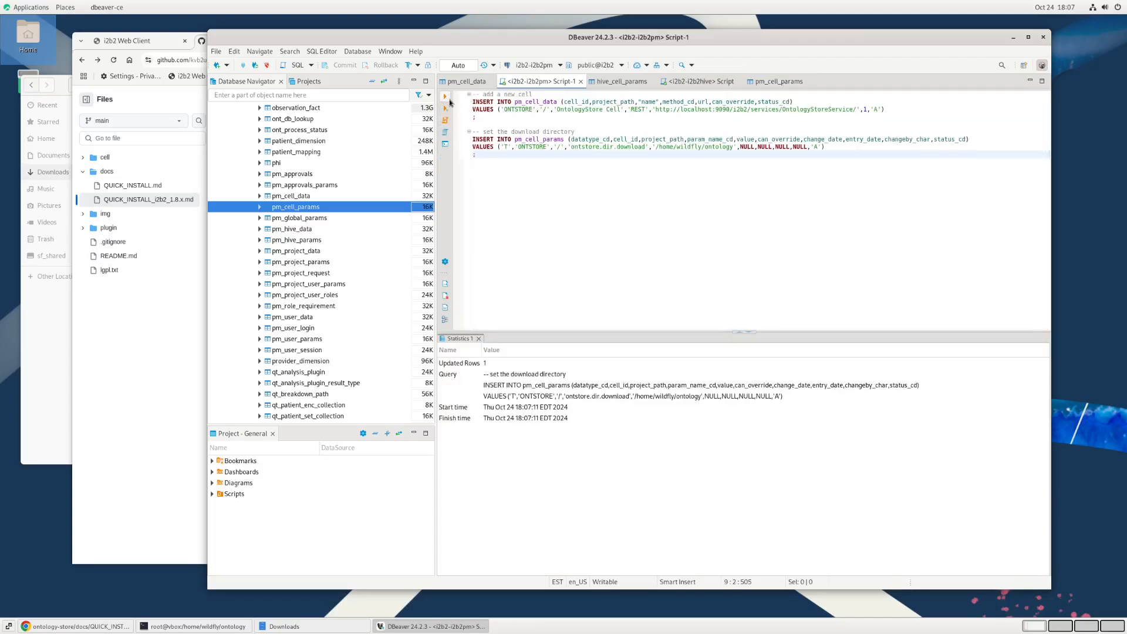
{"action": "left_click", "coordinate": [768, 81]}
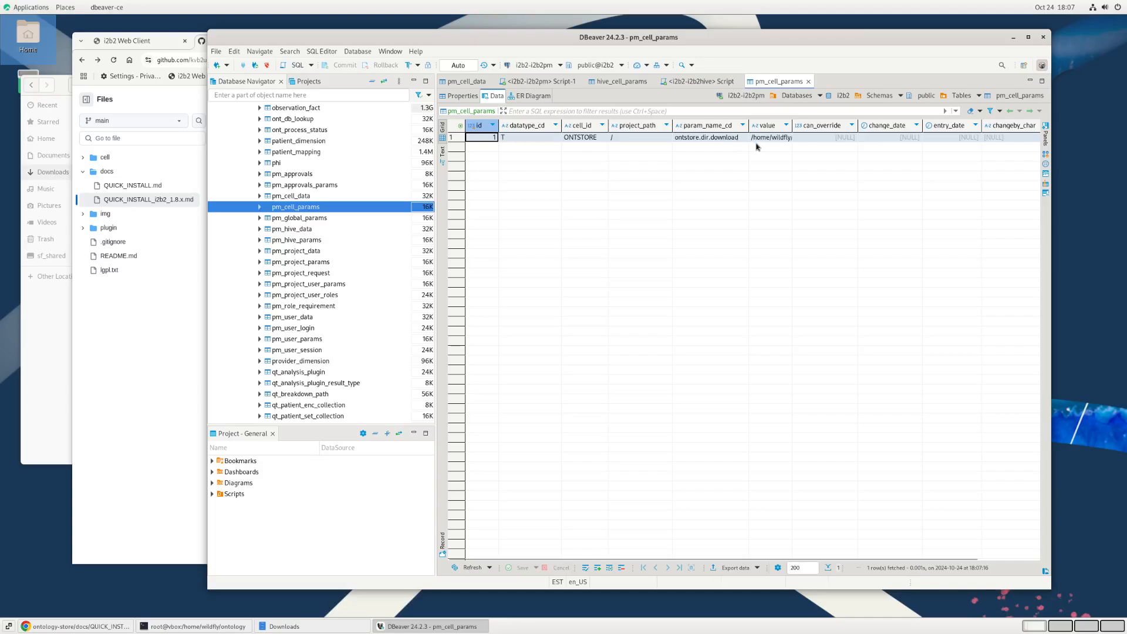
Step: Return to the guide in the browser and read the Installing the Plugin section, from its prerequisites through adding the plugin to the webclient
{"action": "left_click", "coordinate": [144, 394]}
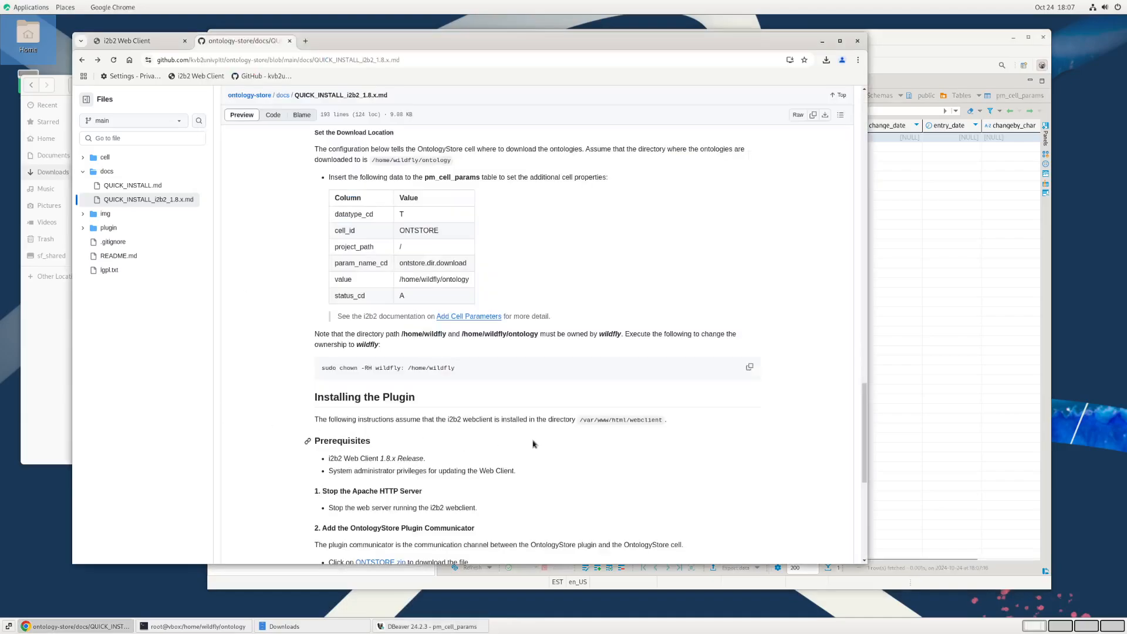
{"action": "scroll", "coordinate": [585, 379], "scroll_direction": "down", "scroll_amount": 2}
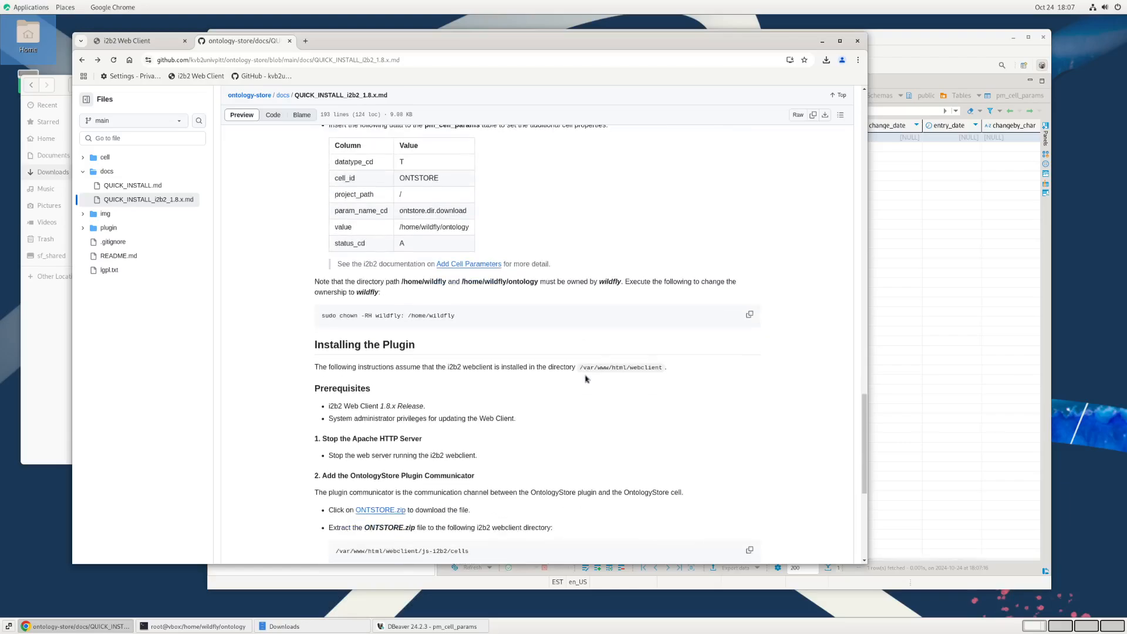
{"action": "scroll", "coordinate": [585, 379], "scroll_direction": "down", "scroll_amount": 2}
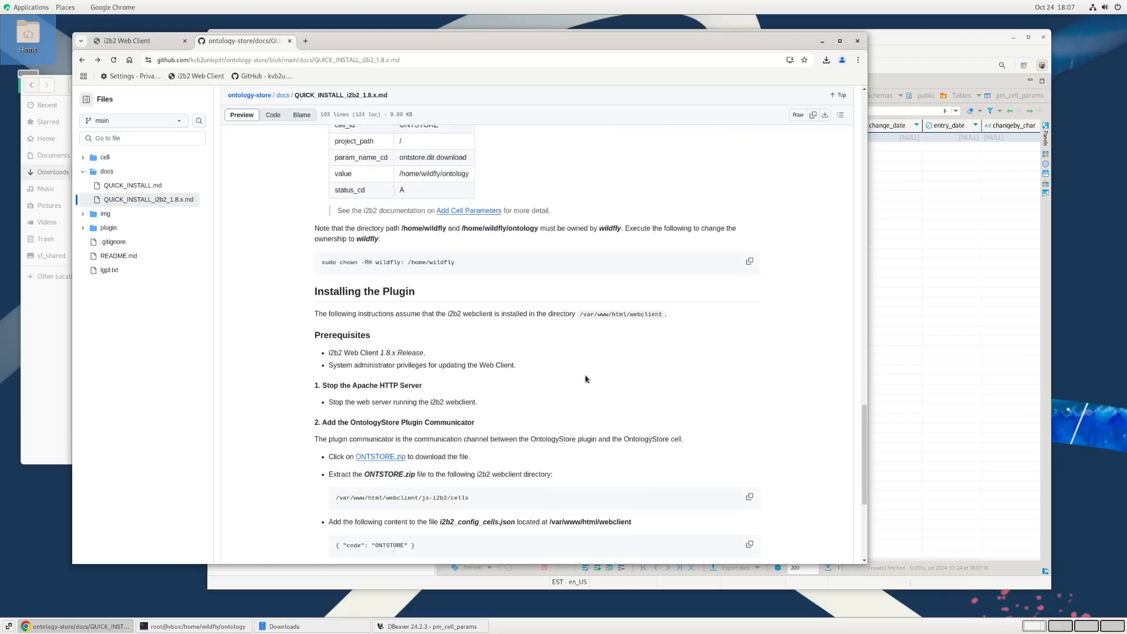
{"action": "scroll", "coordinate": [586, 379], "scroll_direction": "up", "scroll_amount": 4}
{"action": "scroll", "coordinate": [585, 379], "scroll_direction": "down", "scroll_amount": 6}
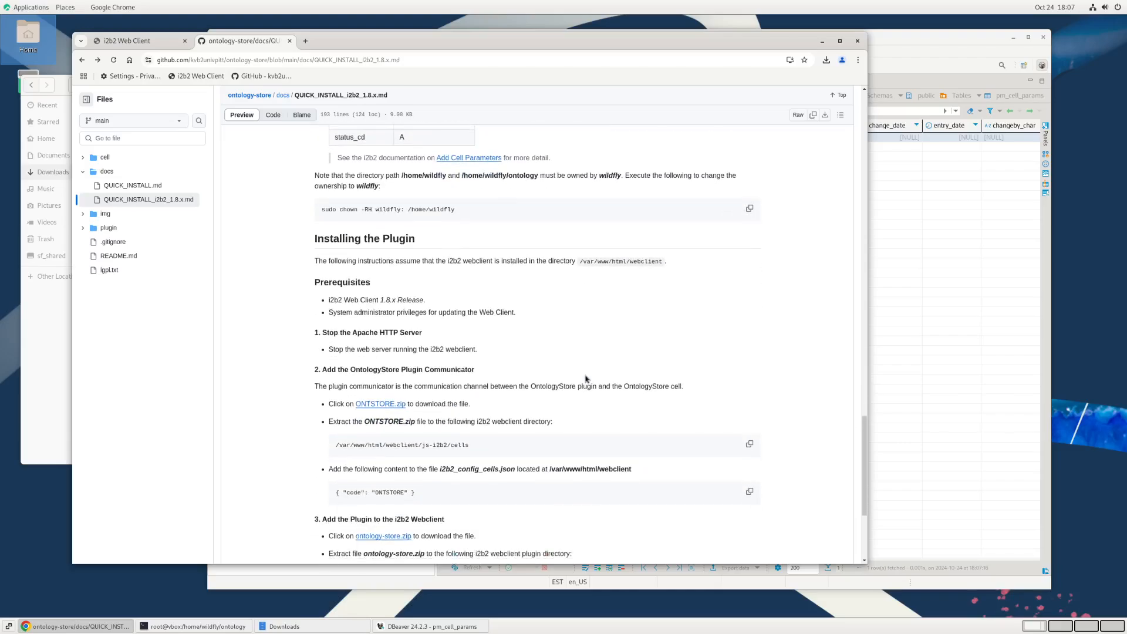
{"action": "scroll", "coordinate": [531, 310], "scroll_direction": "down", "scroll_amount": 2}
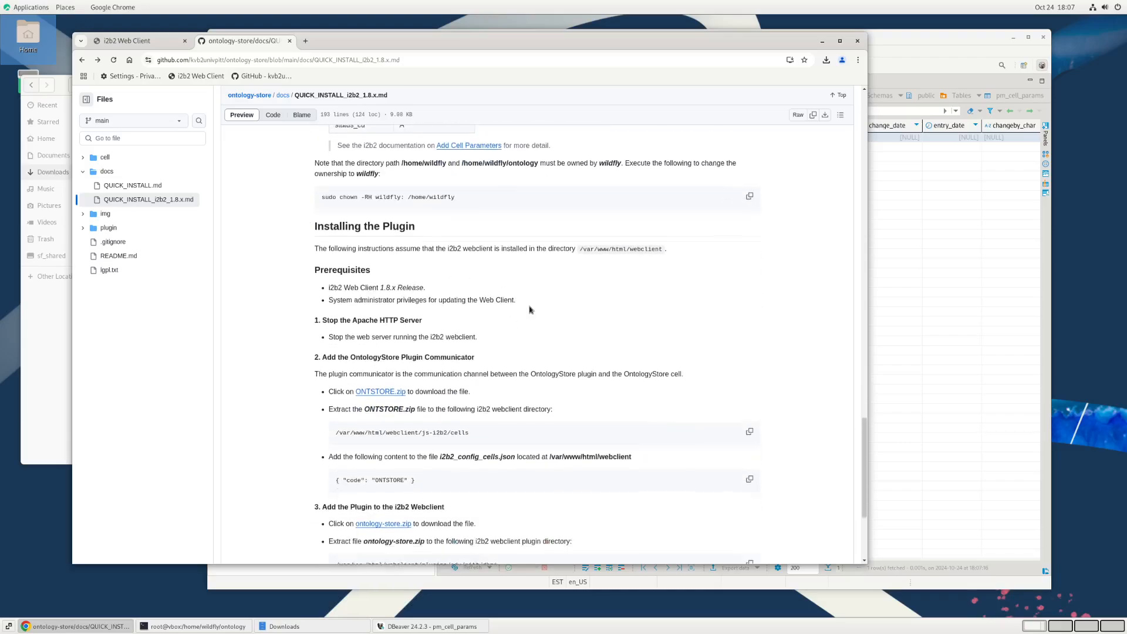
{"action": "scroll", "coordinate": [529, 309], "scroll_direction": "down", "scroll_amount": 2}
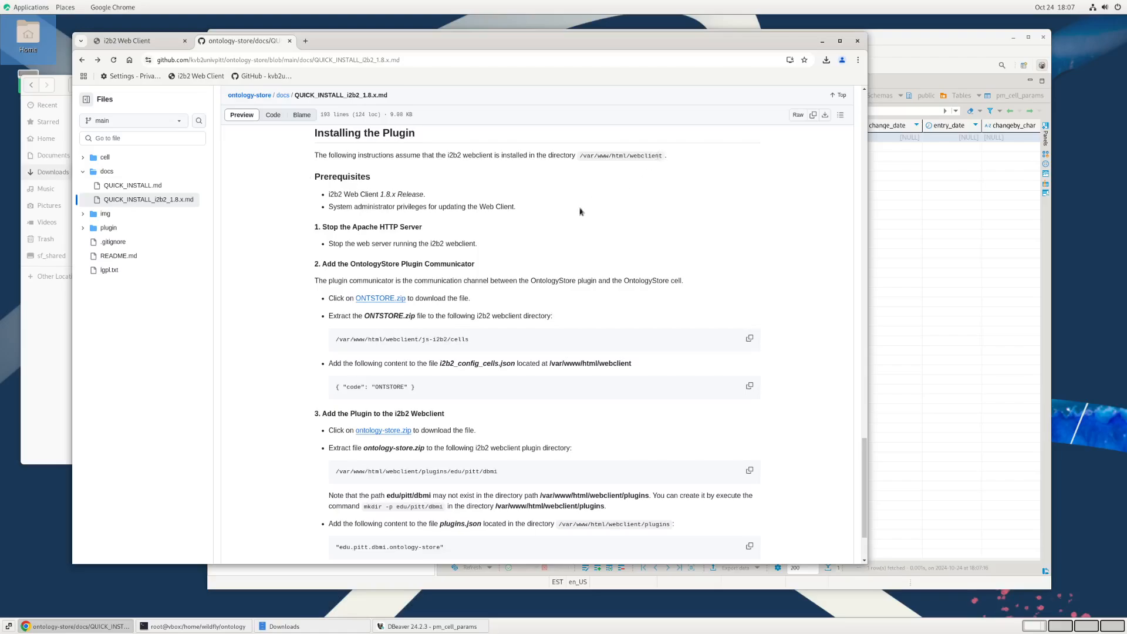
Step: Minimize DBeaver and bring the terminal forward beside the plugin installation instructions
{"action": "left_click", "coordinate": [973, 54]}
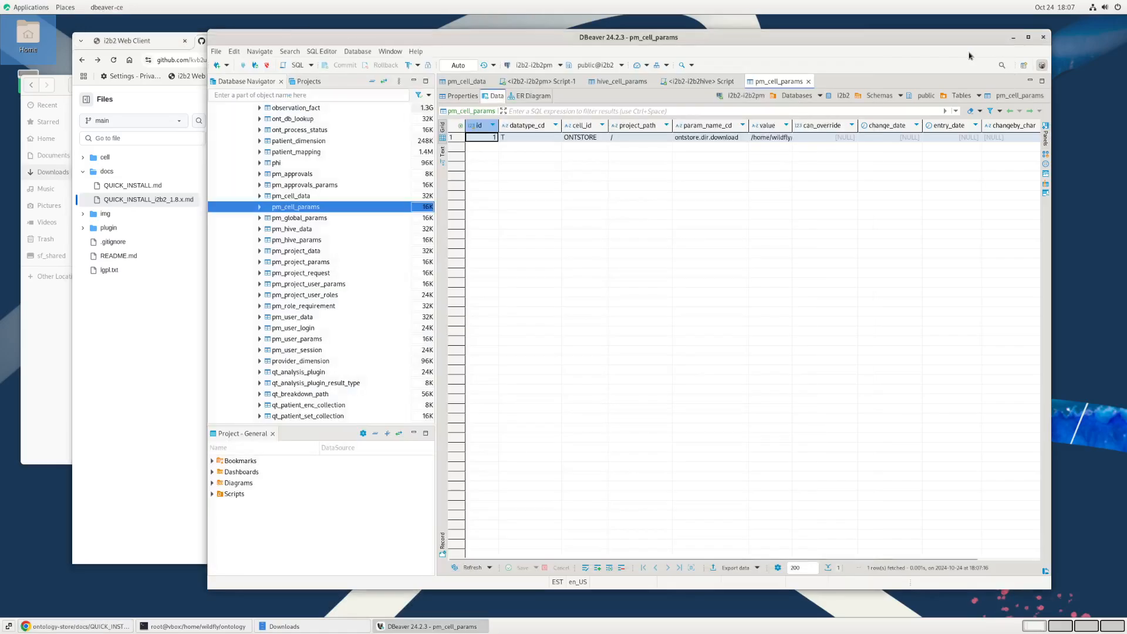
{"action": "left_click", "coordinate": [1013, 37]}
{"action": "key", "text": "alt+Tab"}
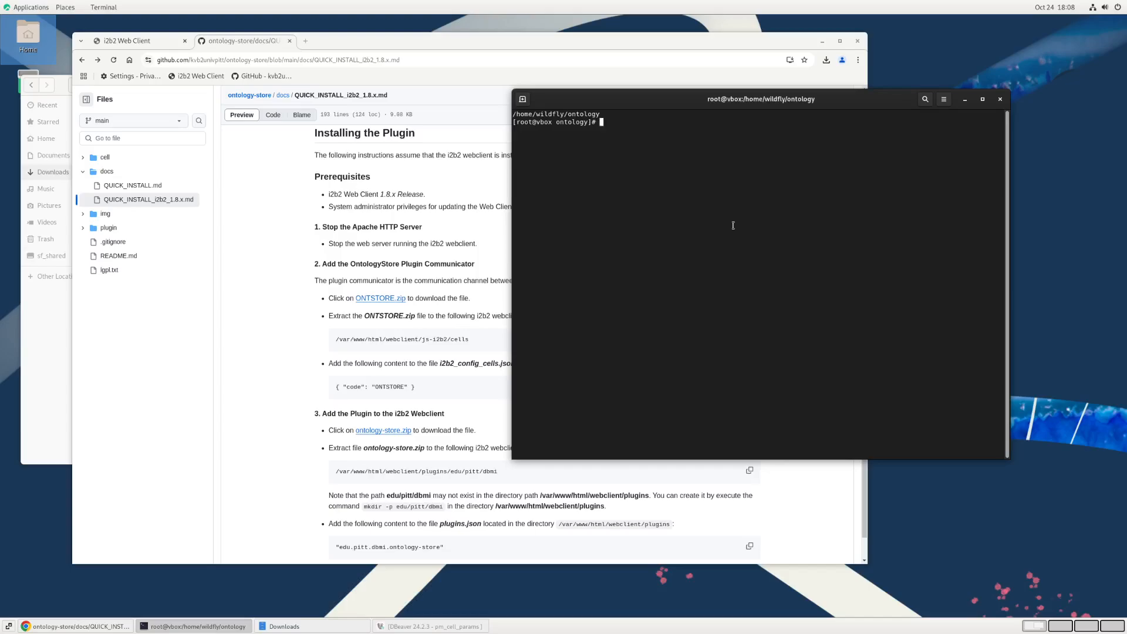
Step: Change to the /var/www/html/webclient/ directory, list its contents and move the terminal window clear of the guide text
{"action": "type", "text": "cd /var/www/html/webclient/"}
{"action": "key", "text": "Return"}
{"action": "type", "text": "ls"}
{"action": "key", "text": "Return"}
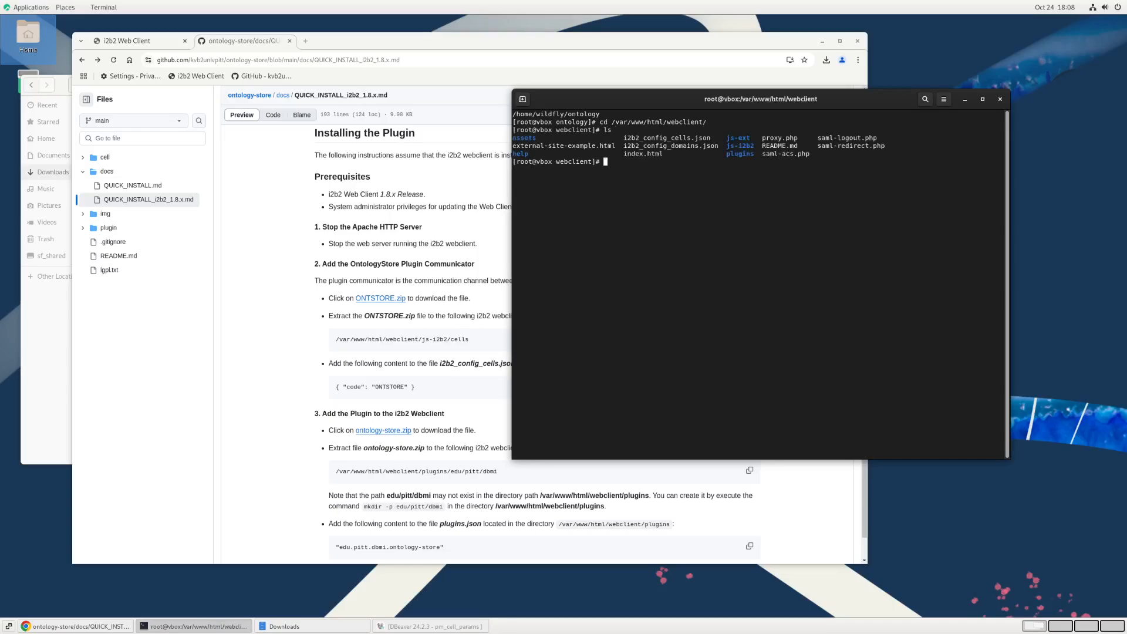
{"action": "left_click_drag", "start_coordinate": [687, 103], "coordinate": [742, 83]}
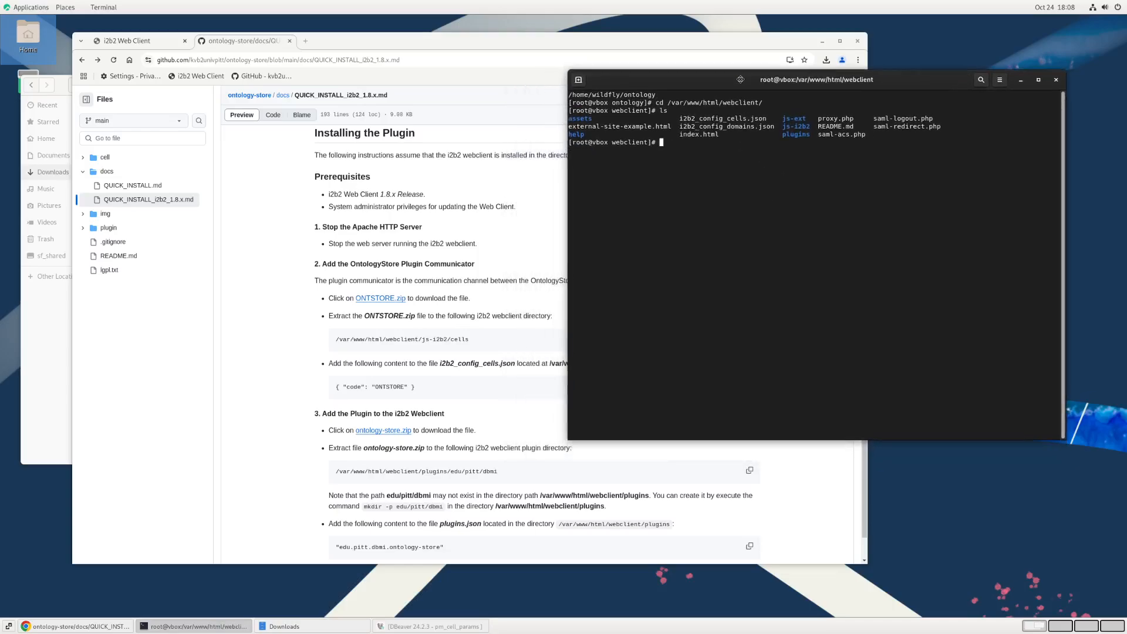
Step: Download ONTSTORE.zip from the guide's OntologyStore Plugin Communicator section into the Downloads folder
{"action": "left_click", "coordinate": [465, 181]}
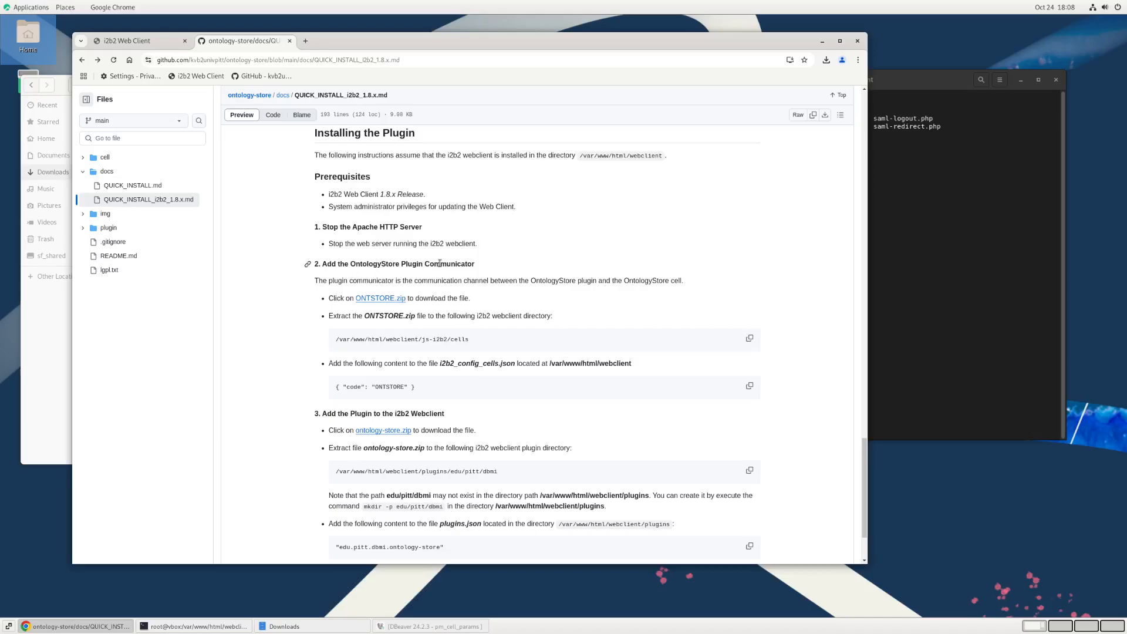
{"action": "left_click", "coordinate": [389, 299]}
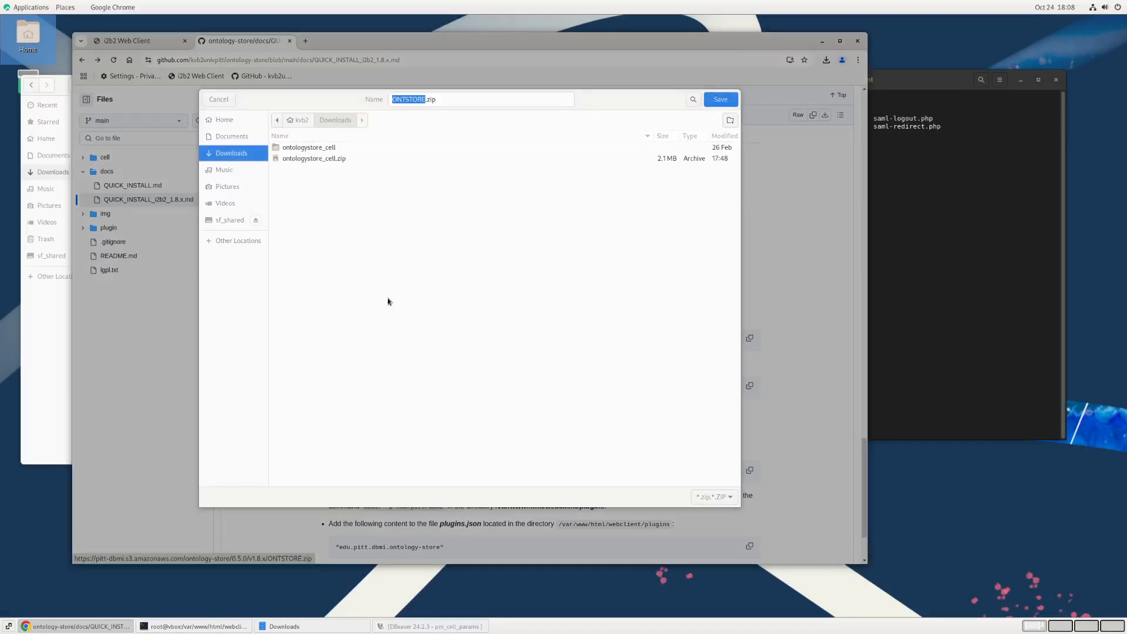
{"action": "left_click", "coordinate": [725, 101]}
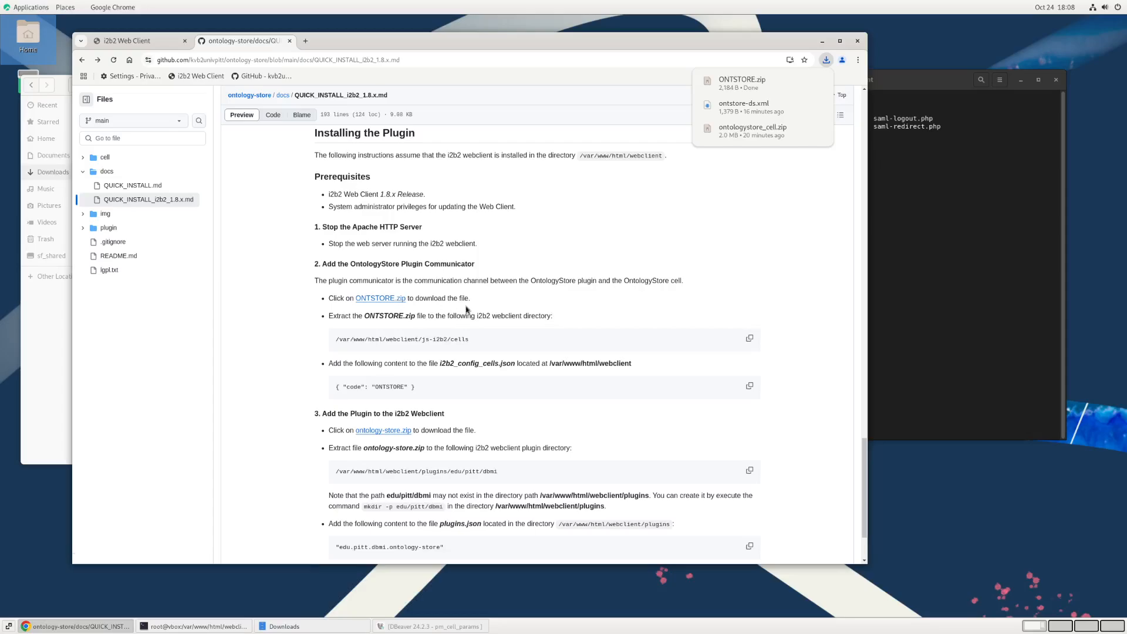
Step: In the terminal, change to the js-i2b2/cells/ directory, list its contents on a cleared screen and print its full path
{"action": "scroll", "coordinate": [469, 310], "scroll_direction": "down", "scroll_amount": 2}
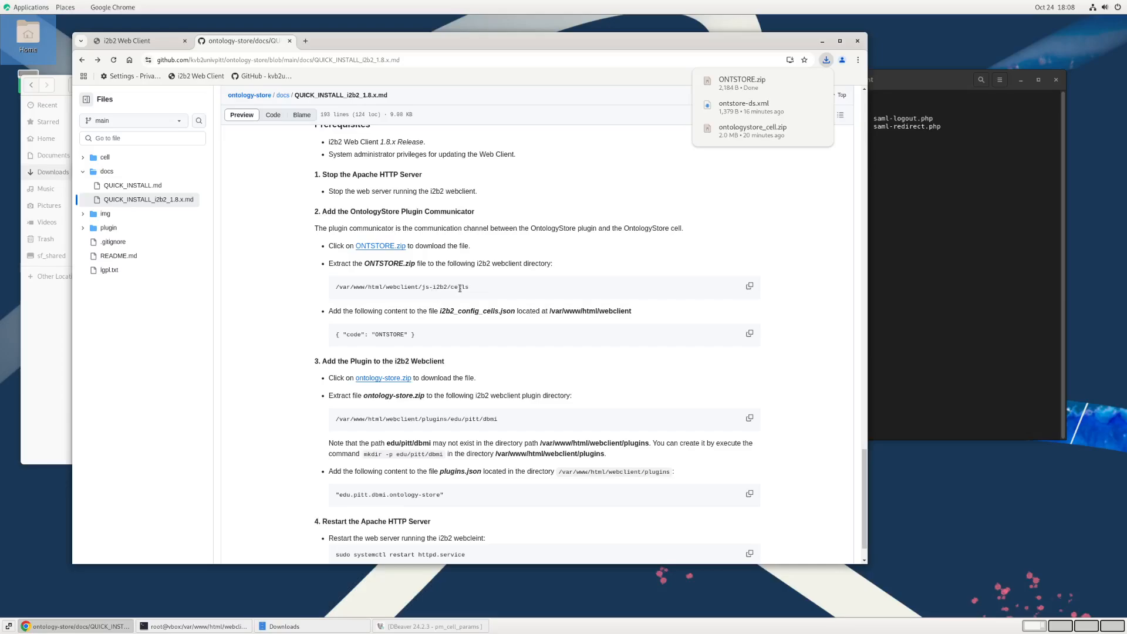
{"action": "left_click", "coordinate": [997, 246]}
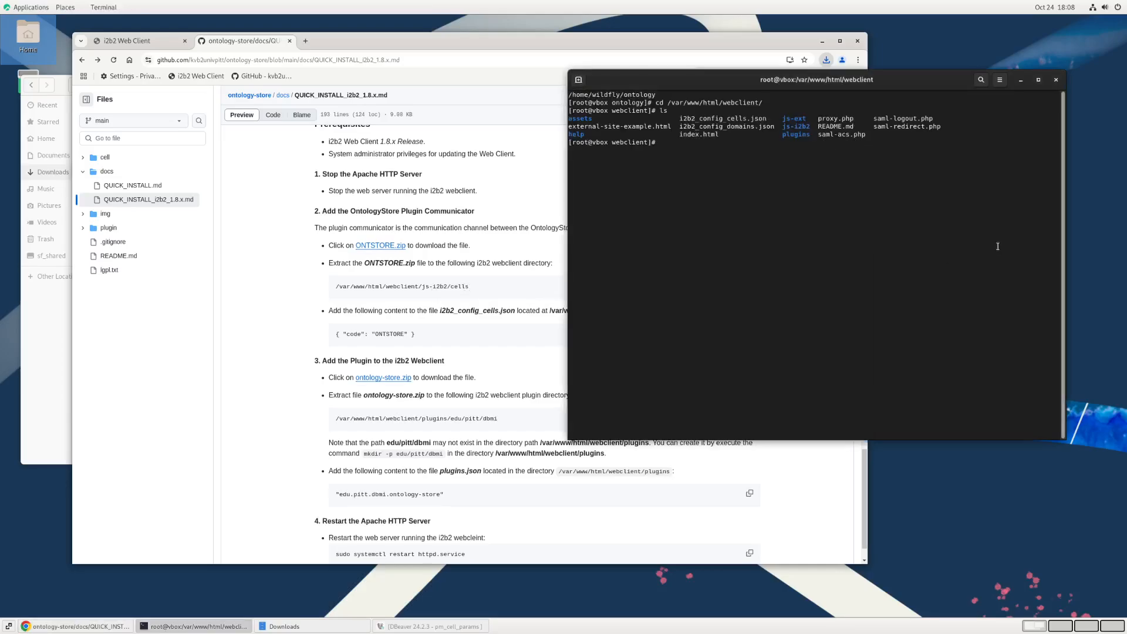
{"action": "type", "text": "cd js-i2b2/cells/"}
{"action": "key", "text": "Return"}
{"action": "type", "text": "clear;"}
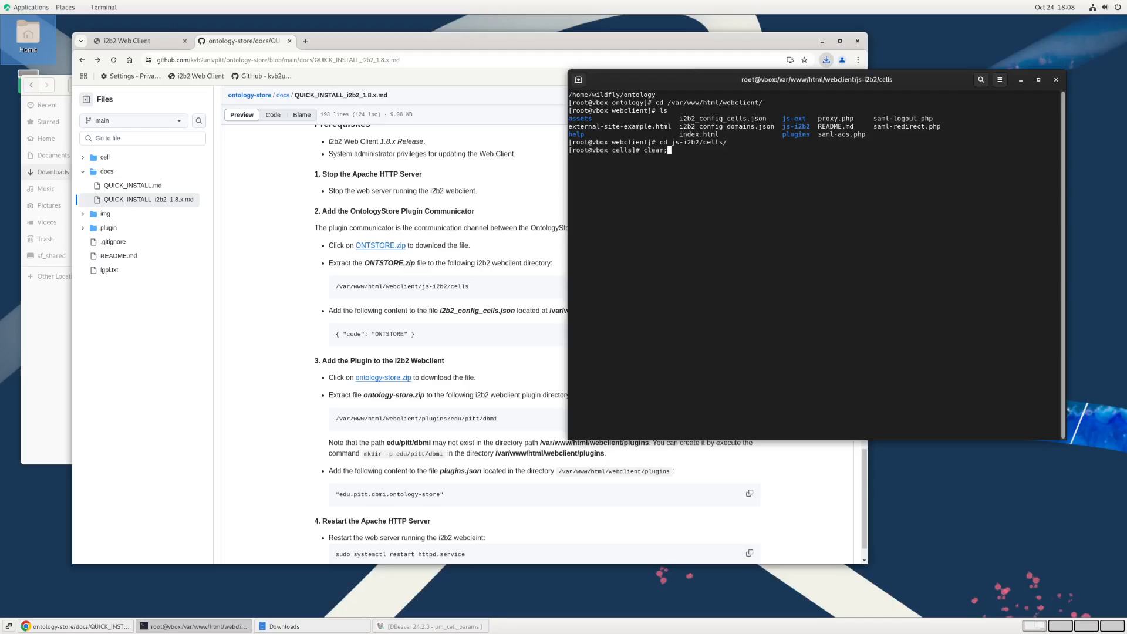
{"action": "type", "text": " ls"}
{"action": "key", "text": "Return"}
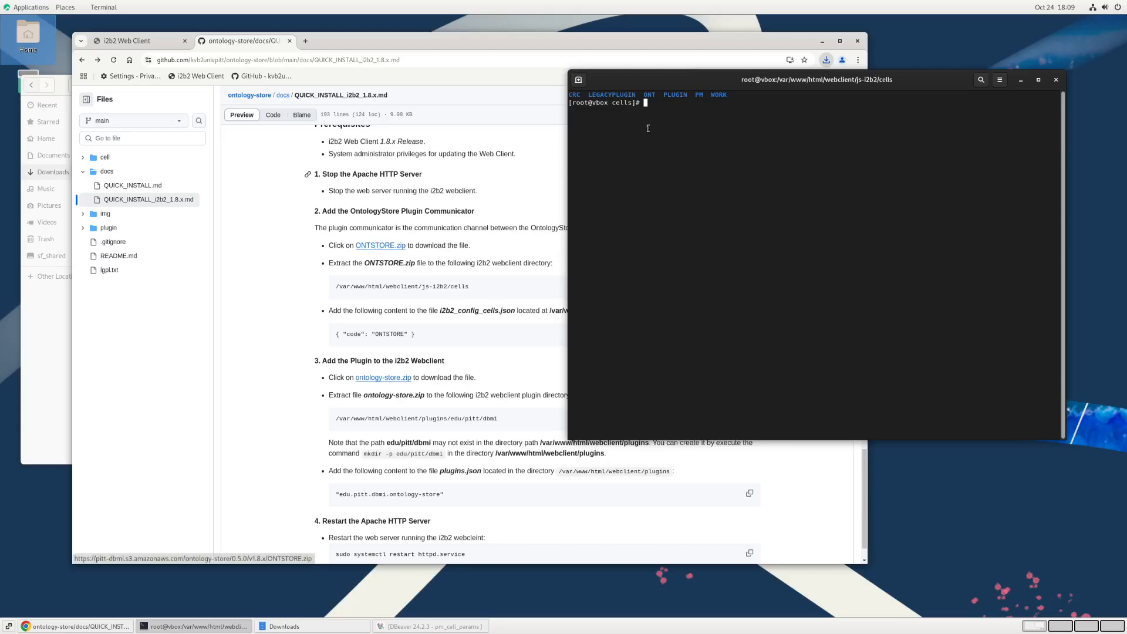
{"action": "type", "text": "pwd"}
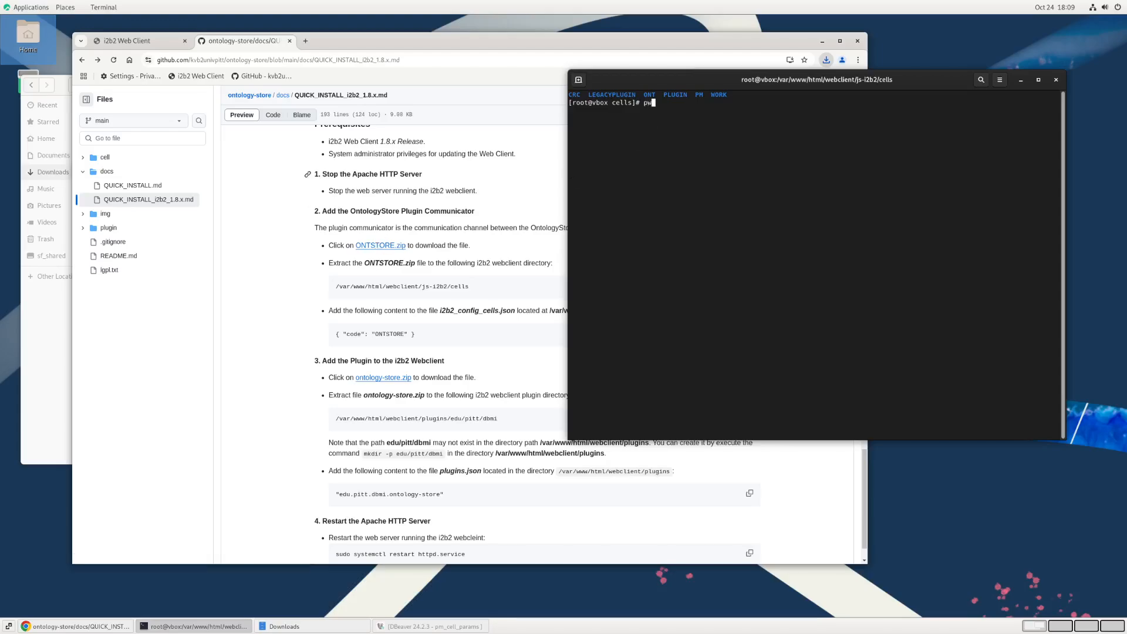
{"action": "key", "text": "Return"}
Step: Unzip ONTSTORE.zip from the Downloads folder into /var/www/html/webclient/js-i2b2/cells/ and list the directory
{"action": "type", "text": "unzip "}
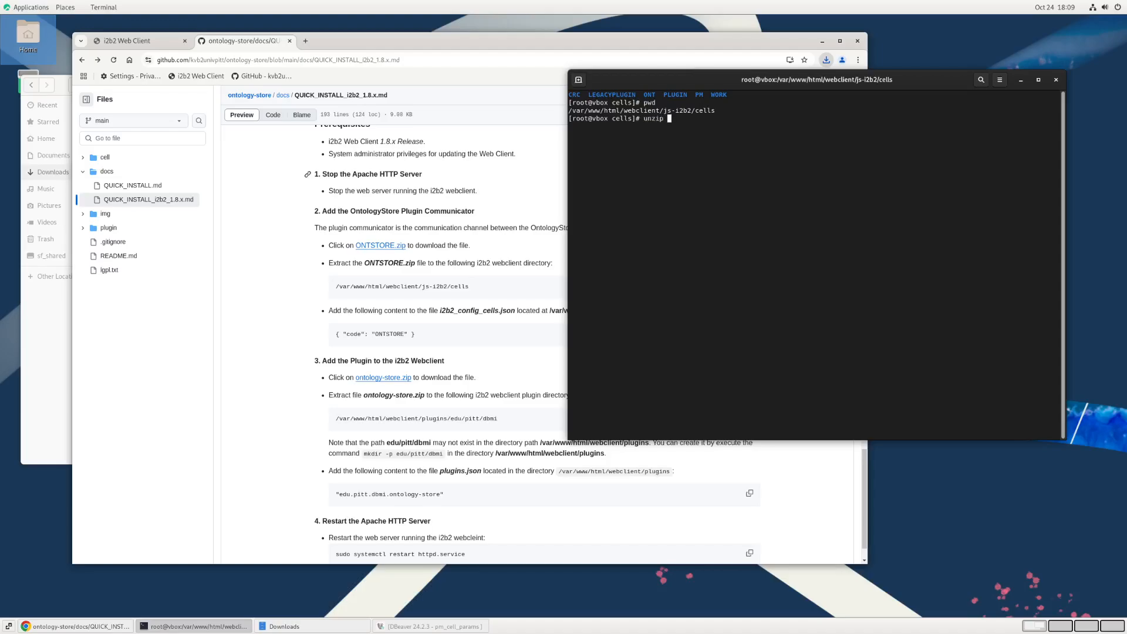
{"action": "type", "text": "/home/kvb2/Downloads/O"}
{"action": "key", "text": "Tab"}
{"action": "type", "text": "-d"}
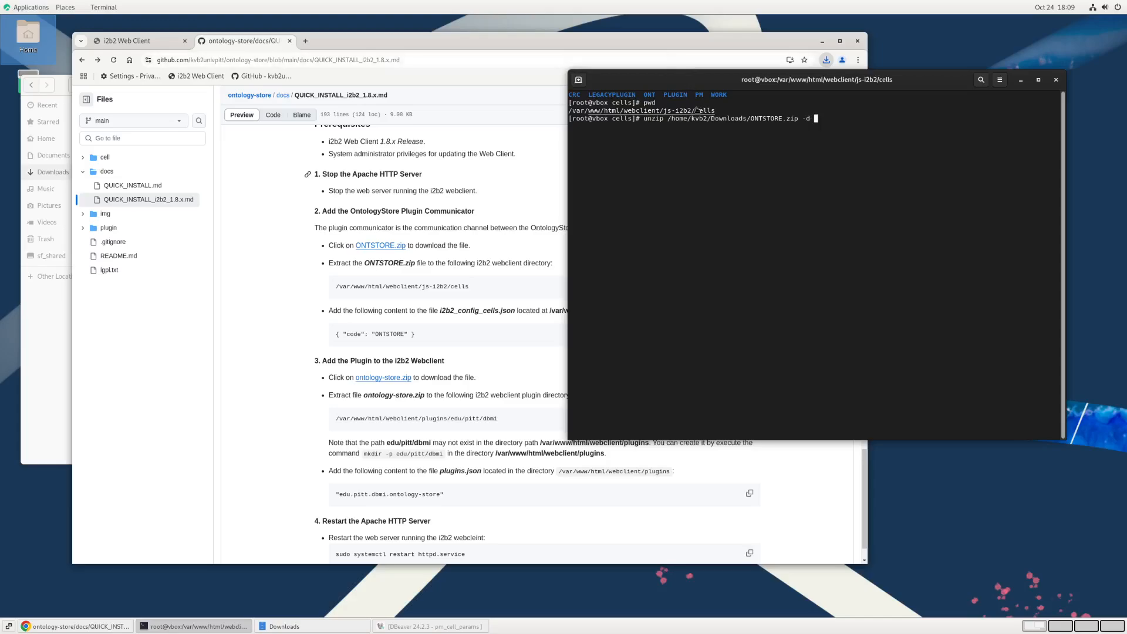
{"action": "double_click", "coordinate": [697, 110]}
{"action": "middle_click", "coordinate": [861, 130]}
{"action": "type", "text": "/"}
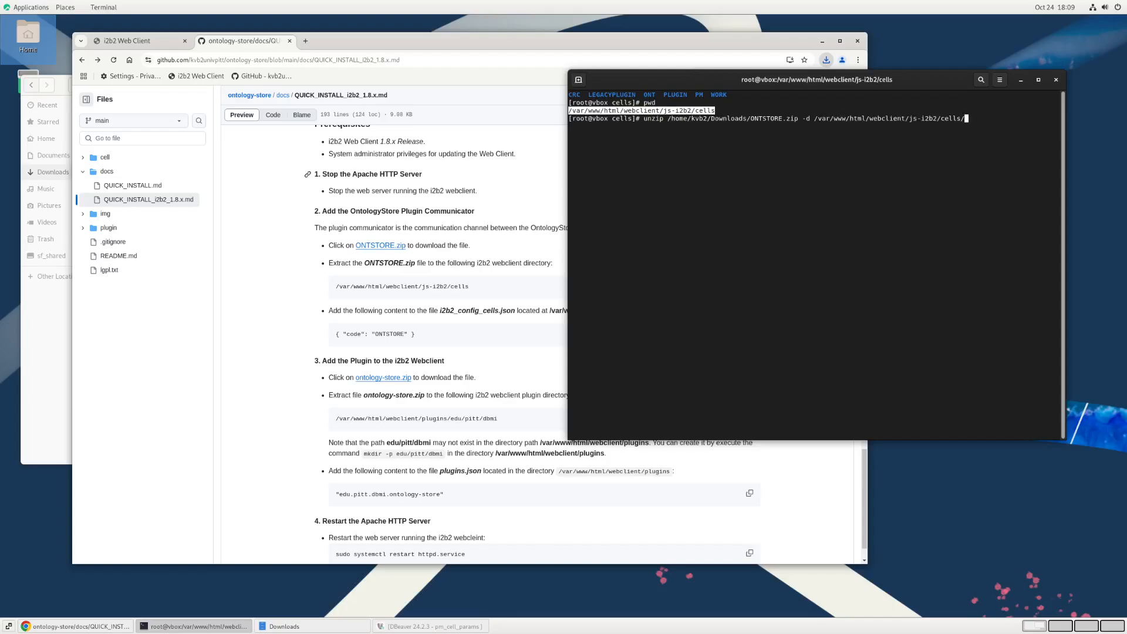
{"action": "key", "text": "Return"}
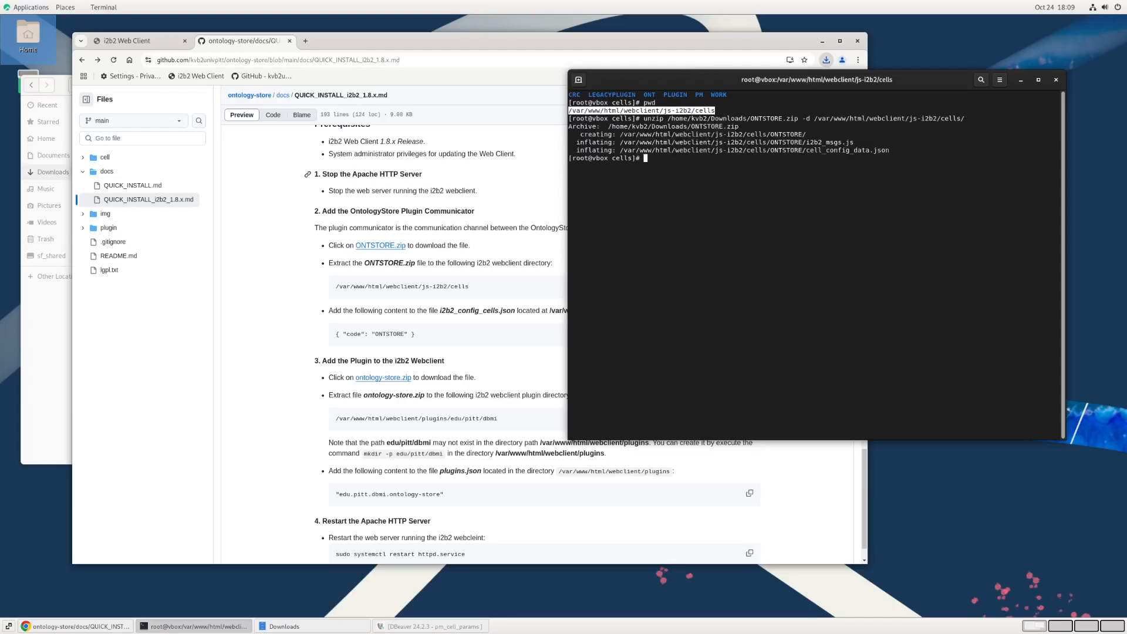
{"action": "type", "text": "ls"}
{"action": "key", "text": "Return"}
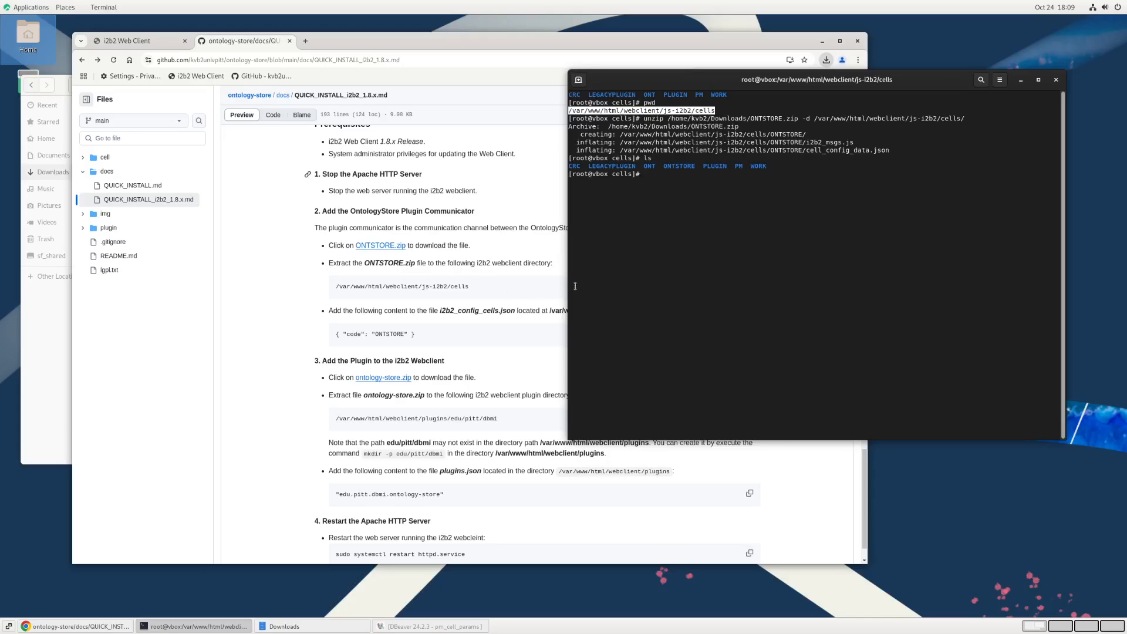
Step: Read the guide's instruction on what content to add to i2b2_config_cells.json and where that file is located
{"action": "left_click", "coordinate": [511, 292]}
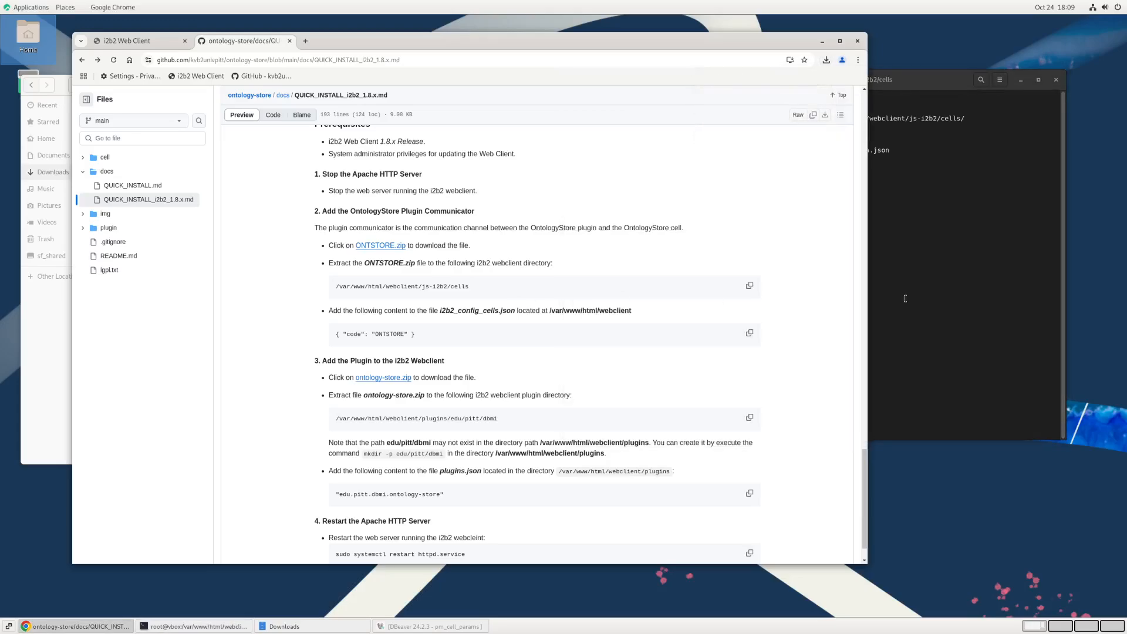
{"action": "key", "text": "alt+Tab"}
{"action": "left_click", "coordinate": [452, 302]}
{"action": "left_click", "coordinate": [917, 278]}
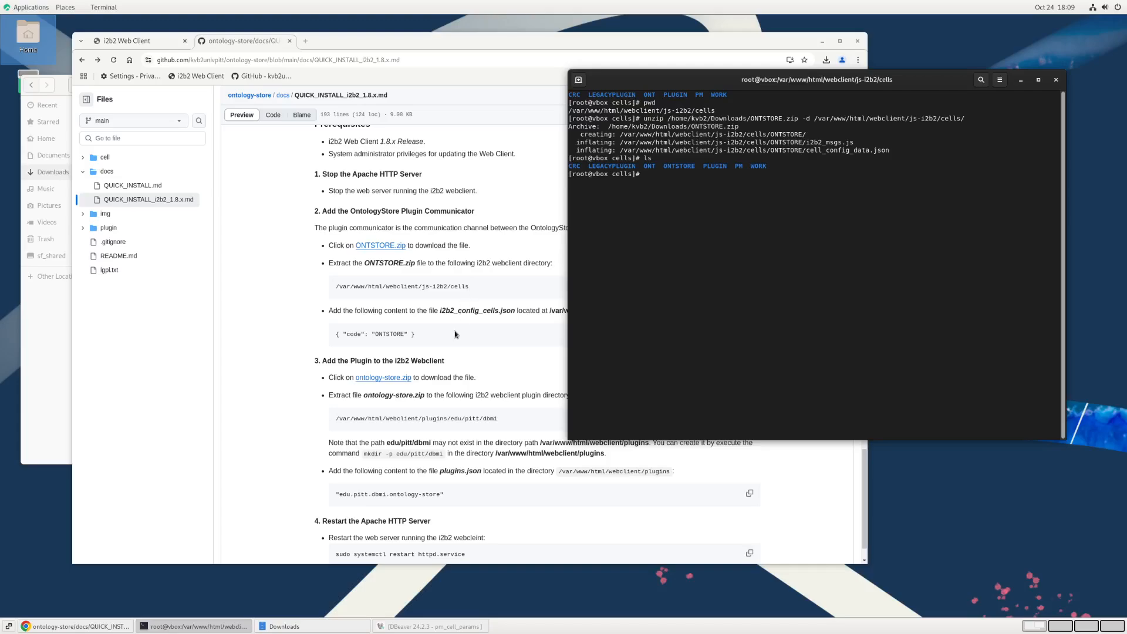
{"action": "left_click", "coordinate": [484, 327]}
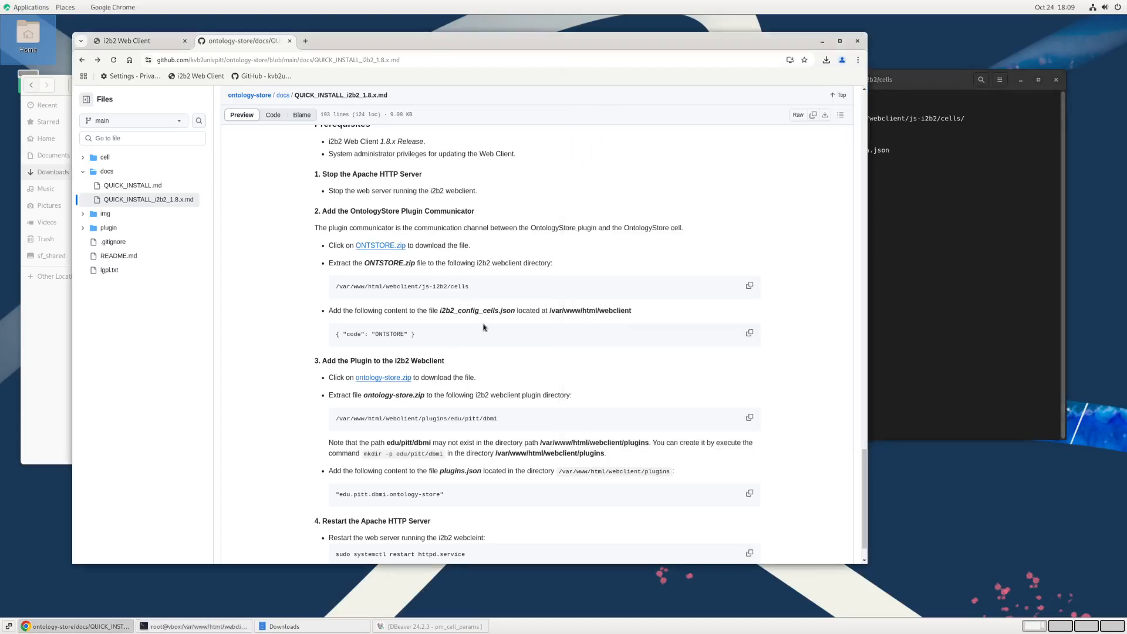
{"action": "scroll", "coordinate": [484, 327], "scroll_direction": "down", "scroll_amount": 1}
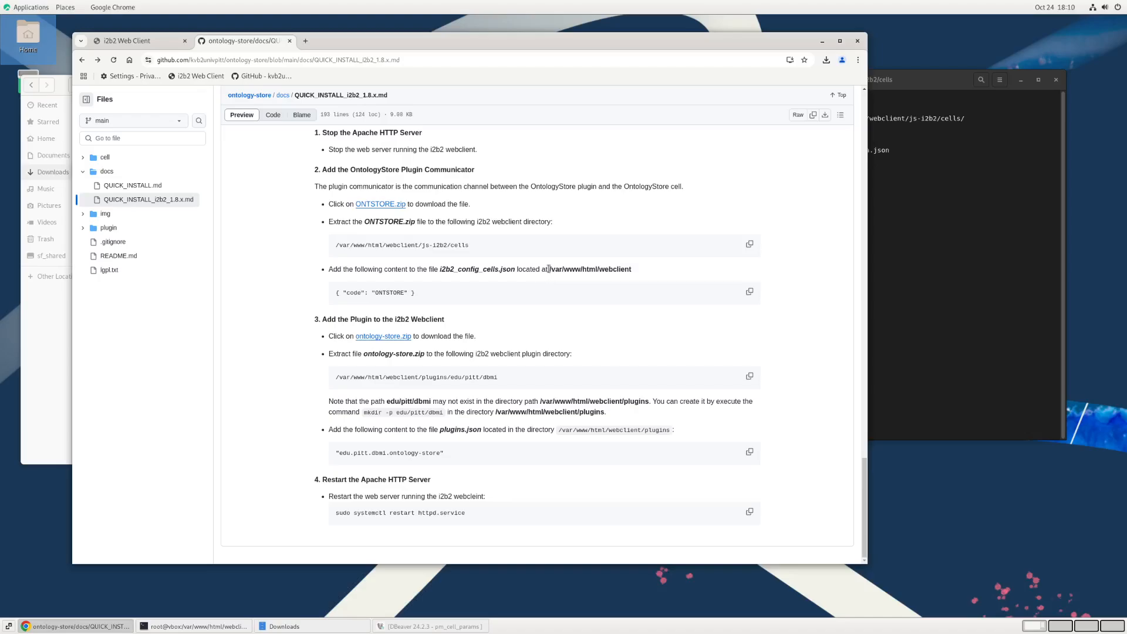
Step: Return the terminal to the webclient directory two levels up and list its files
{"action": "left_click", "coordinate": [1005, 298]}
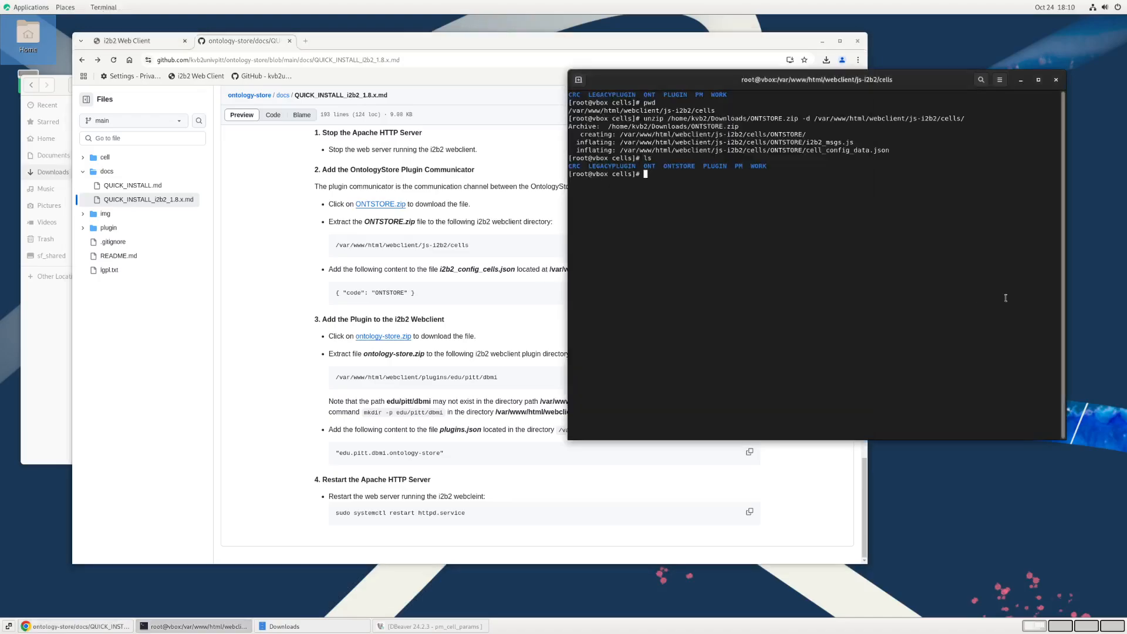
{"action": "type", "text": "d ../"}
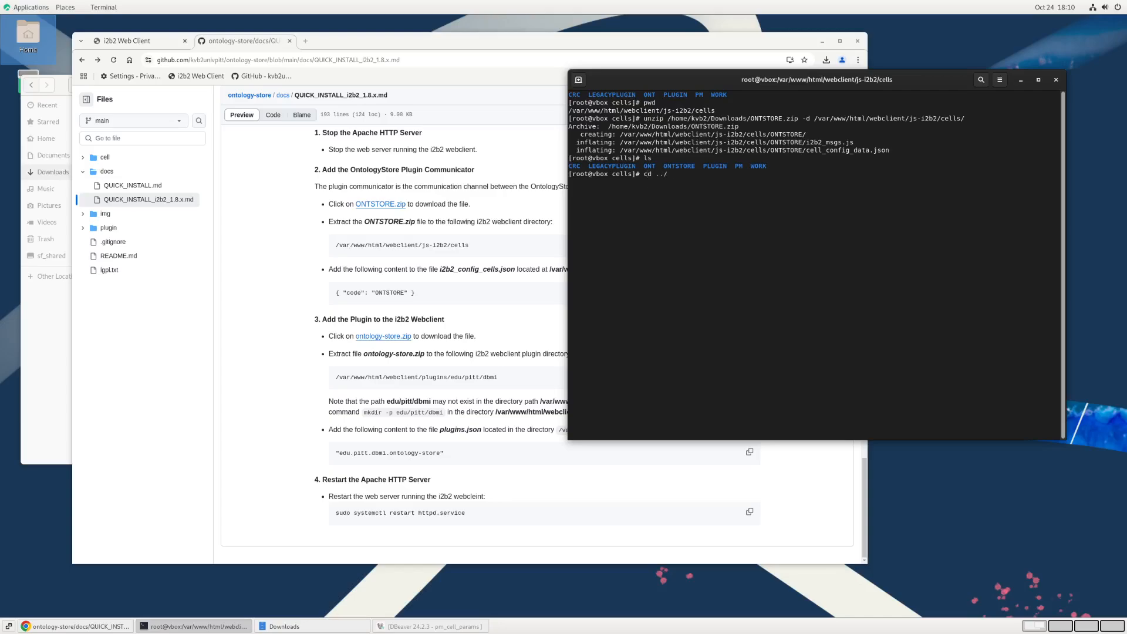
{"action": "type", "text": "..."}
{"action": "key", "text": "Return"}
{"action": "type", "text": "c"}
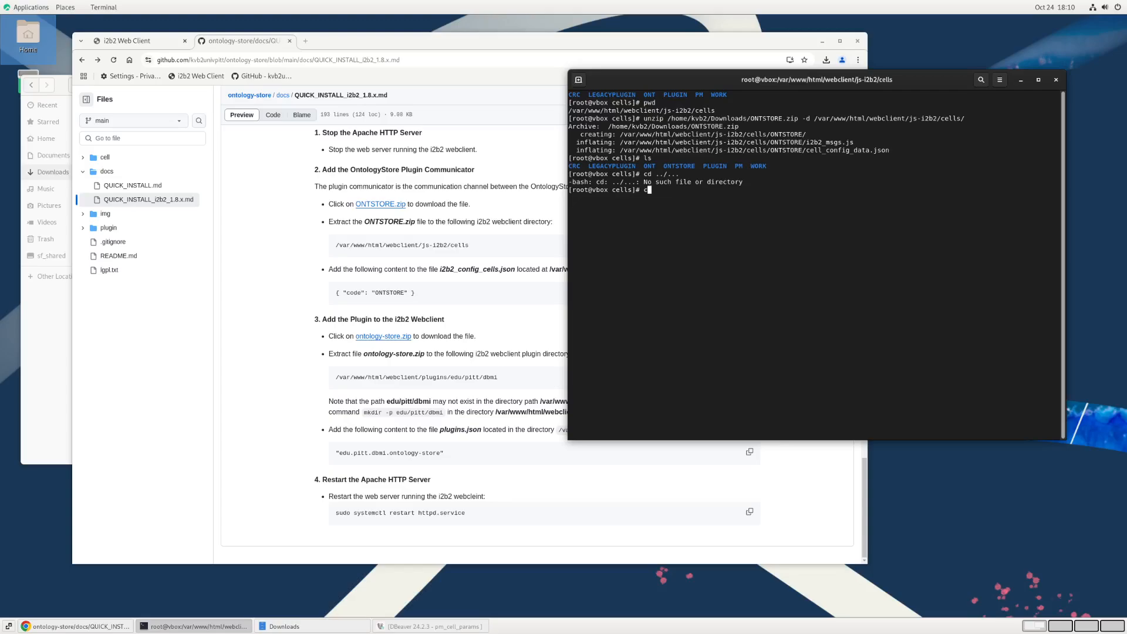
{"action": "type", "text": "d ../.."}
{"action": "key", "text": "Return"}
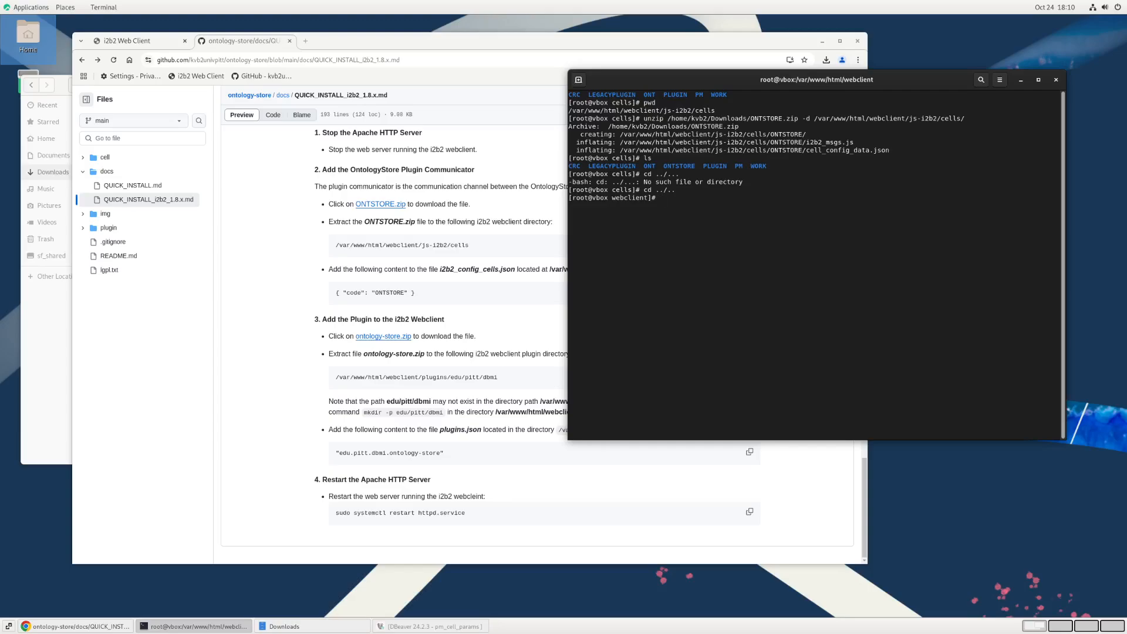
{"action": "type", "text": "ls"}
{"action": "key", "text": "Return"}
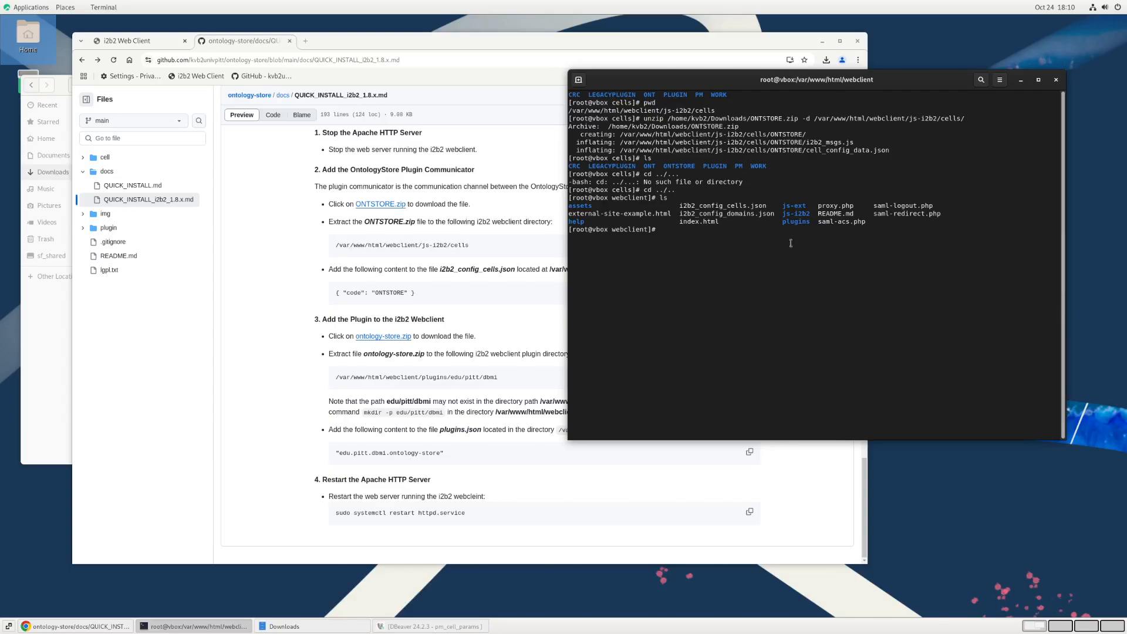
Step: Back up i2b2_config_cells.json as i2b2_config_cells.json.bak in the webclient directory and list the files
{"action": "double_click", "coordinate": [691, 205]}
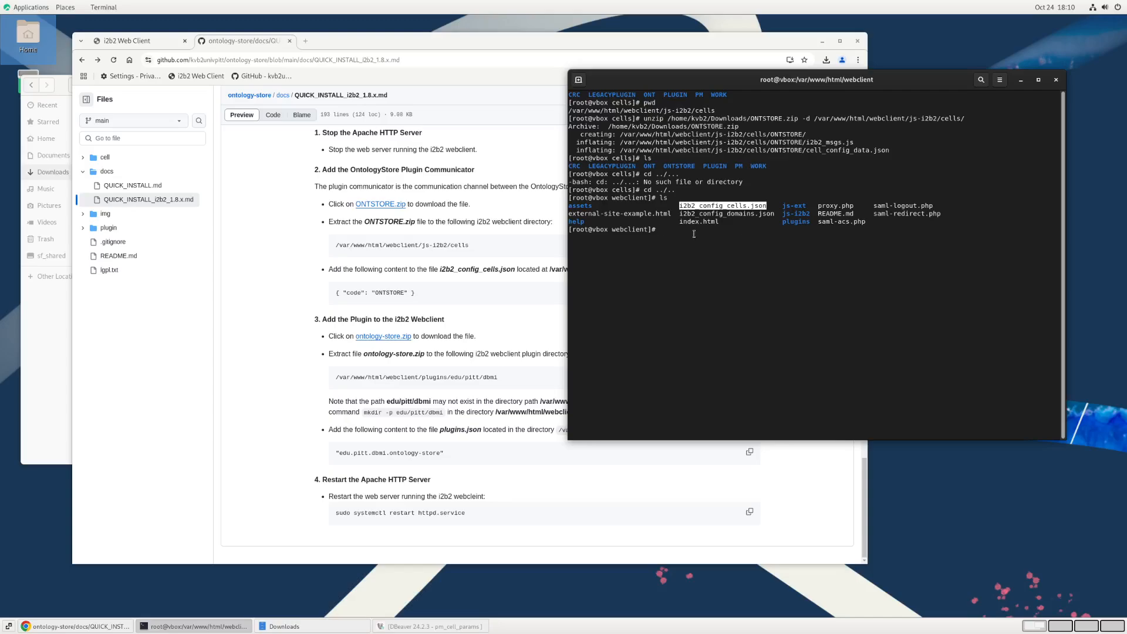
{"action": "left_click_drag", "start_coordinate": [336, 293], "coordinate": [416, 293]}
{"action": "left_click", "coordinate": [919, 308]}
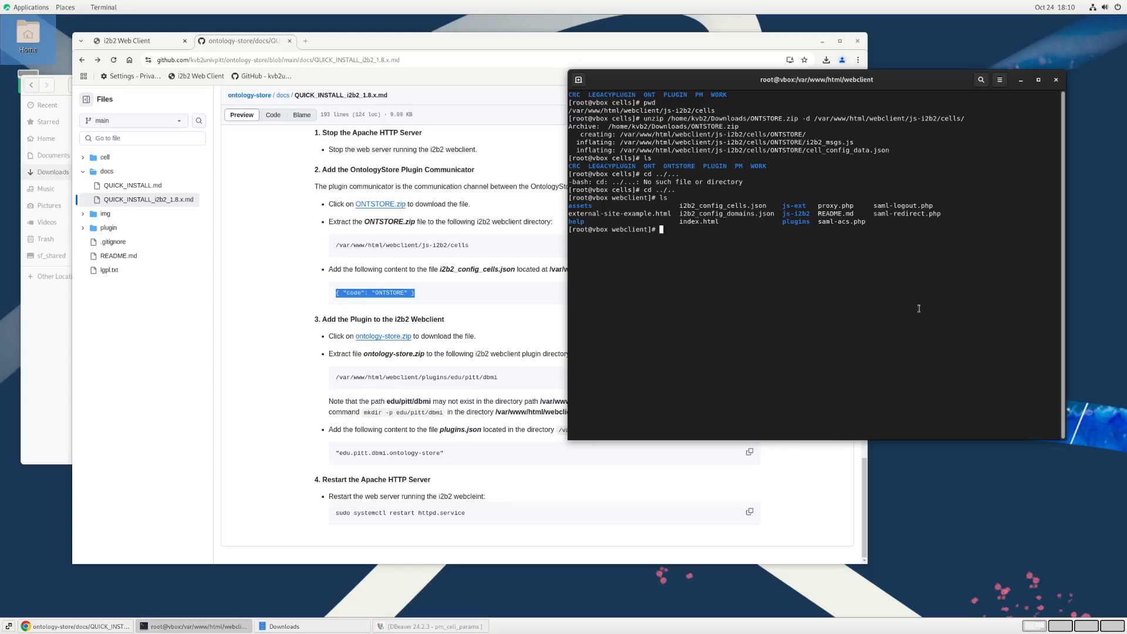
{"action": "type", "text": "cd"}
{"action": "key", "text": "BackSpace"}
{"action": "key", "text": "BackSpace"}
{"action": "type", "text": "cp"}
{"action": "double_click", "coordinate": [714, 206]}
{"action": "middle_click", "coordinate": [711, 238]}
{"action": "middle_click", "coordinate": [711, 238]}
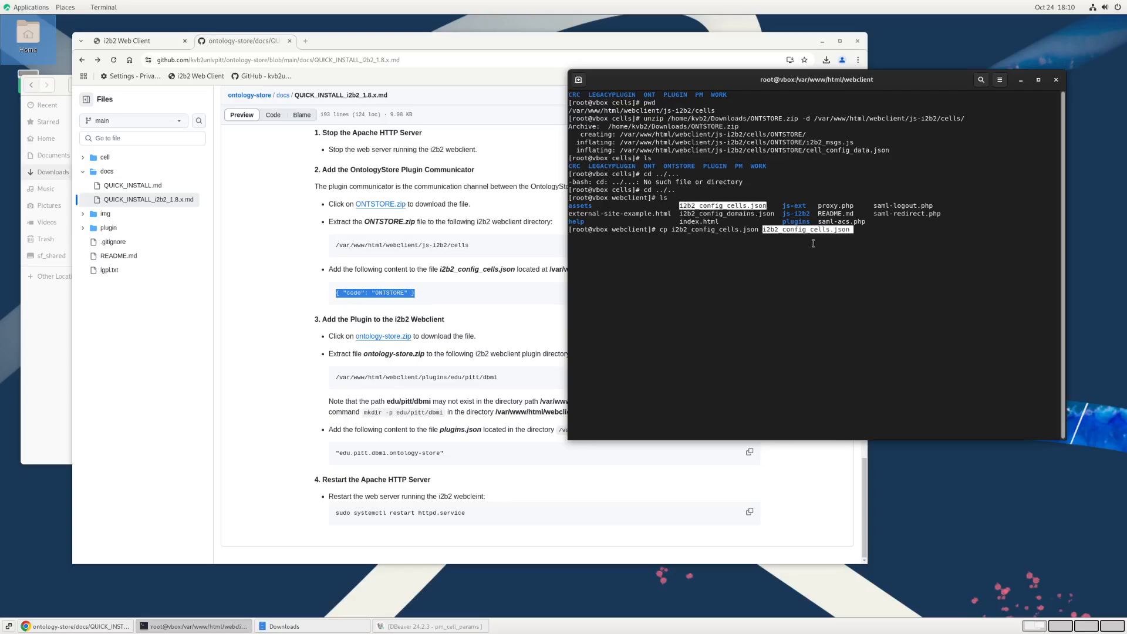
{"action": "type", "text": "."}
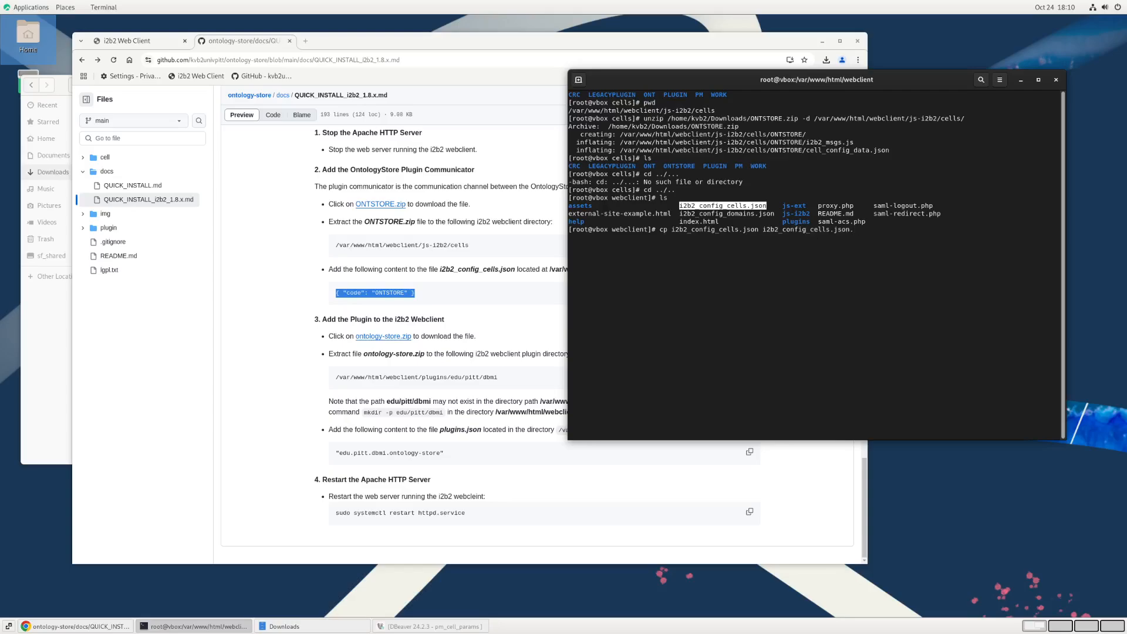
{"action": "type", "text": "bak"}
{"action": "key", "text": "Return"}
{"action": "type", "text": "ls"}
{"action": "key", "text": "Return"}
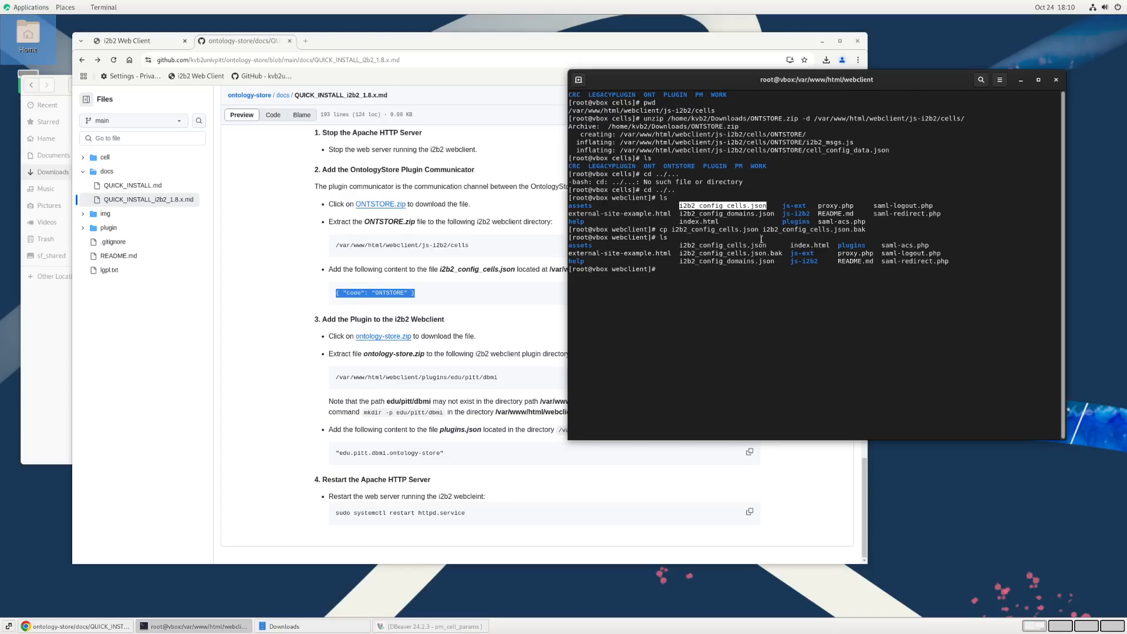
Step: Open i2b2_config_cells.json for editing in vi
{"action": "left_click", "coordinate": [749, 283]}
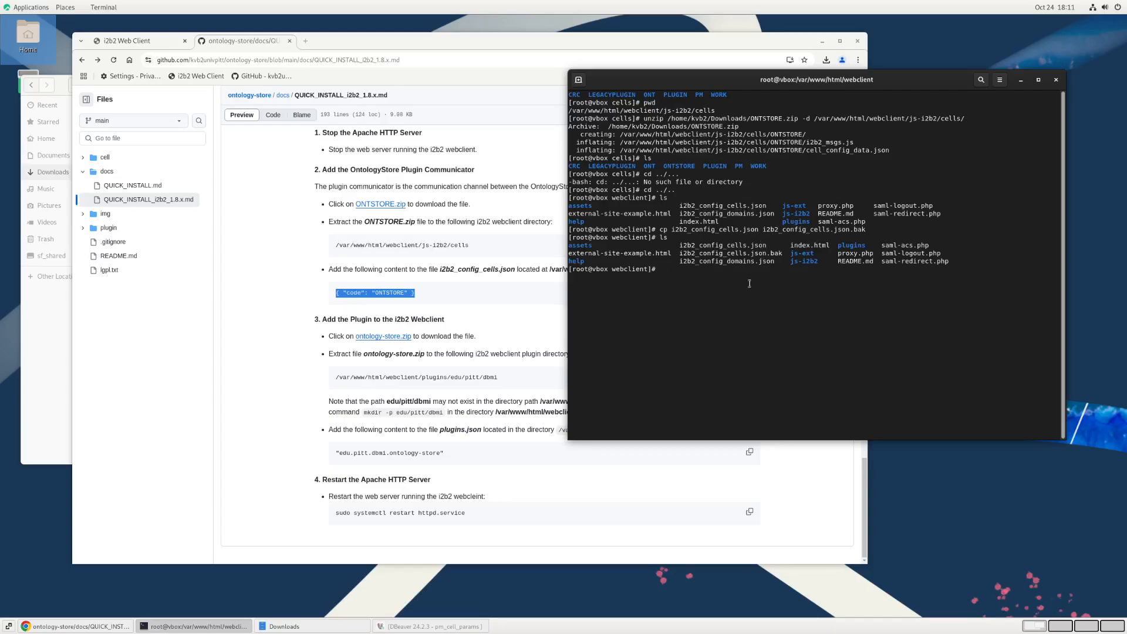
{"action": "type", "text": "vim"}
{"action": "key", "text": "BackSpace"}
{"action": "double_click", "coordinate": [726, 246]}
{"action": "middle_click", "coordinate": [736, 247]}
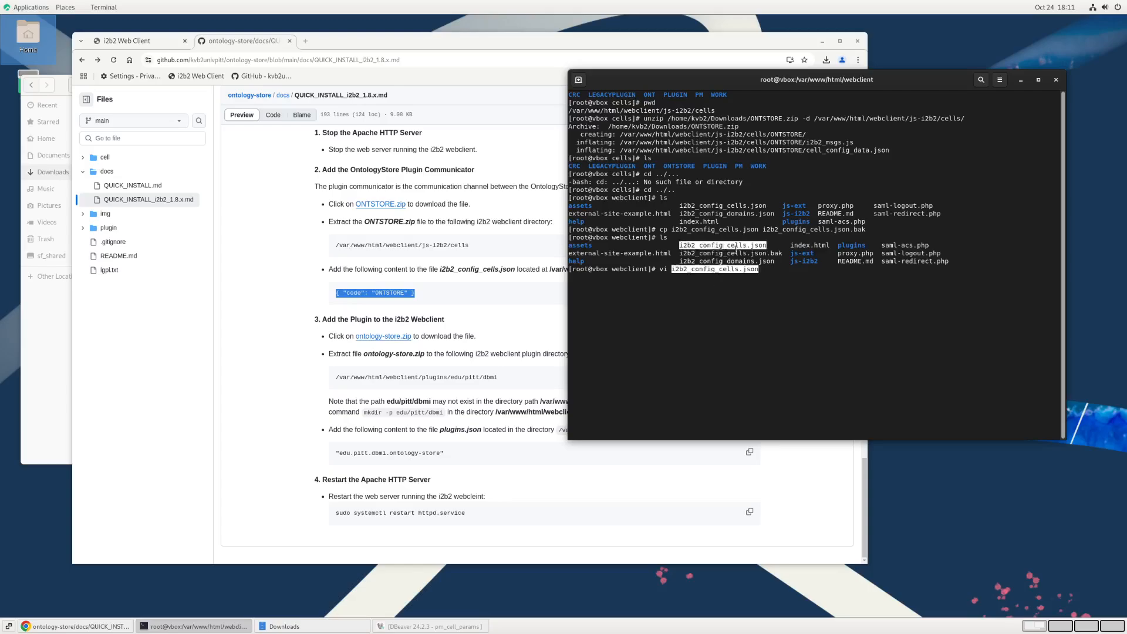
{"action": "key", "text": "Return"}
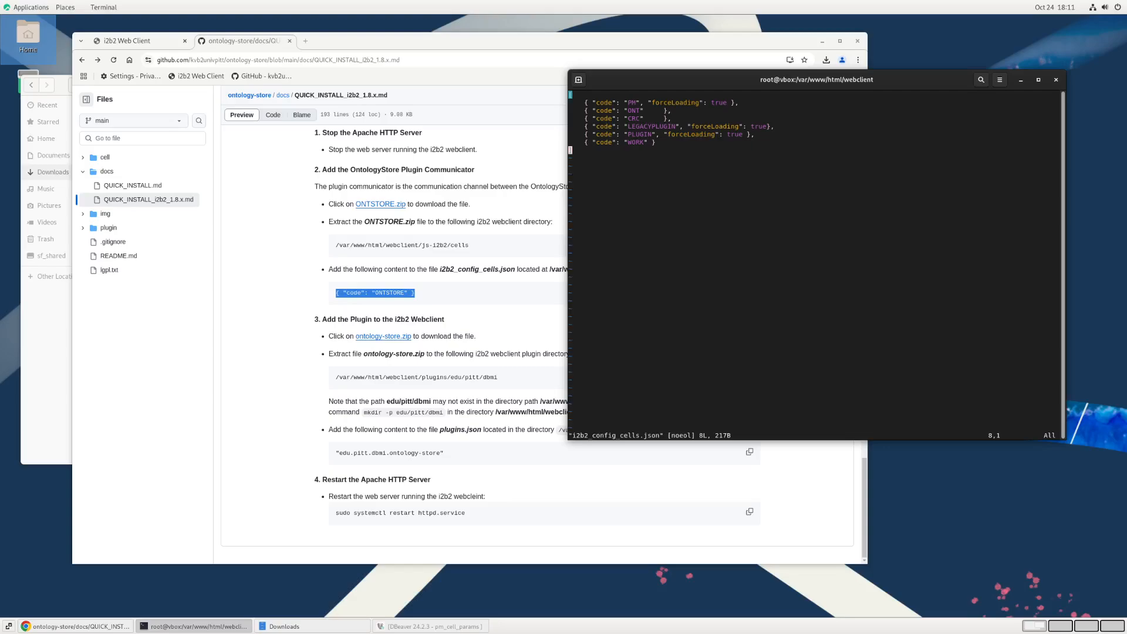
Step: Add a comma after the WORK entry and insert the guide's { "code": "ONTSTORE" } entry on a new line below it
{"action": "key", "text": "i"}
{"action": "key", "text": "Up"}
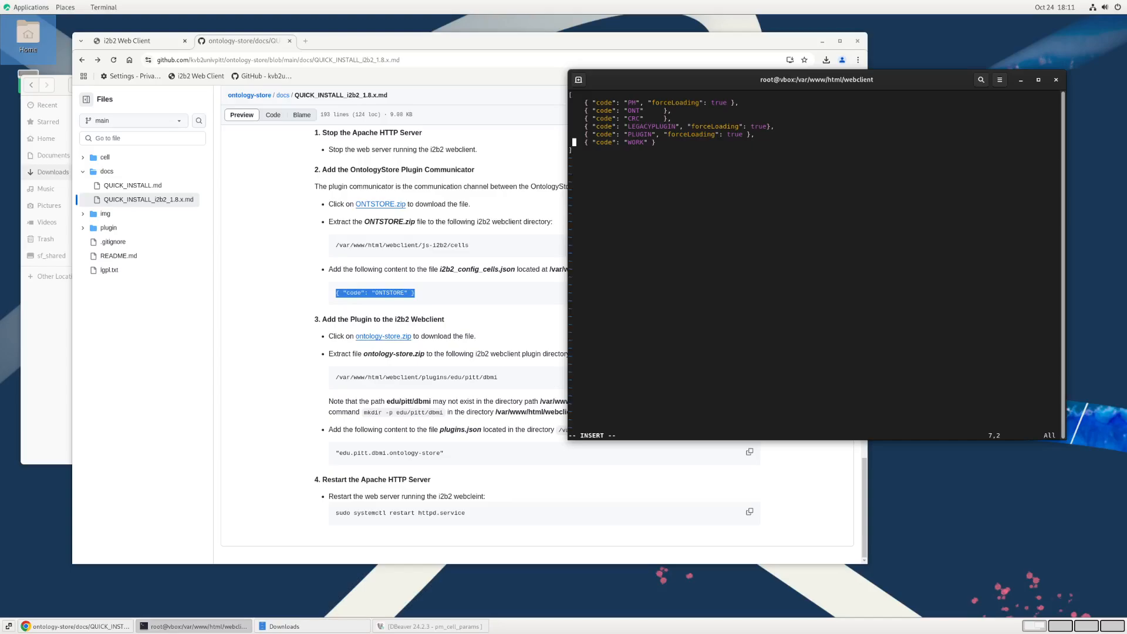
{"action": "key", "text": "Right"}
{"action": "key", "text": "Right"}
{"action": "key", "text": "Right"}
{"action": "key", "text": "Right"}
{"action": "key", "text": "Right"}
{"action": "key", "text": "Right"}
{"action": "key", "text": "Right"}
{"action": "key", "text": "Right"}
{"action": "key", "text": "Right"}
{"action": "key", "text": "Right"}
{"action": "key", "text": "Right"}
{"action": "key", "text": "Right"}
{"action": "key", "text": "Right"}
{"action": "key", "text": "Right"}
{"action": "key", "text": "Right"}
{"action": "key", "text": "Right"}
{"action": "key", "text": "Right"}
{"action": "key", "text": "Right"}
{"action": "key", "text": "Right"}
{"action": "key", "text": "Right"}
{"action": "type", "text": ","}
{"action": "key", "text": "Return"}
{"action": "left_click", "coordinate": [468, 342]}
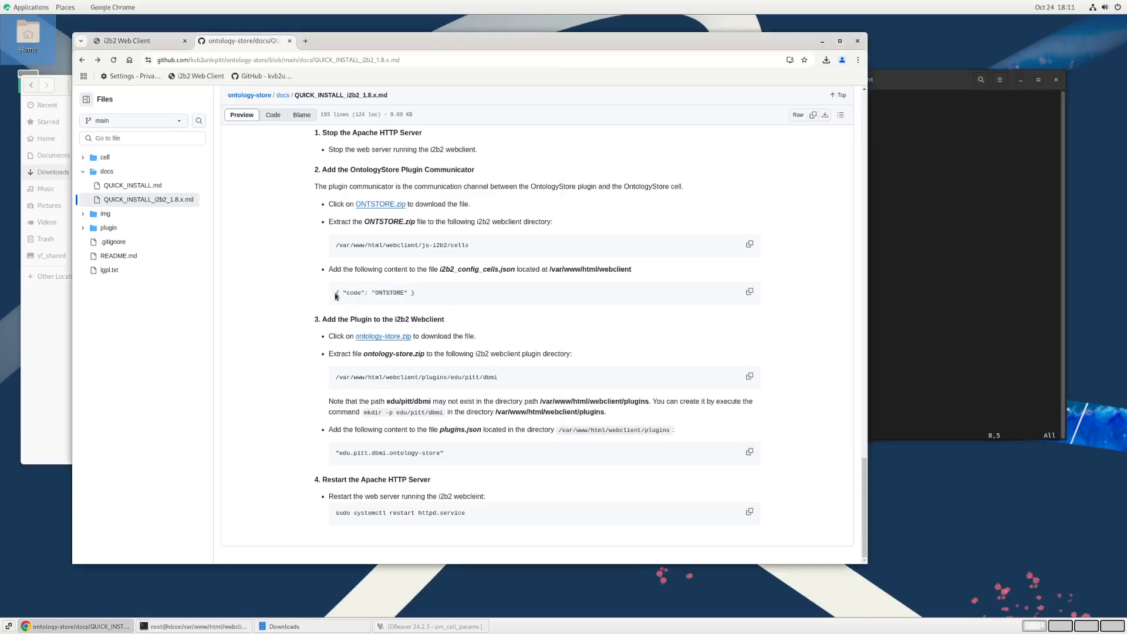
{"action": "left_click_drag", "start_coordinate": [337, 293], "coordinate": [415, 293]}
{"action": "middle_click", "coordinate": [921, 292]}
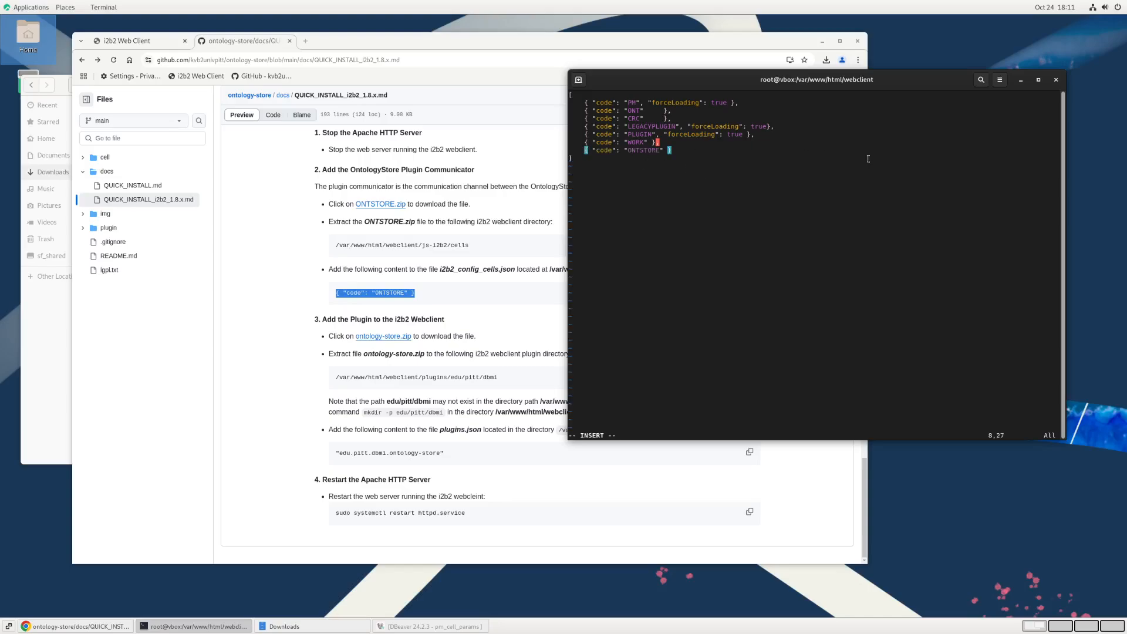
Step: Save the changes to i2b2_config_cells.json and exit vi
{"action": "key", "text": "Escape"}
{"action": "type", "text": ":wq"}
{"action": "key", "text": "Return"}
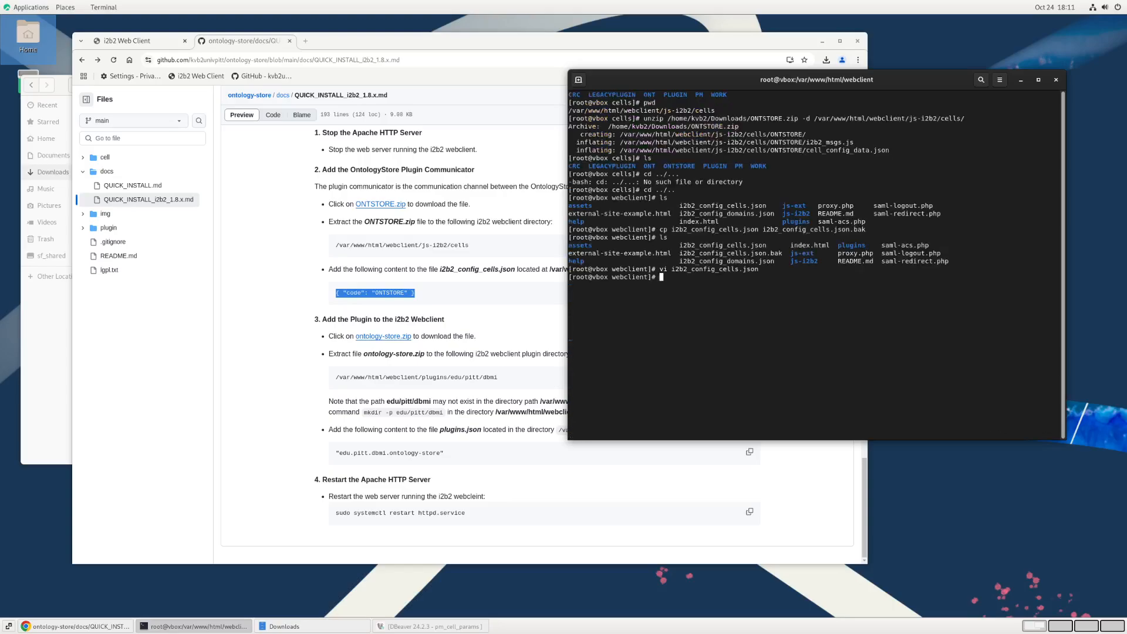
Step: Clear the terminal and print the contents of i2b2_config_cells.json
{"action": "type", "text": "clear;cat "}
{"action": "type", "text": "co"}
{"action": "key", "text": "BackSpace"}
{"action": "key", "text": "BackSpace"}
{"action": "double_click", "coordinate": [722, 269]}
{"action": "middle_click", "coordinate": [737, 279]}
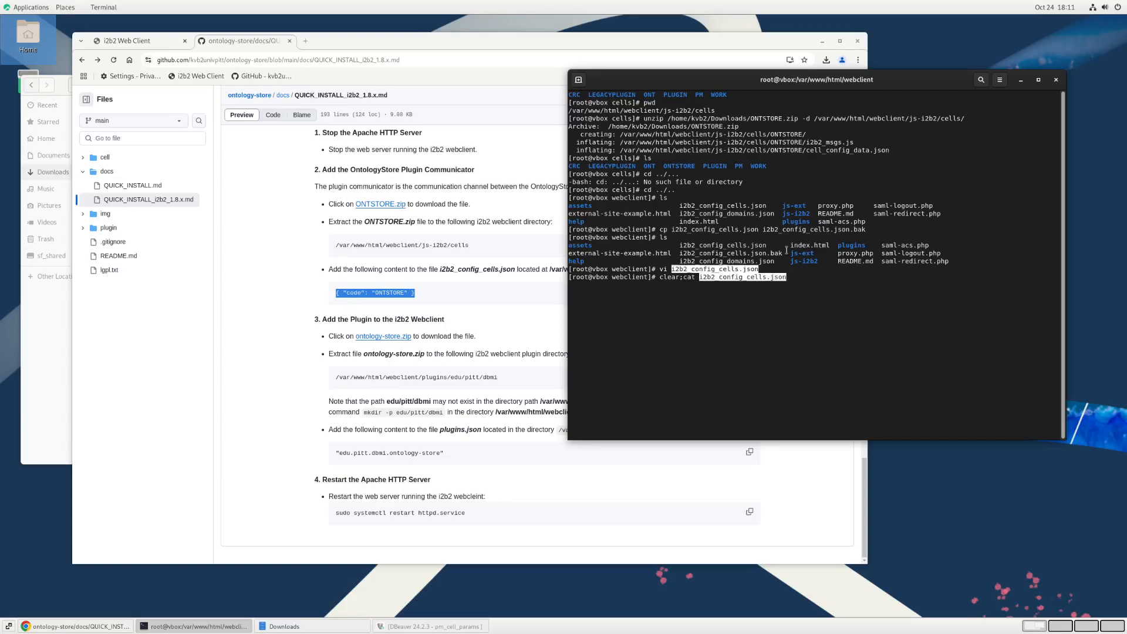
{"action": "key", "text": "Return"}
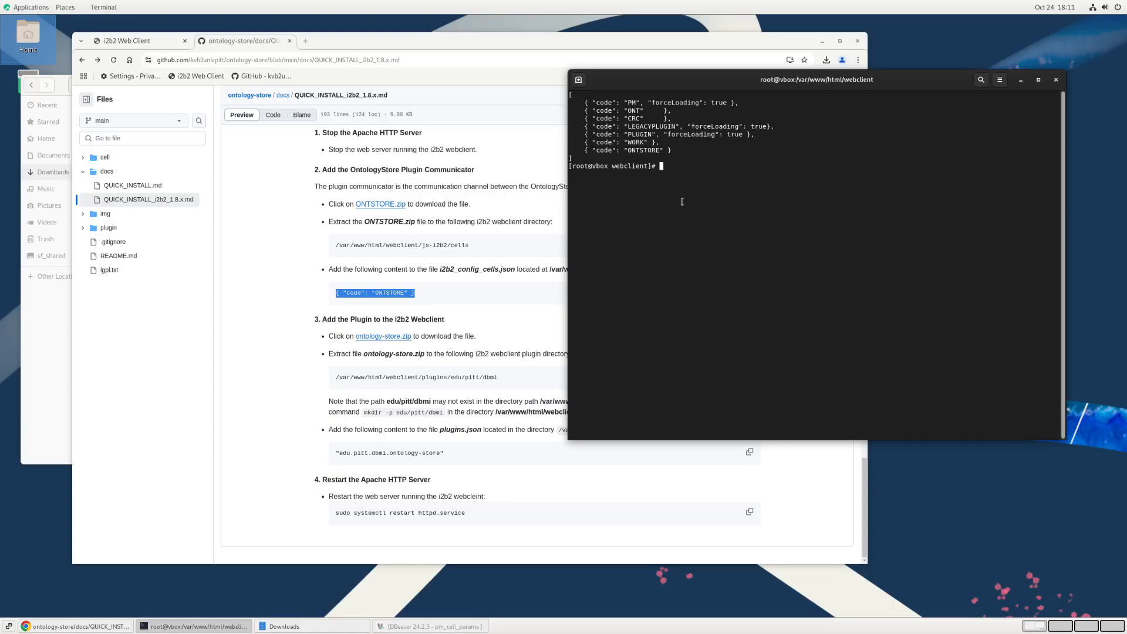
Step: Download ontology-store.zip from the guide's section 3 and save it in the Downloads folder
{"action": "left_click", "coordinate": [496, 306]}
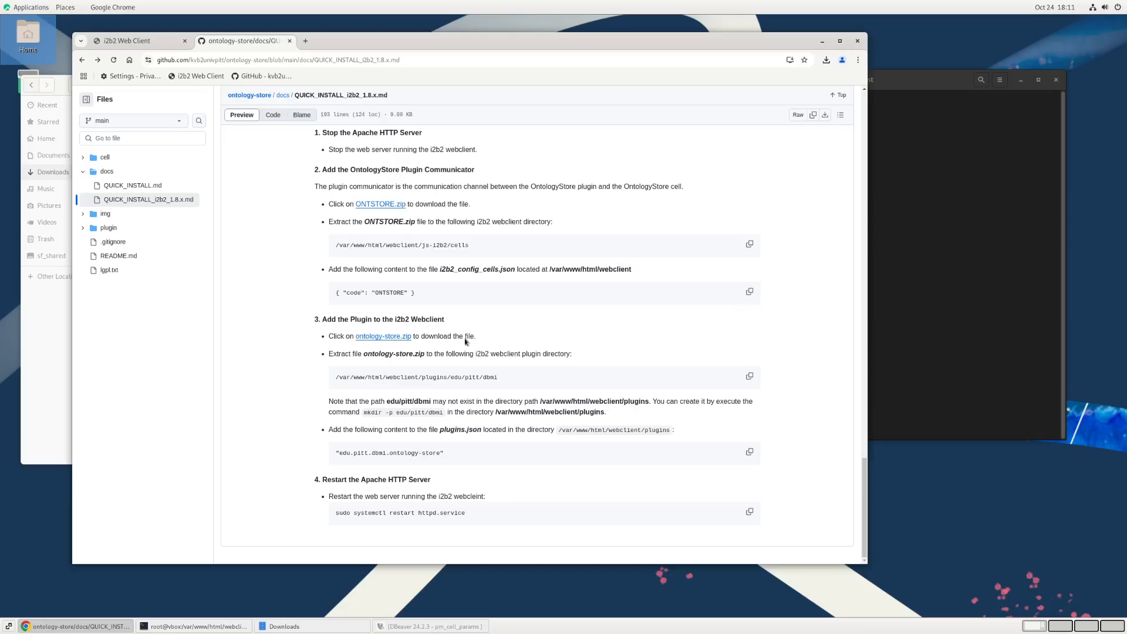
{"action": "left_click", "coordinate": [395, 339]}
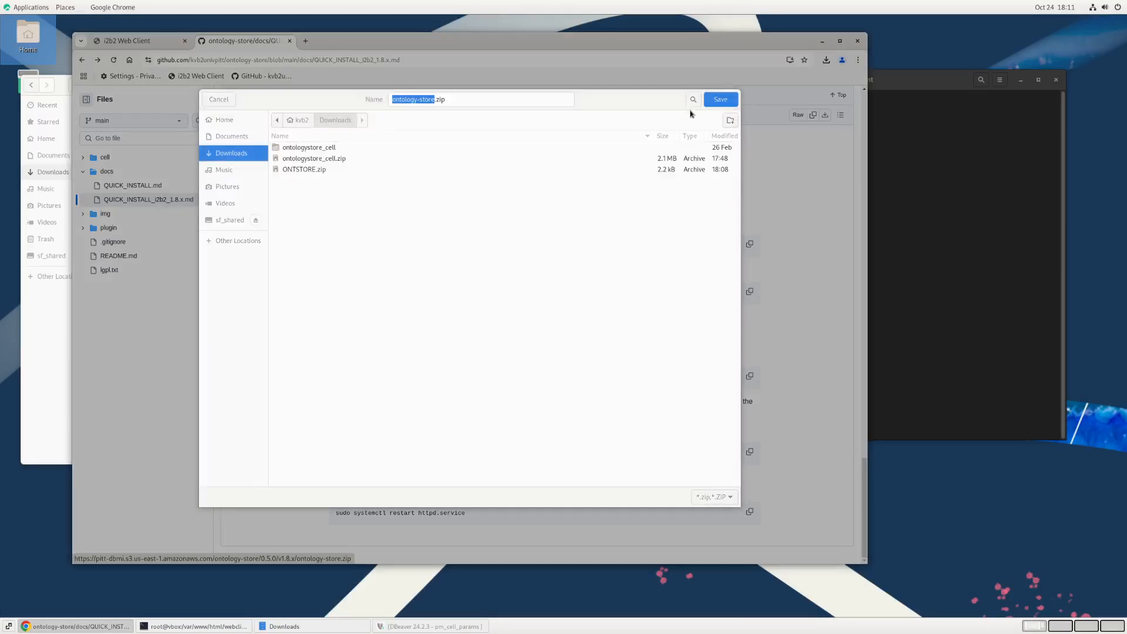
{"action": "left_click", "coordinate": [712, 101]}
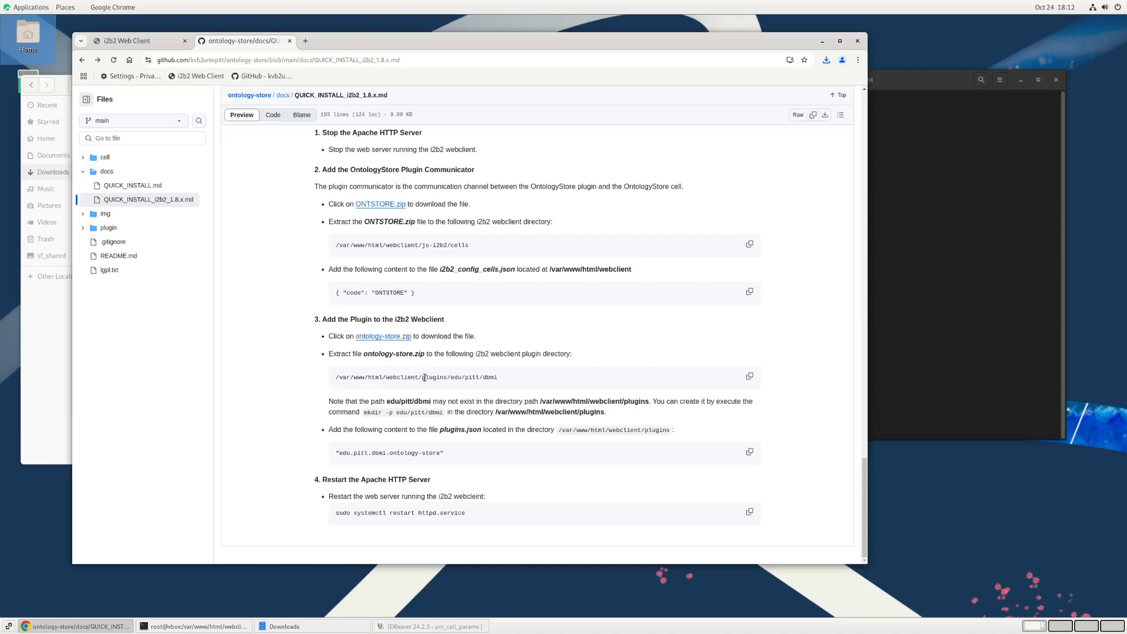
Step: Check the plugin path in the guide, change the terminal to the webclient's plugins directory and list its contents
{"action": "left_click_drag", "start_coordinate": [422, 378], "coordinate": [467, 378]}
{"action": "left_click", "coordinate": [522, 379]}
{"action": "left_click", "coordinate": [945, 306]}
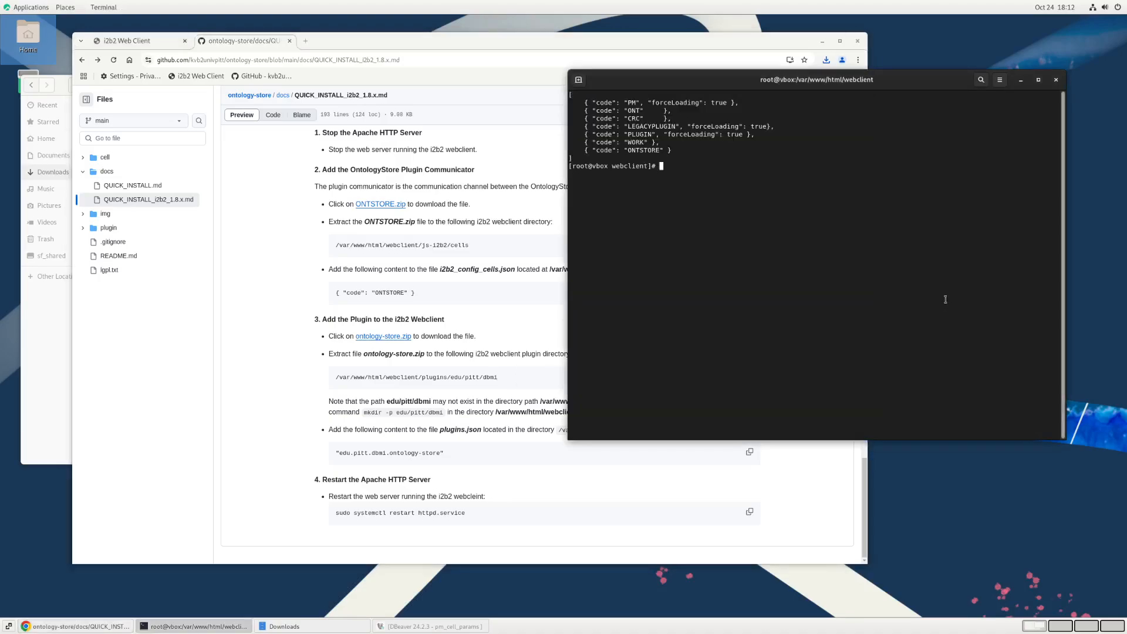
{"action": "type", "text": "cd p"}
{"action": "key", "text": "Tab"}
{"action": "key", "text": "Return"}
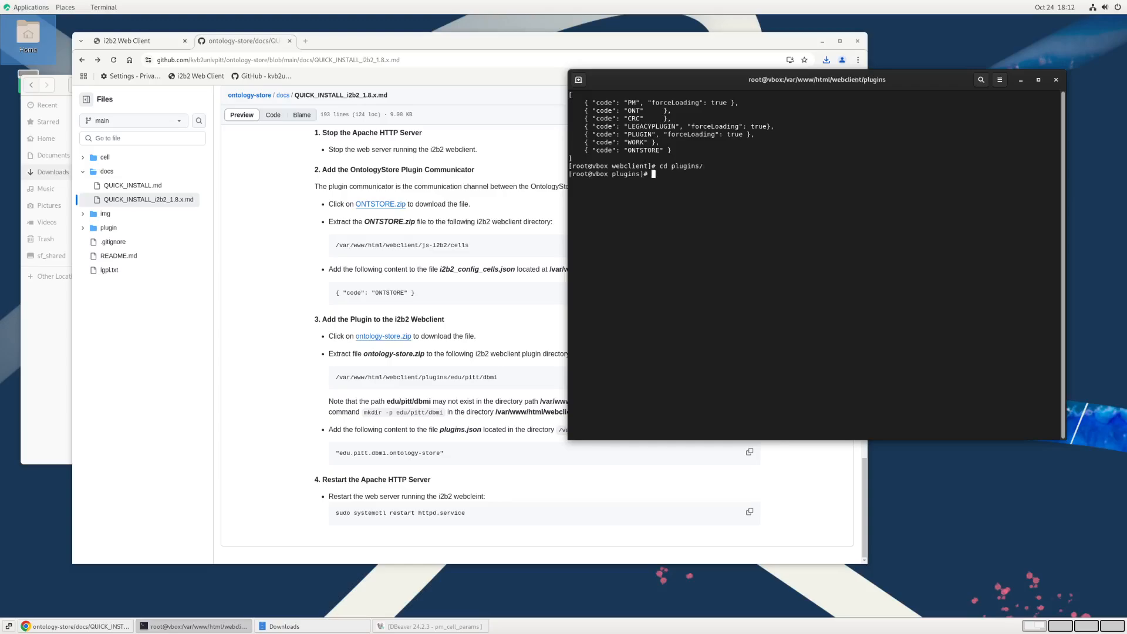
{"action": "type", "text": "ls"}
{"action": "key", "text": "Return"}
Step: Enter the edu directory under plugins and list its contents
{"action": "type", "text": "cd edu/"}
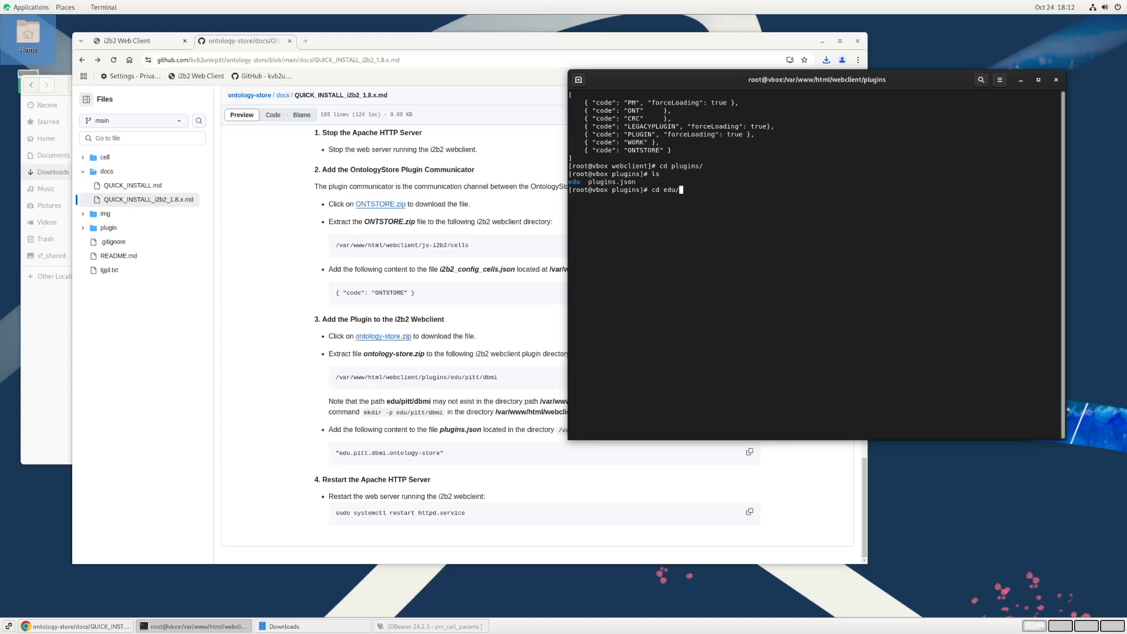
{"action": "key", "text": "Return"}
{"action": "type", "text": "ls"}
{"action": "key", "text": "Return"}
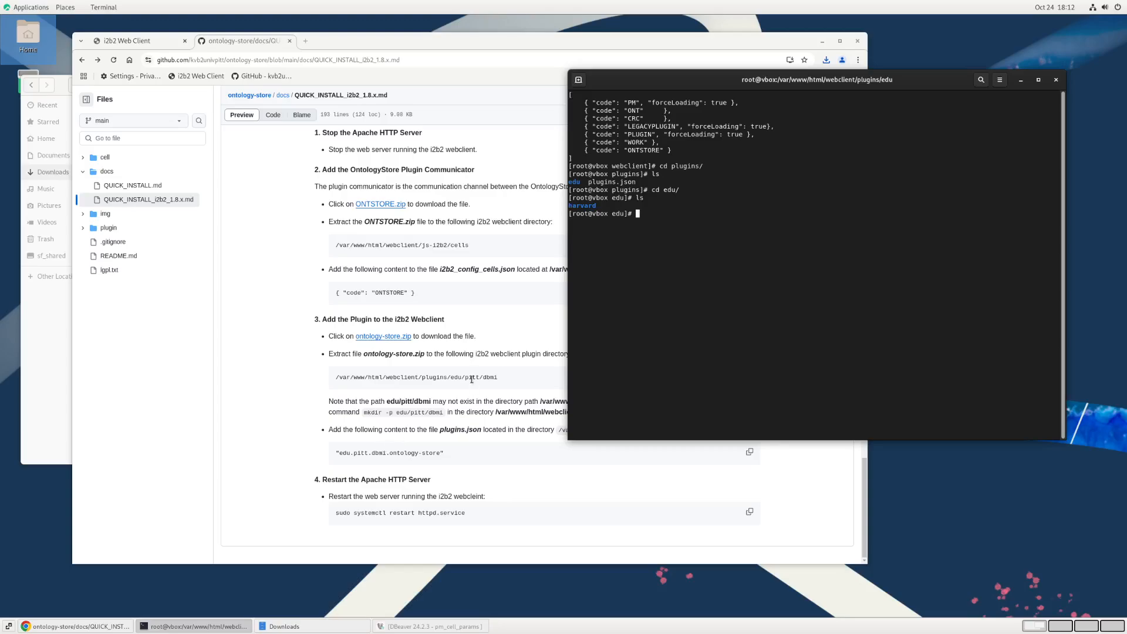
Step: Examine the guide's mkdir -p edu/pitt/dbmi command for creating the plugin path, and return to the terminal
{"action": "left_click", "coordinate": [462, 413]}
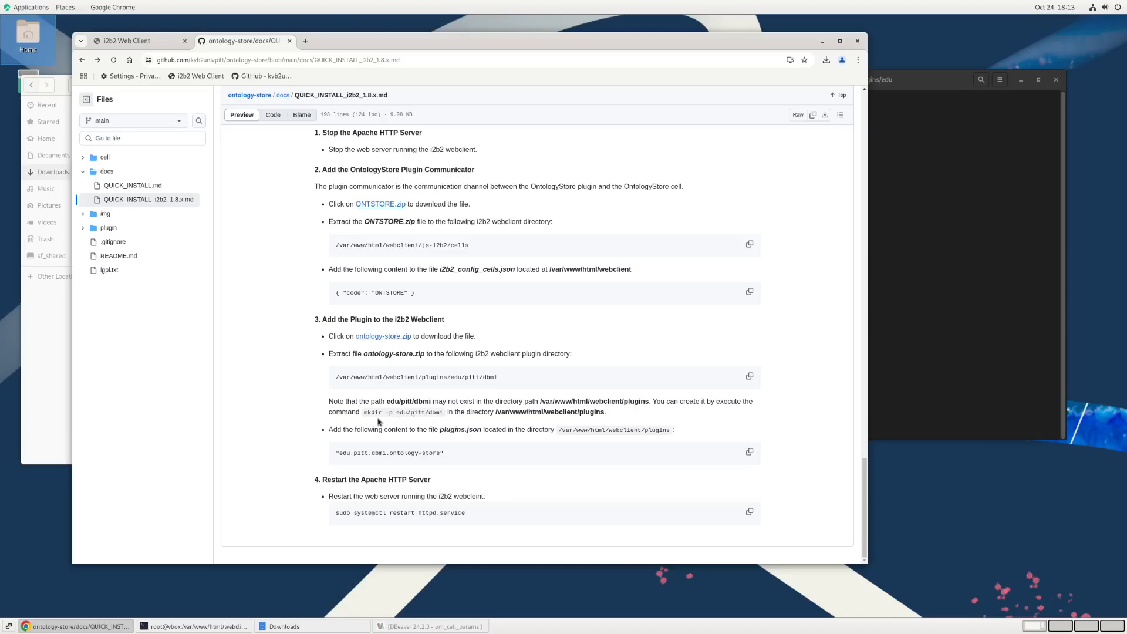
{"action": "left_click_drag", "start_coordinate": [364, 412], "coordinate": [391, 413]}
{"action": "left_click", "coordinate": [399, 414]}
{"action": "left_click_drag", "start_coordinate": [389, 415], "coordinate": [396, 413]}
{"action": "left_click", "coordinate": [412, 415]}
{"action": "key", "text": "alt+Tab"}
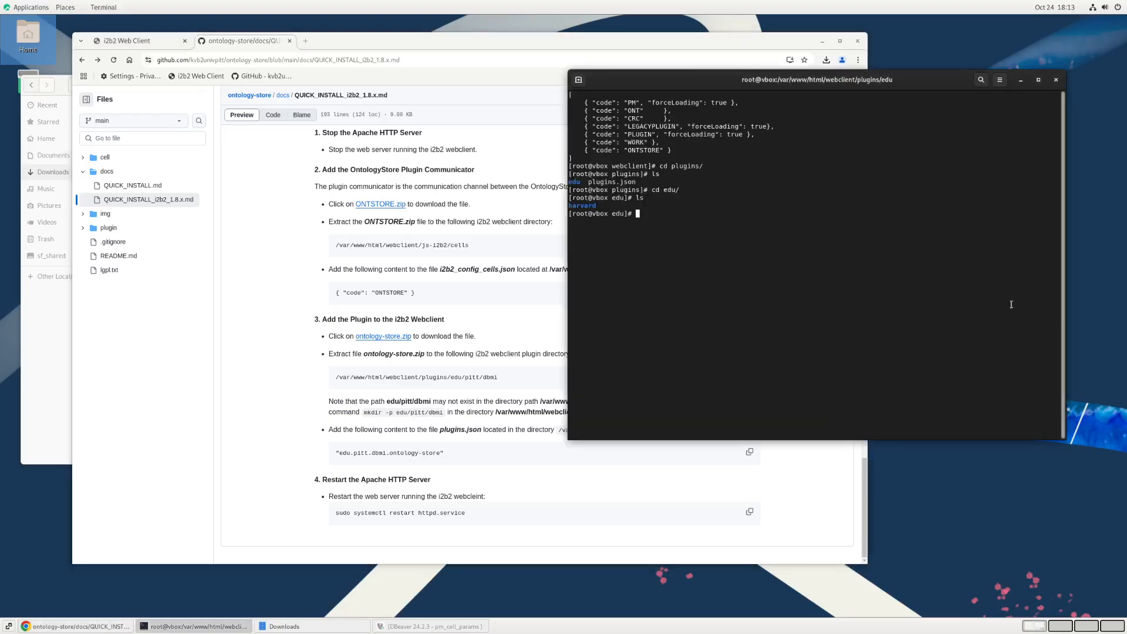
Step: Go back up to the plugins directory and list its contents
{"action": "type", "text": "cd .."}
{"action": "key", "text": "Return"}
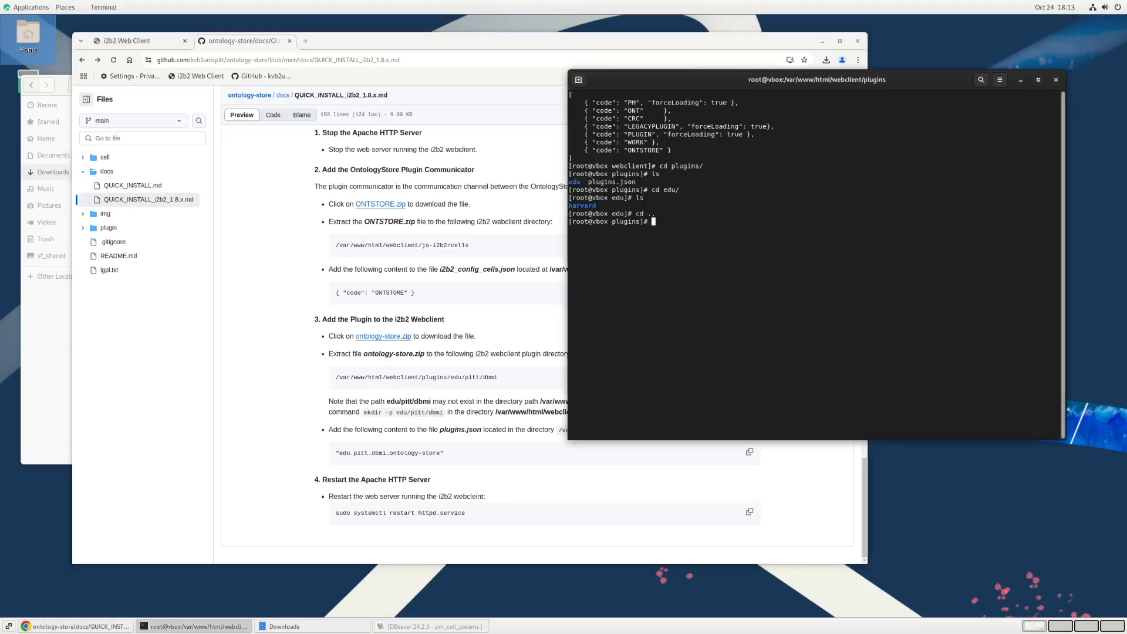
{"action": "type", "text": "ls"}
{"action": "key", "text": "Return"}
Step: Create the nested directory edu/pitt/dbmi inside plugins with mkdir -p, copying the path from the guide
{"action": "type", "text": "mkd"}
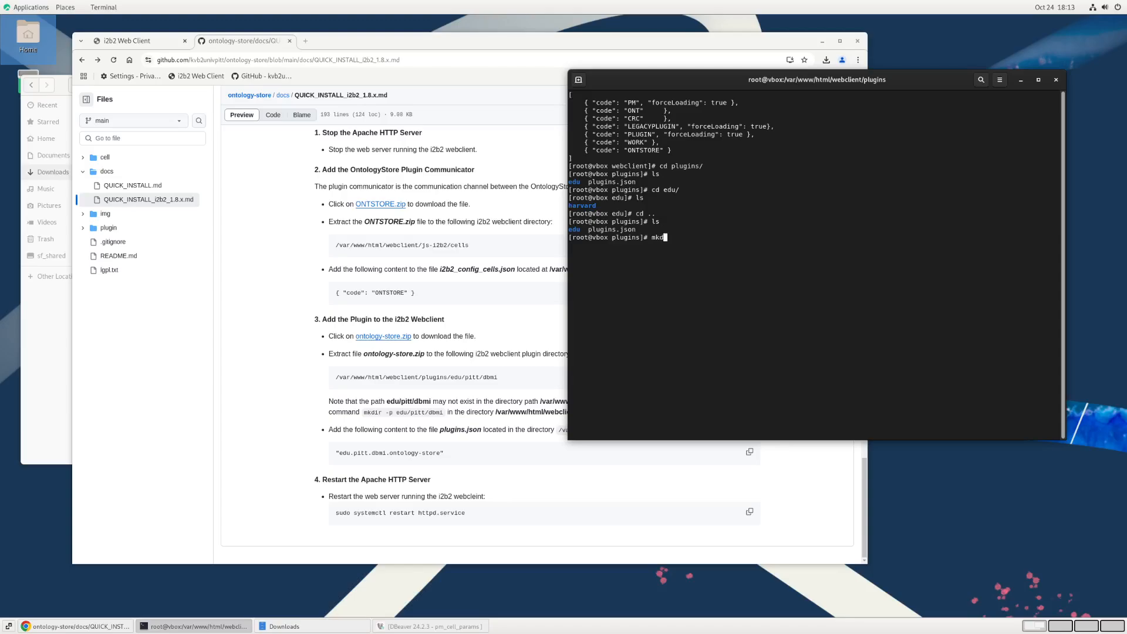
{"action": "type", "text": "ir -p"}
{"action": "left_click", "coordinate": [402, 400]}
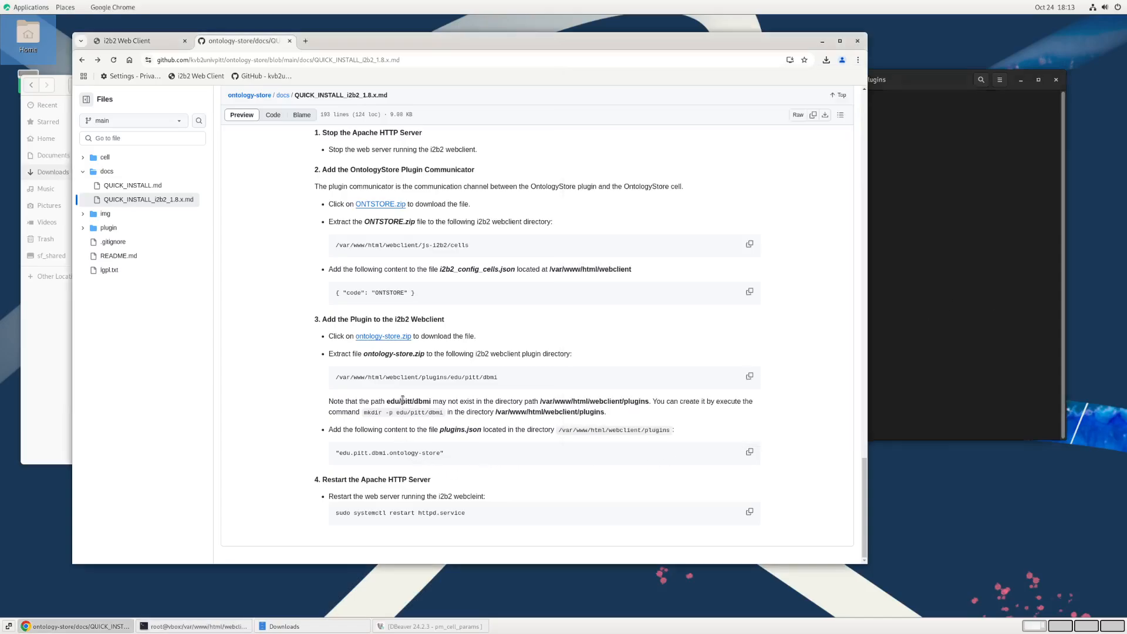
{"action": "left_click_drag", "start_coordinate": [397, 412], "coordinate": [444, 413]}
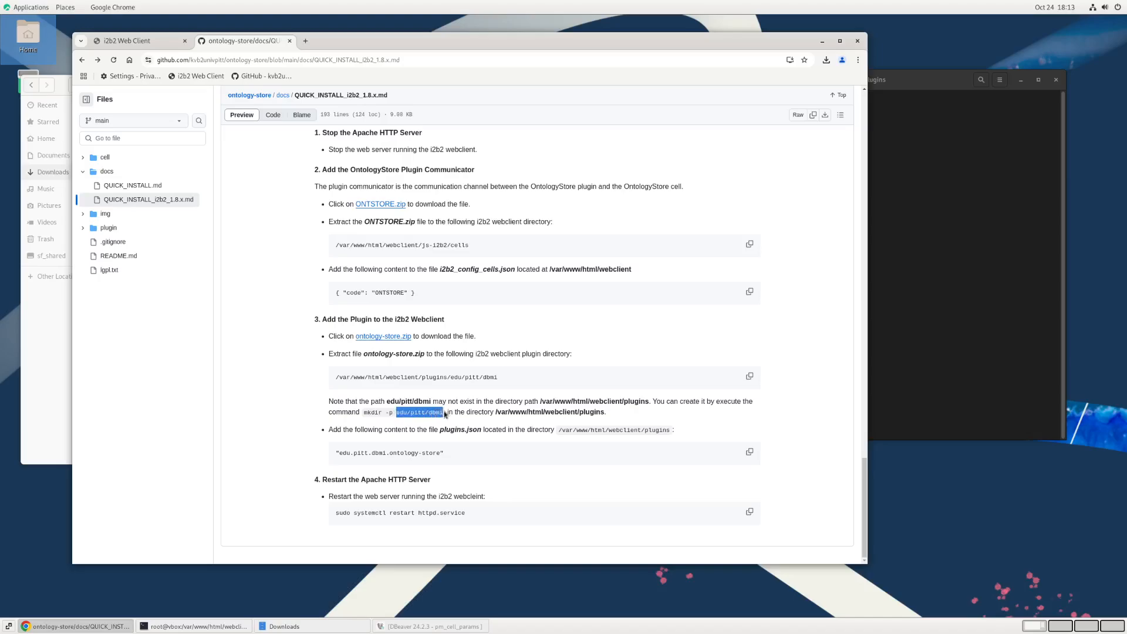
{"action": "left_click", "coordinate": [939, 337]}
{"action": "middle_click", "coordinate": [779, 248]}
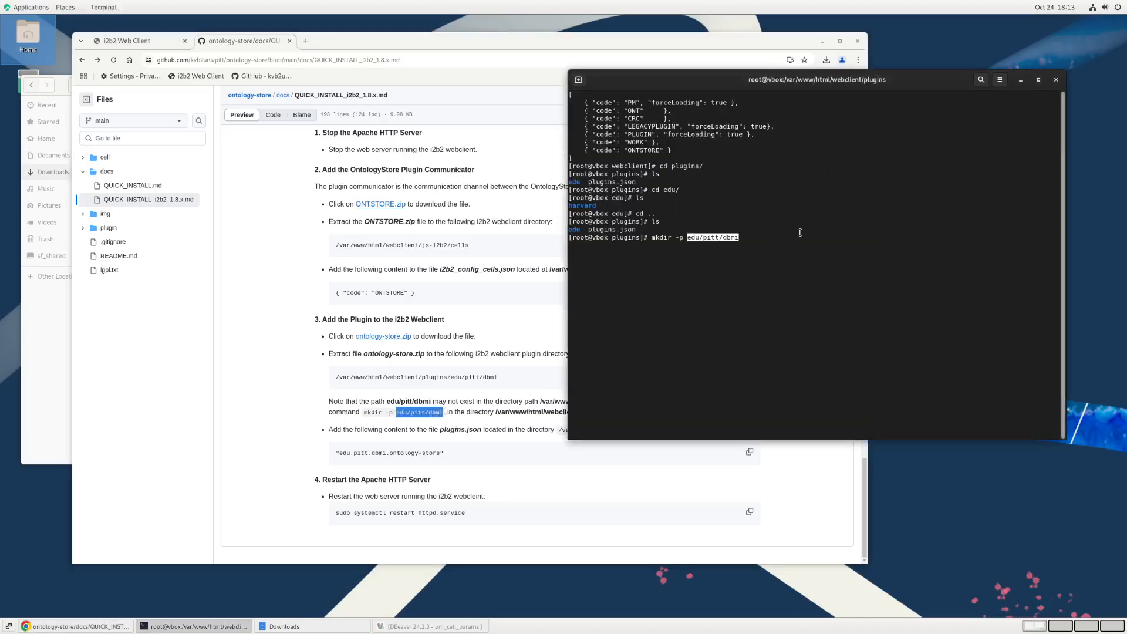
{"action": "key", "text": "Return"}
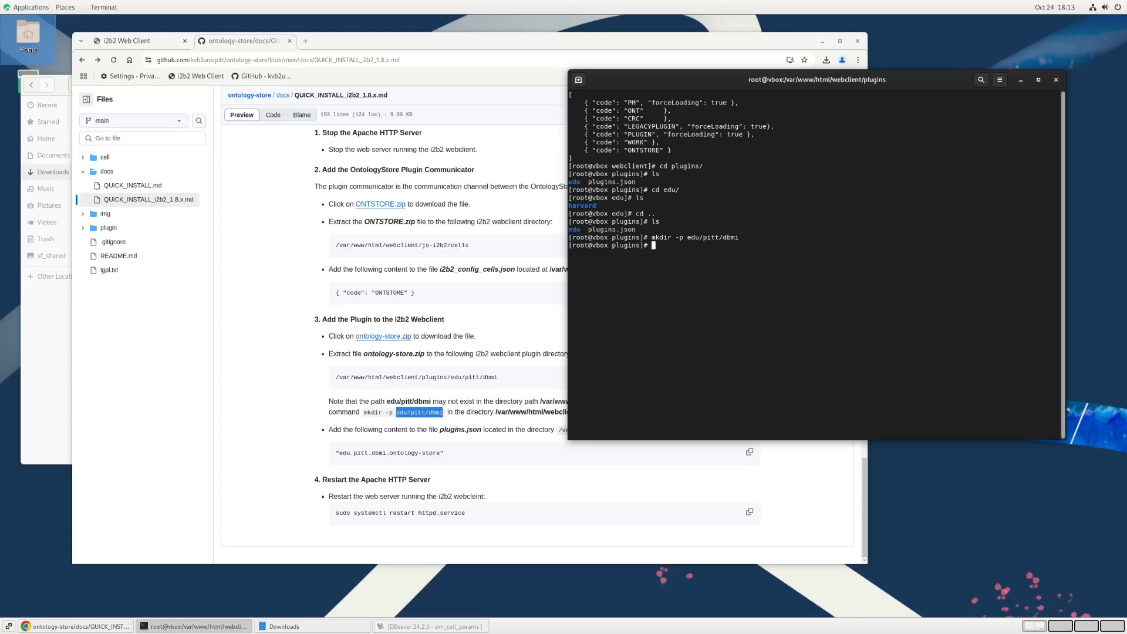
Step: Change to the edu/pitt/dbmi directory, list its contents and print its full path
{"action": "type", "text": "cd edu/pitt/db"}
{"action": "key", "text": "Tab"}
{"action": "key", "text": "Return"}
{"action": "type", "text": "ls"}
{"action": "key", "text": "Return"}
{"action": "type", "text": "pwd"}
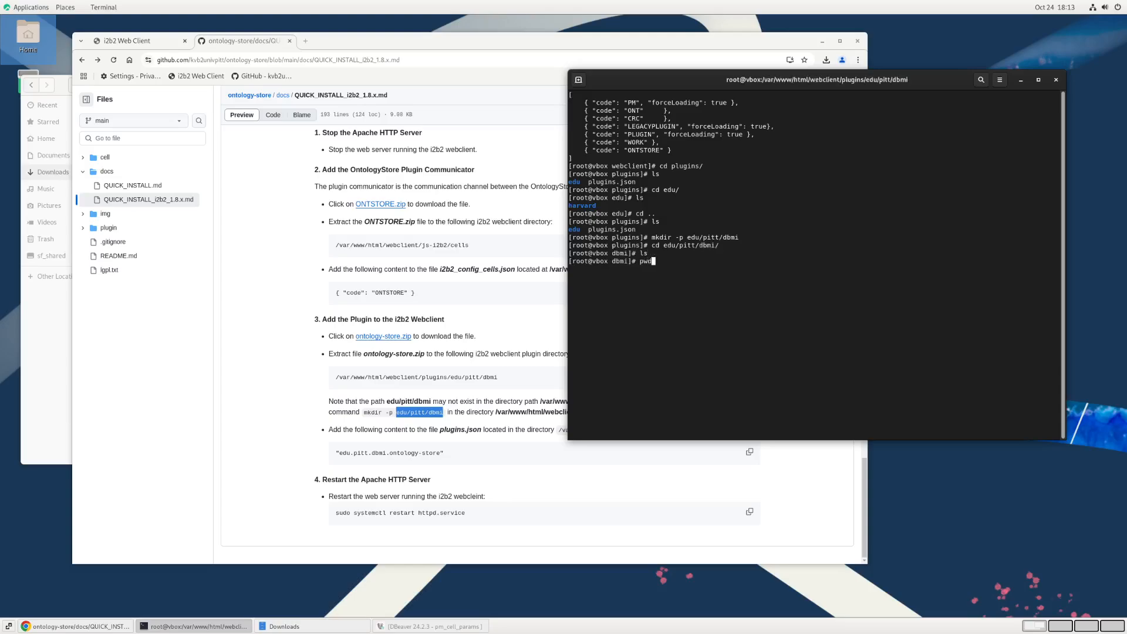
{"action": "key", "text": "Return"}
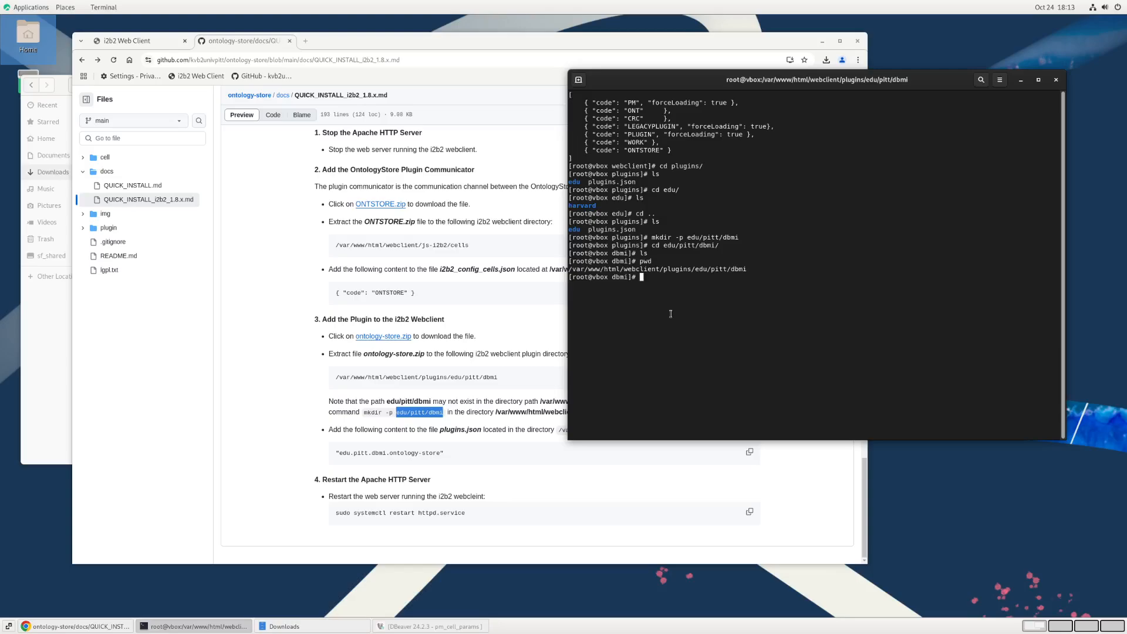
Step: Unzip ontology-store.zip from the Downloads folder into /var/www/html/webclient/plugins/edu/pitt/dbmi/
{"action": "type", "text": "unzip "}
{"action": "type", "text": "-"}
{"action": "type", "text": "/home/k"}
{"action": "type", "text": "vb2/"}
{"action": "type", "text": "Dow"}
{"action": "key", "text": "Tab"}
{"action": "type", "text": "ontology-"}
{"action": "key", "text": "Tab"}
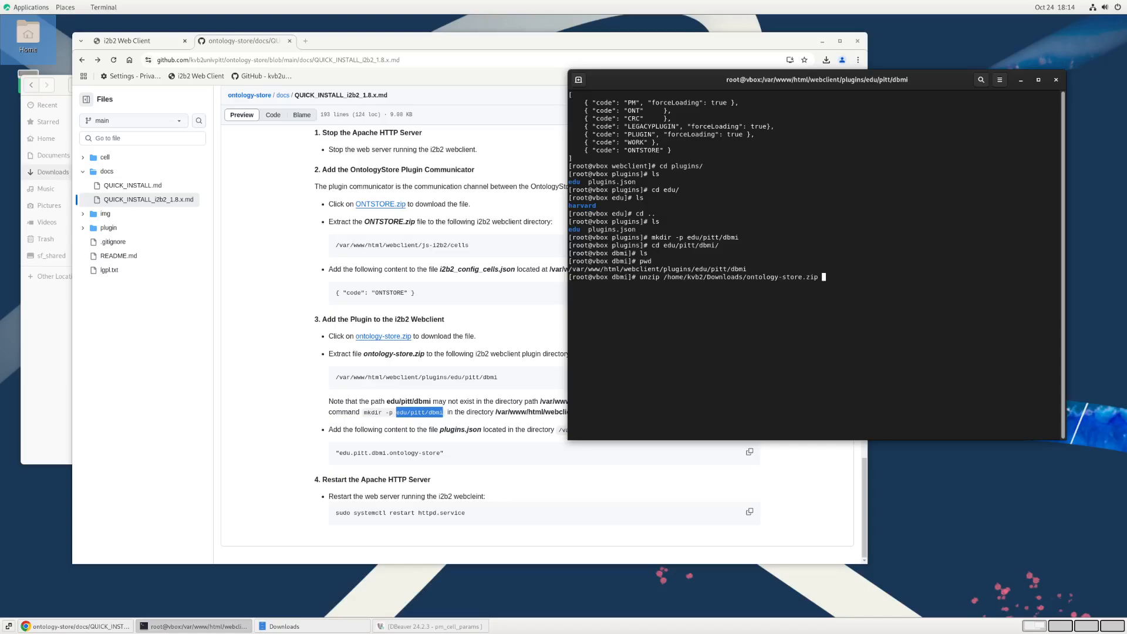
{"action": "type", "text": "-d"}
{"action": "double_click", "coordinate": [609, 267]}
{"action": "key", "text": "ctrl+shift+c"}
{"action": "key", "text": "ctrl+shift+v"}
{"action": "type", "text": "/"}
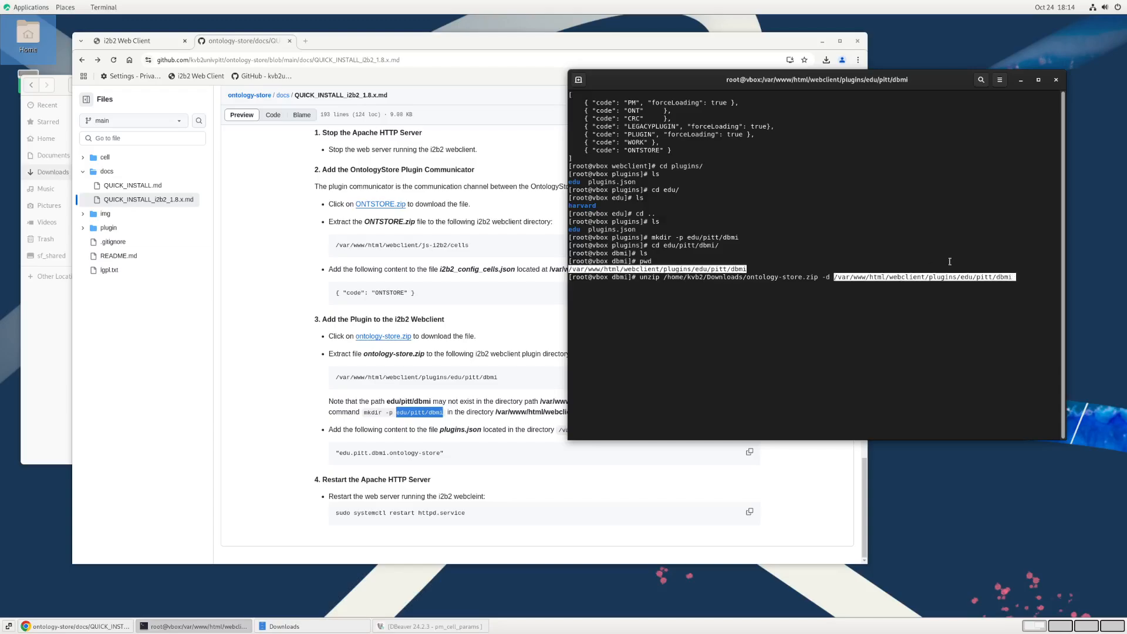
{"action": "key", "text": "Return"}
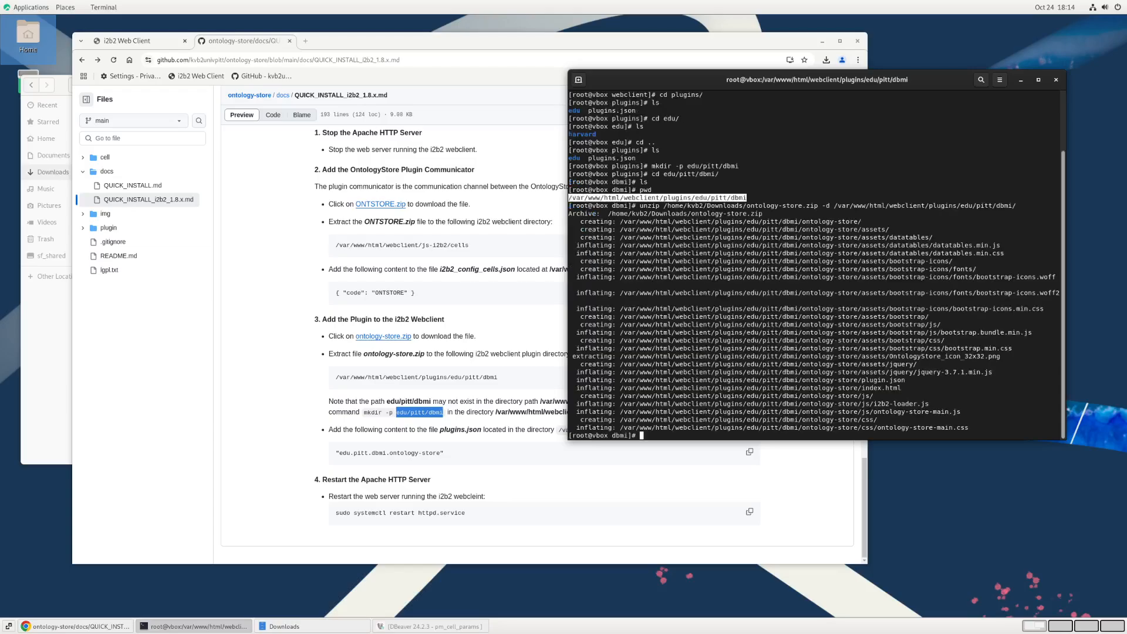
Step: List the extracted contents of the dbmi directory and print the working directory path
{"action": "type", "text": "ls"}
{"action": "key", "text": "Return"}
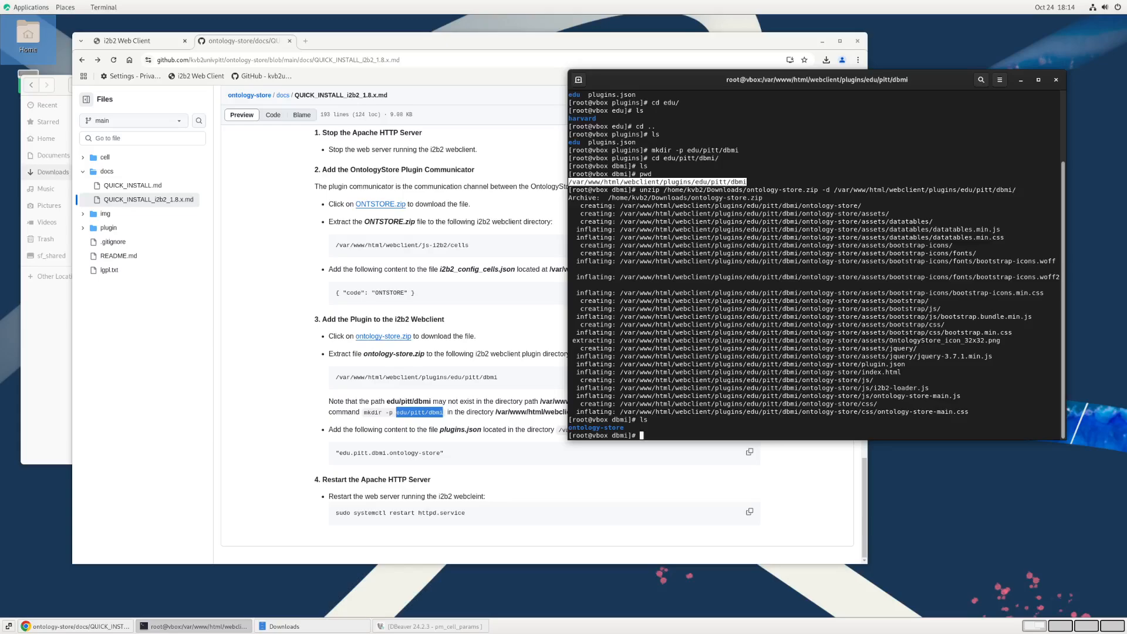
{"action": "type", "text": "pwd"}
{"action": "key", "text": "Return"}
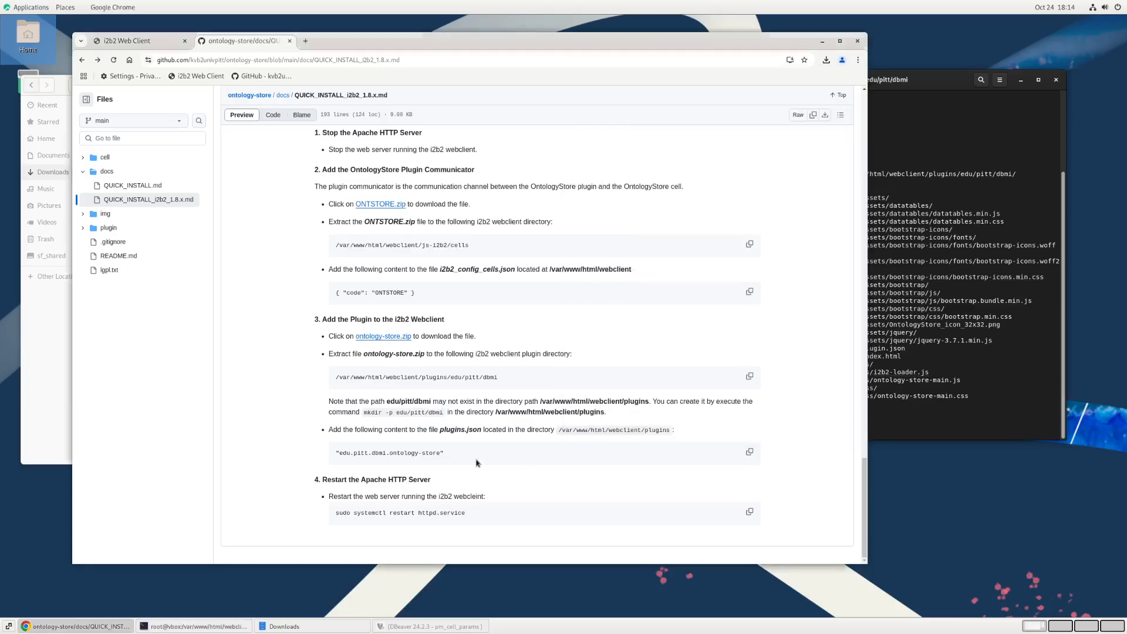
Step: Examine the guide's "edu.pitt.dbmi.ontology-store" entry for plugins.json against the plugin's directory path in the terminal
{"action": "left_click", "coordinate": [481, 464]}
{"action": "double_click", "coordinate": [400, 454]}
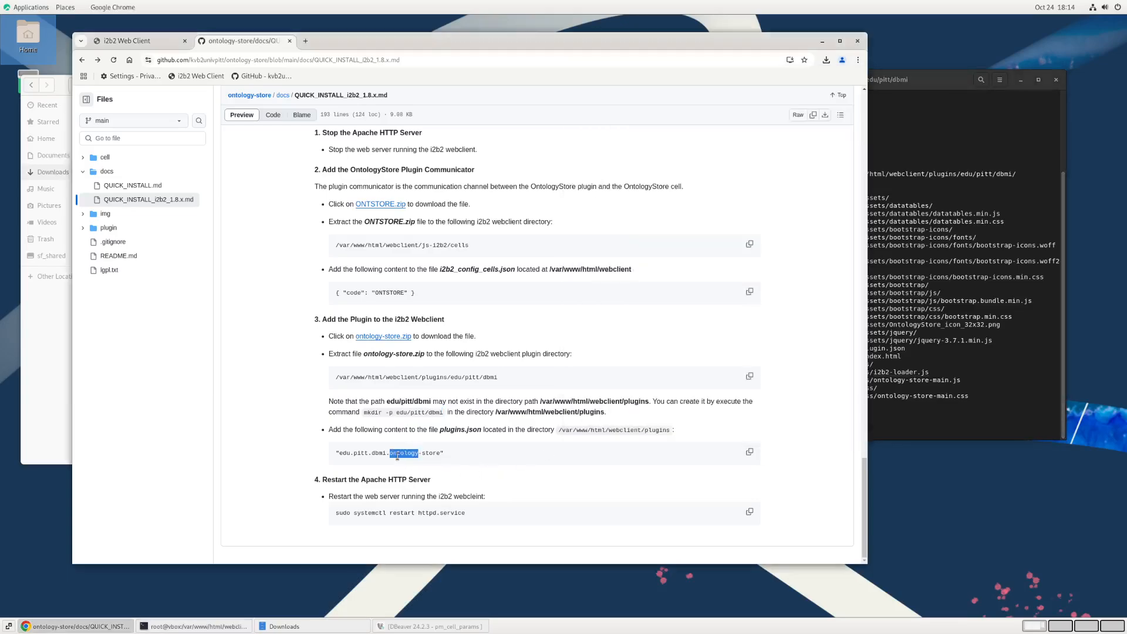
{"action": "left_click", "coordinate": [385, 453]}
{"action": "left_click_drag", "start_coordinate": [338, 453], "coordinate": [440, 454]}
{"action": "left_click", "coordinate": [916, 415]}
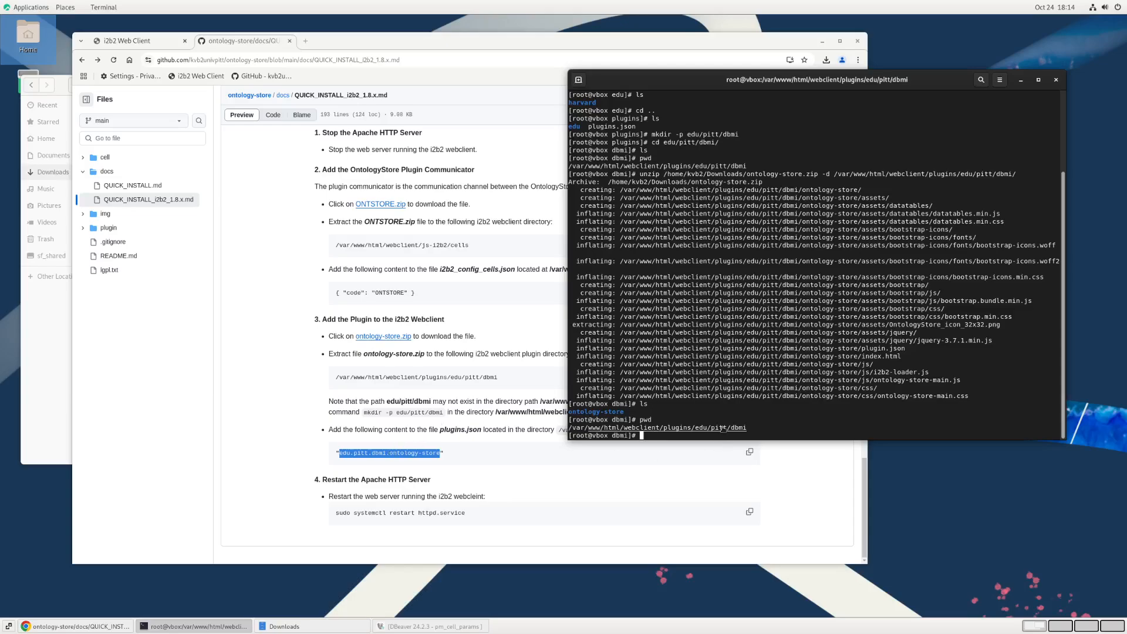
{"action": "left_click", "coordinate": [377, 448]}
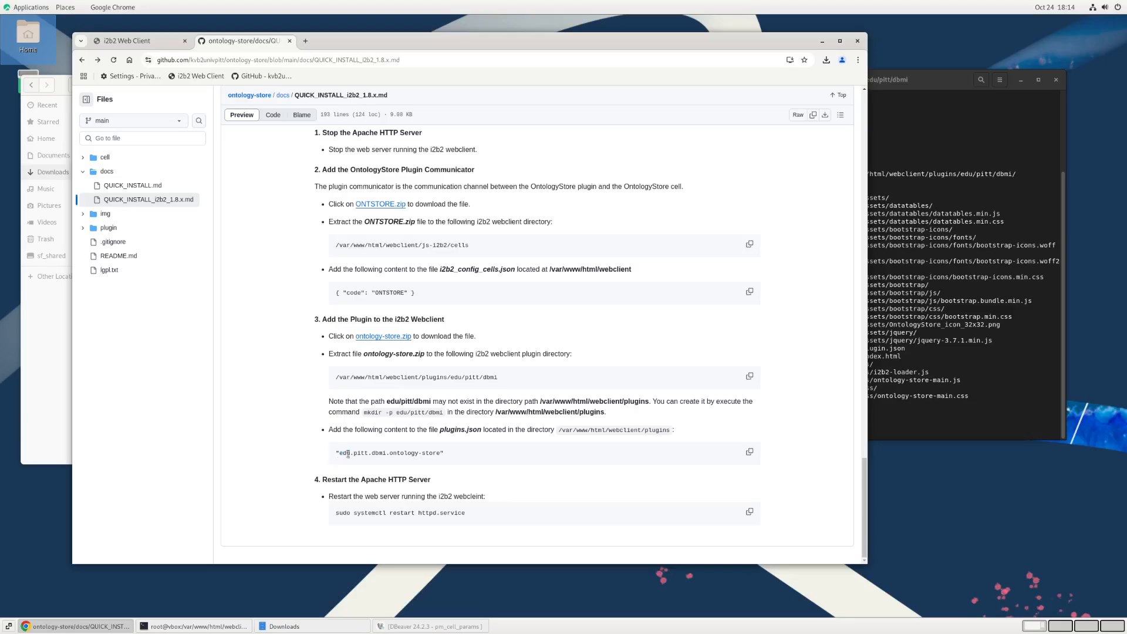
{"action": "left_click_drag", "start_coordinate": [340, 453], "coordinate": [401, 453]}
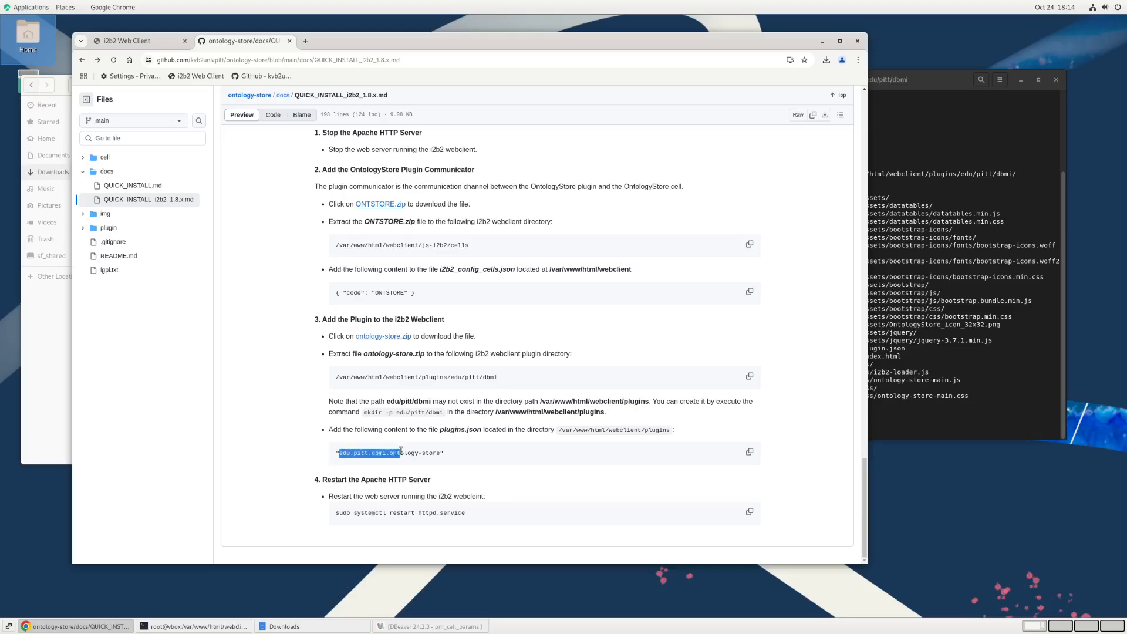
Step: Change the terminal to /var/www/html/webclient/ and list its files
{"action": "left_click", "coordinate": [939, 400]}
{"action": "type", "text": "cd"}
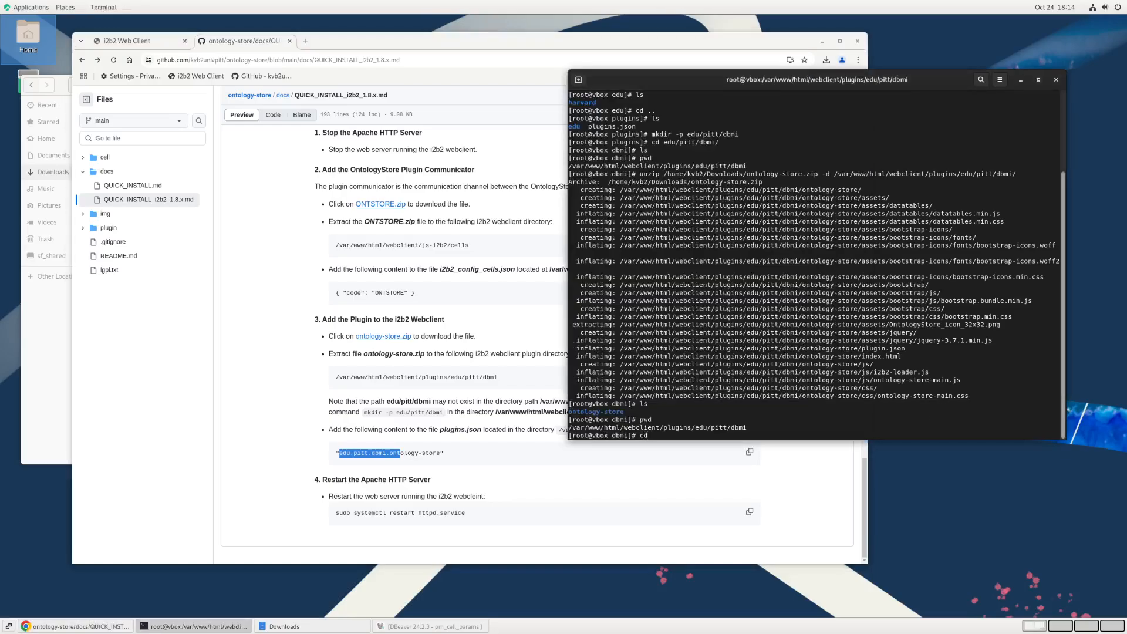
{"action": "type", "text": " /var/www/html/webclient/"}
{"action": "key", "text": "Return"}
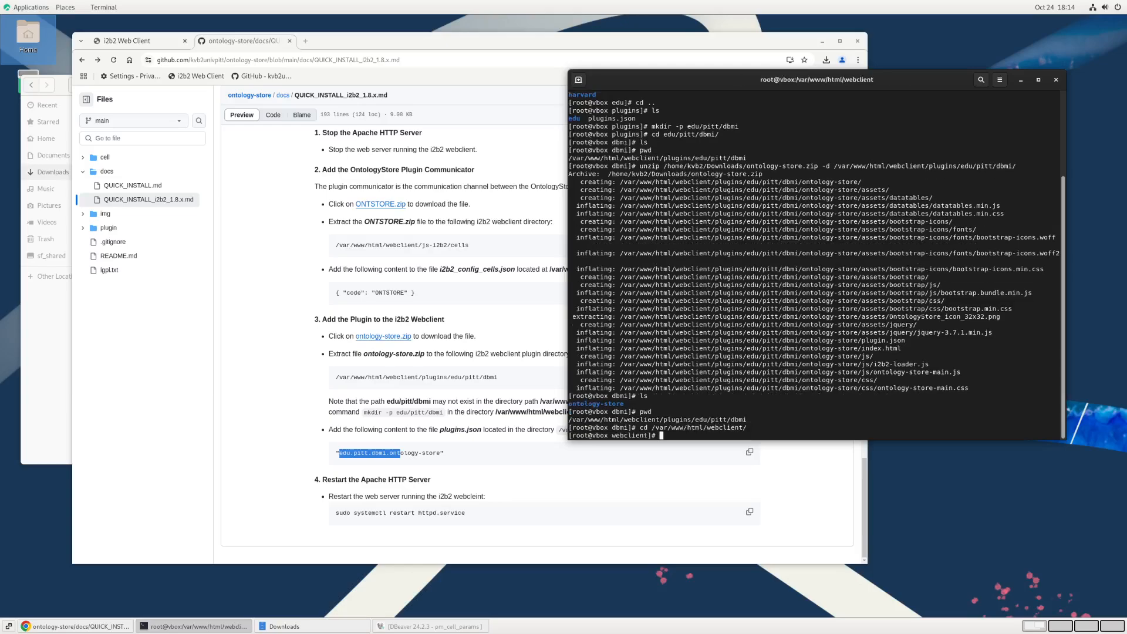
{"action": "type", "text": "ls"}
{"action": "key", "text": "Return"}
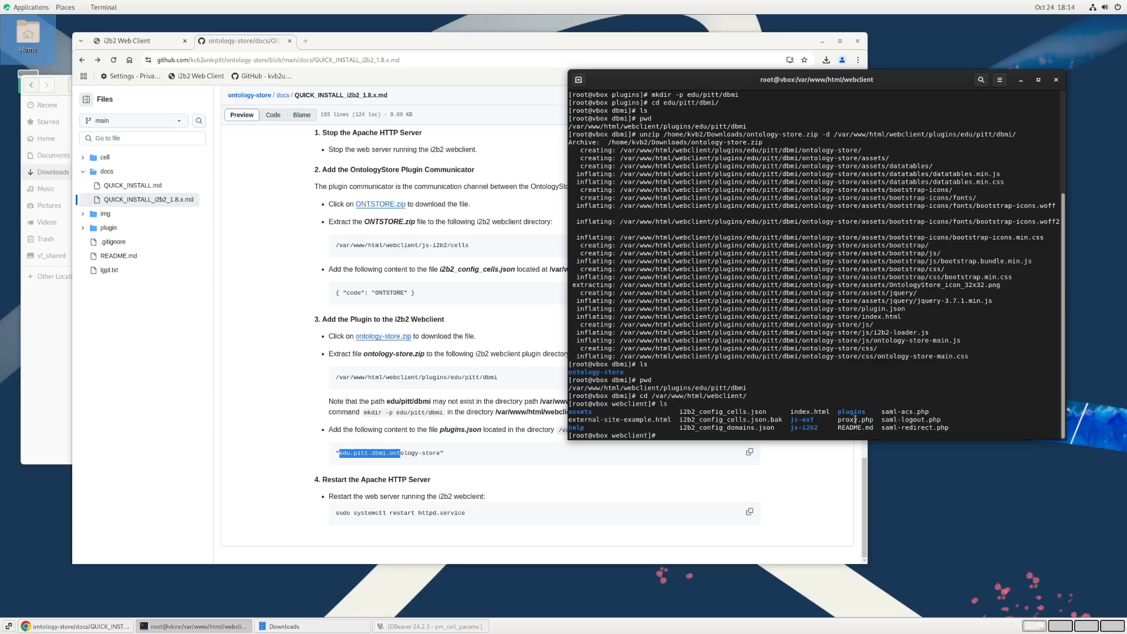
Step: Enter the plugins directory of the webclient and list its contents
{"action": "type", "text": "cd pl"}
{"action": "key", "text": "Tab"}
{"action": "key", "text": "Return"}
{"action": "type", "text": "ls"}
{"action": "key", "text": "Return"}
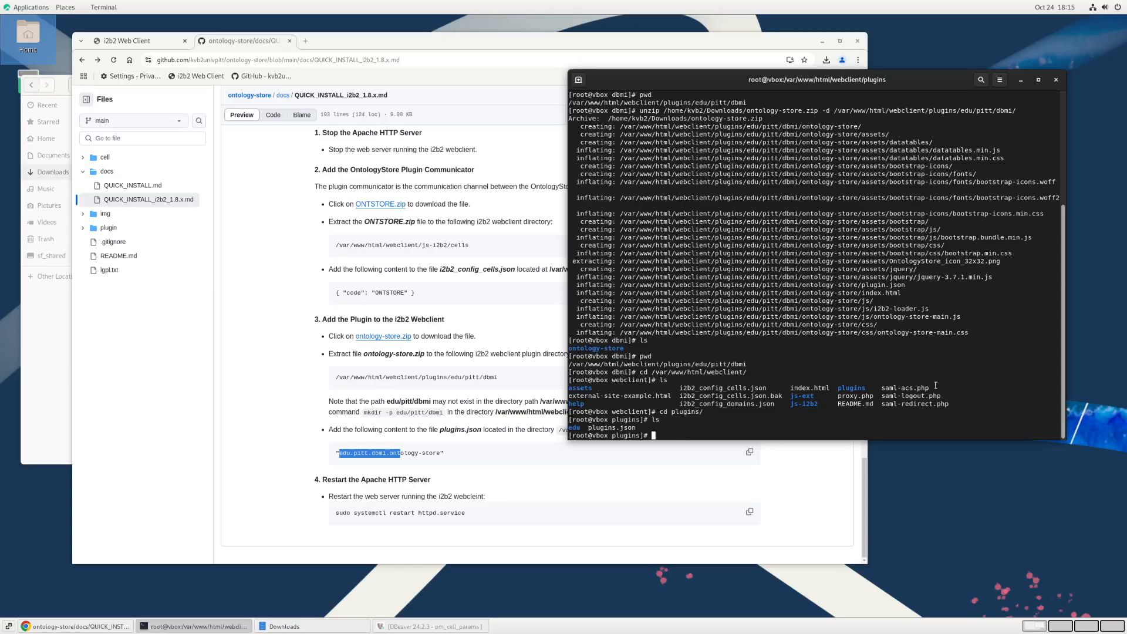
Step: Clear the terminal and print the contents of plugins.json
{"action": "type", "text": "clear;cat "}
{"action": "type", "text": "p"}
{"action": "key", "text": "Tab"}
{"action": "key", "text": "Return"}
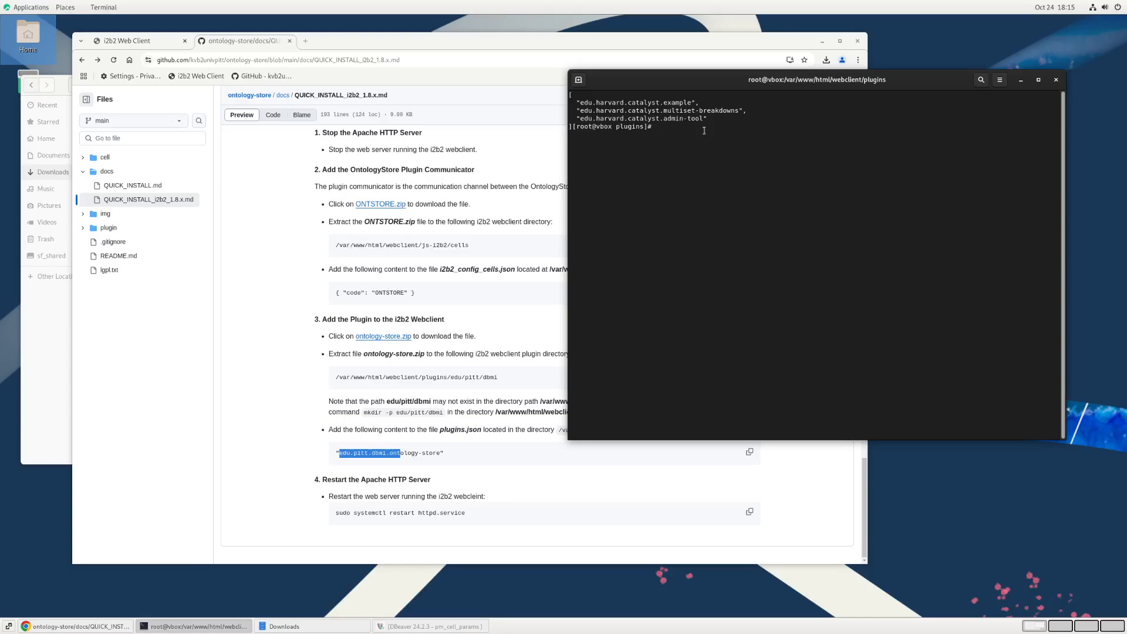
Step: Back up plugins.json as plugins.json.bak in the plugins directory and list the directory's contents
{"action": "type", "text": "ls"}
{"action": "key", "text": "Return"}
{"action": "type", "text": "cp plugins.json "}
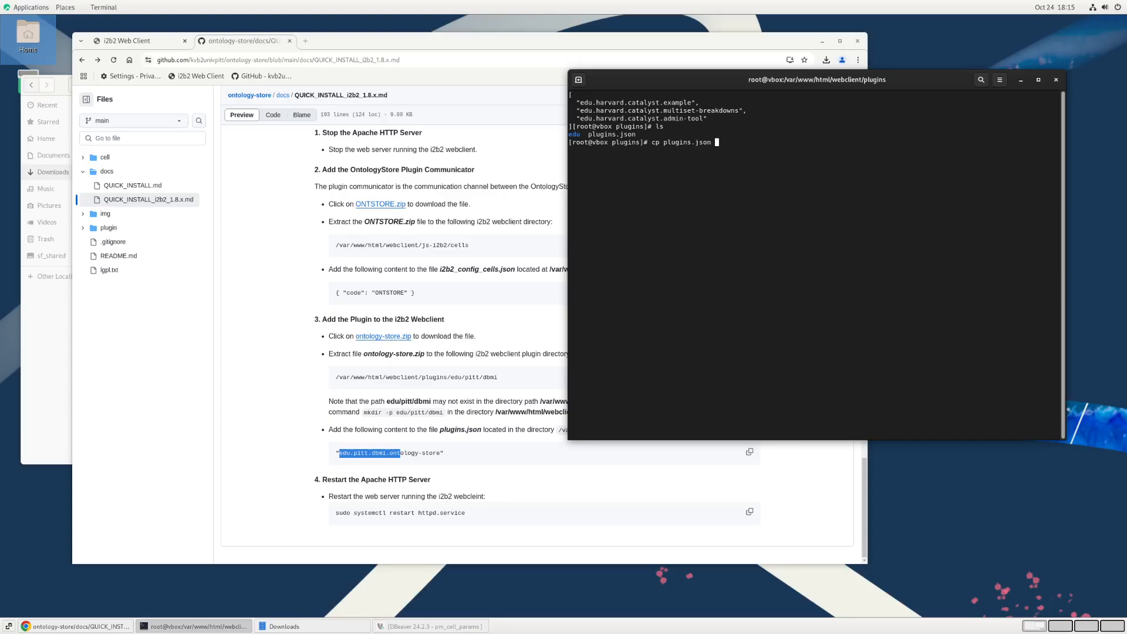
{"action": "type", "text": "p"}
{"action": "key", "text": "Tab"}
{"action": "key", "text": "BackSpace"}
{"action": "type", "text": ".bak"}
{"action": "key", "text": "Return"}
{"action": "type", "text": "ls"}
{"action": "key", "text": "Return"}
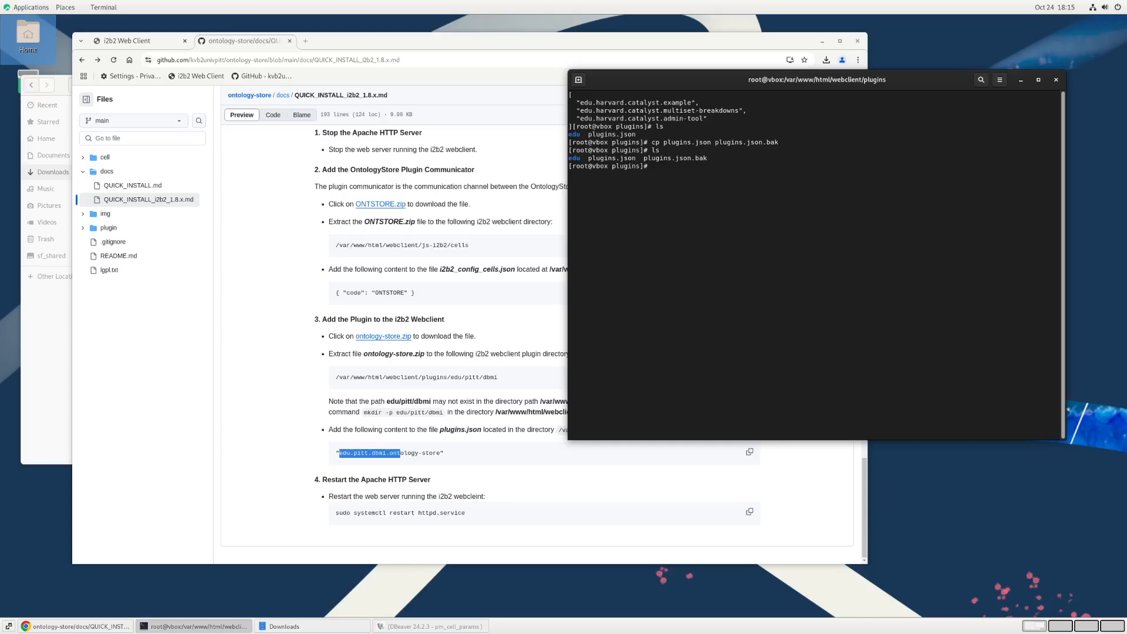
Step: Open plugins.json in the vi editor and insert a new indented line above the first plugin entry
{"action": "type", "text": "vim pl"}
{"action": "key", "text": "Tab"}
{"action": "key", "text": "Return"}
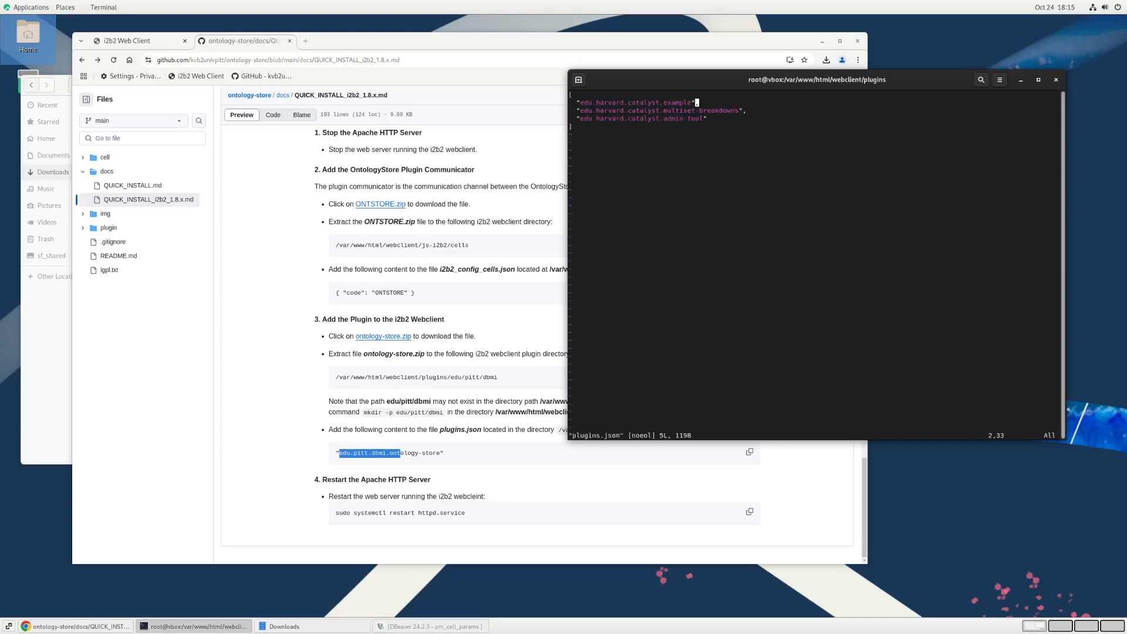
{"action": "key", "text": "i"}
{"action": "key", "text": "Up"}
{"action": "key", "text": "Up"}
{"action": "key", "text": "Return"}
{"action": "key", "text": "Tab"}
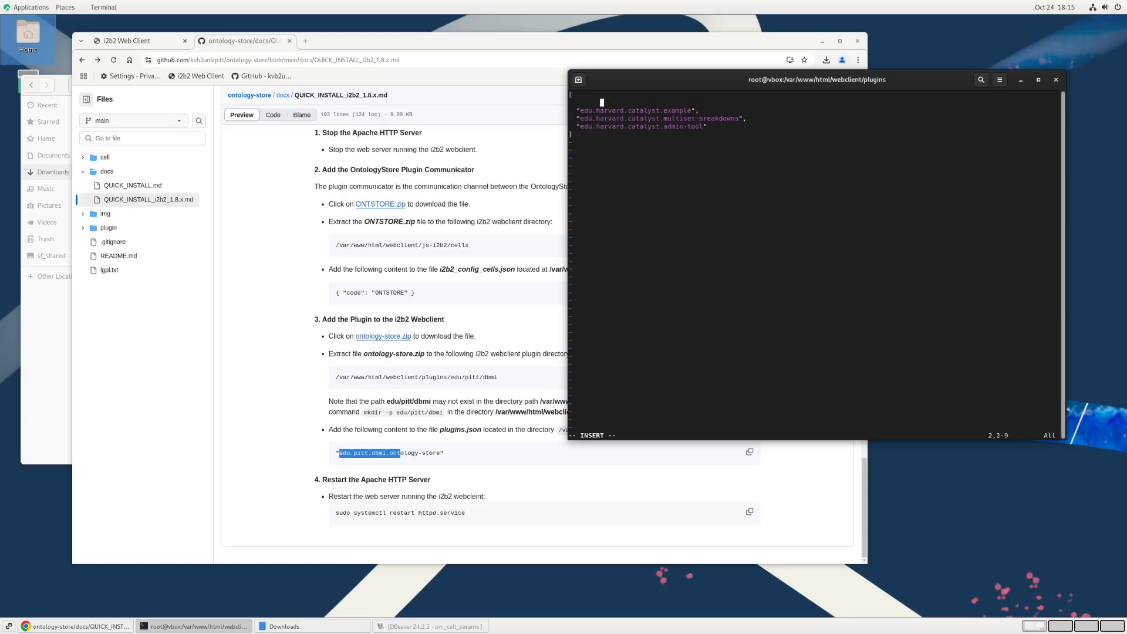
{"action": "key", "text": "Left"}
Step: Copy "edu.pitt.dbmi.ontology-store" from the guide into the new line of plugins.json, add a trailing comma, and save and quit
{"action": "left_click", "coordinate": [445, 456]}
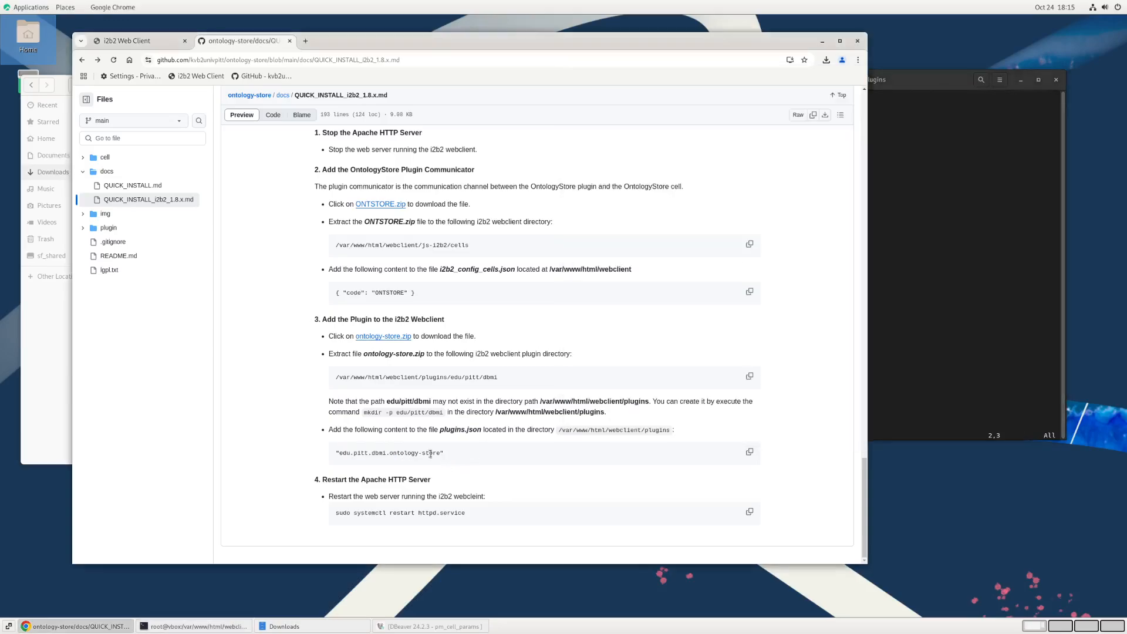
{"action": "left_click_drag", "start_coordinate": [335, 454], "coordinate": [447, 460]}
{"action": "key", "text": "ctrl+c"}
{"action": "left_click", "coordinate": [939, 131]}
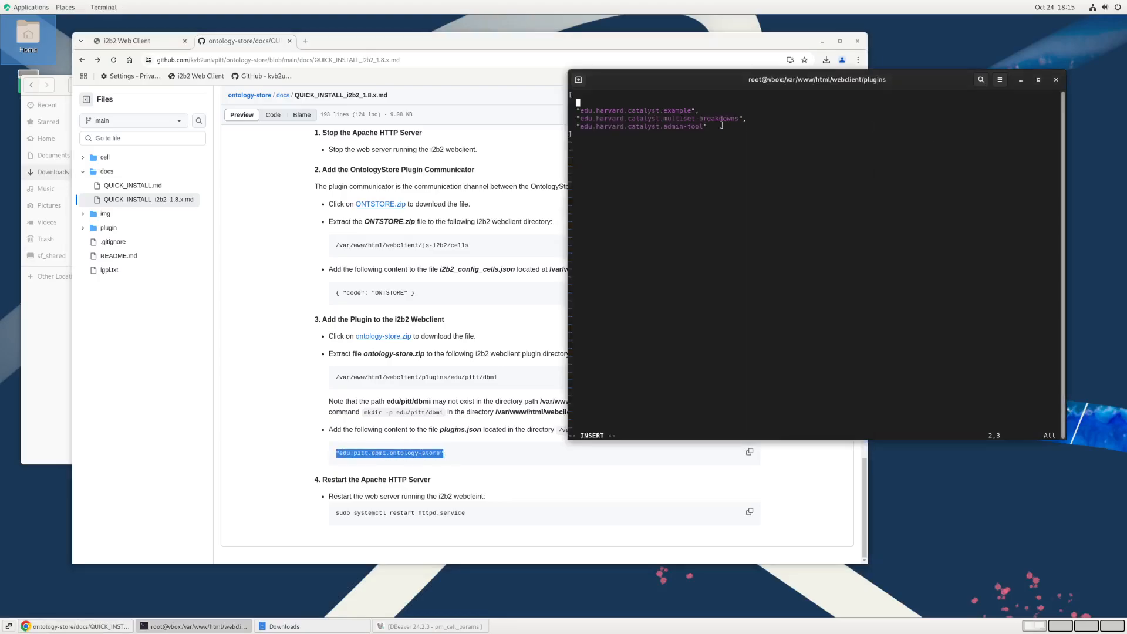
{"action": "middle_click", "coordinate": [628, 103]}
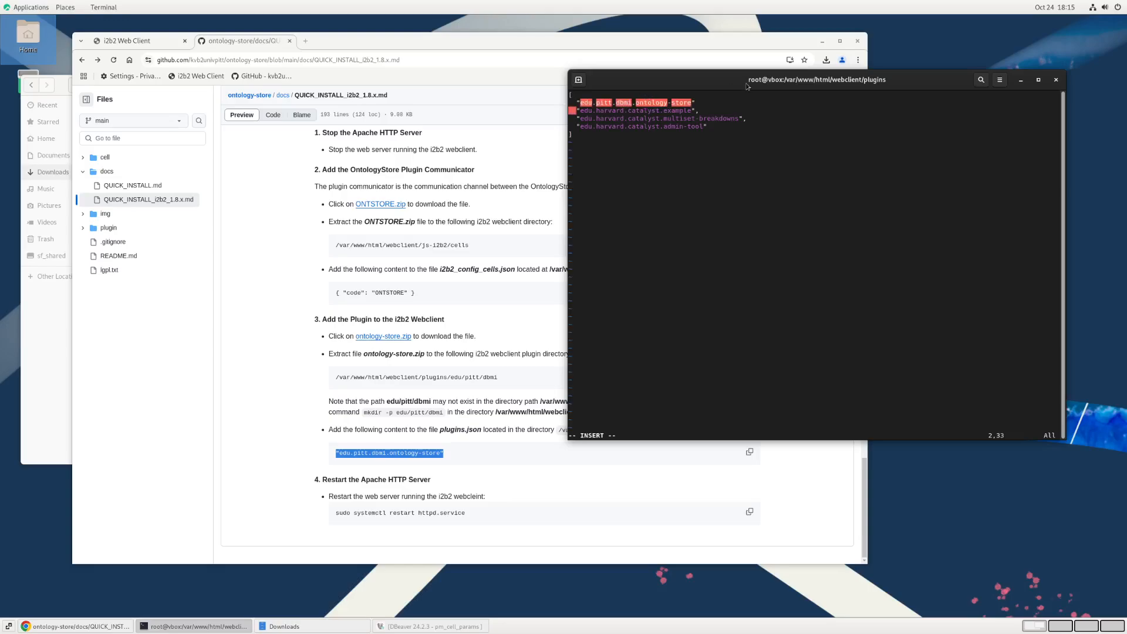
{"action": "type", "text": ","}
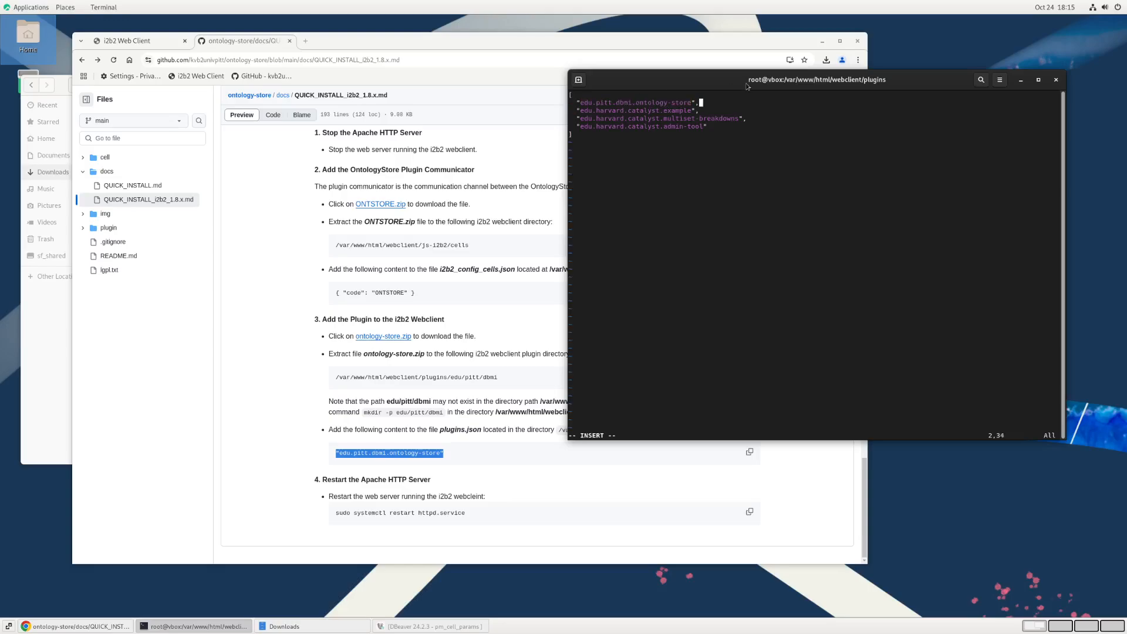
{"action": "key", "text": "Escape"}
{"action": "type", "text": ":wq"}
{"action": "key", "text": "Return"}
Step: Clear the terminal, print plugins.json to check the ontology-store entry, and consult the guide's Apache restart section
{"action": "type", "text": "clear;cat p"}
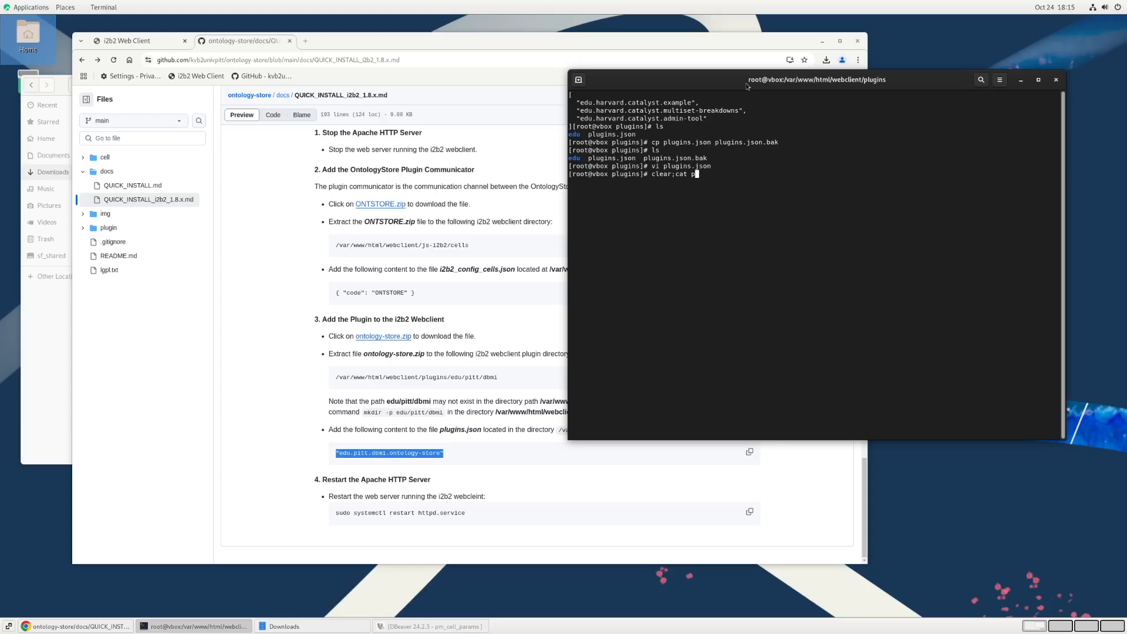
{"action": "key", "text": "Tab"}
{"action": "key", "text": "Return"}
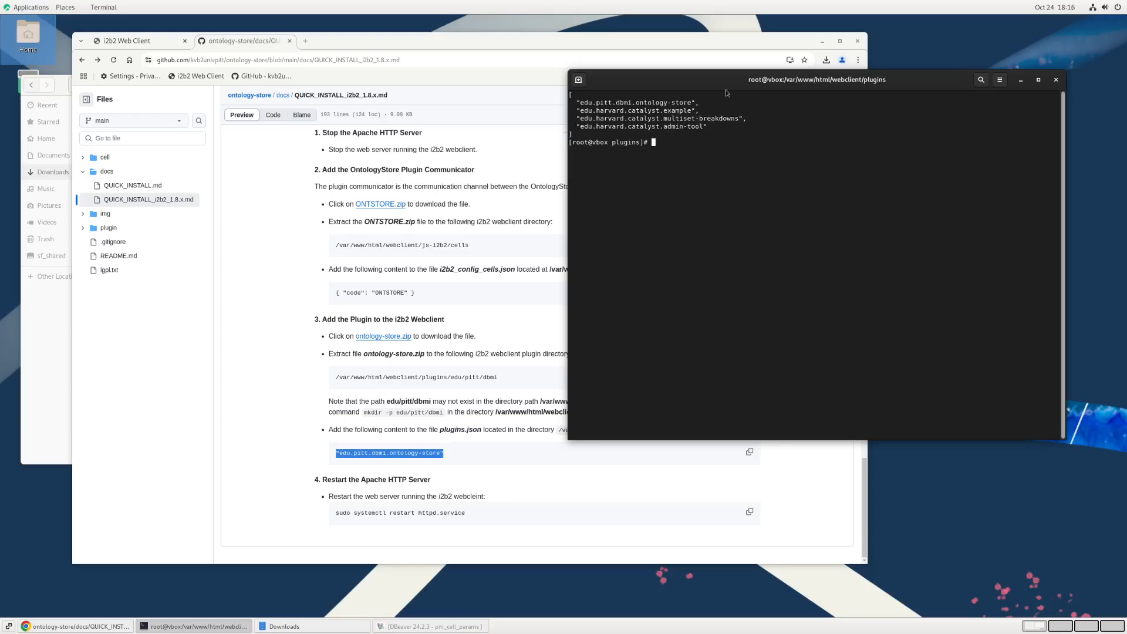
{"action": "double_click", "coordinate": [654, 110]}
{"action": "double_click", "coordinate": [653, 103]}
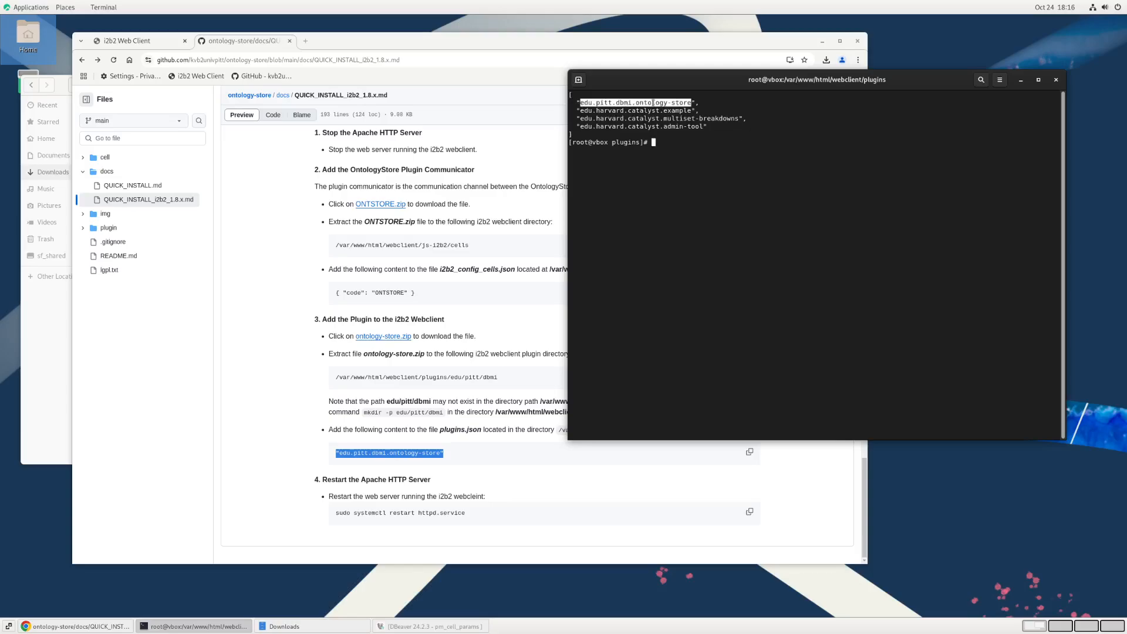
{"action": "left_click", "coordinate": [754, 289]}
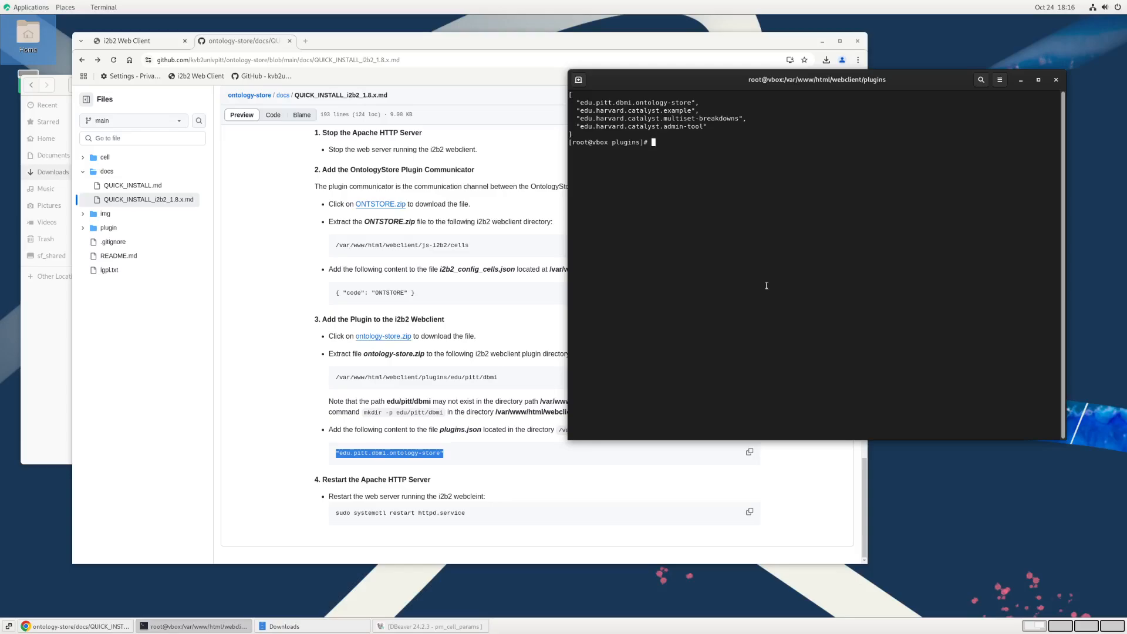
{"action": "left_click", "coordinate": [508, 481]}
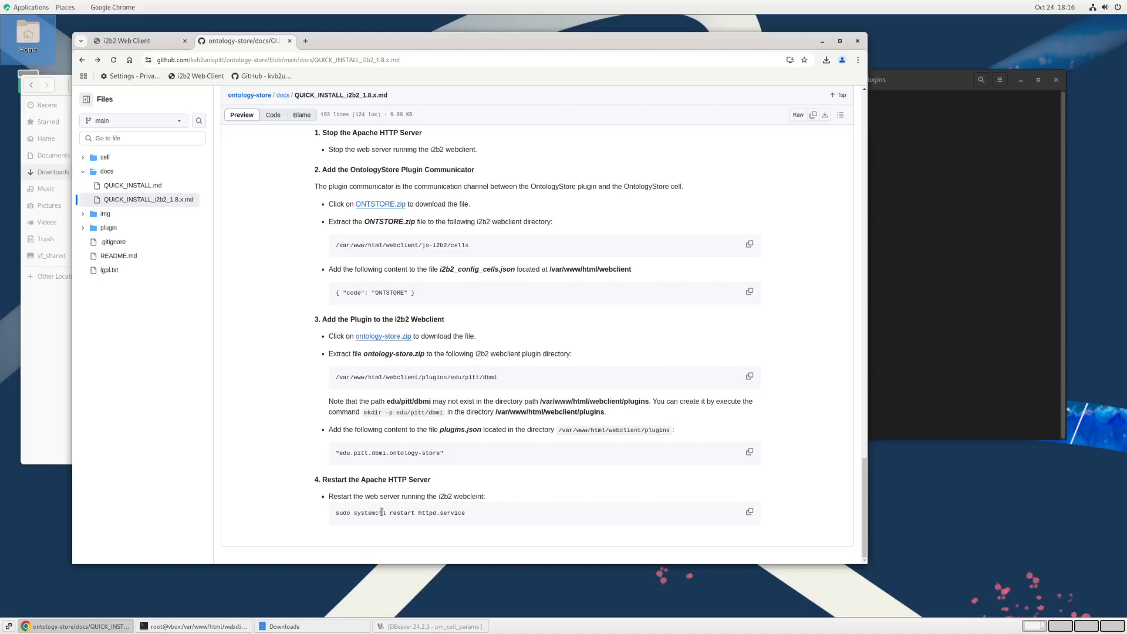
{"action": "left_click", "coordinate": [881, 223]}
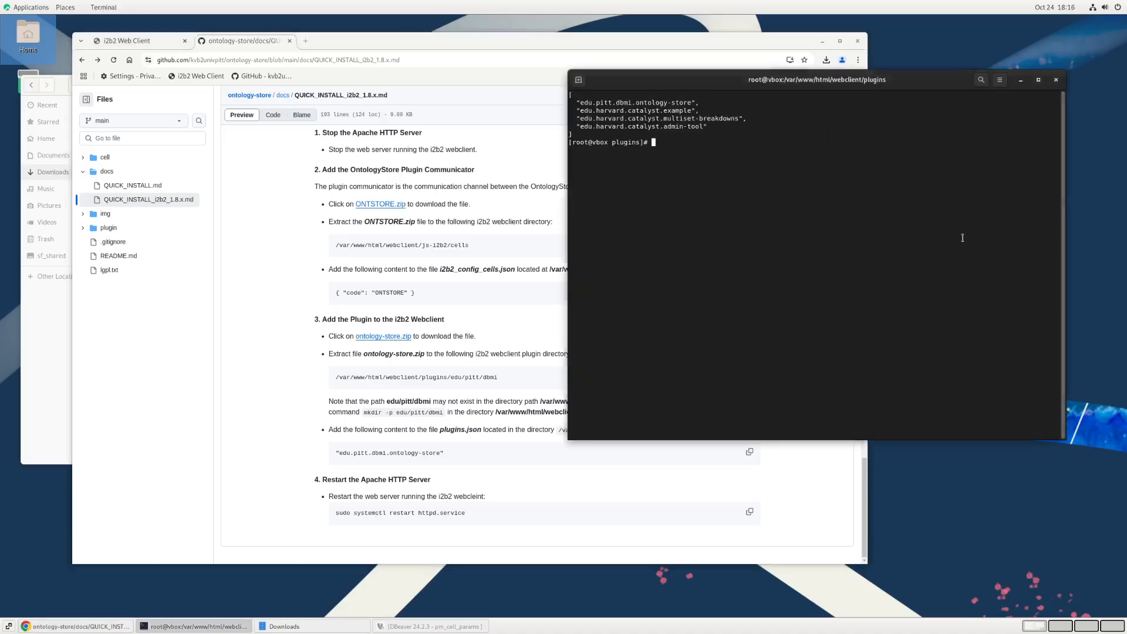
Step: Switch to the i2b2 Web Client login page, reset its zoom to 100%, and reposition the browser window
{"action": "left_click", "coordinate": [145, 43]}
{"action": "left_click", "coordinate": [145, 43]}
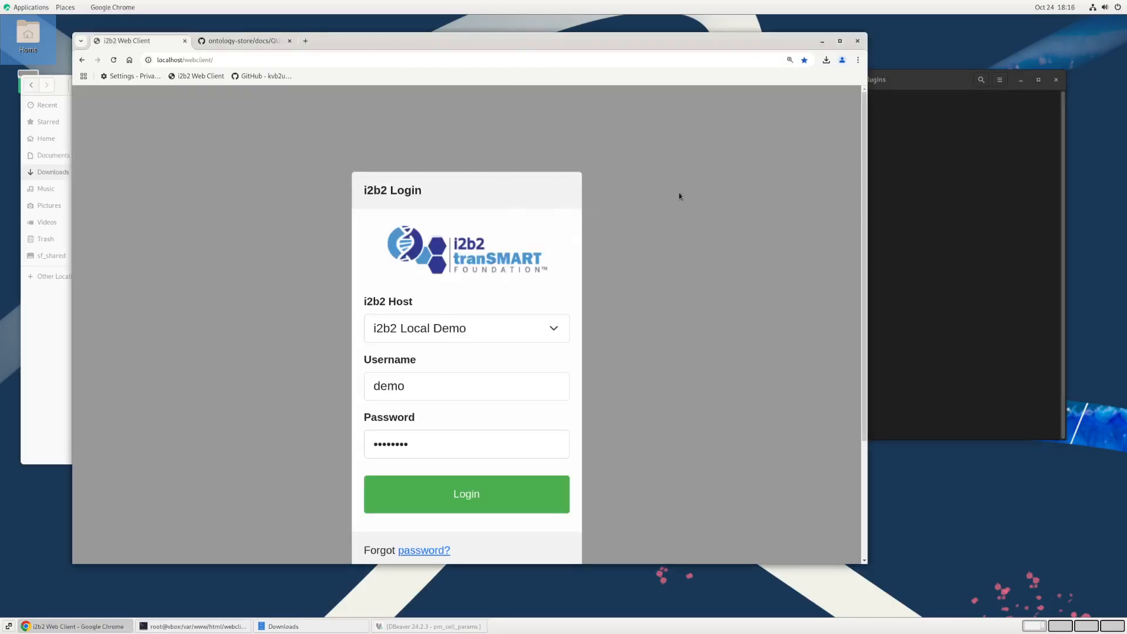
{"action": "key", "text": "ctrl+minus"}
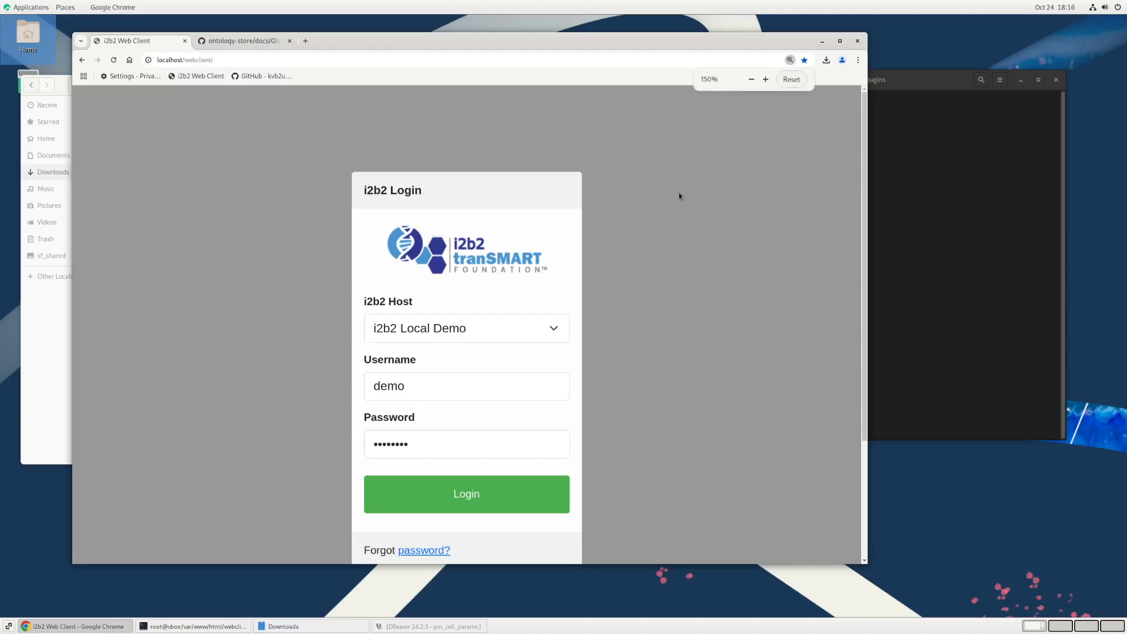
{"action": "key", "text": "ctrl+minus"}
{"action": "key", "text": "ctrl+minus"}
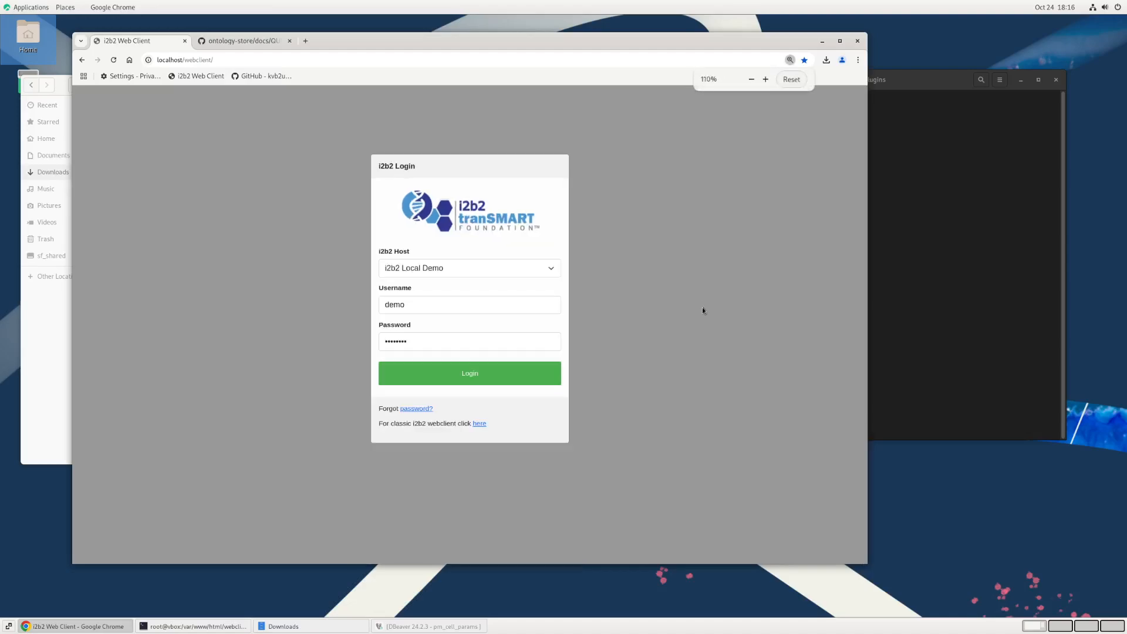
{"action": "key", "text": "ctrl+minus"}
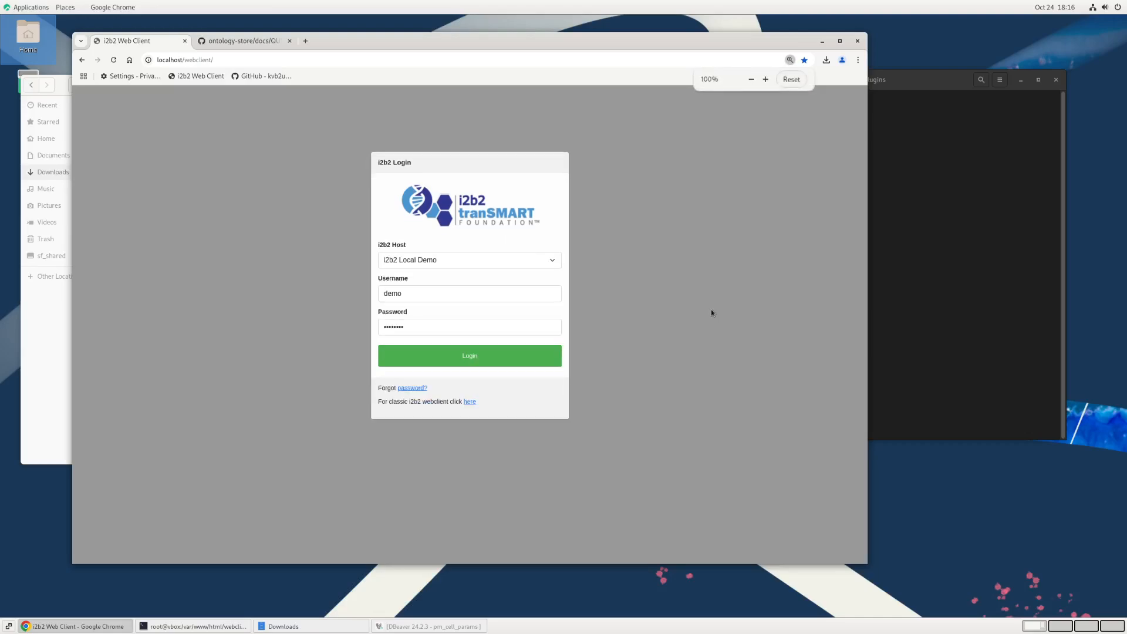
{"action": "left_click_drag", "start_coordinate": [446, 43], "coordinate": [530, 40]}
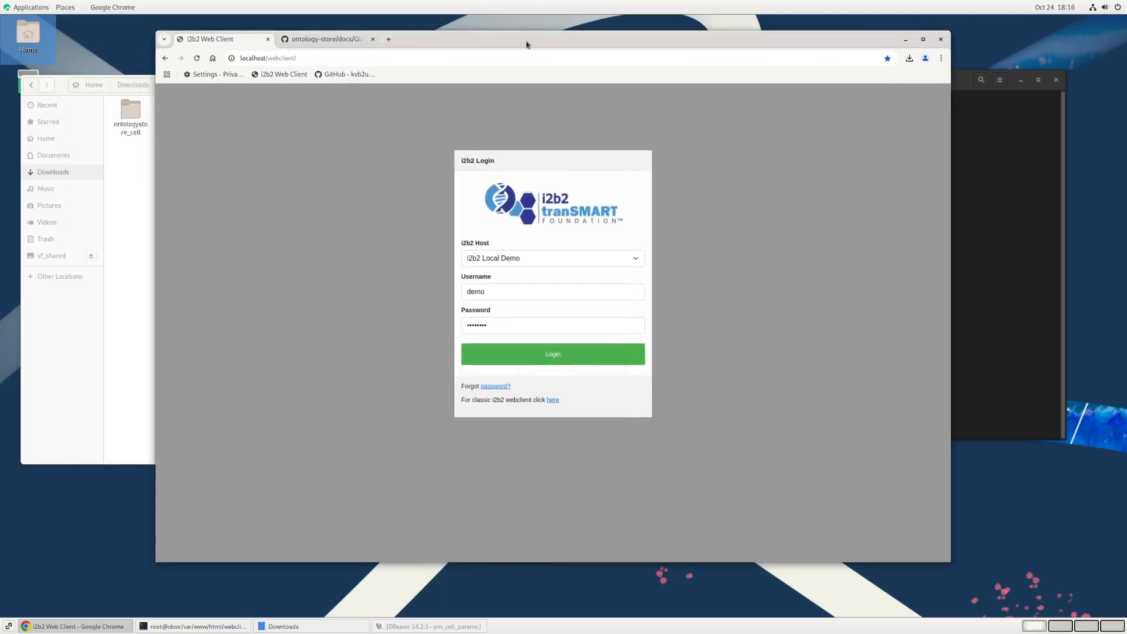
Step: Delete the browsing data in the browser's privacy settings and reopen the i2b2 Web Client
{"action": "left_click", "coordinate": [212, 75]}
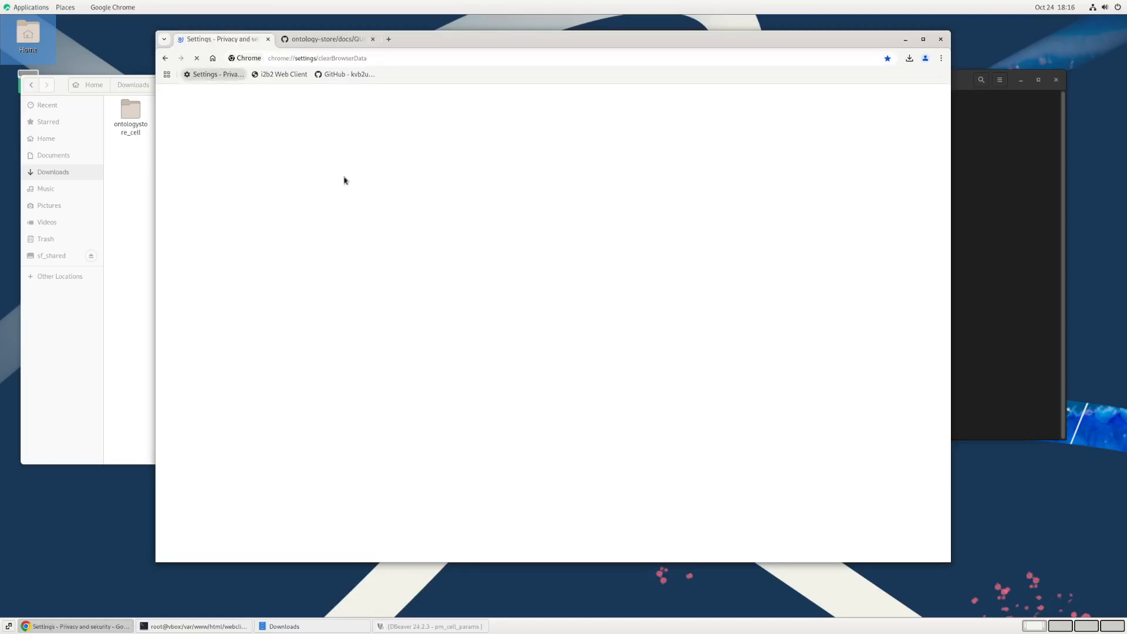
{"action": "left_click", "coordinate": [638, 412]}
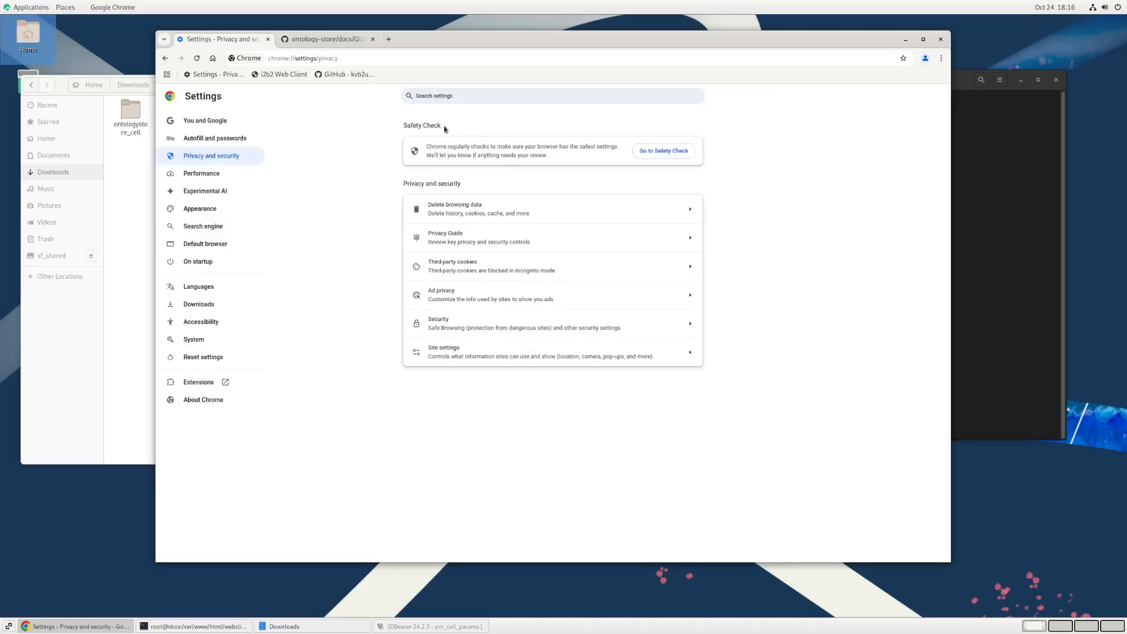
{"action": "left_click", "coordinate": [278, 74]}
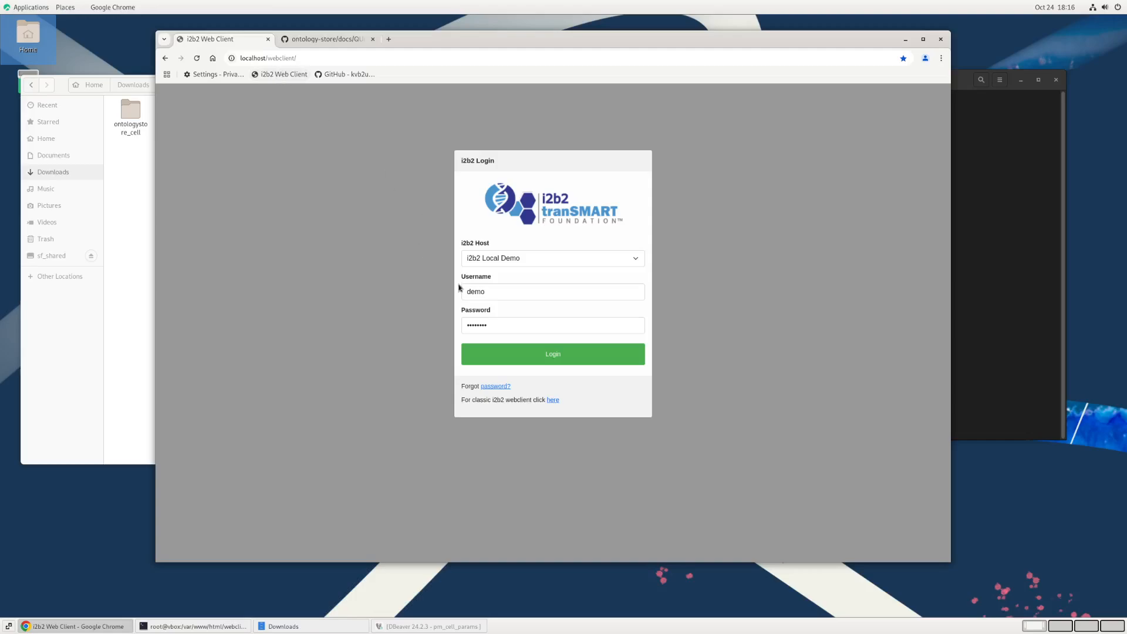
Step: Log in to i2b2 Local Demo as demo and look through the Analysis Tools plugin list
{"action": "left_click", "coordinate": [568, 357]}
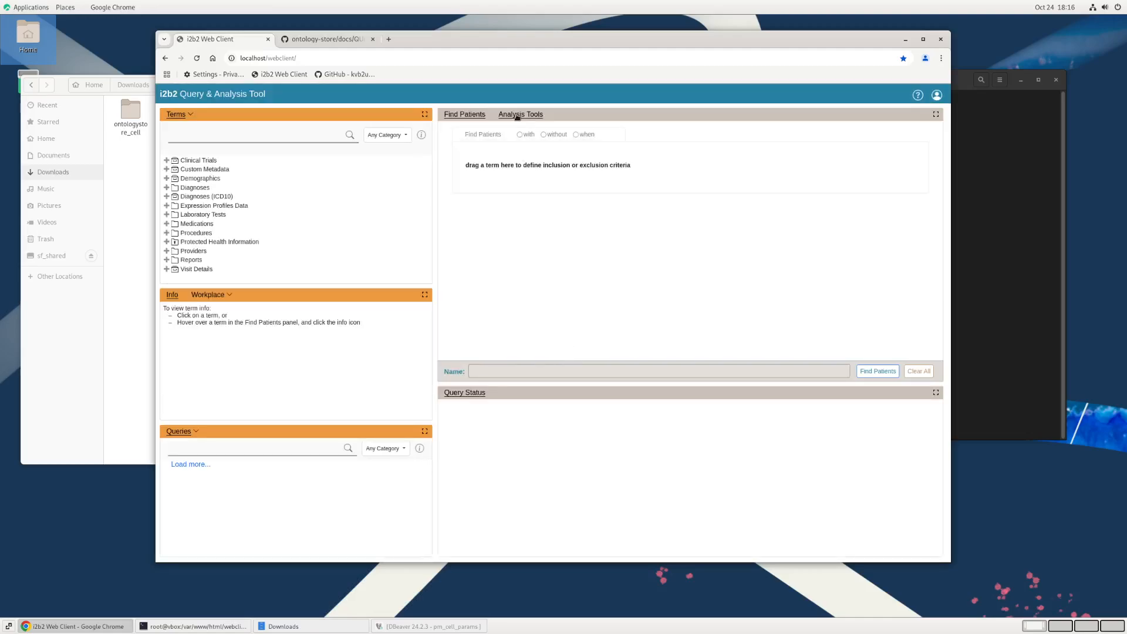
{"action": "left_click", "coordinate": [520, 114]}
{"action": "scroll", "coordinate": [528, 276], "scroll_direction": "down", "scroll_amount": 5}
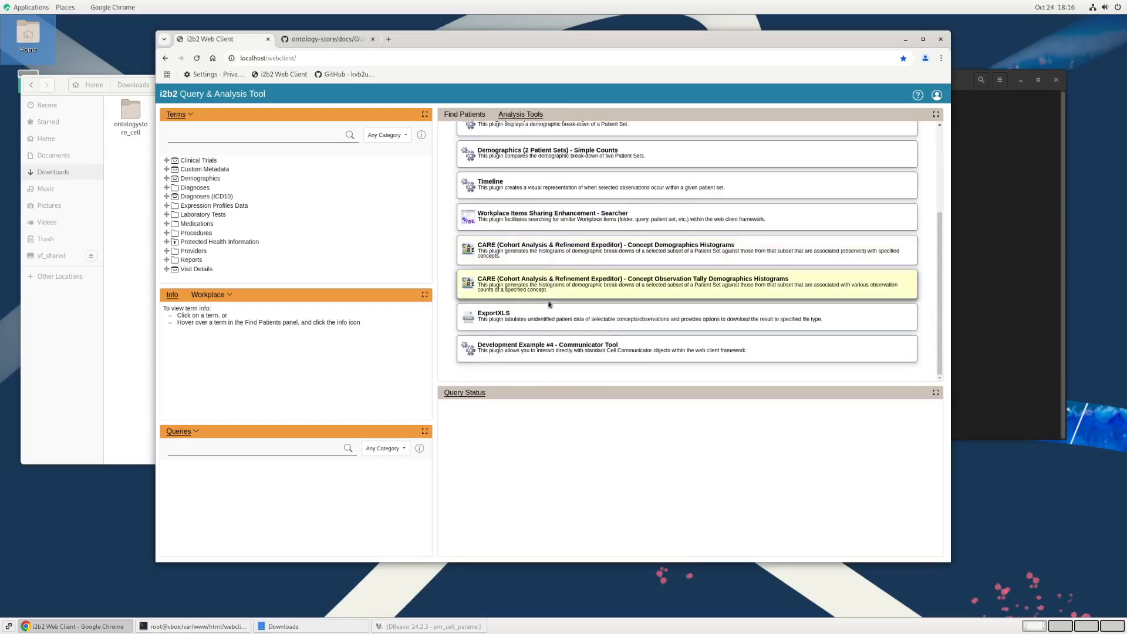
{"action": "scroll", "coordinate": [549, 316], "scroll_direction": "up", "scroll_amount": 5}
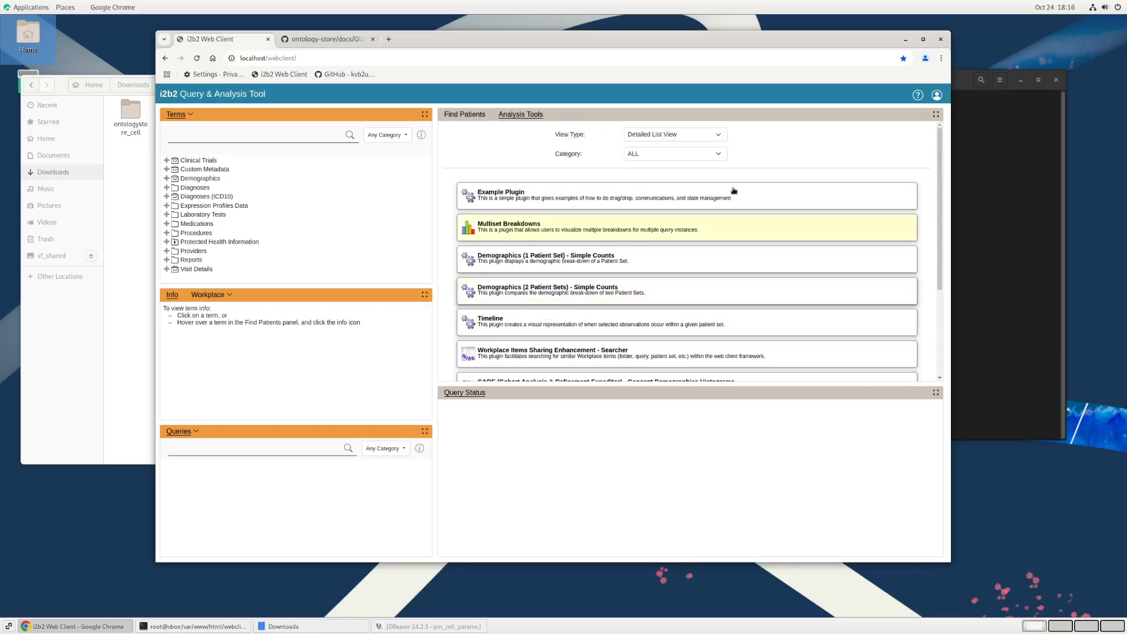
Step: Log out of the demo account and log in again with a different saved username
{"action": "left_click", "coordinate": [937, 96]}
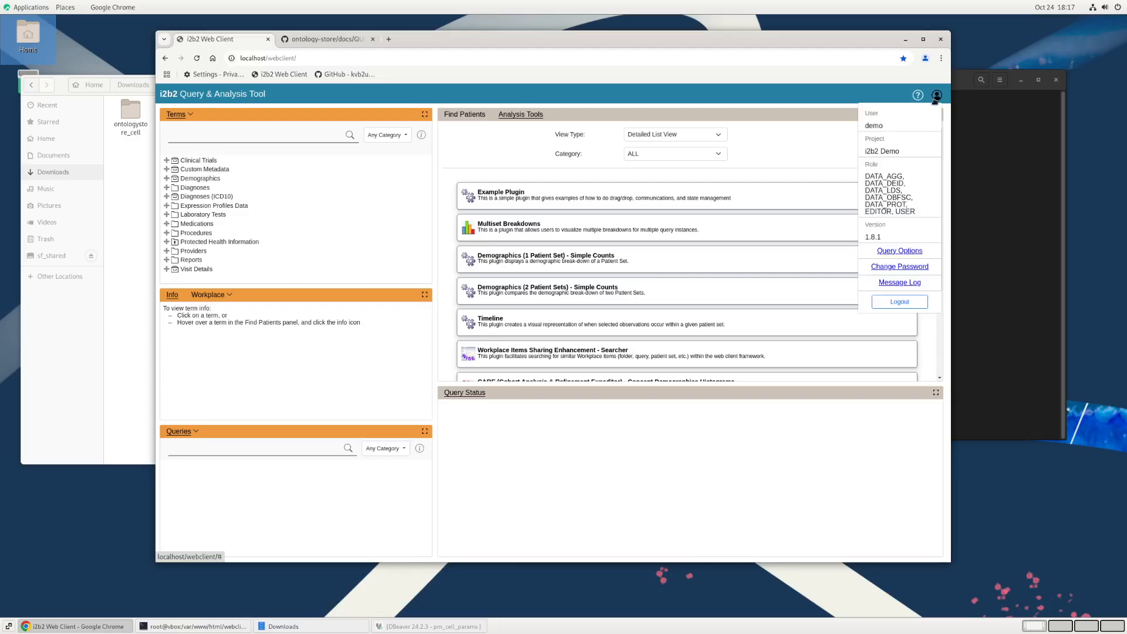
{"action": "left_click", "coordinate": [909, 301]}
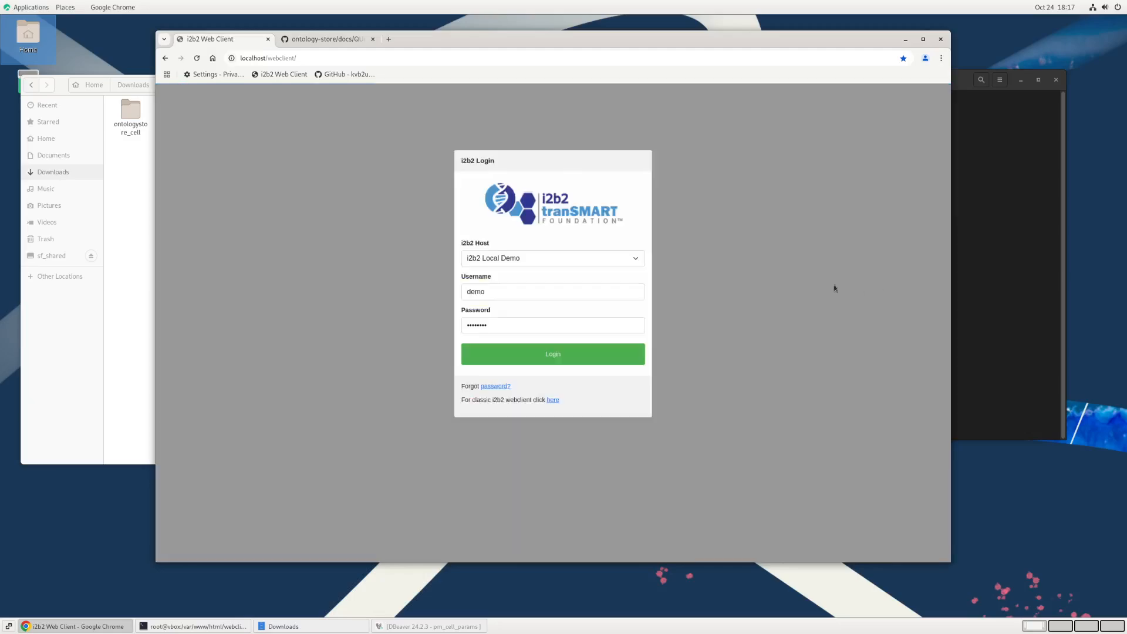
{"action": "double_click", "coordinate": [478, 292]}
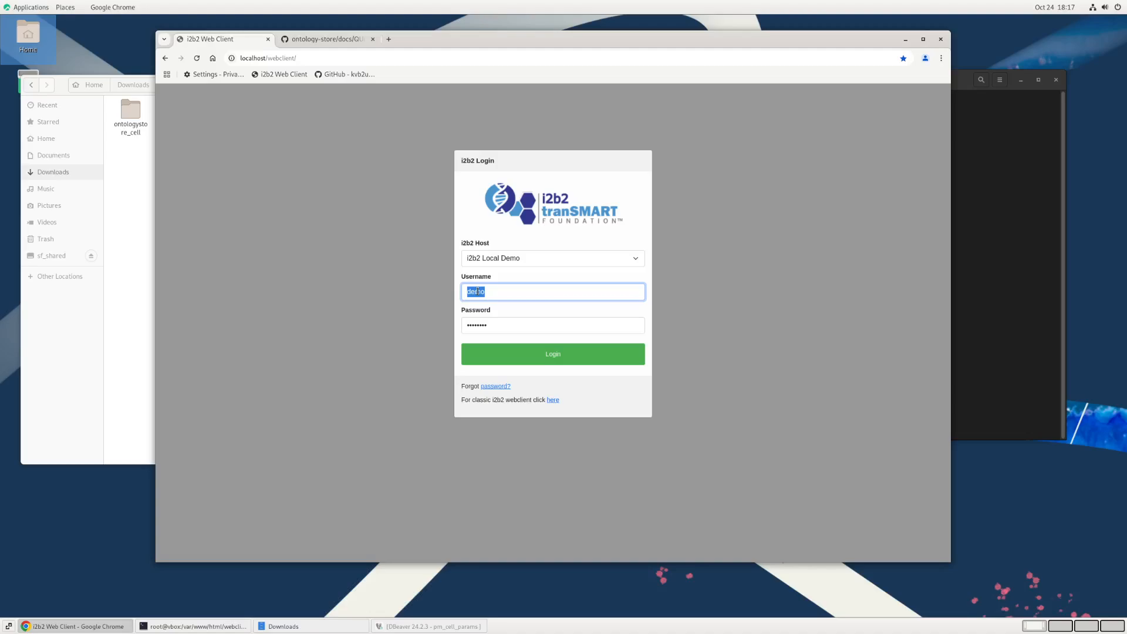
{"action": "type", "text": "i2b2"}
{"action": "key", "text": "Return"}
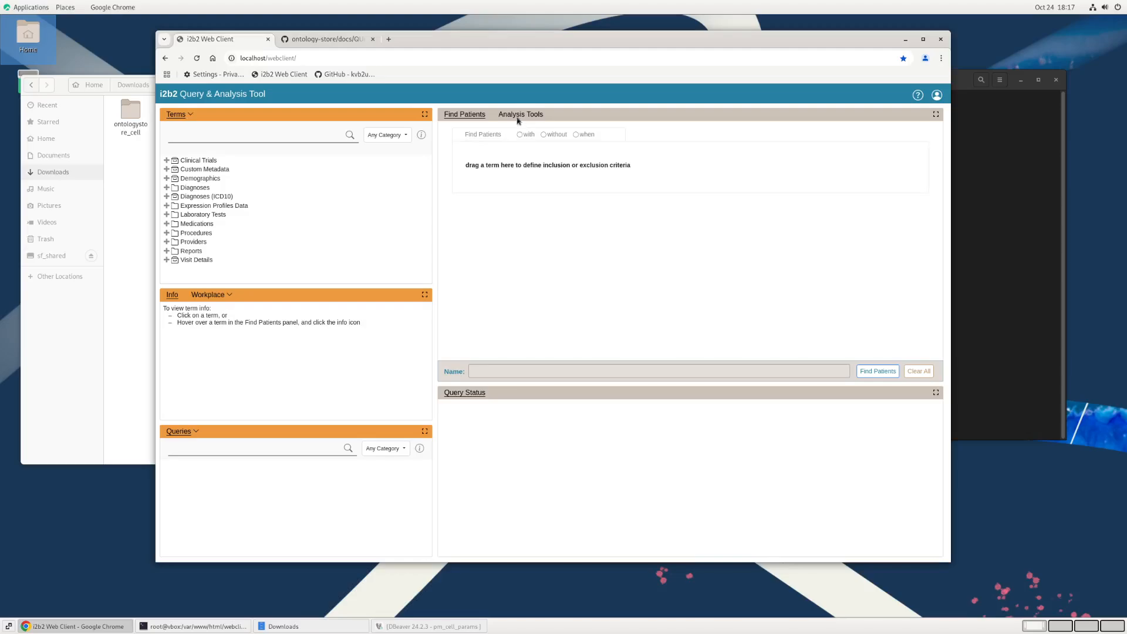
Step: Open the Ontology-Store Plugin from the Analysis Tools and enlarge its pane in width and height to show the ontologies table
{"action": "left_click", "coordinate": [519, 117]}
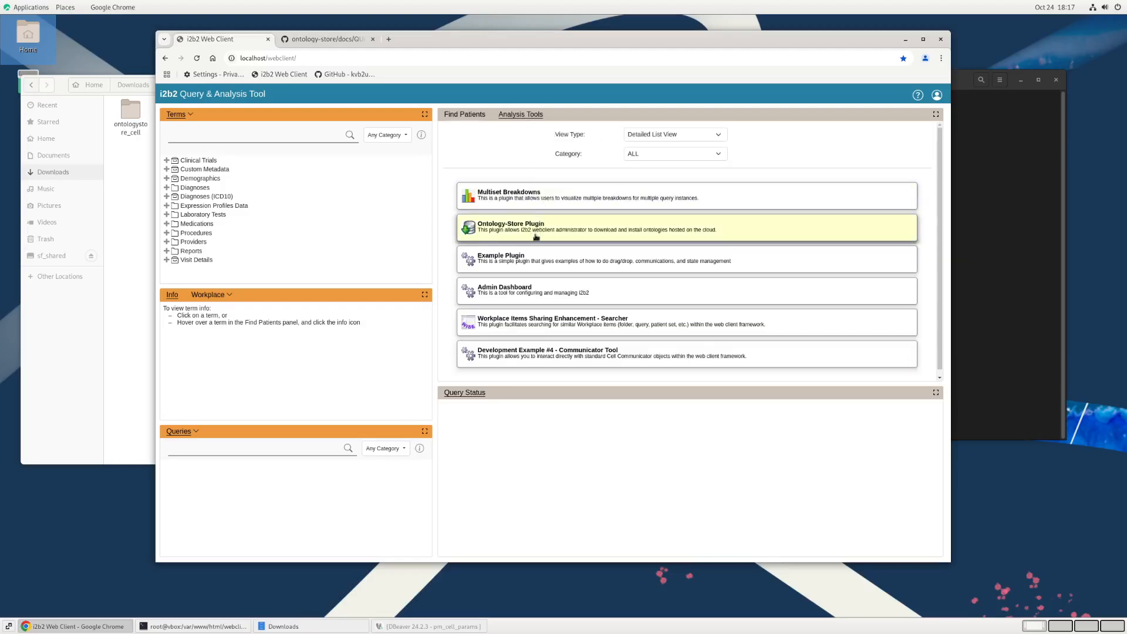
{"action": "left_click", "coordinate": [535, 231]}
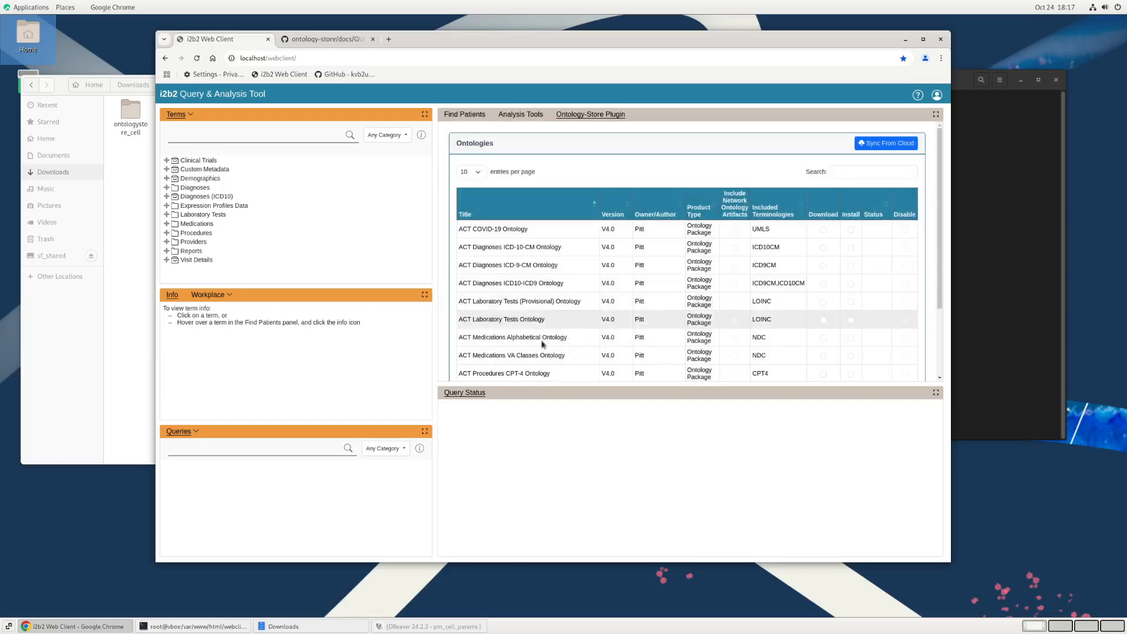
{"action": "left_click_drag", "start_coordinate": [436, 270], "coordinate": [295, 252]}
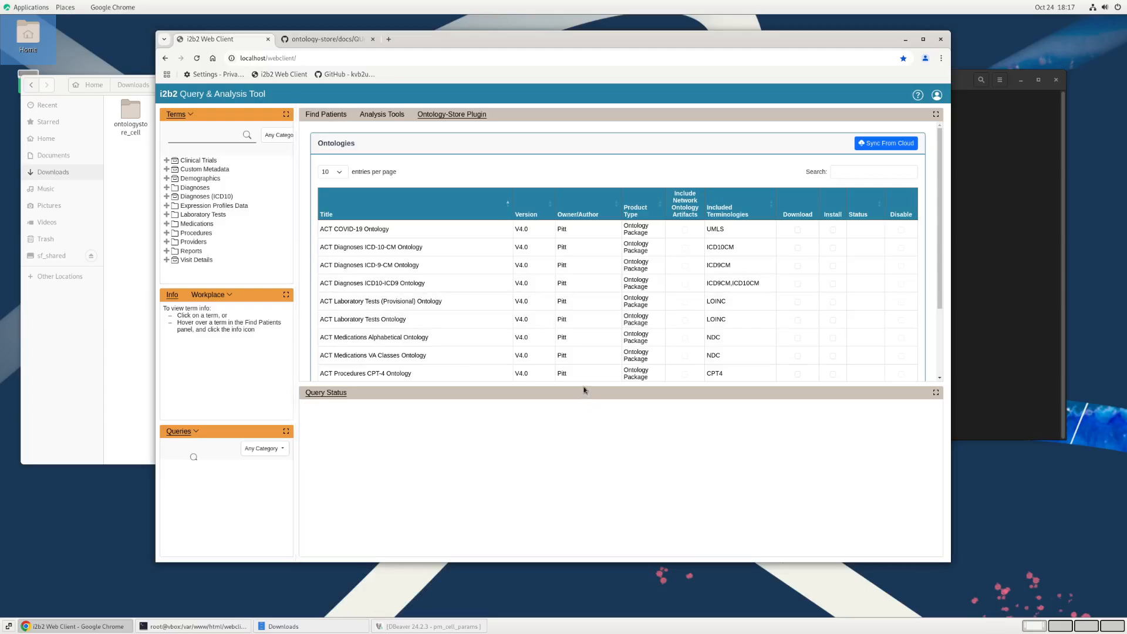
{"action": "left_click_drag", "start_coordinate": [584, 390], "coordinate": [560, 490]}
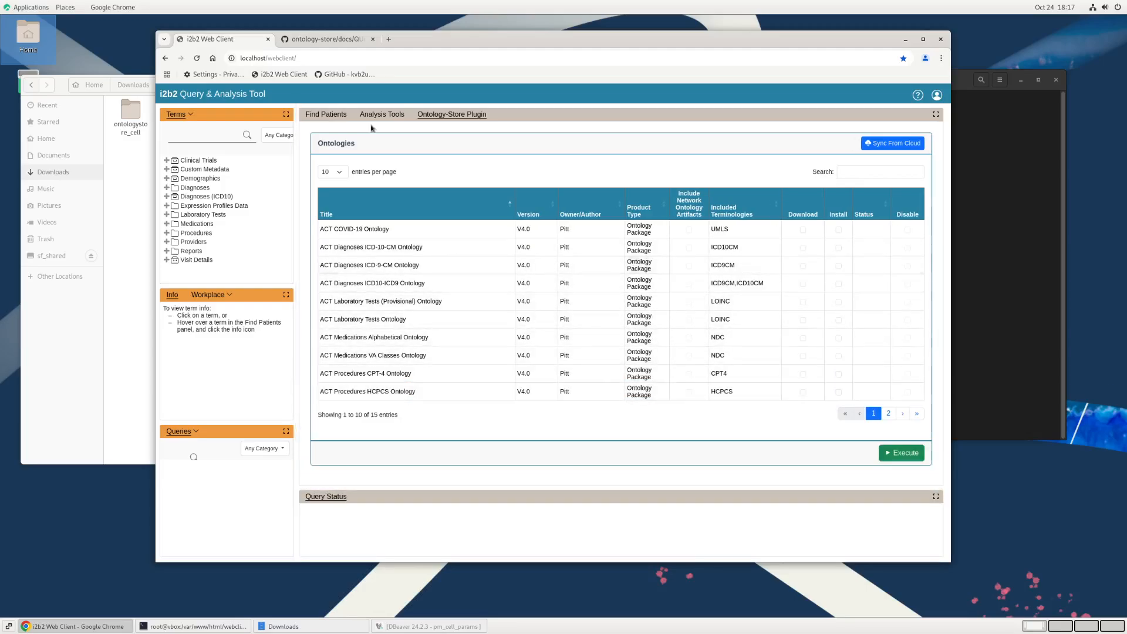
Step: Open the testing ontology list product-list-dev-v1.0.json from the install guide in a new browser tab and look through its products
{"action": "left_click", "coordinate": [325, 39]}
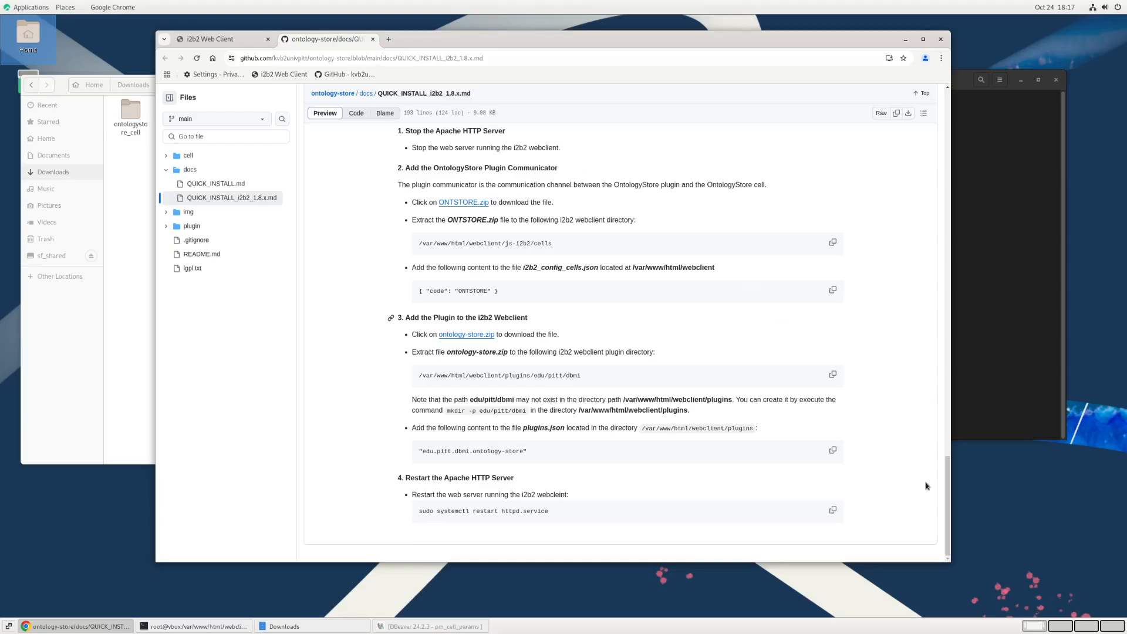
{"action": "left_click_drag", "start_coordinate": [947, 487], "coordinate": [964, 351]}
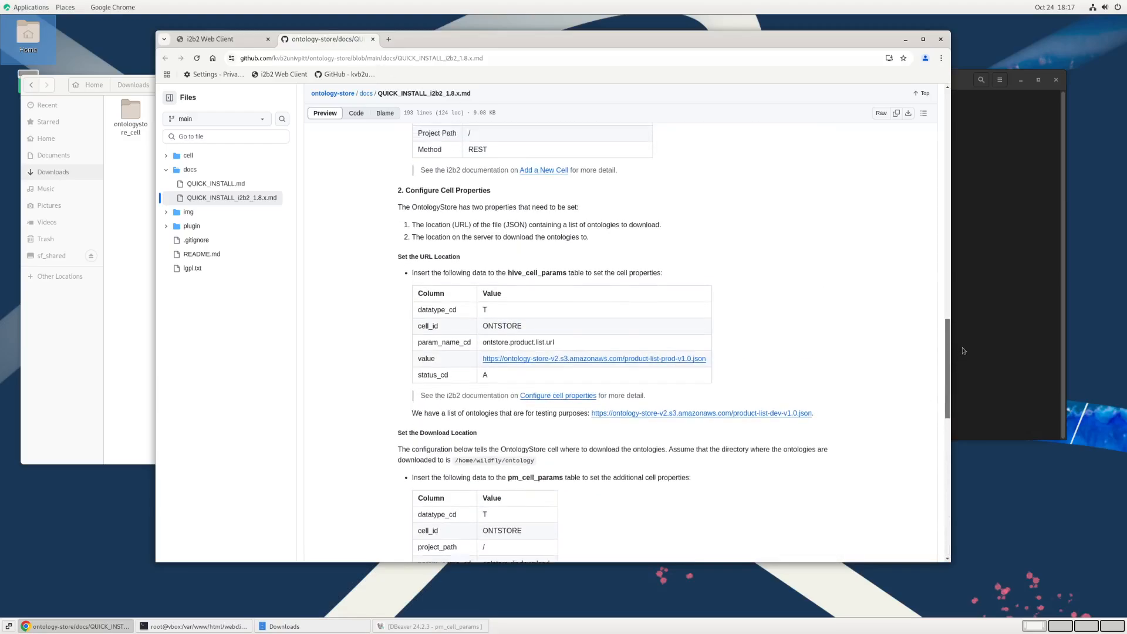
{"action": "right_click", "coordinate": [787, 415]}
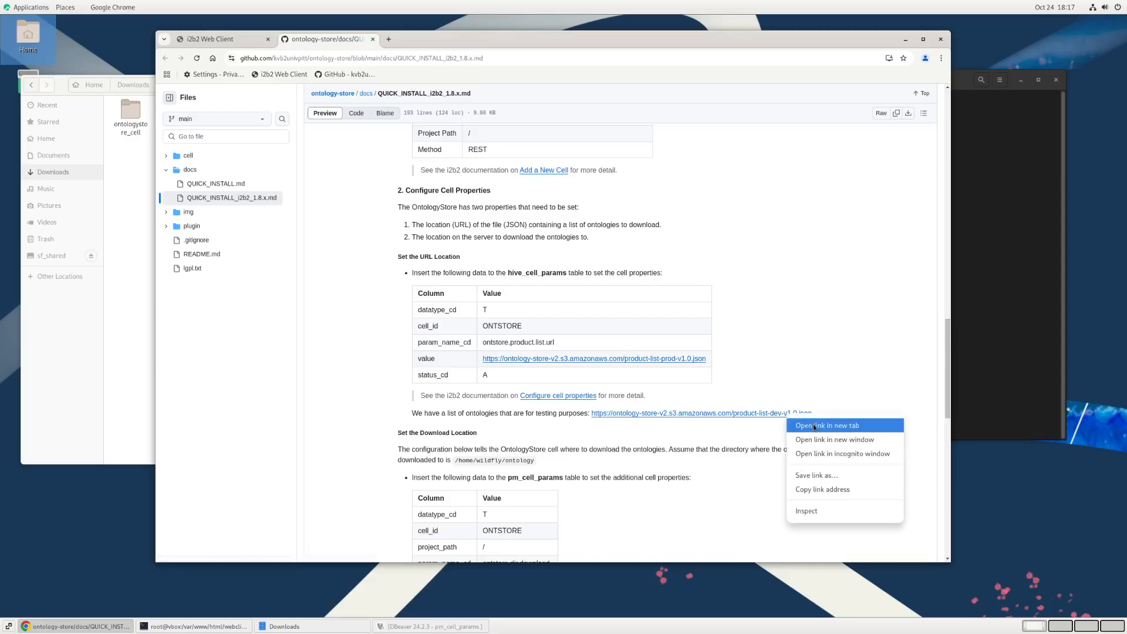
{"action": "left_click", "coordinate": [814, 426]}
{"action": "left_click", "coordinate": [423, 42]}
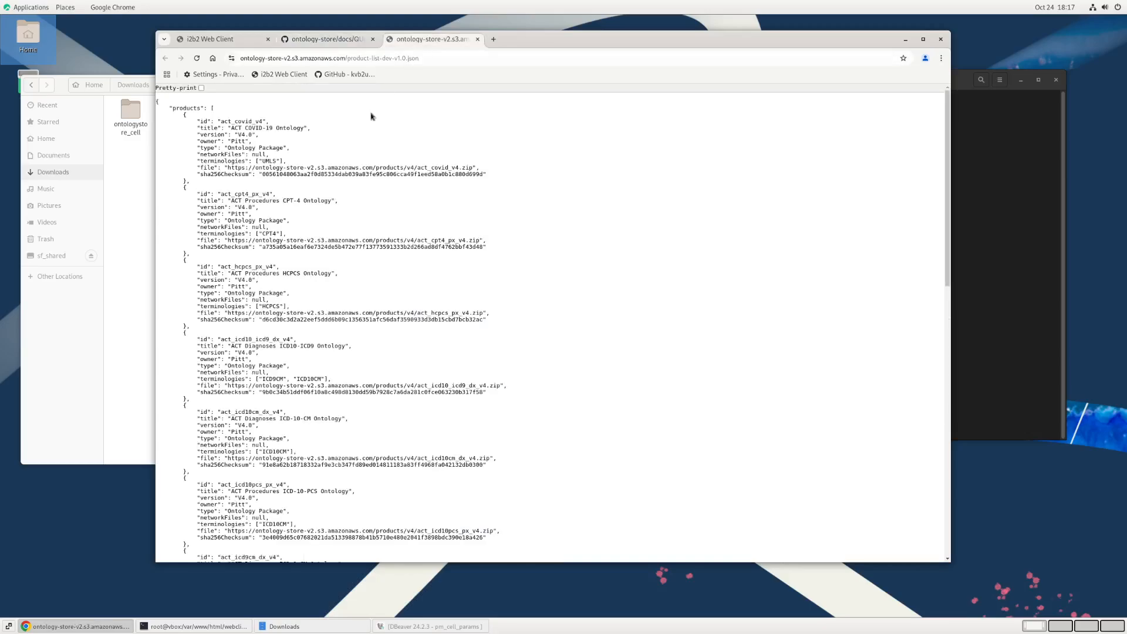
{"action": "scroll", "coordinate": [276, 139], "scroll_direction": "down", "scroll_amount": 5}
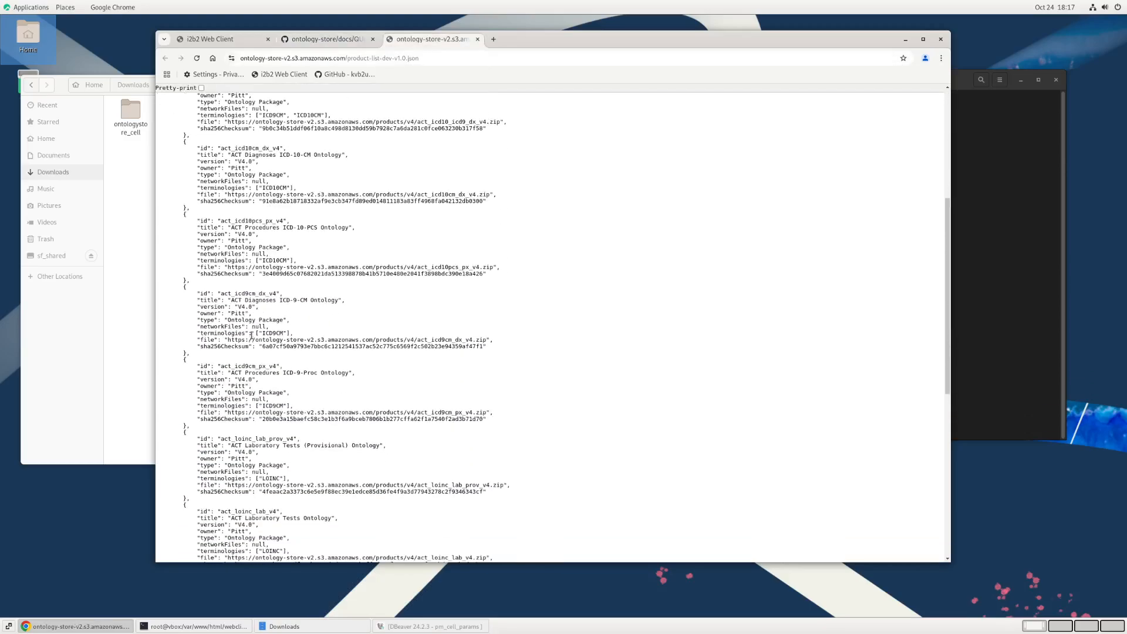
{"action": "scroll", "coordinate": [249, 353], "scroll_direction": "up", "scroll_amount": 5}
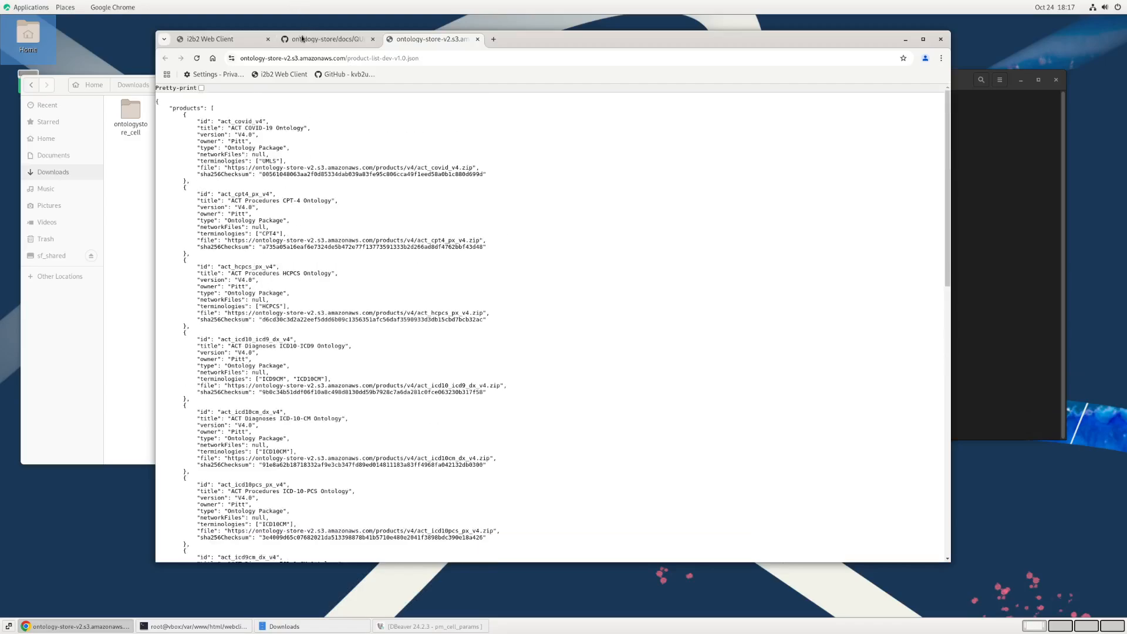
Step: In the i2b2 Web Client, download the ACT Visit Details and ACT Vital Signs ontologies, installing only Visit Details, and expand its Length of stay terms
{"action": "left_click", "coordinate": [228, 38]}
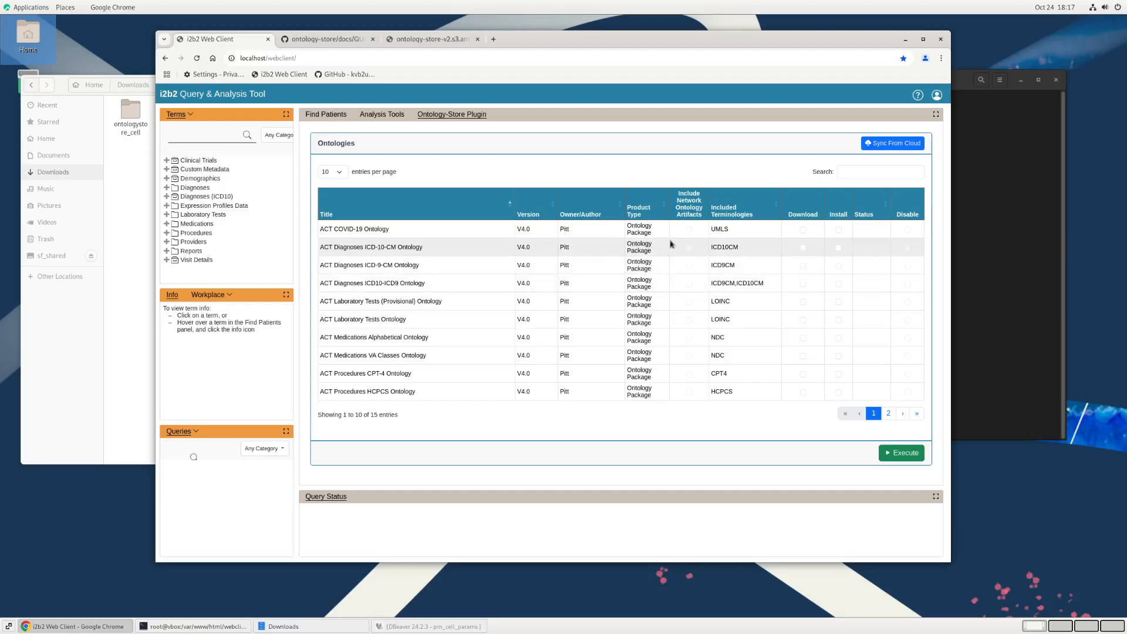
{"action": "left_click", "coordinate": [889, 414]}
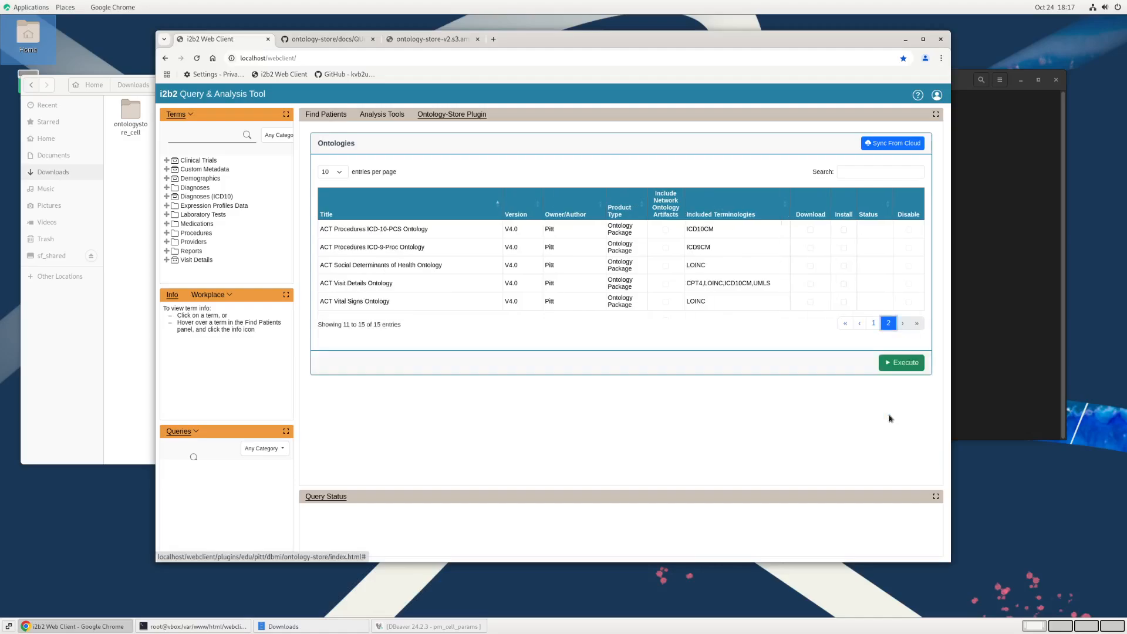
{"action": "left_click", "coordinate": [810, 284]}
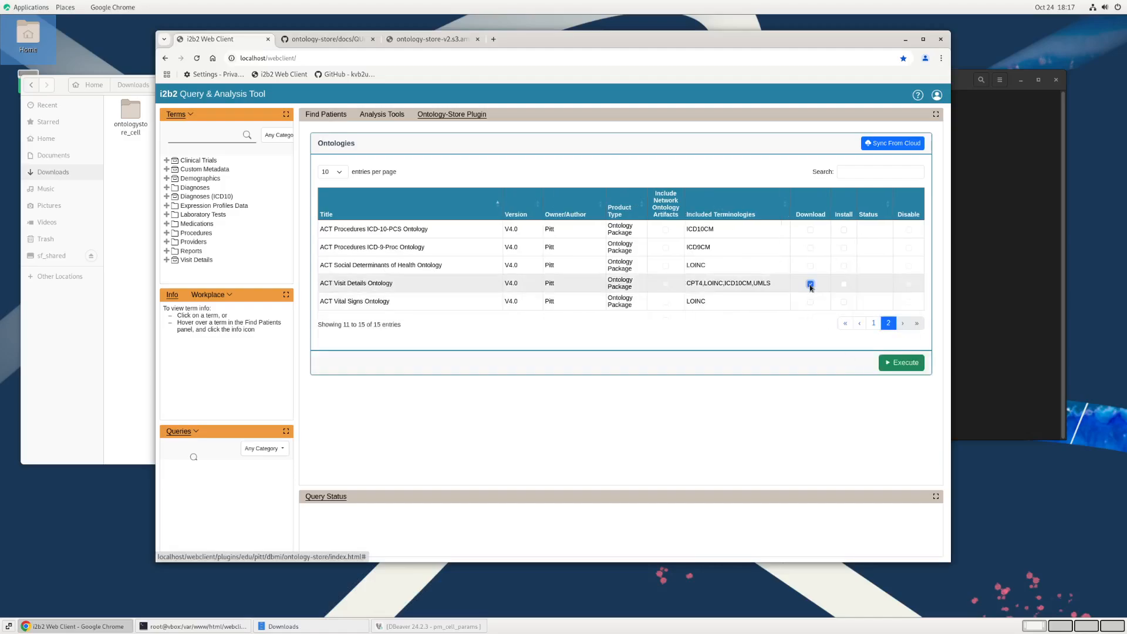
{"action": "left_click", "coordinate": [846, 286]}
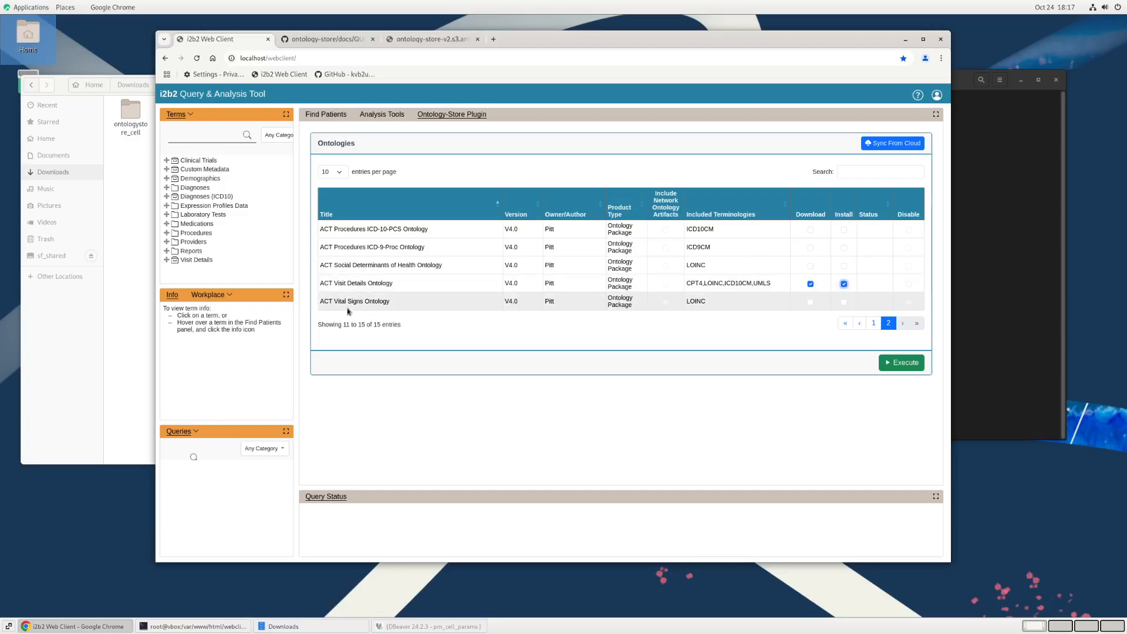
{"action": "left_click", "coordinate": [810, 302]}
{"action": "left_click", "coordinate": [896, 365]}
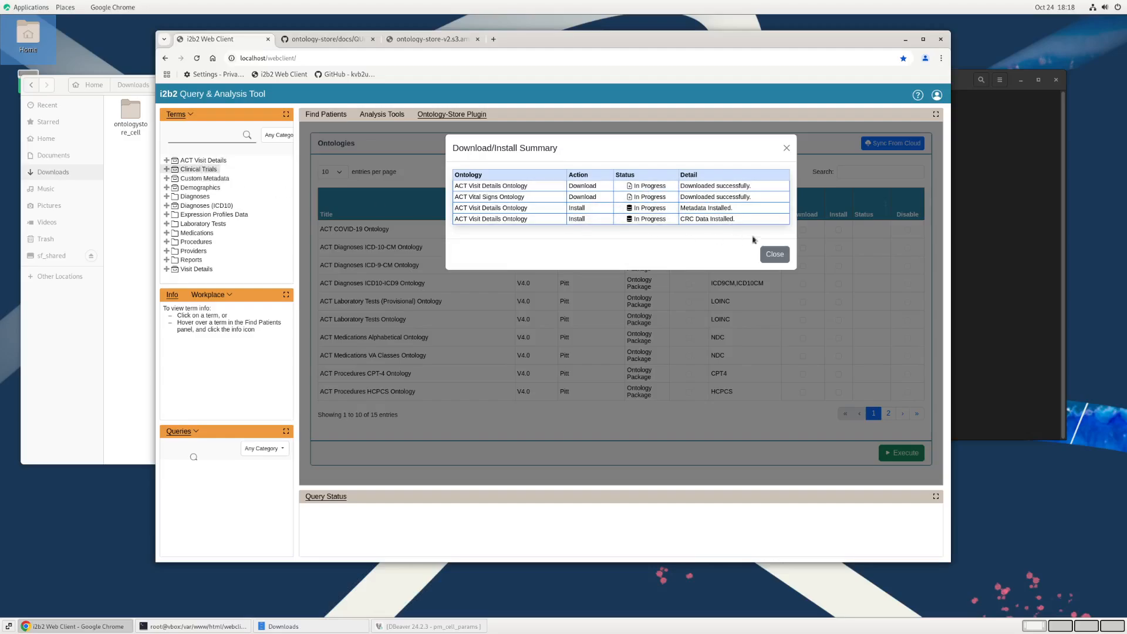
{"action": "left_click", "coordinate": [774, 255]}
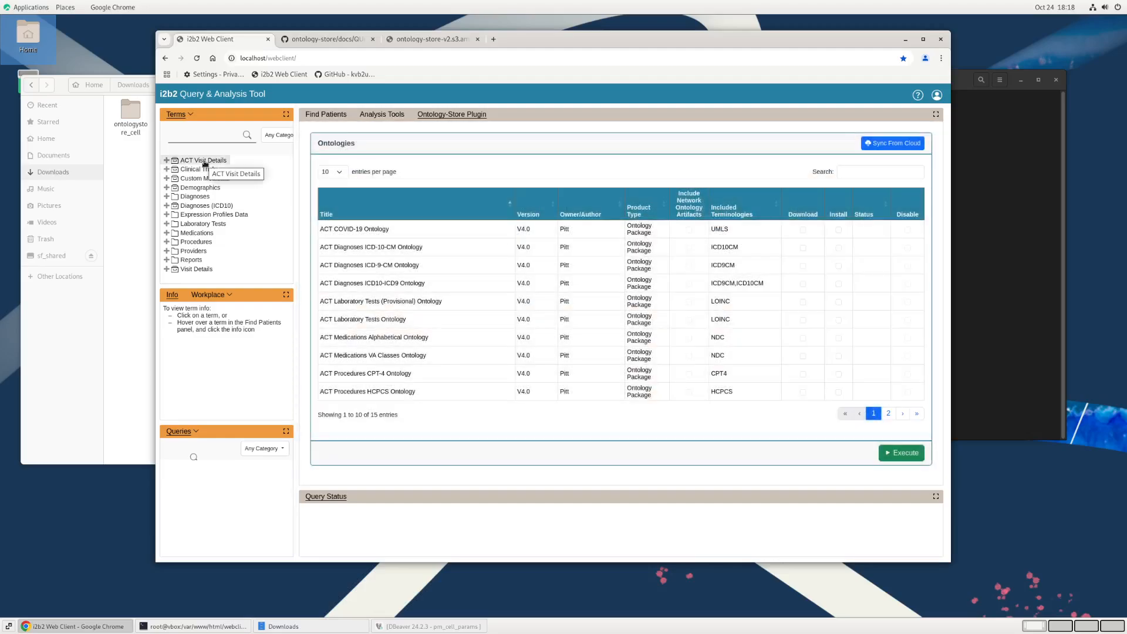
{"action": "left_click", "coordinate": [204, 161]}
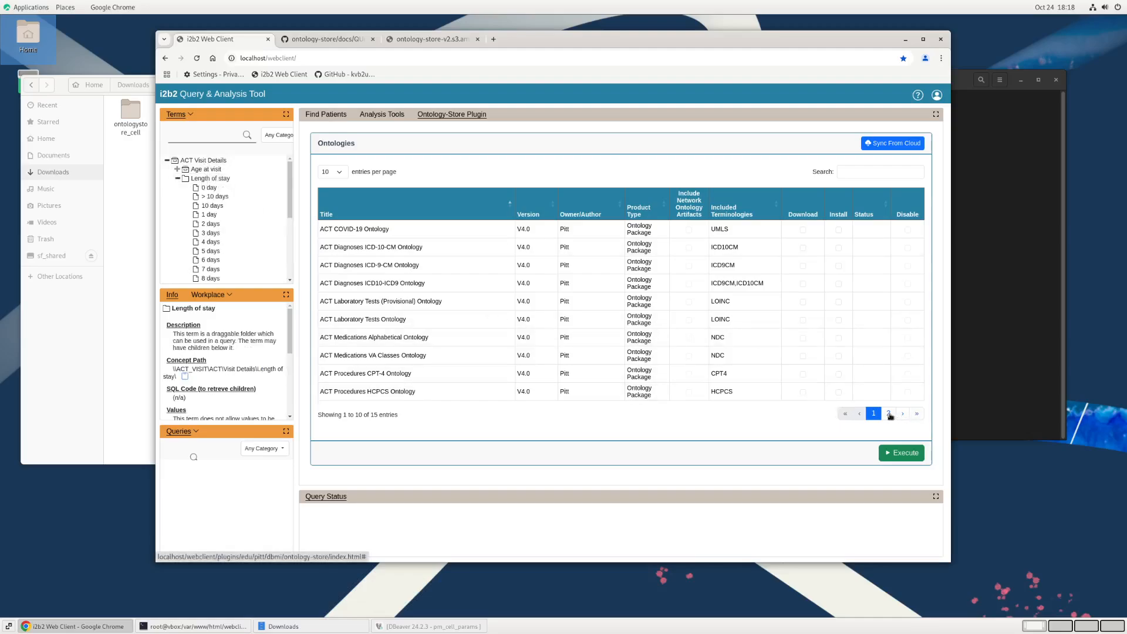
Step: Install the downloaded ACT Vital Signs Ontology and show the ACT Vital Signs folder's term info
{"action": "left_click", "coordinate": [888, 413]}
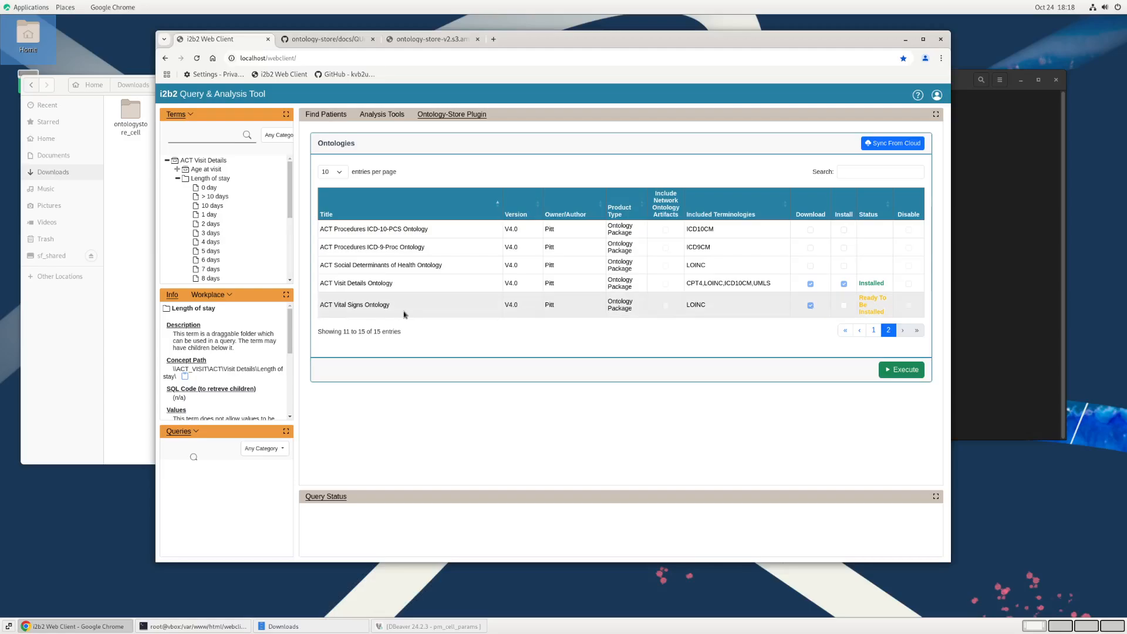
{"action": "left_click", "coordinate": [845, 307]}
{"action": "left_click", "coordinate": [905, 371]}
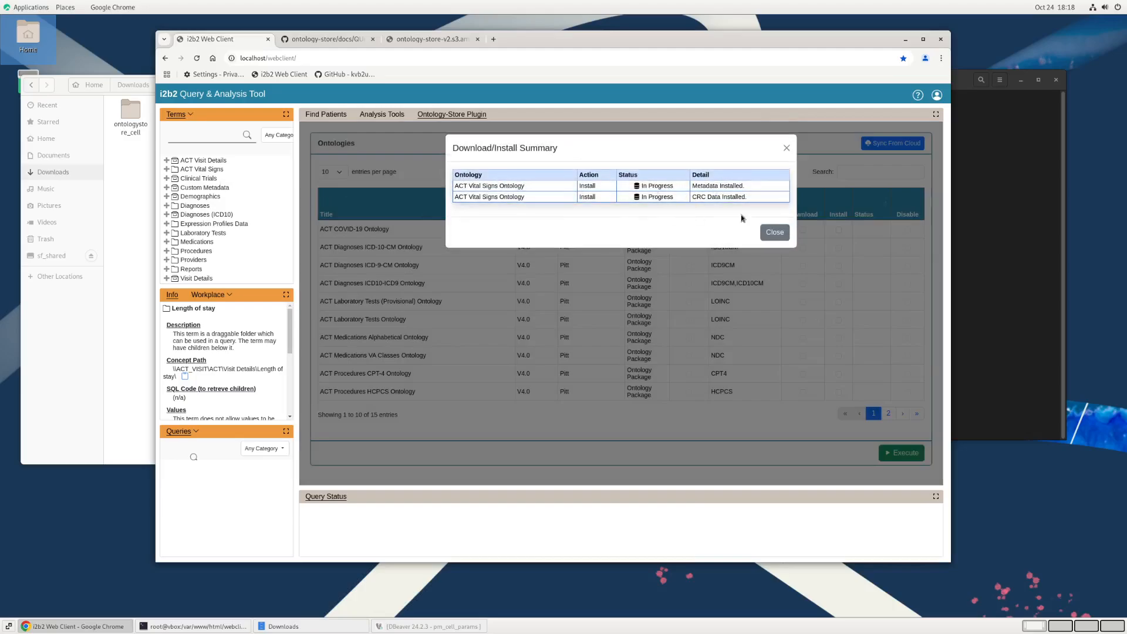
{"action": "left_click", "coordinate": [778, 234]}
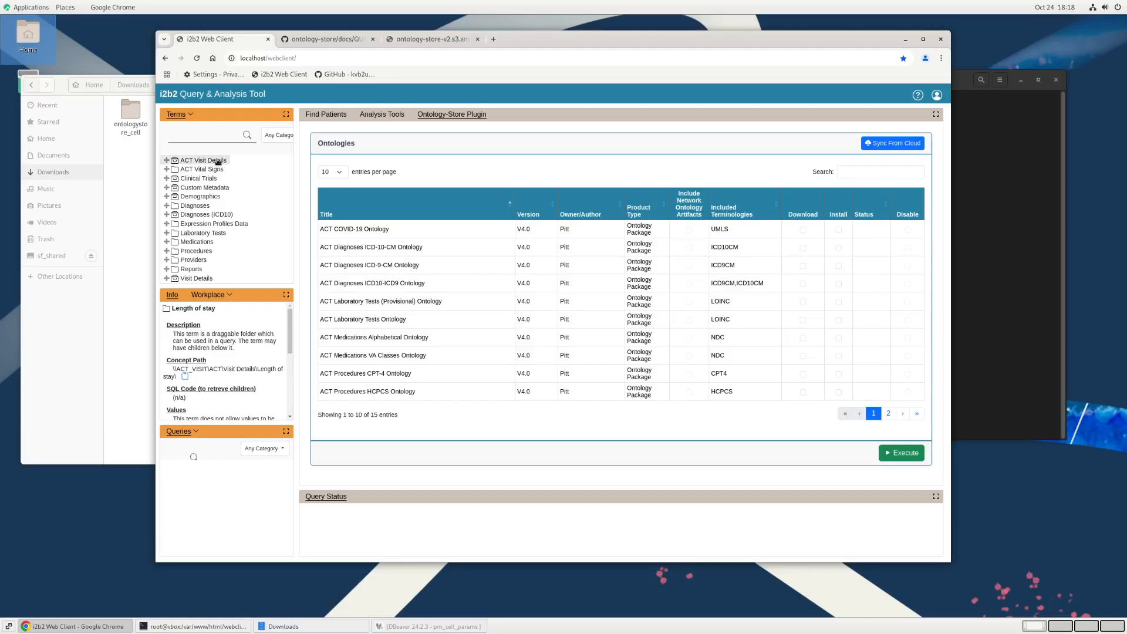
{"action": "double_click", "coordinate": [216, 170]}
{"action": "double_click", "coordinate": [214, 170]}
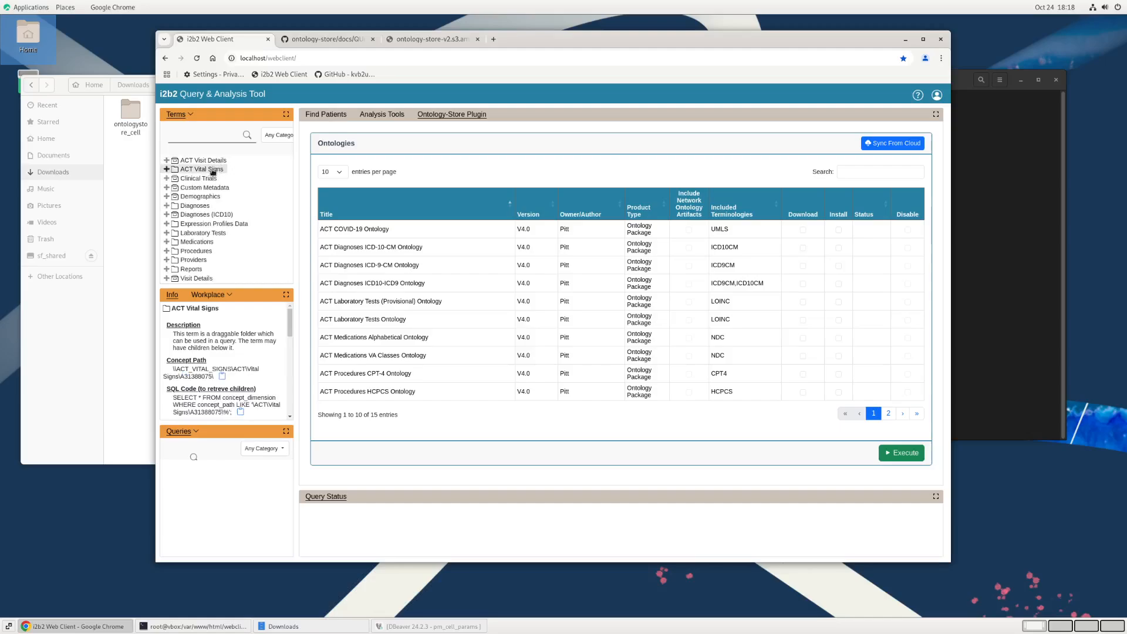
Step: Log out of the current account and log in to i2b2 Local Demo as demo
{"action": "left_click", "coordinate": [937, 95]}
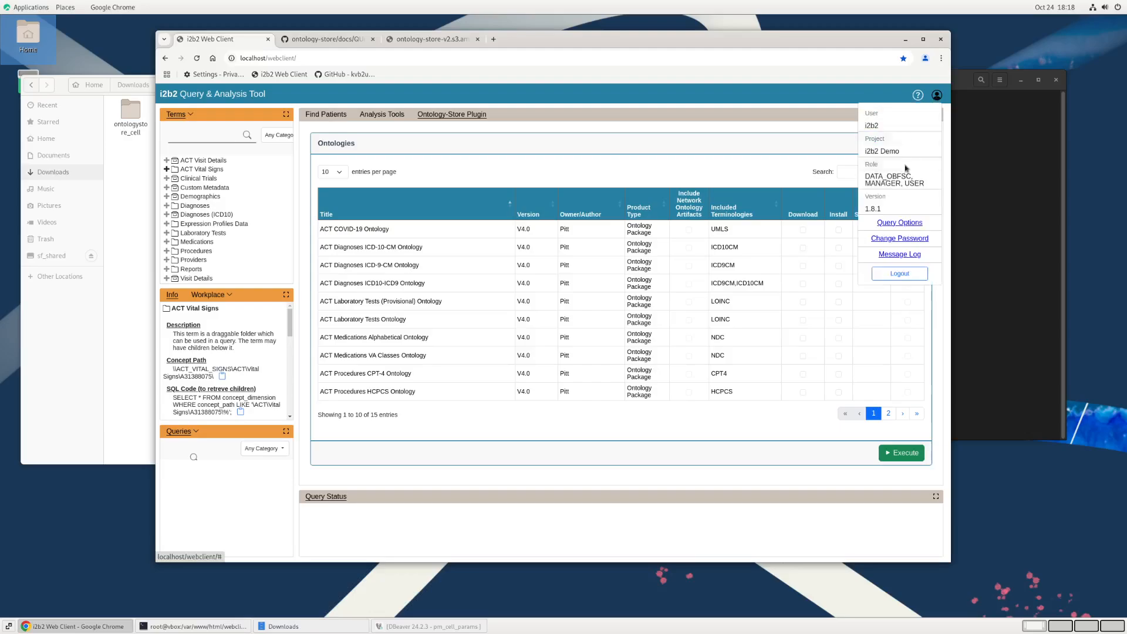
{"action": "left_click", "coordinate": [914, 271]}
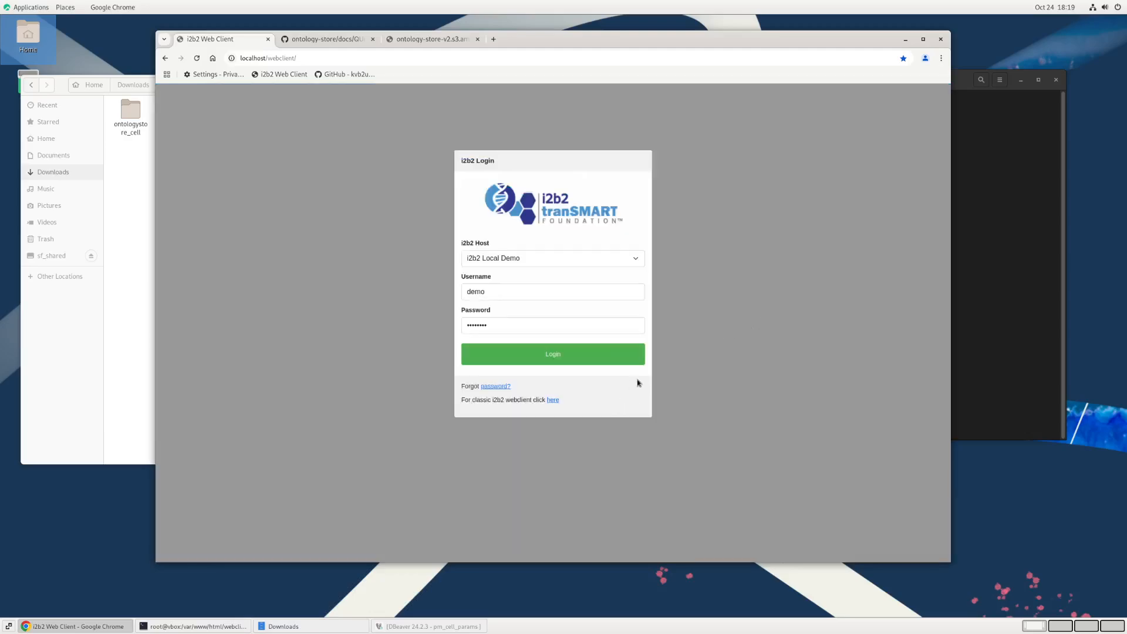
{"action": "left_click", "coordinate": [476, 290]}
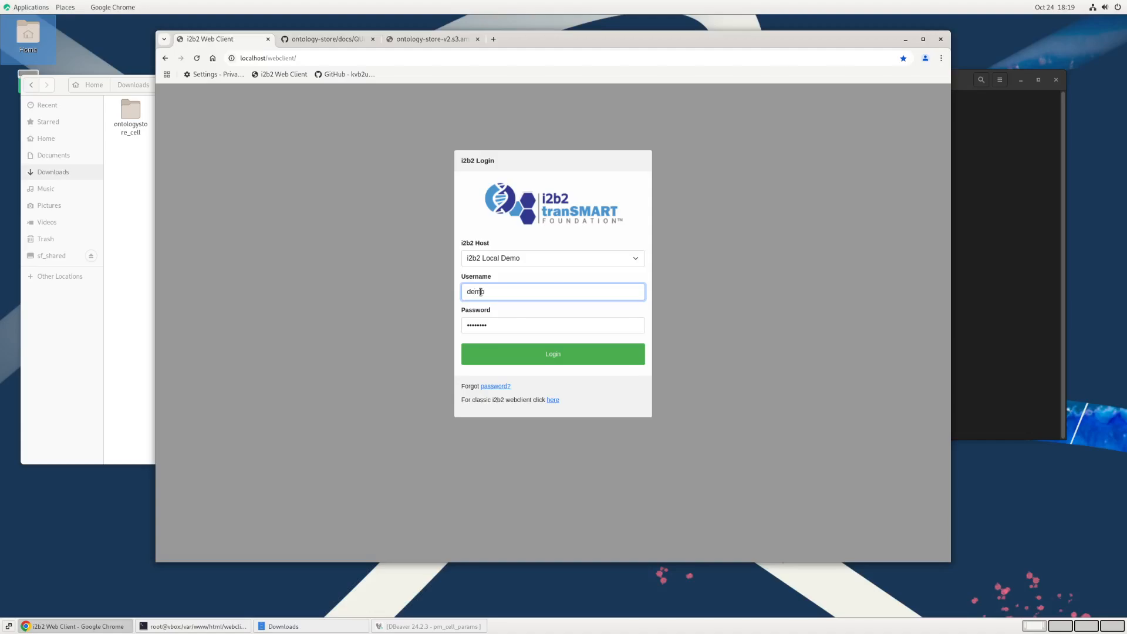
{"action": "left_click", "coordinate": [543, 354]}
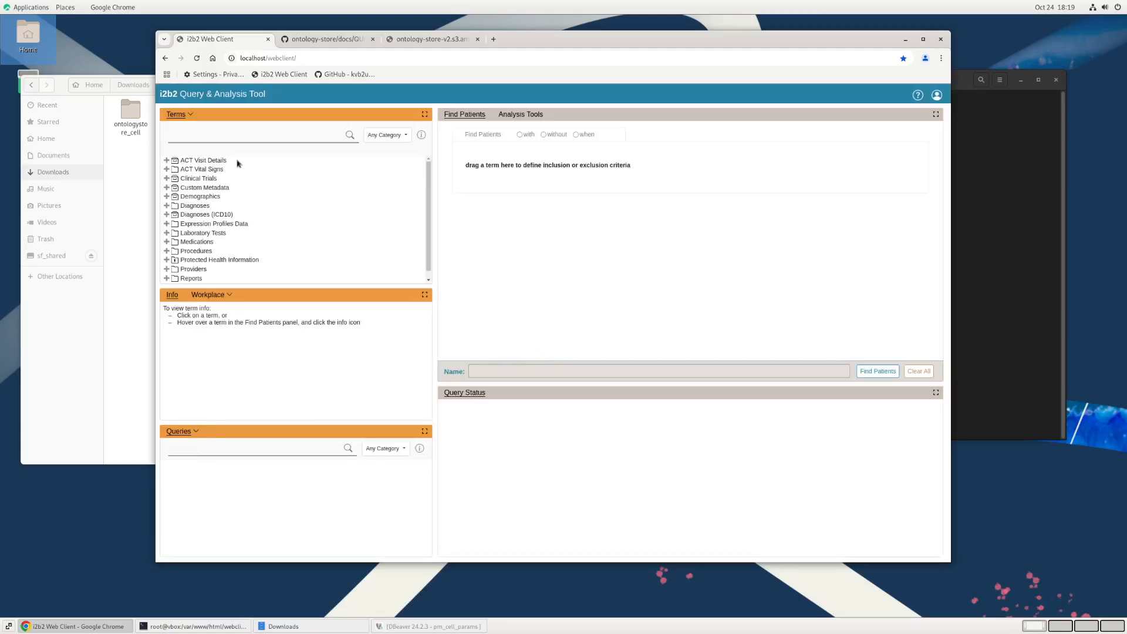
Step: Expand the ACT Visit Details and ACT Vital Signs folders in the terms tree
{"action": "double_click", "coordinate": [207, 160]}
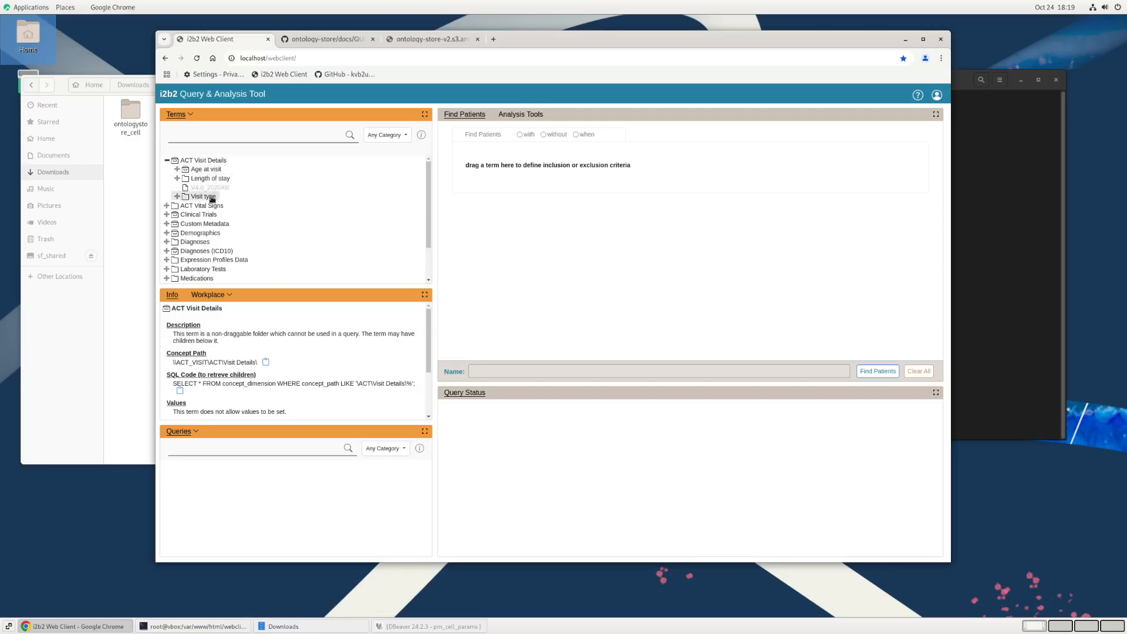
{"action": "double_click", "coordinate": [213, 162]}
{"action": "double_click", "coordinate": [214, 162]}
{"action": "double_click", "coordinate": [223, 207]}
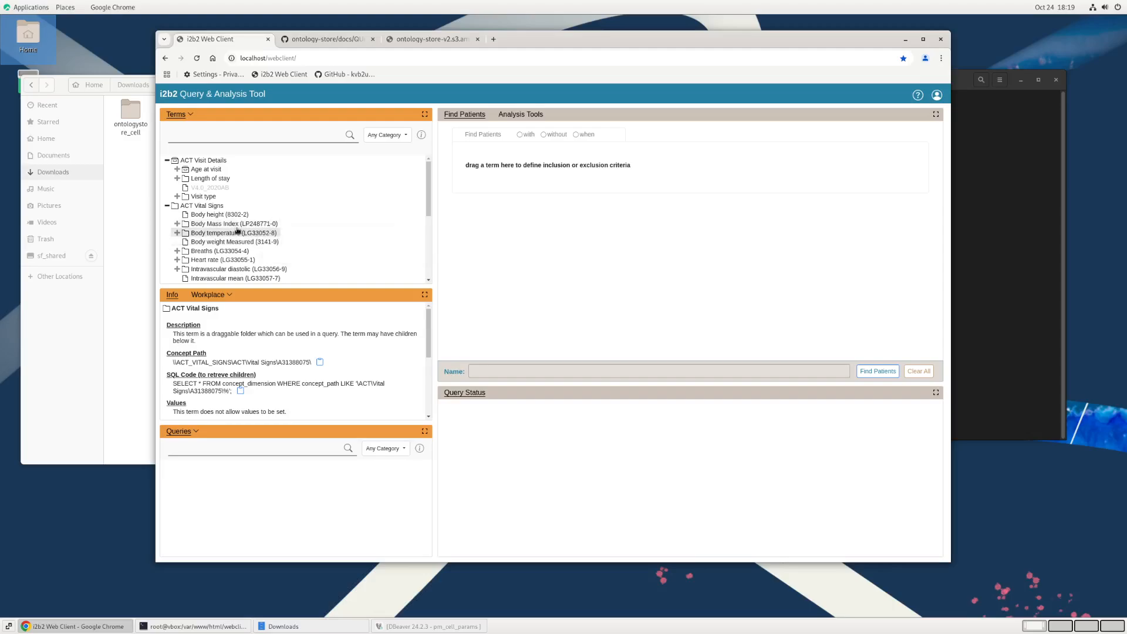
Step: Run a Find Patients query for patients with Body Mass Index (LP248771-0), requesting the number of patients
{"action": "left_click_drag", "start_coordinate": [229, 227], "coordinate": [552, 175]}
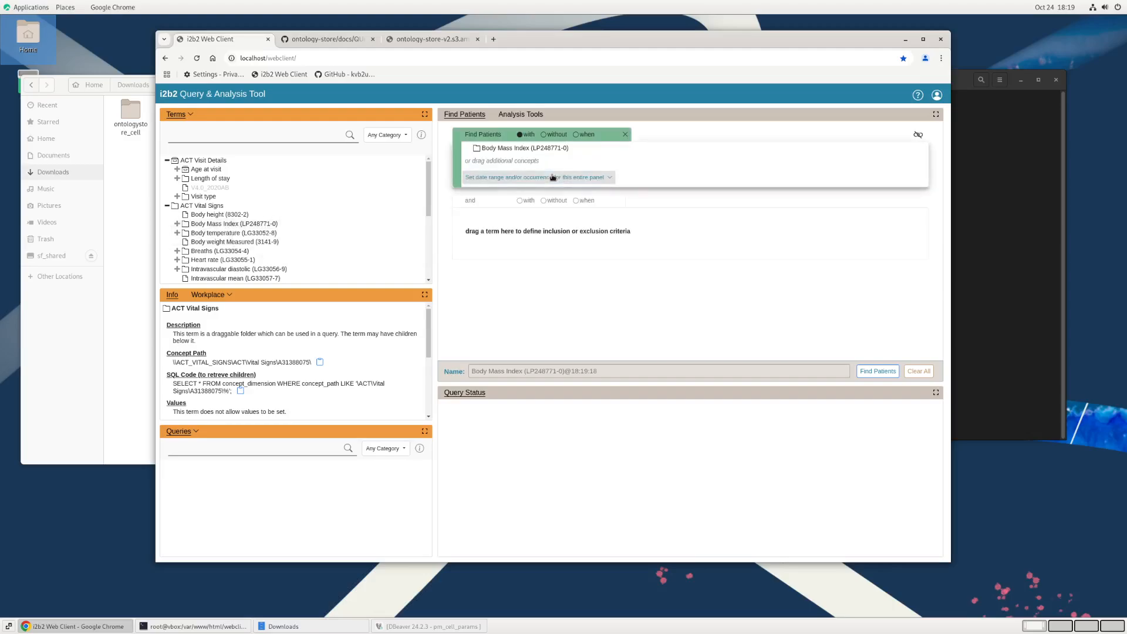
{"action": "left_click", "coordinate": [884, 374]}
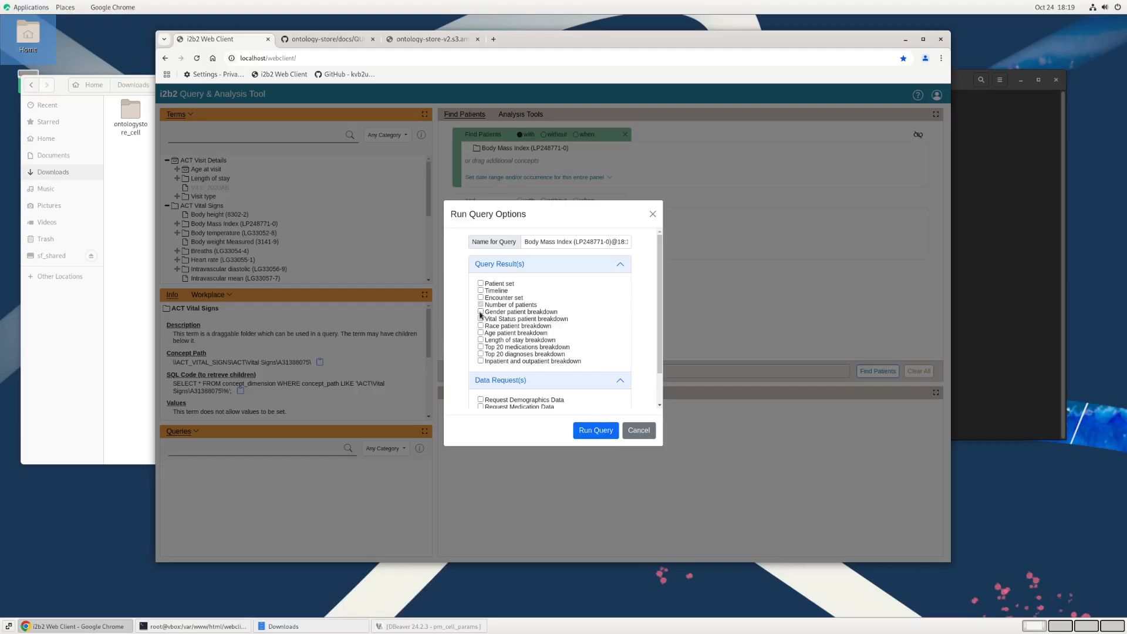
{"action": "left_click", "coordinate": [600, 431]}
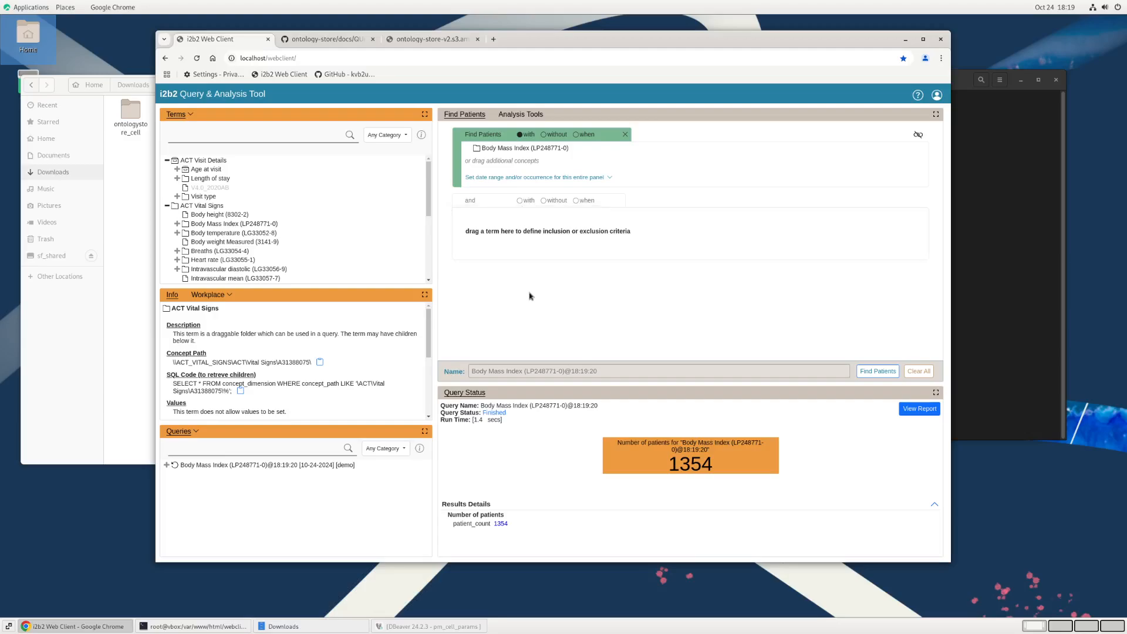
Step: Log out of the demo account
{"action": "left_click", "coordinate": [937, 97]}
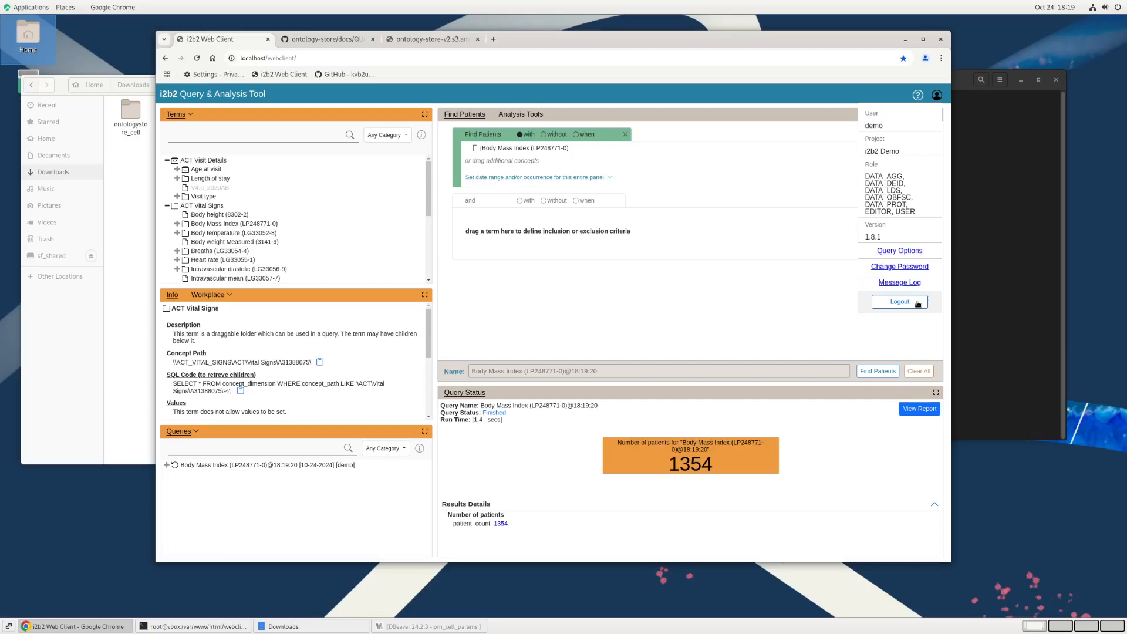